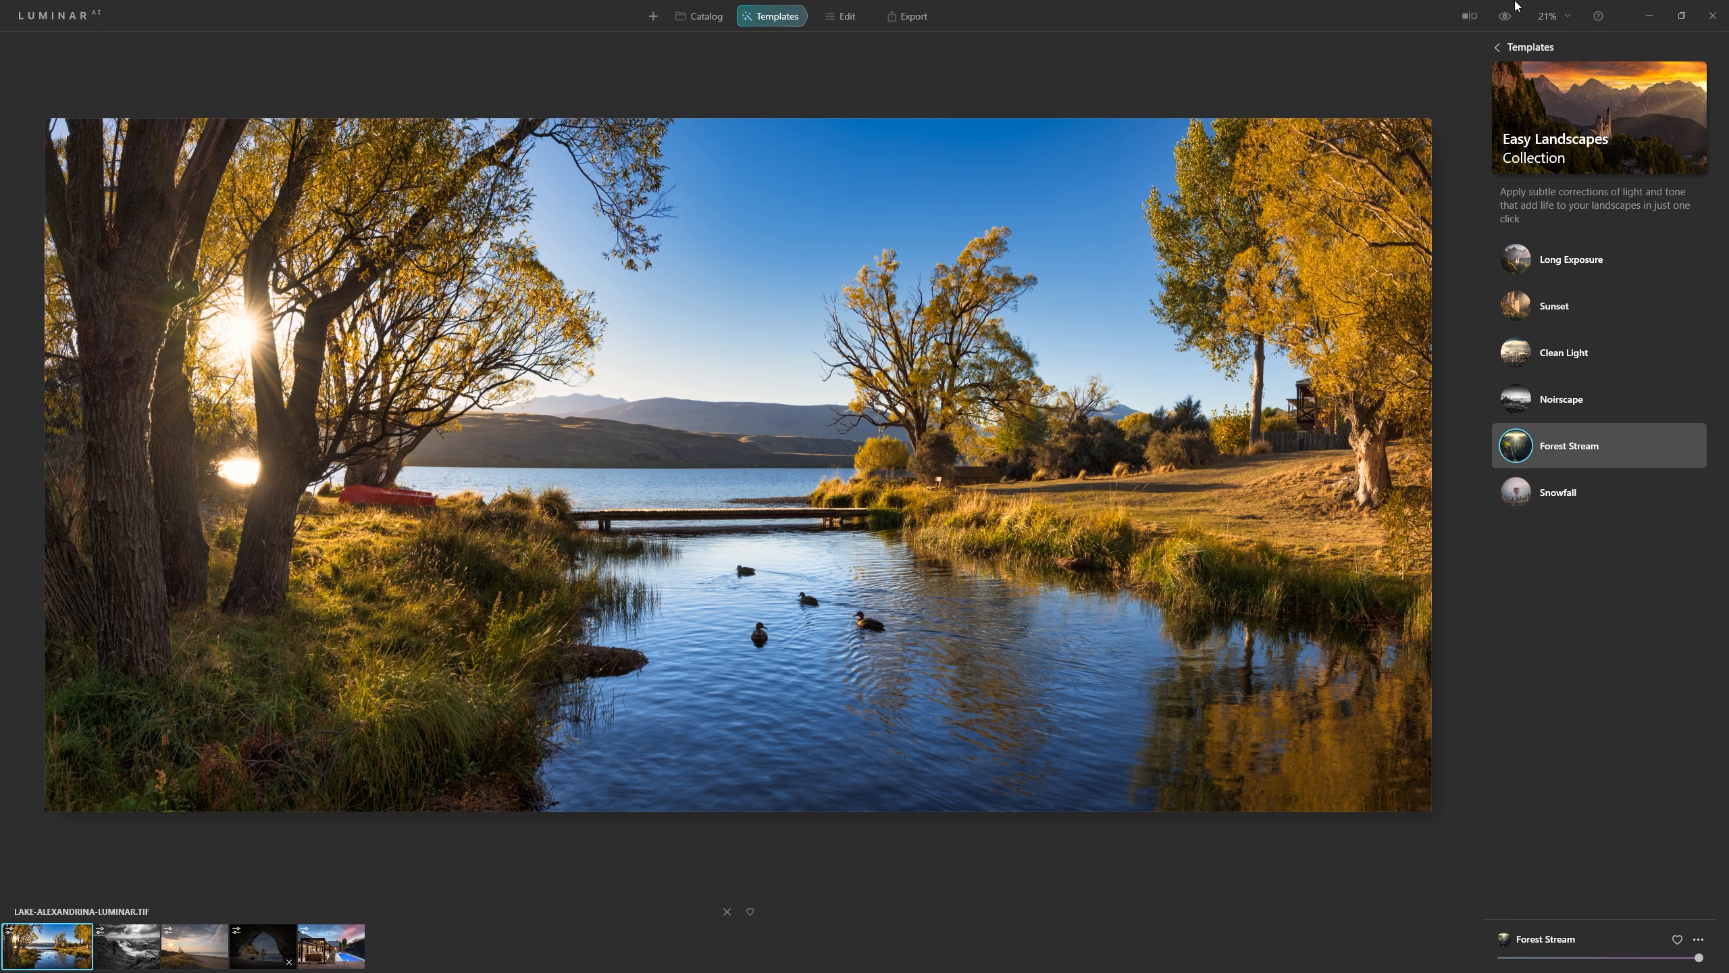
# Compare the lake photo before and after the Forest Stream template, placing the split-view divider near the middle of the image
pyautogui.click(1505, 17)
pyautogui.click(1505, 23)
pyautogui.click(1470, 18)
pyautogui.moveTo(736, 250); pyautogui.dragTo(725, 387)
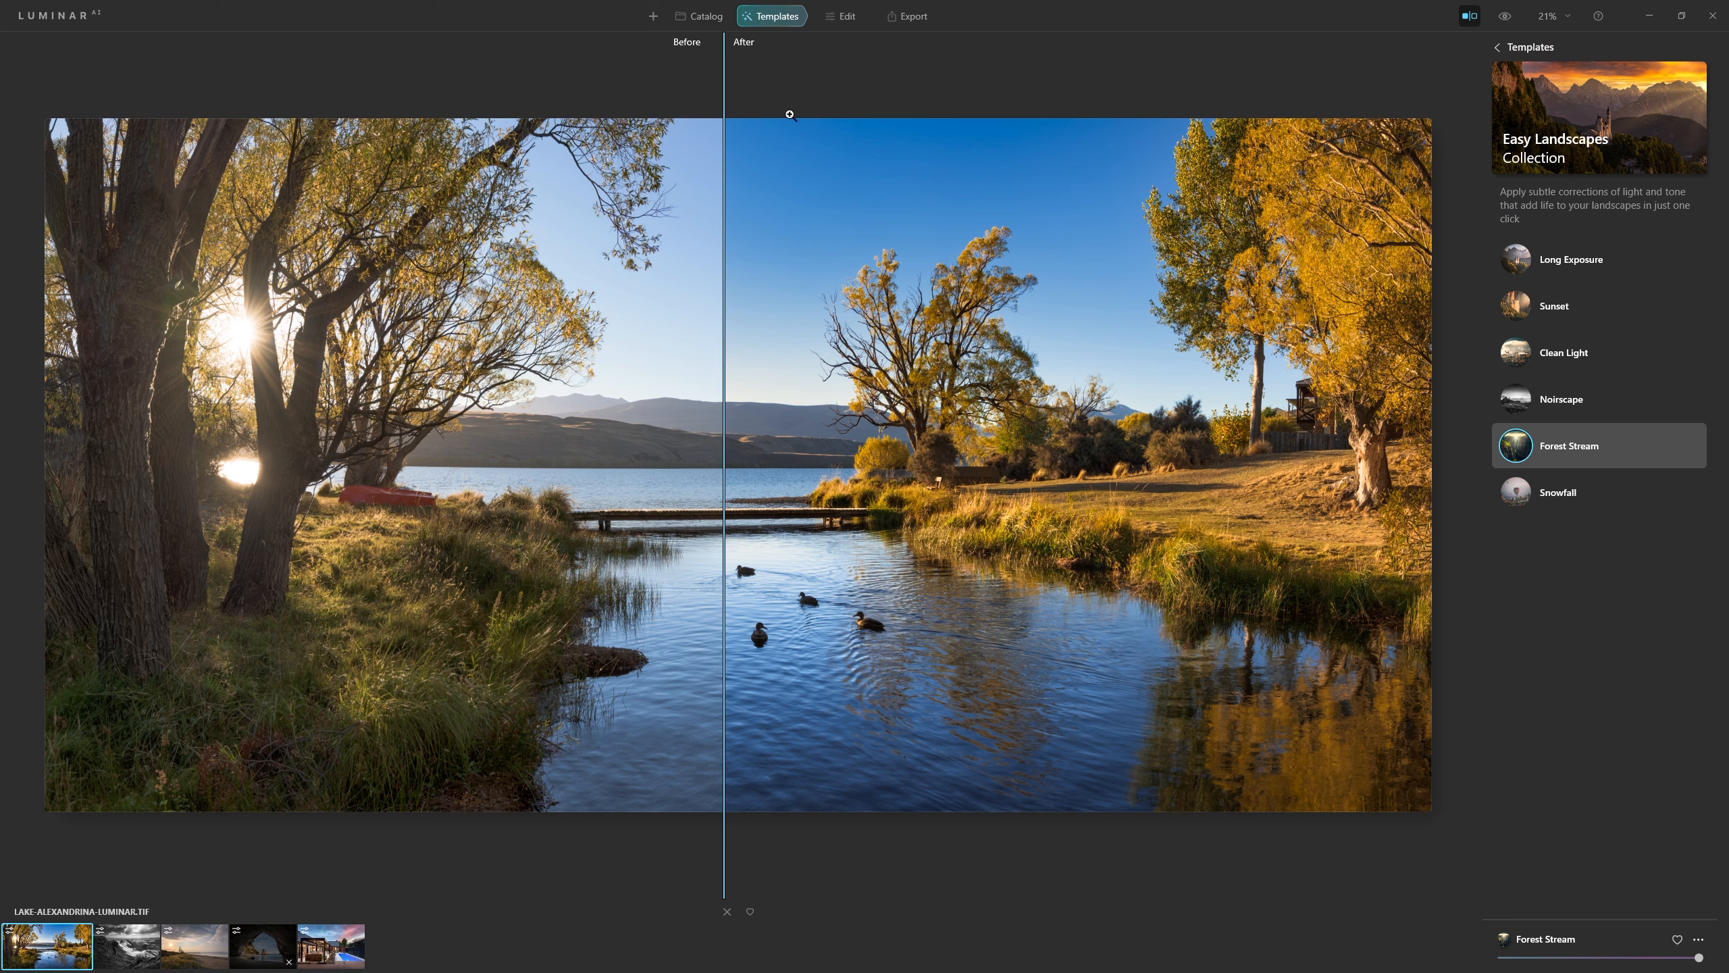
# Examine the Structure and Light settings behind the Forest Stream template, and look over the available template collections
pyautogui.click(851, 18)
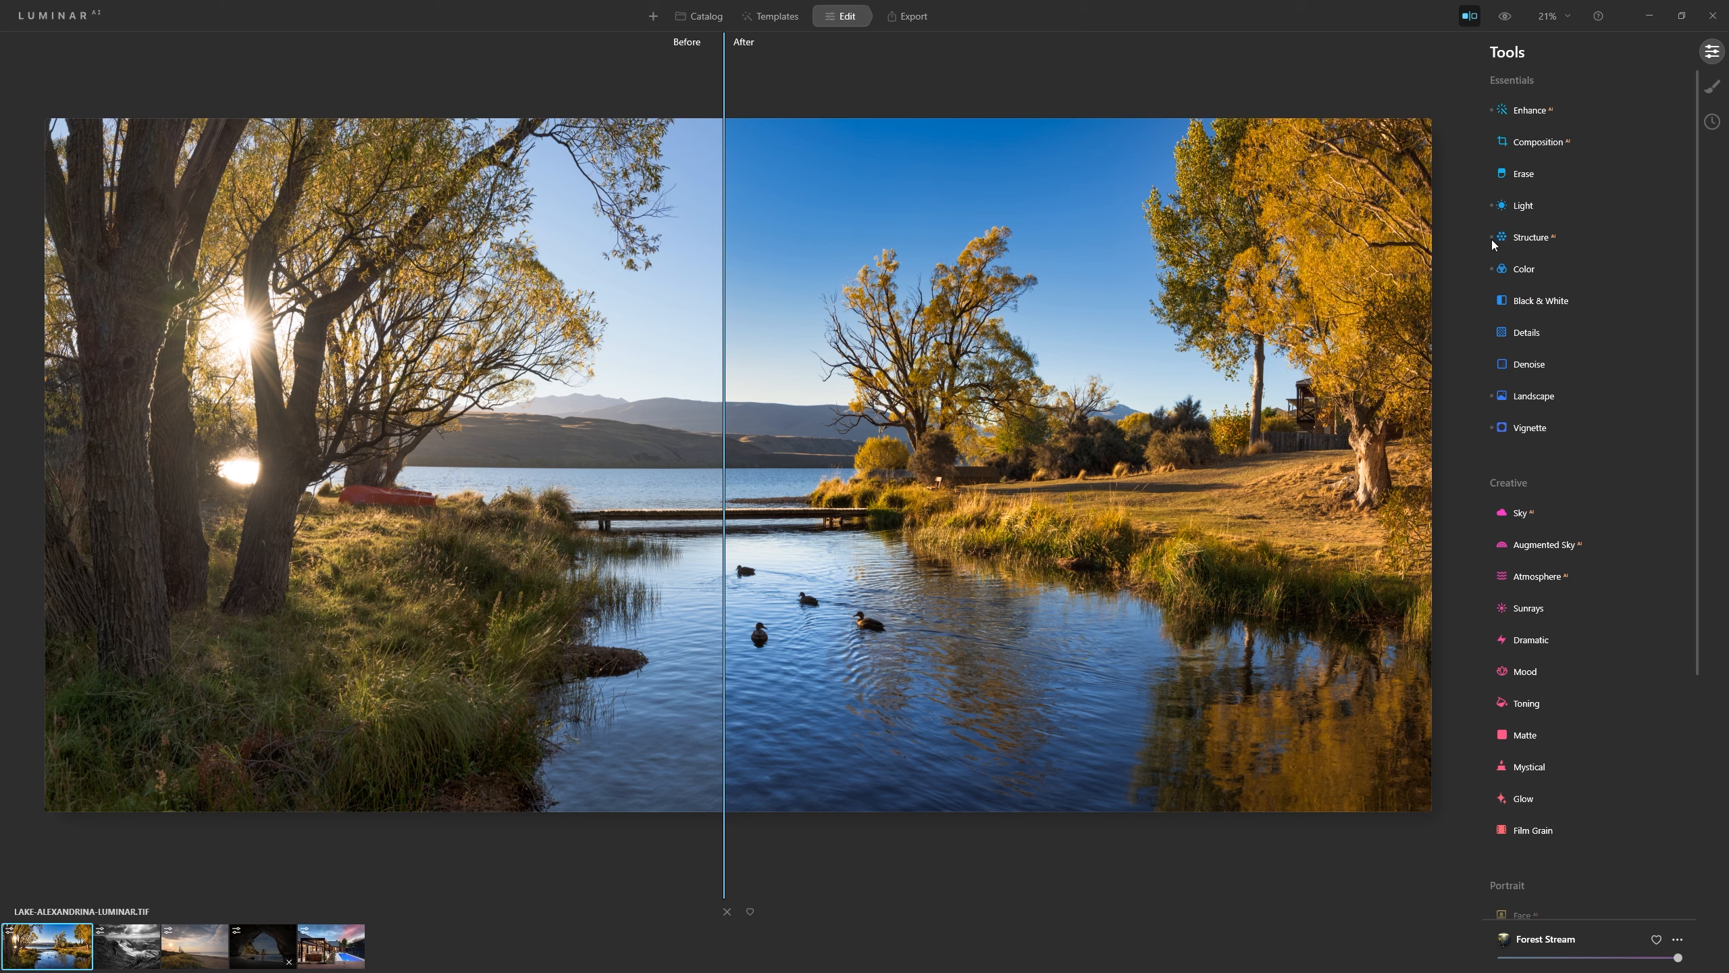
pyautogui.click(1527, 243)
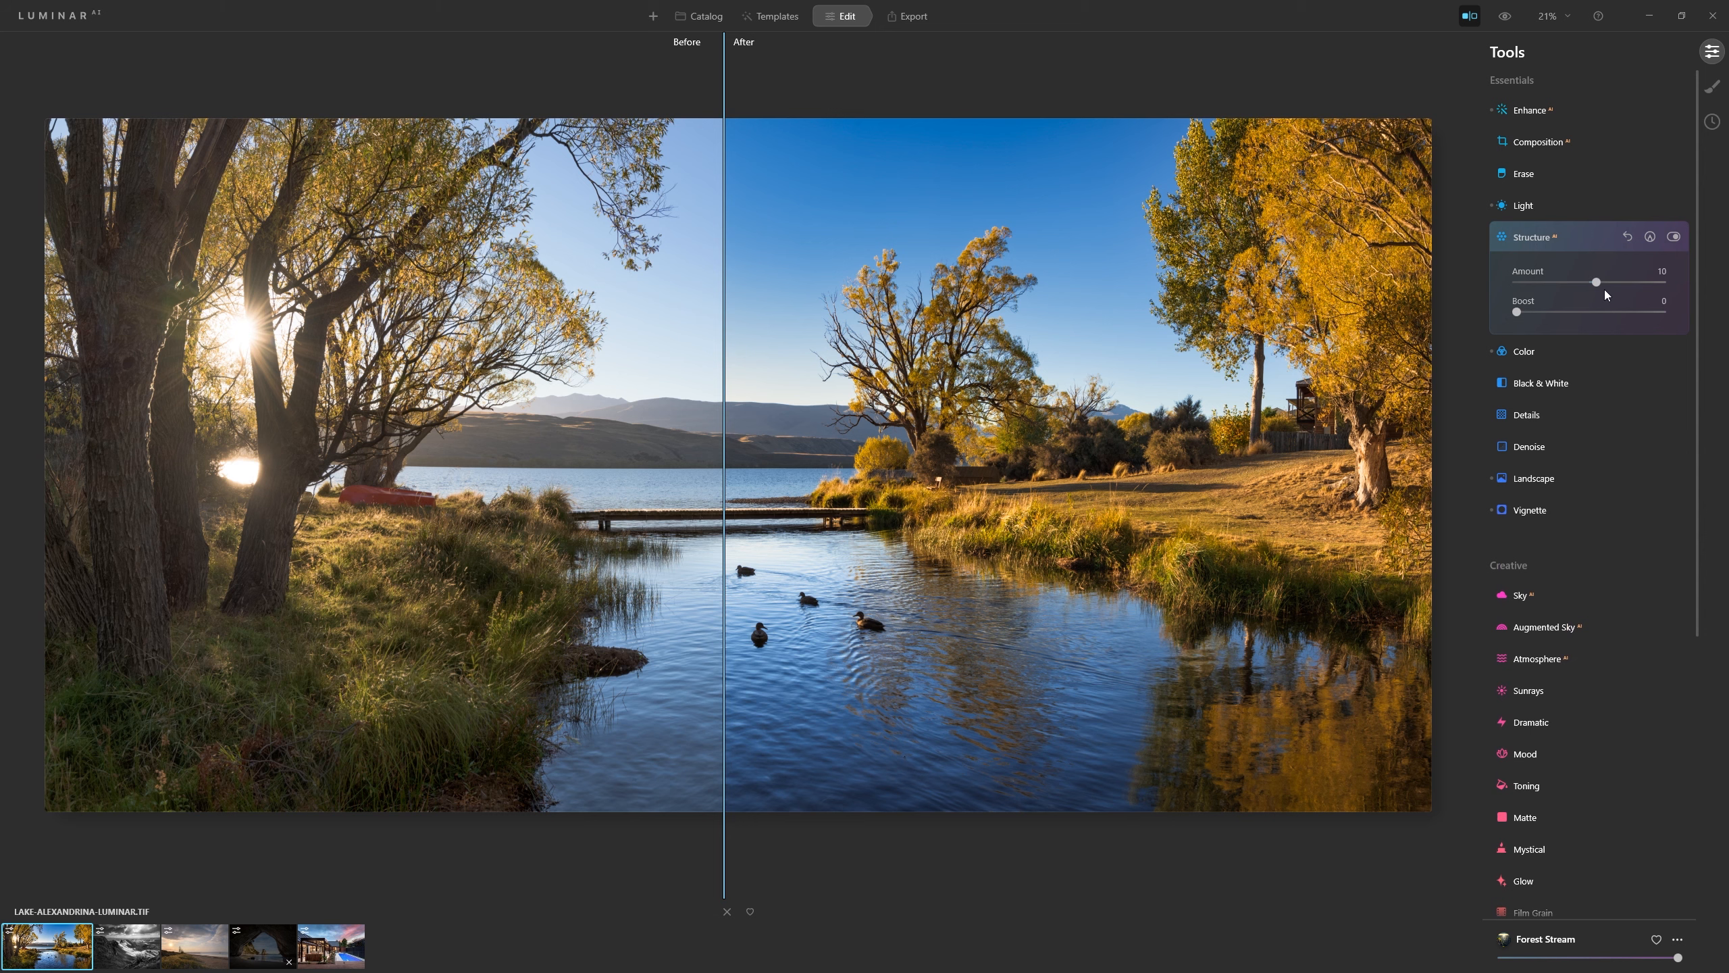
pyautogui.click(1548, 235)
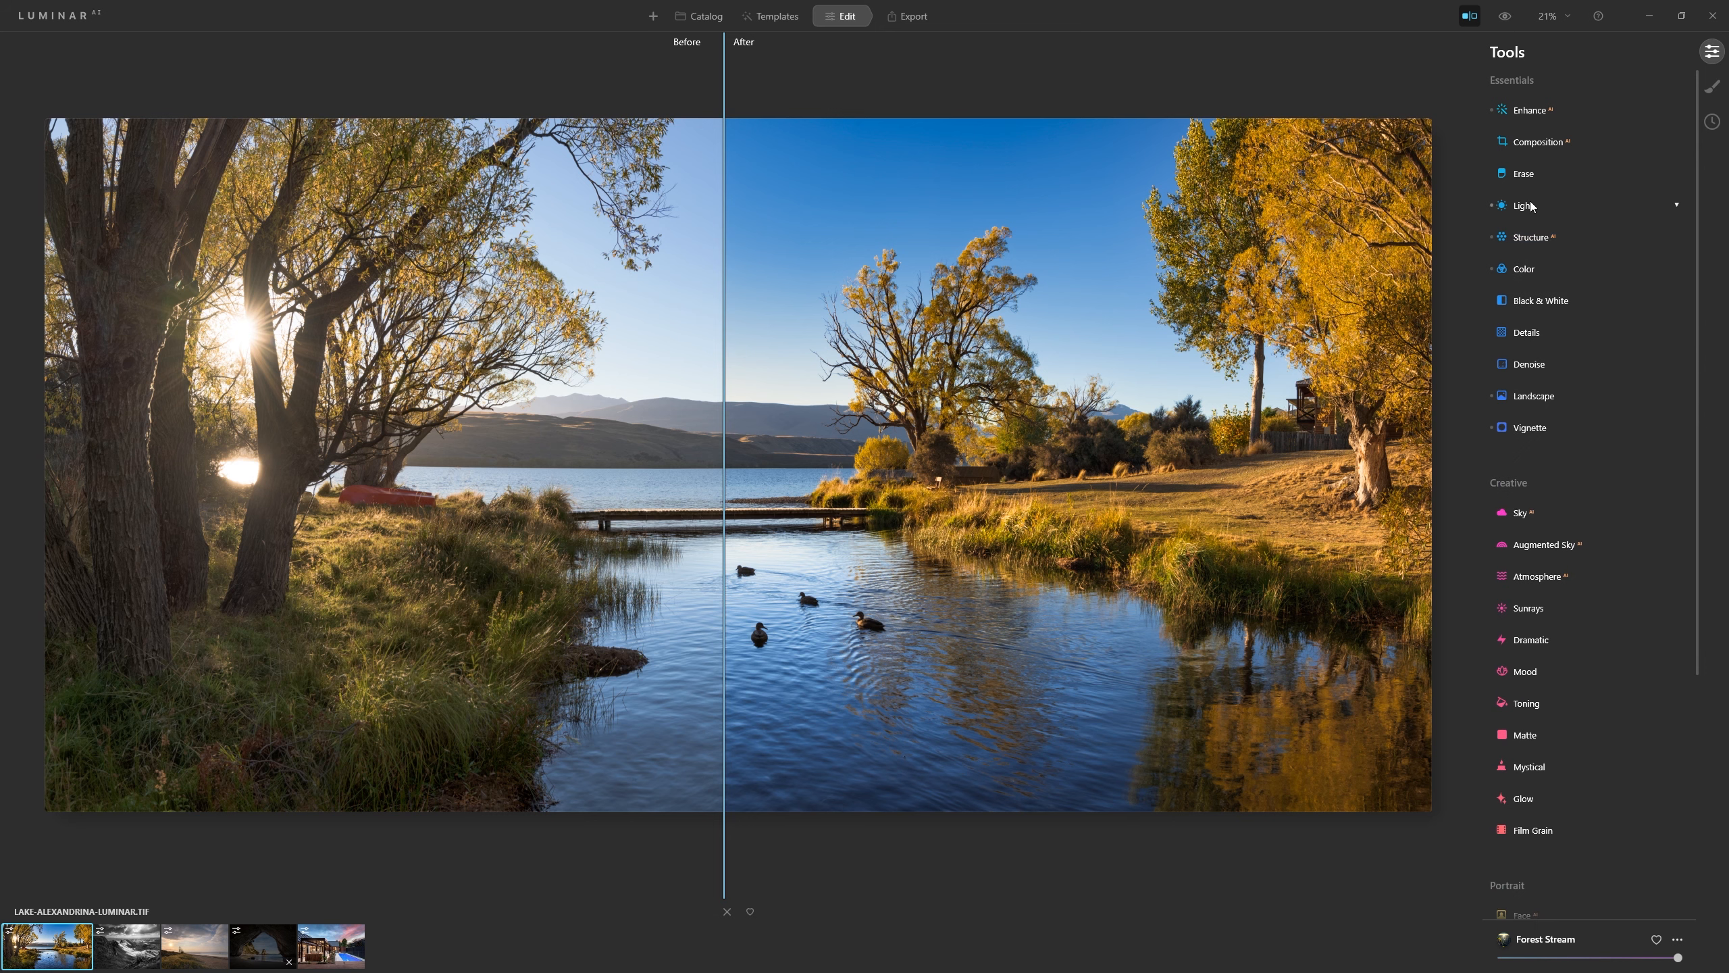
pyautogui.click(1566, 206)
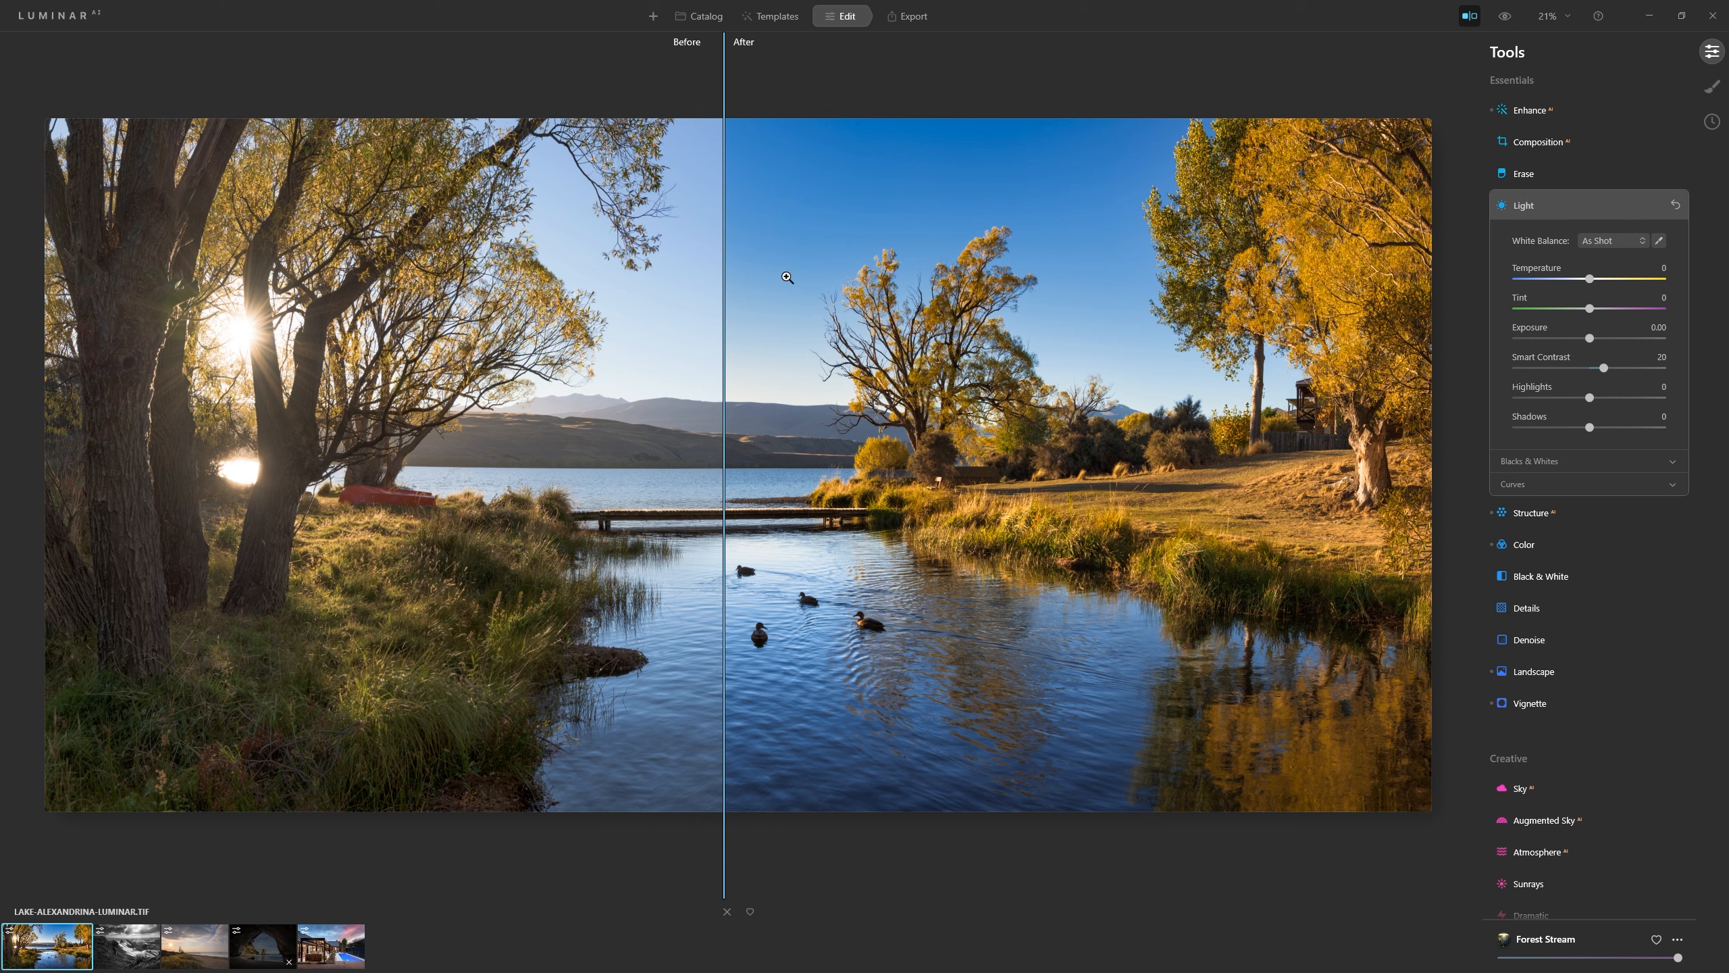
pyautogui.click(777, 16)
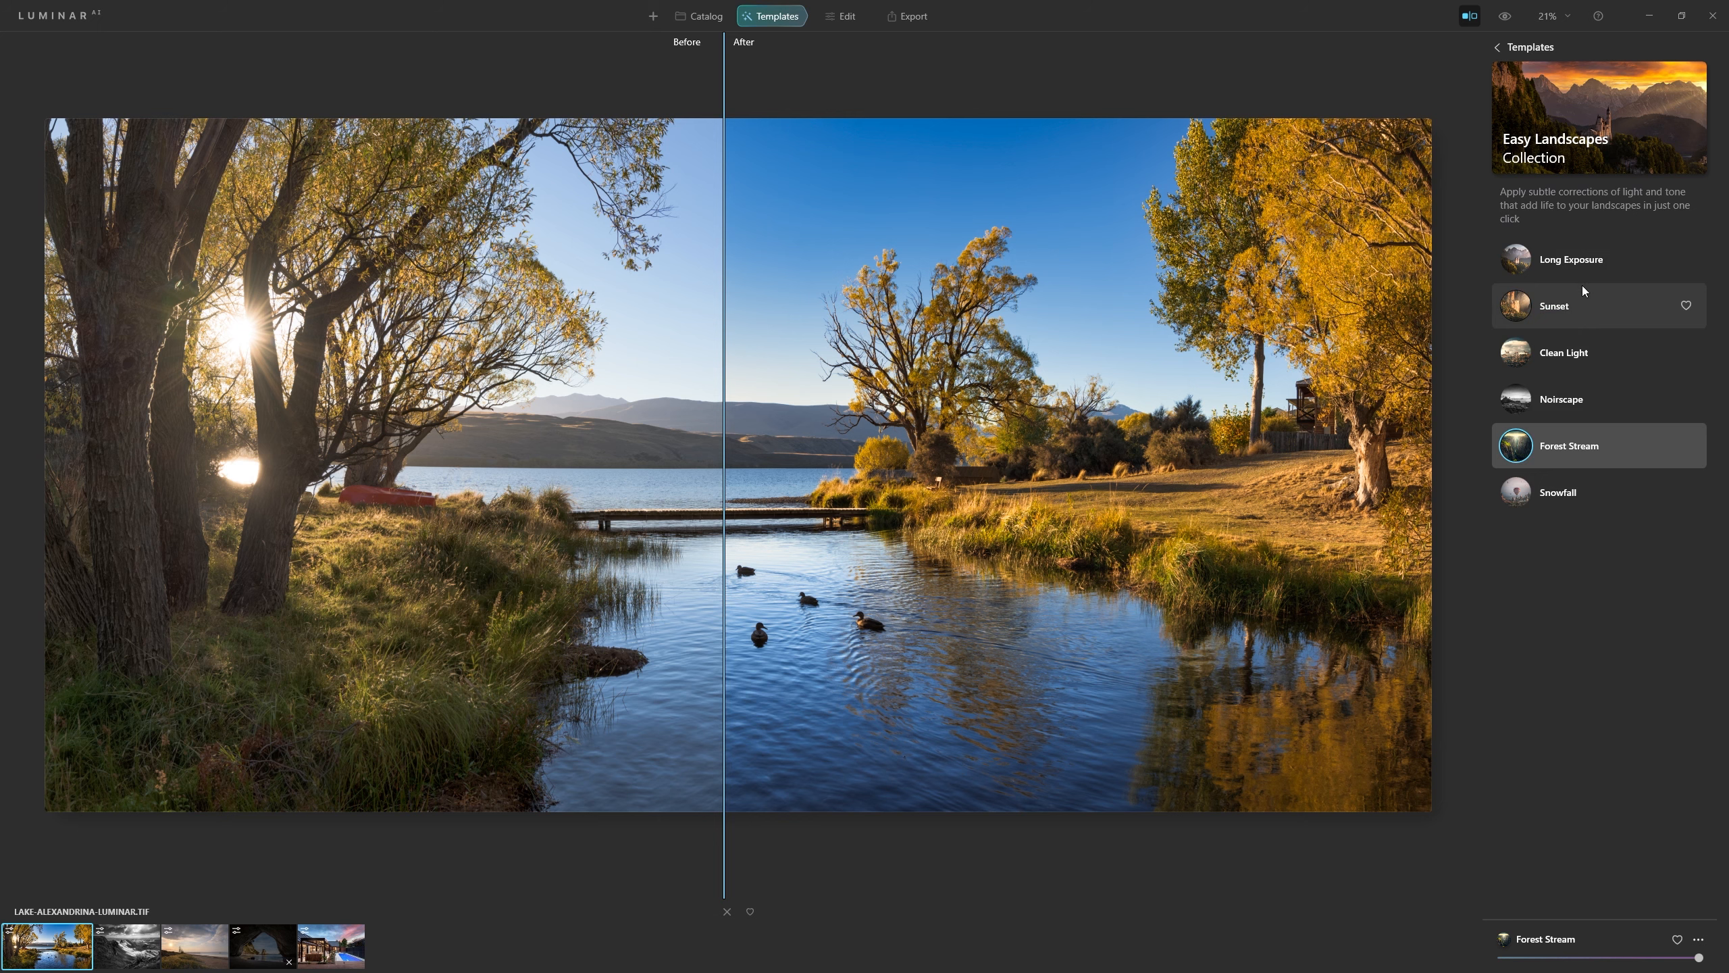
pyautogui.click(1521, 47)
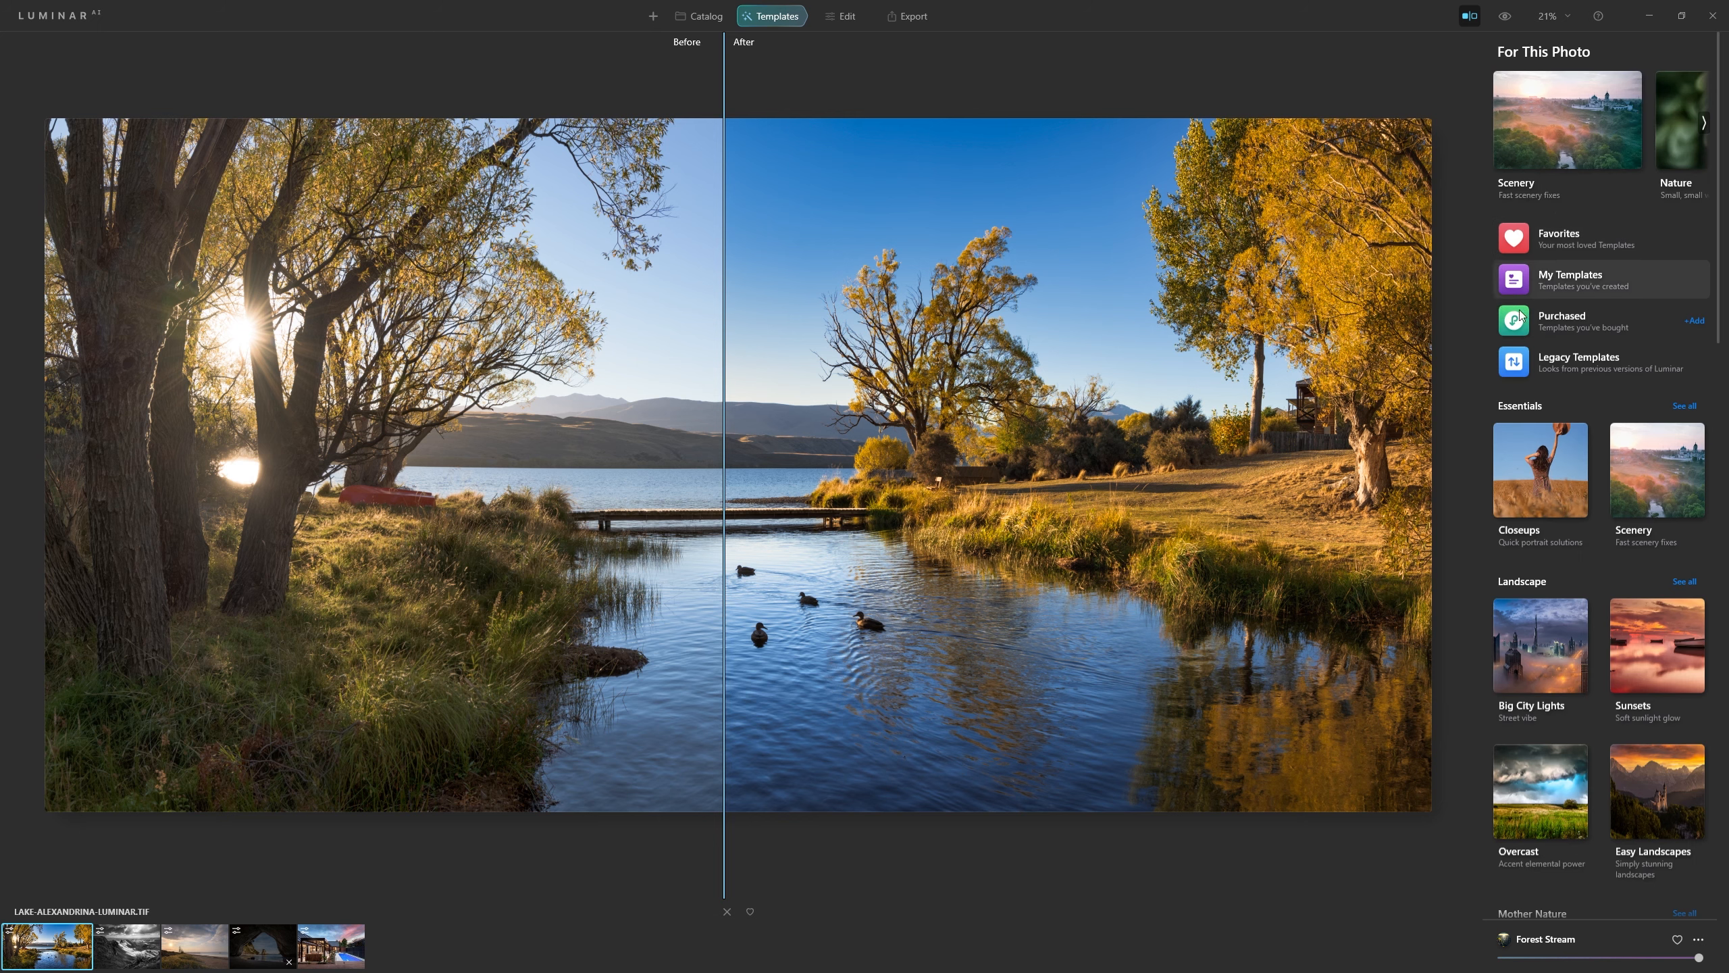
pyautogui.click(843, 16)
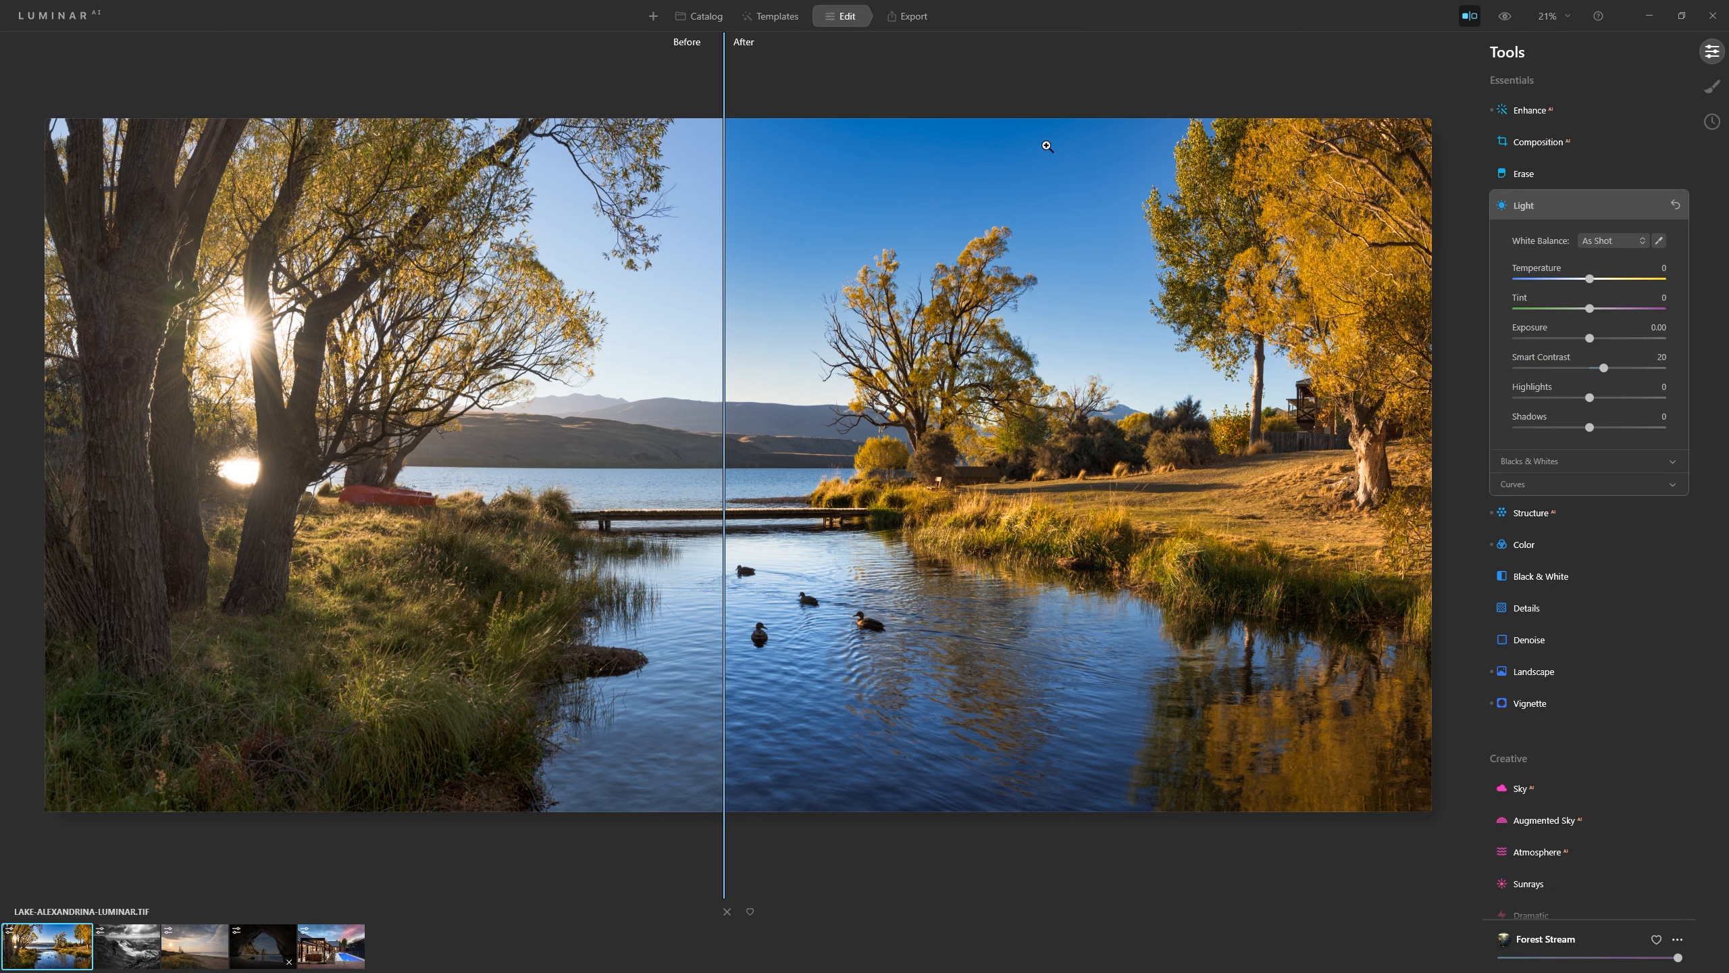
# Check what the Enhance adjustment contributes to the photo by repeatedly switching it off and on
pyautogui.click(1567, 111)
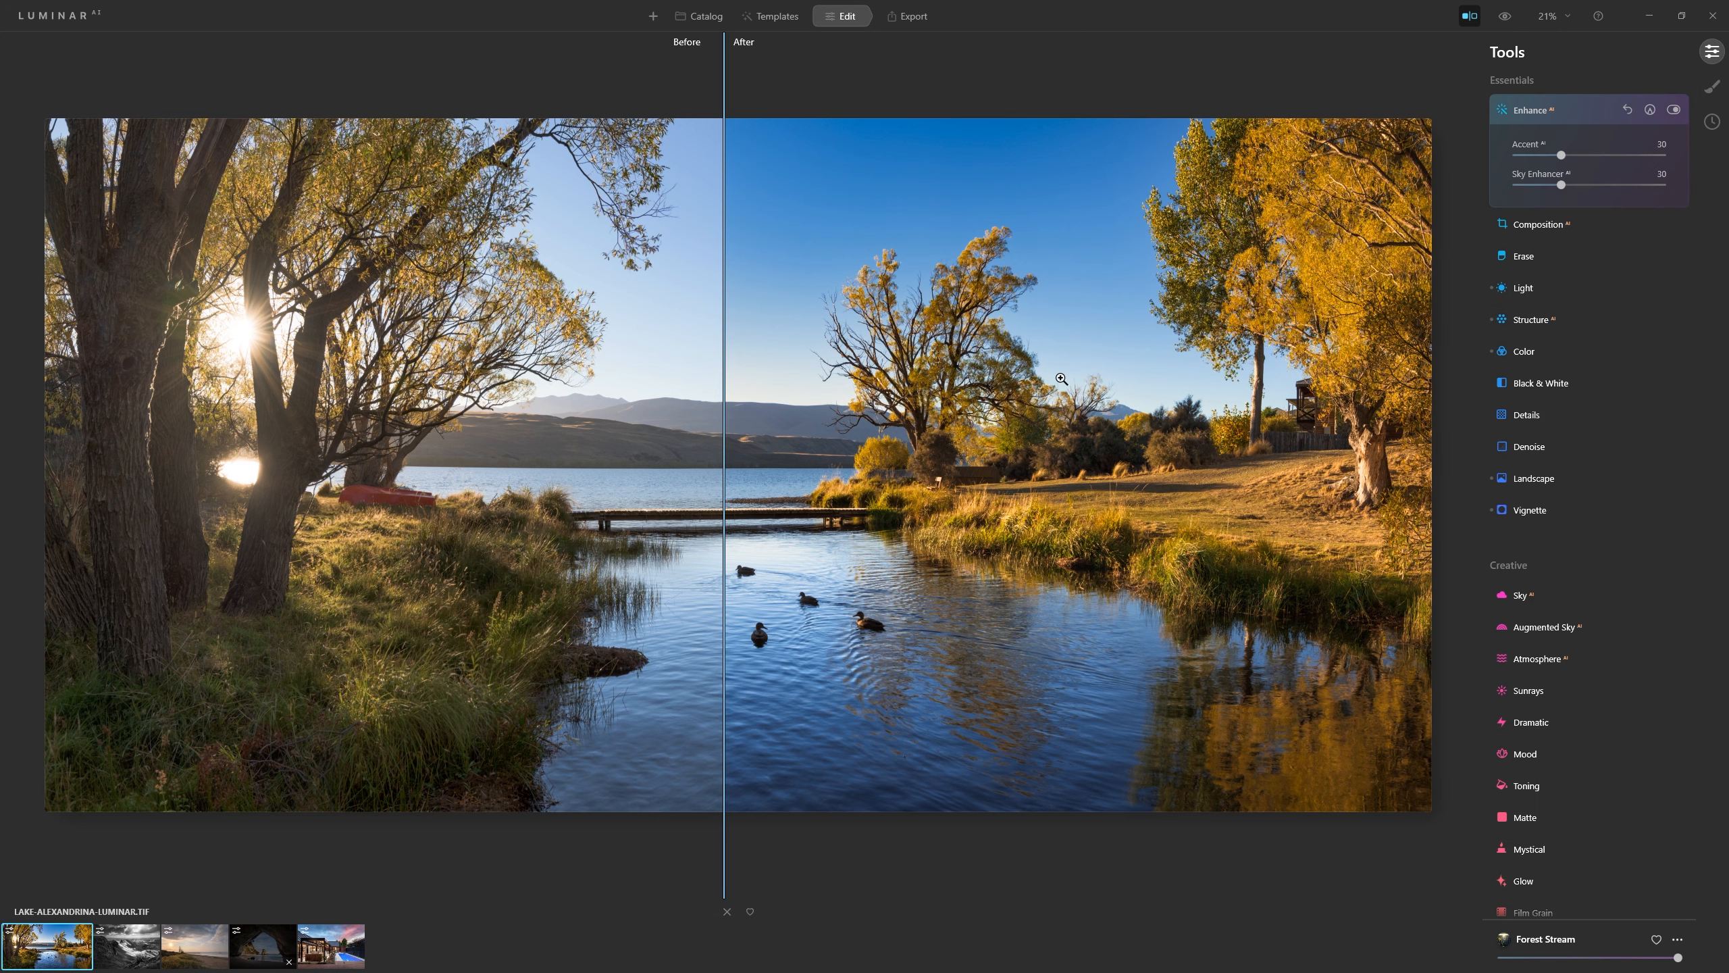
pyautogui.click(1672, 111)
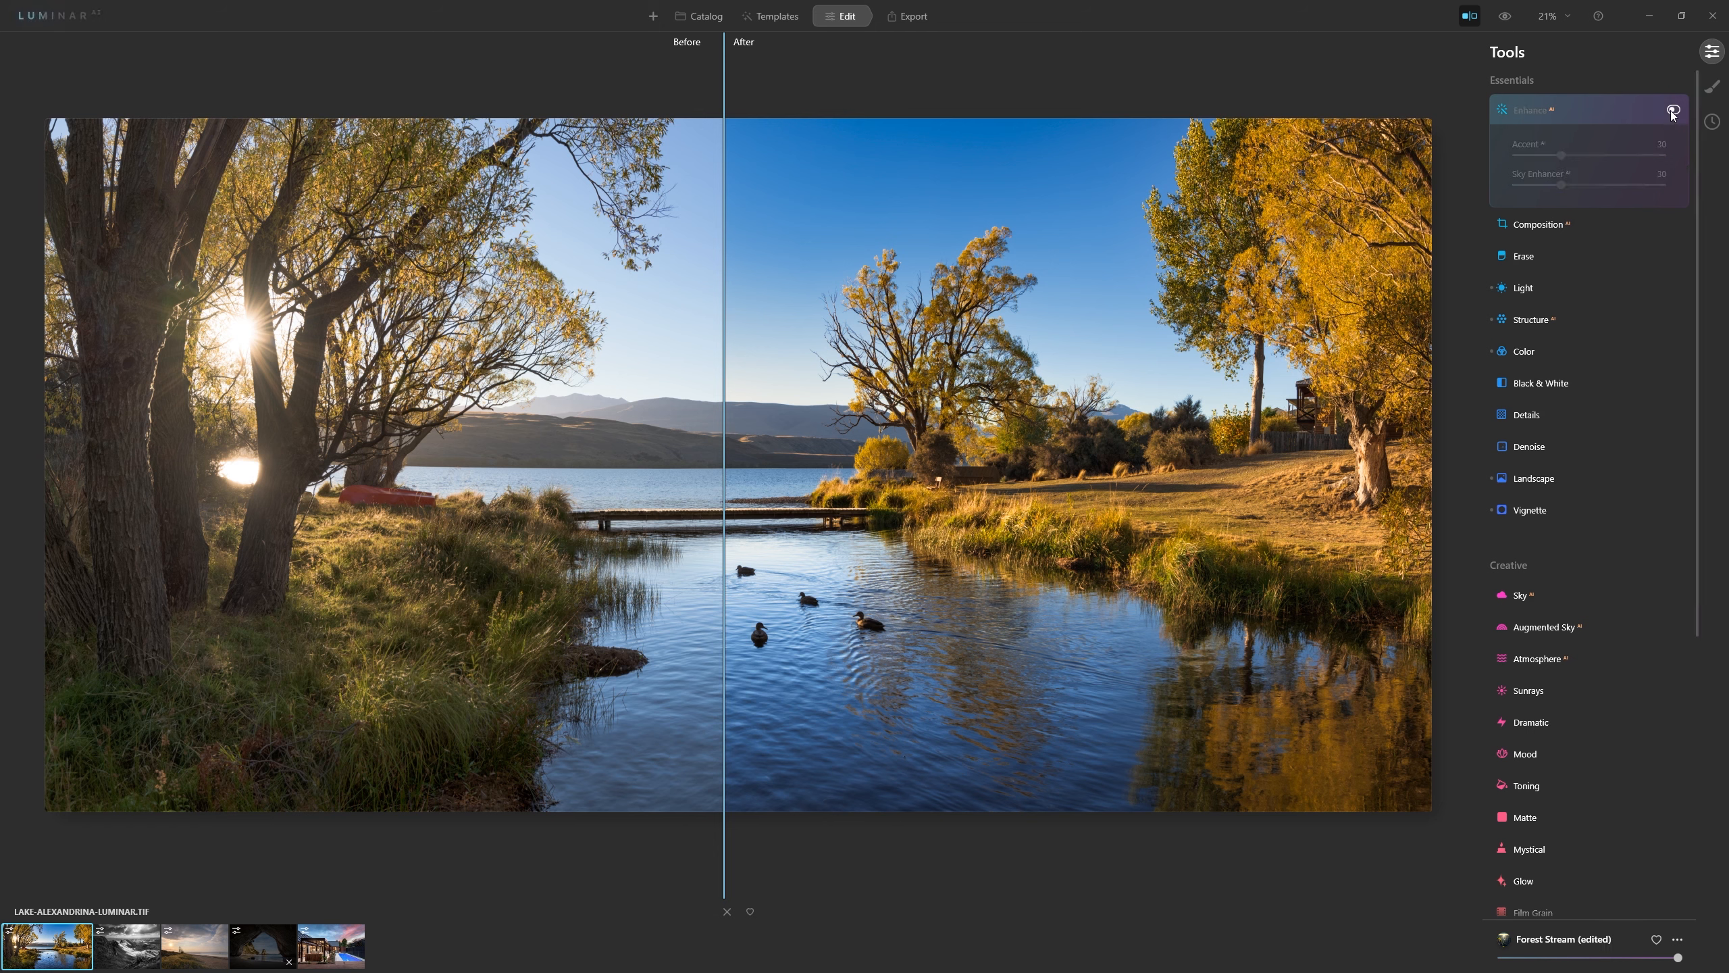
pyautogui.click(1672, 111)
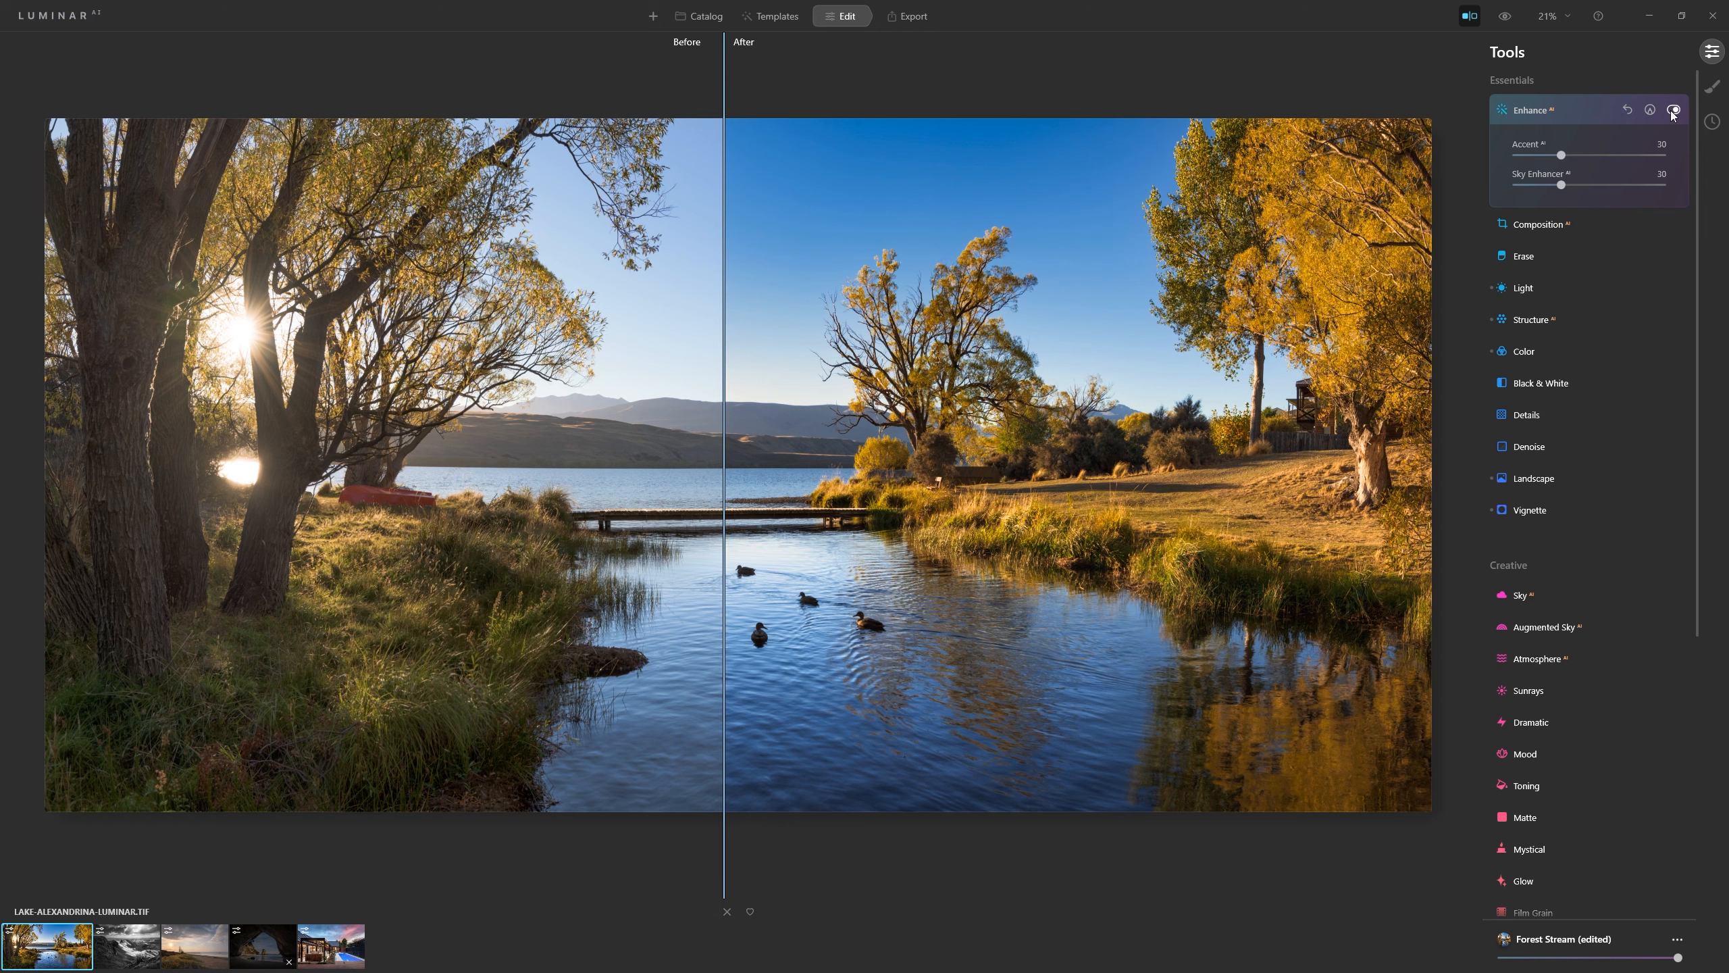
pyautogui.click(1672, 111)
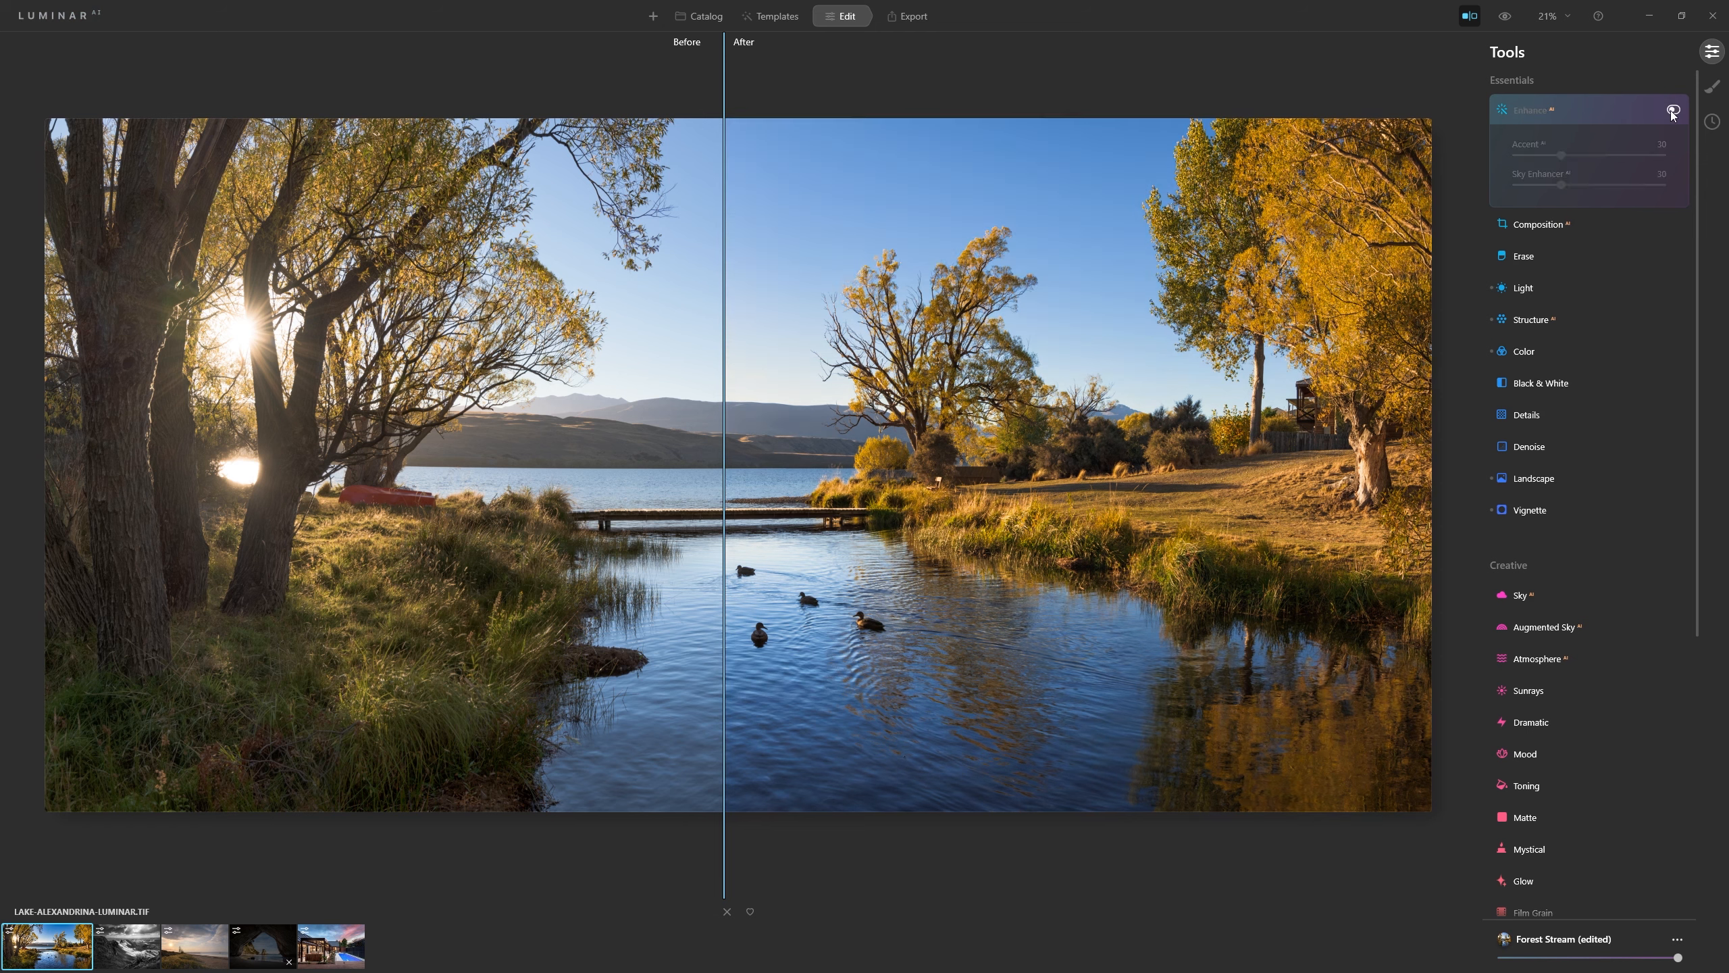
pyautogui.click(1673, 111)
pyautogui.click(1673, 110)
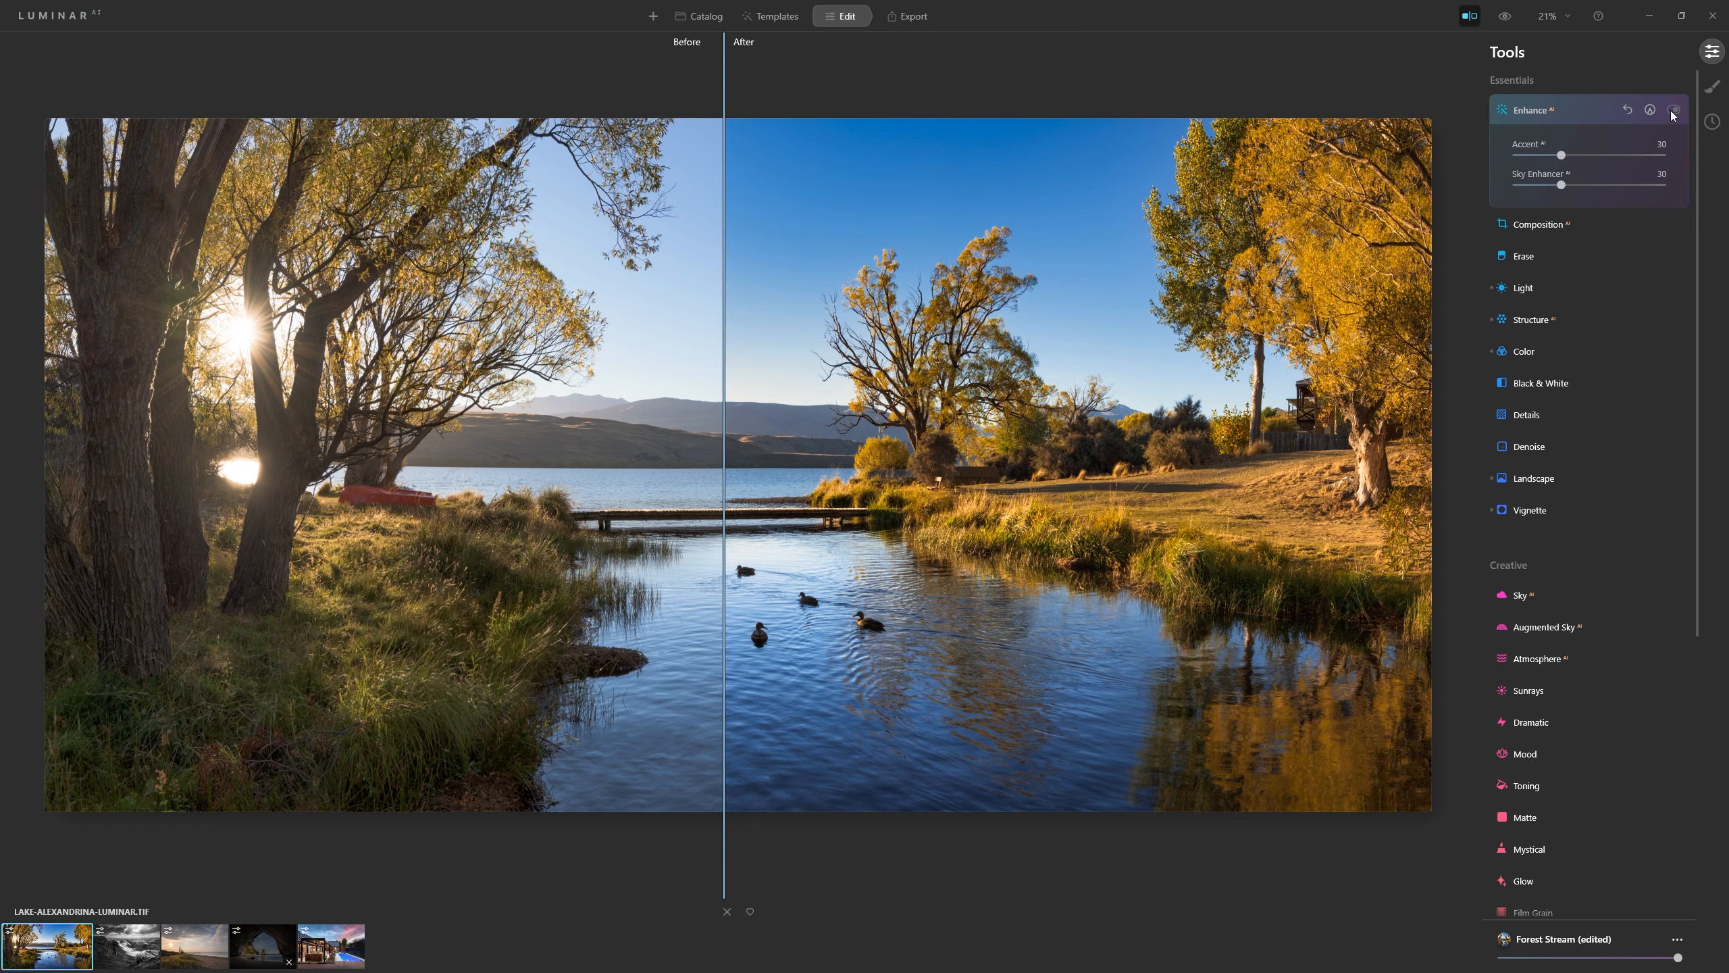
pyautogui.click(1672, 111)
pyautogui.click(1672, 110)
pyautogui.click(1673, 110)
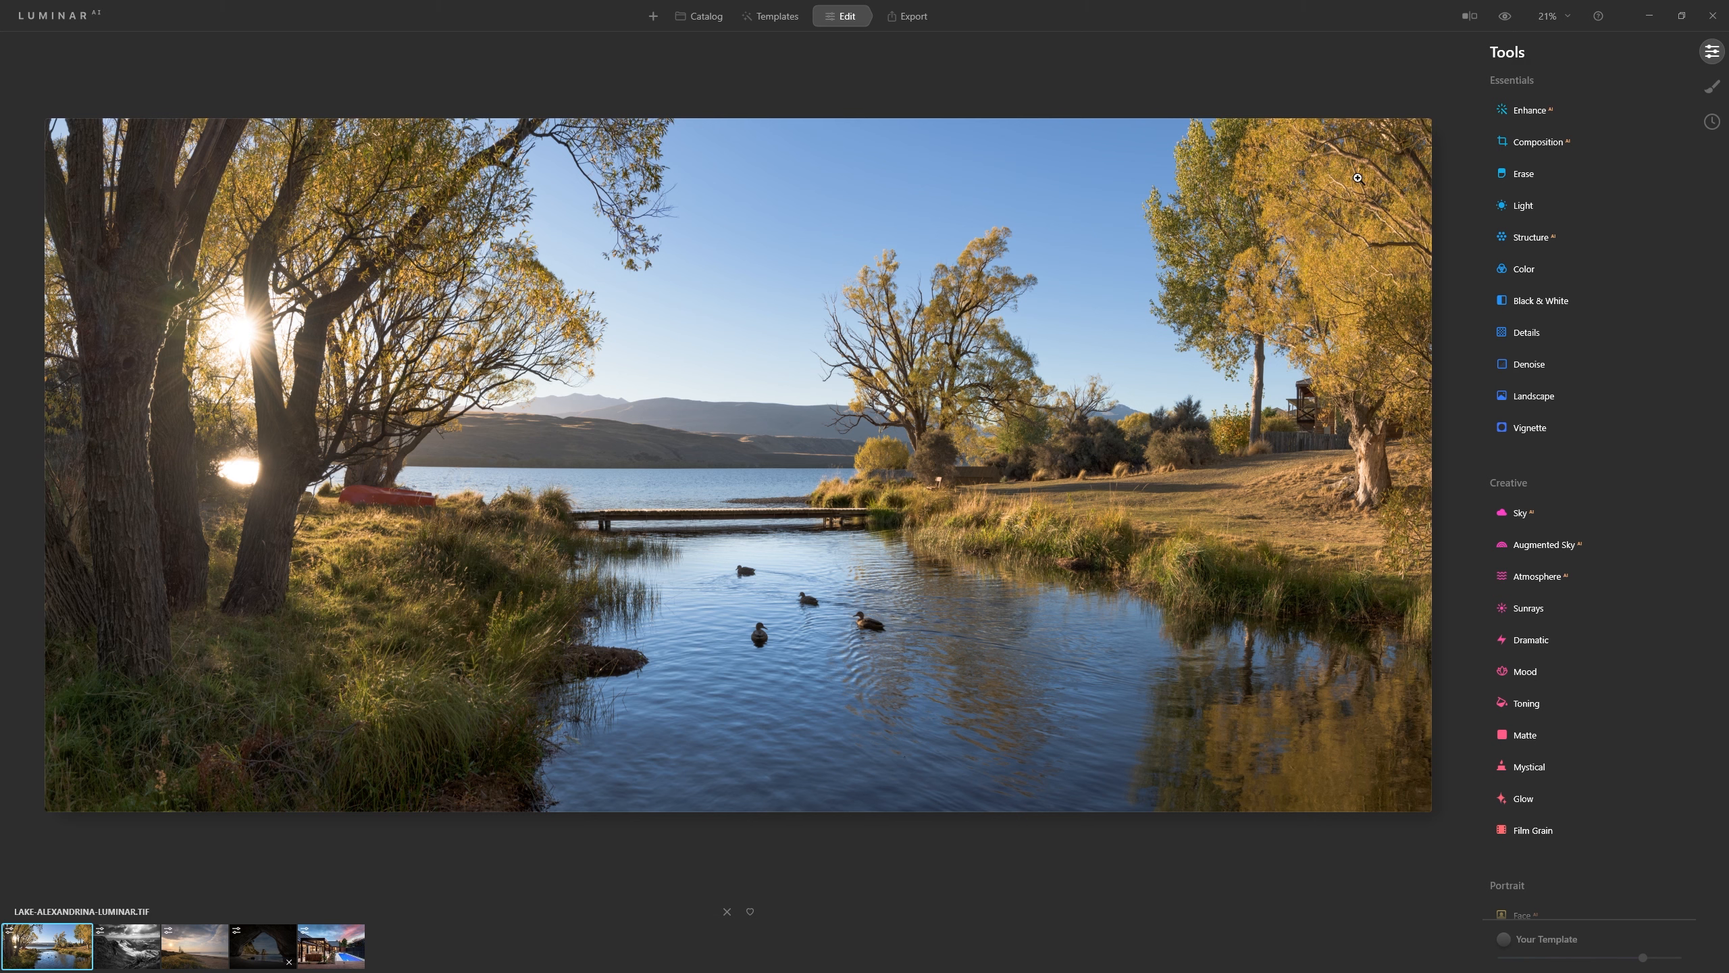
# Set the Enhance tool's Accent to 34 and keep Sky Enhancer at 0
pyautogui.click(1548, 112)
pyautogui.moveTo(1537, 156); pyautogui.dragTo(1567, 174)
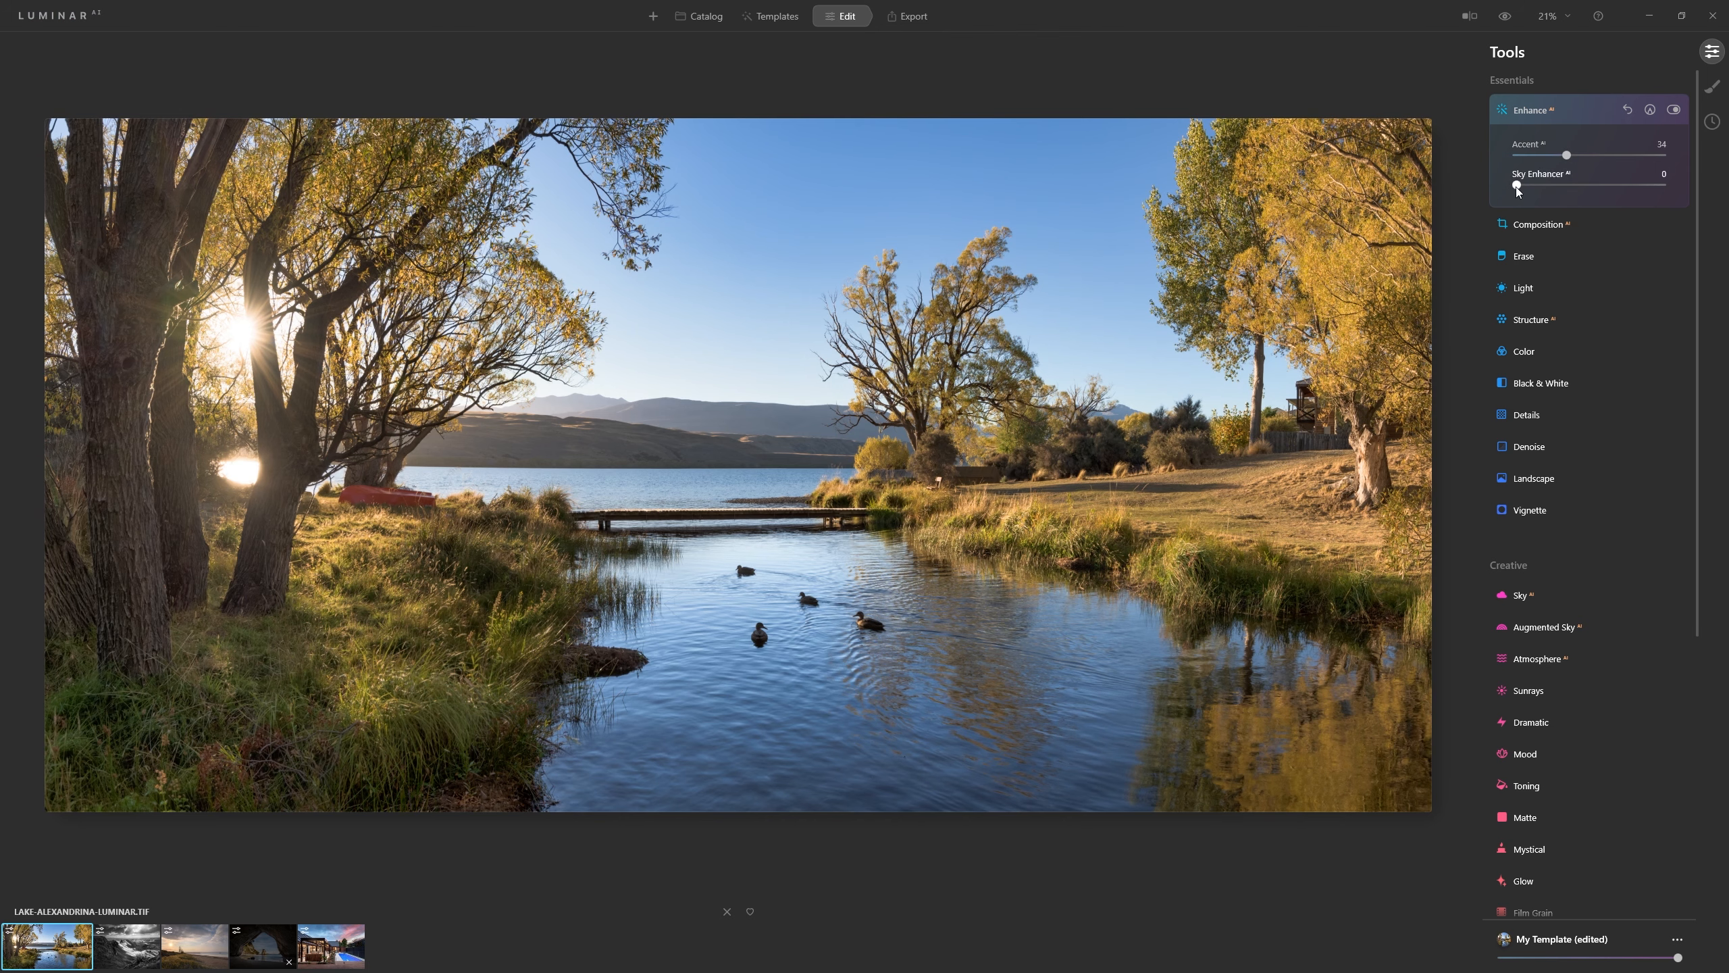
pyautogui.moveTo(1517, 189)
pyautogui.mouseDown()
pyautogui.moveTo(1553, 191)
pyautogui.moveTo(1517, 186)
pyautogui.mouseUp()
# Warm the photo with a Light Temperature of 21 and a Tint of 18, and reset Exposure to 0.00
pyautogui.click(1532, 287)
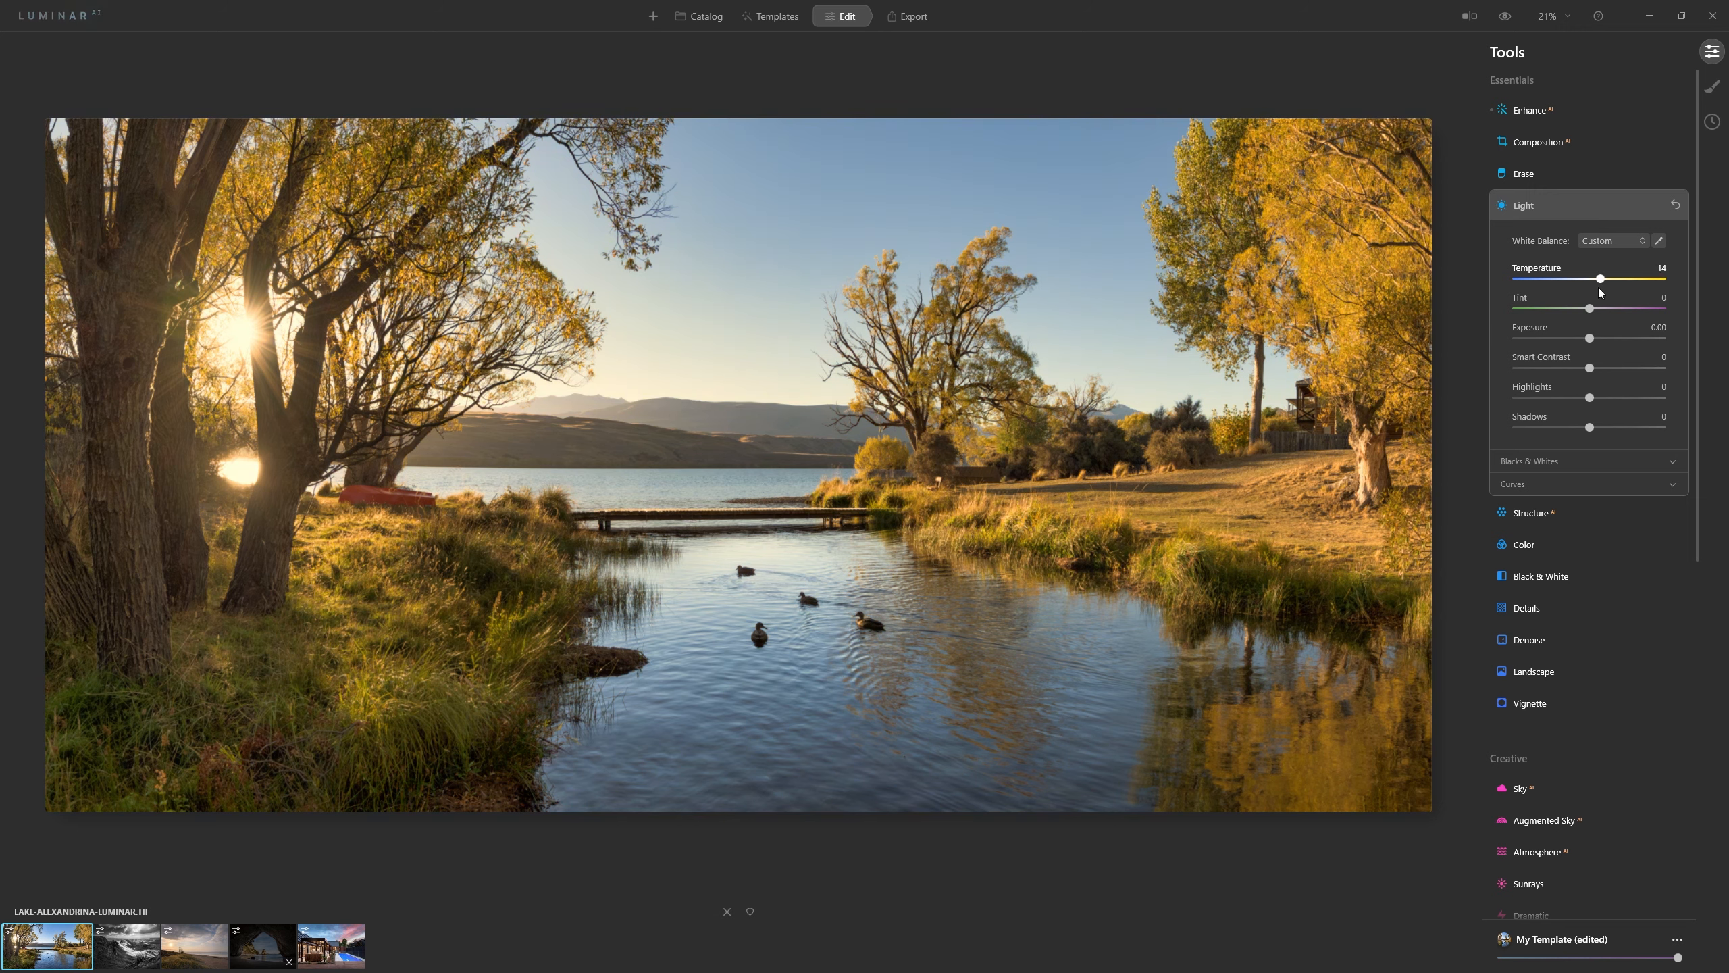
pyautogui.moveTo(1598, 287); pyautogui.dragTo(1690, 277)
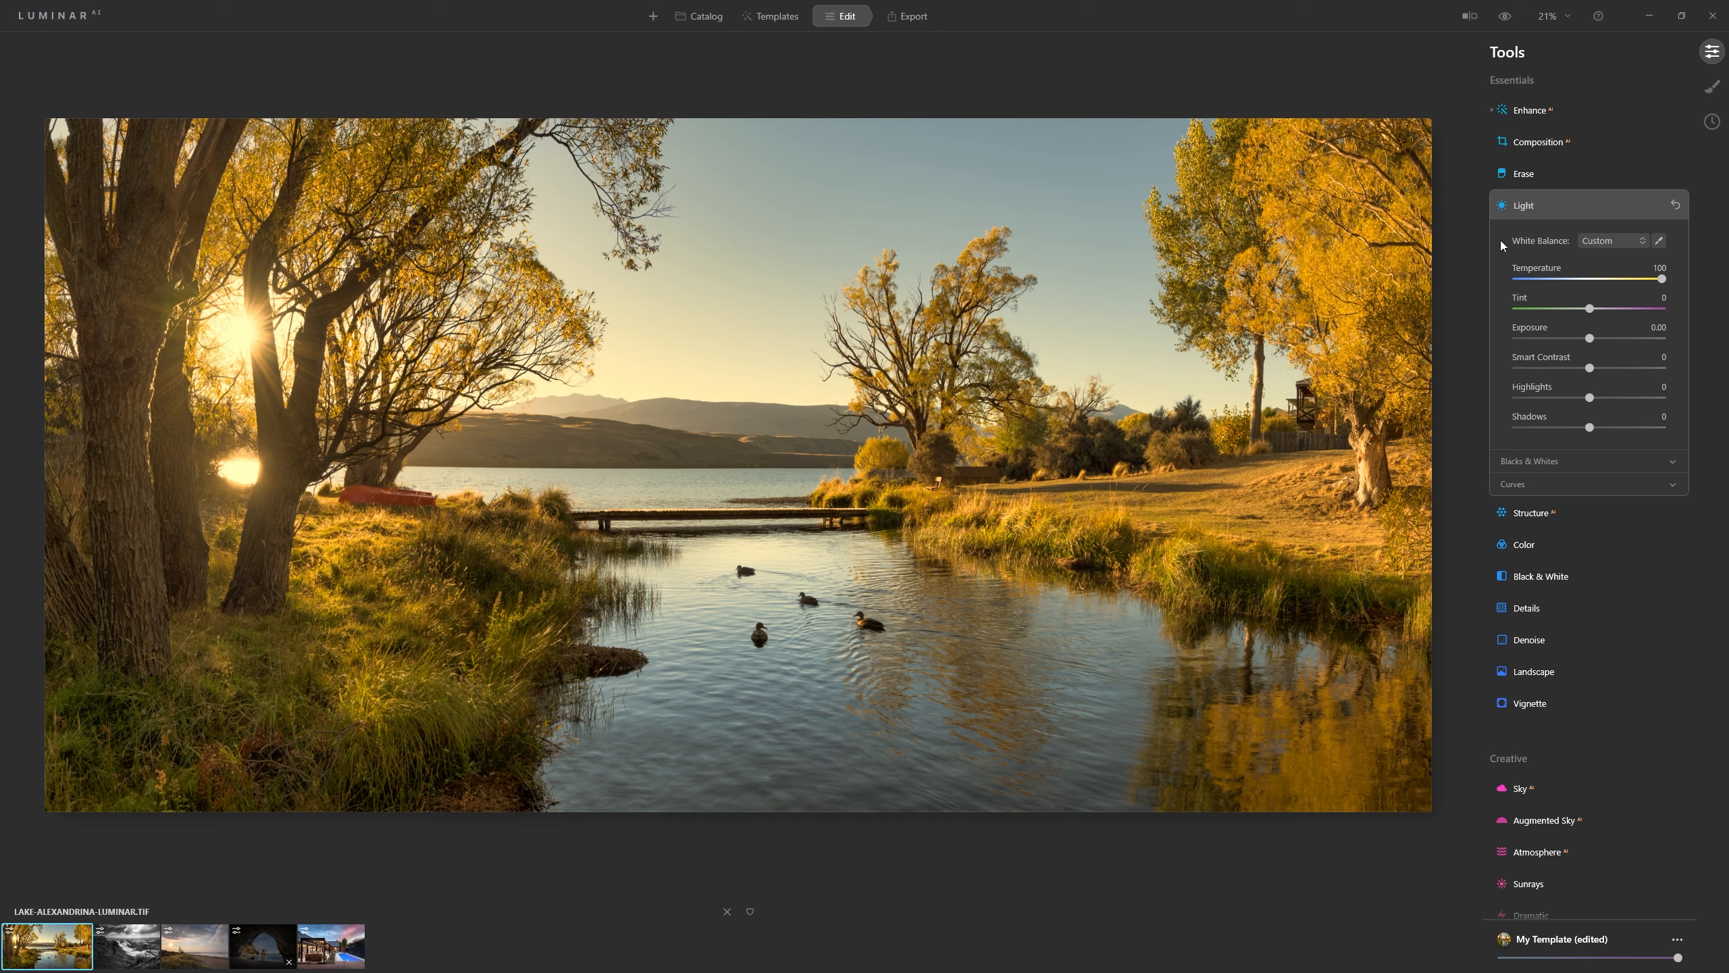
pyautogui.click(1606, 279)
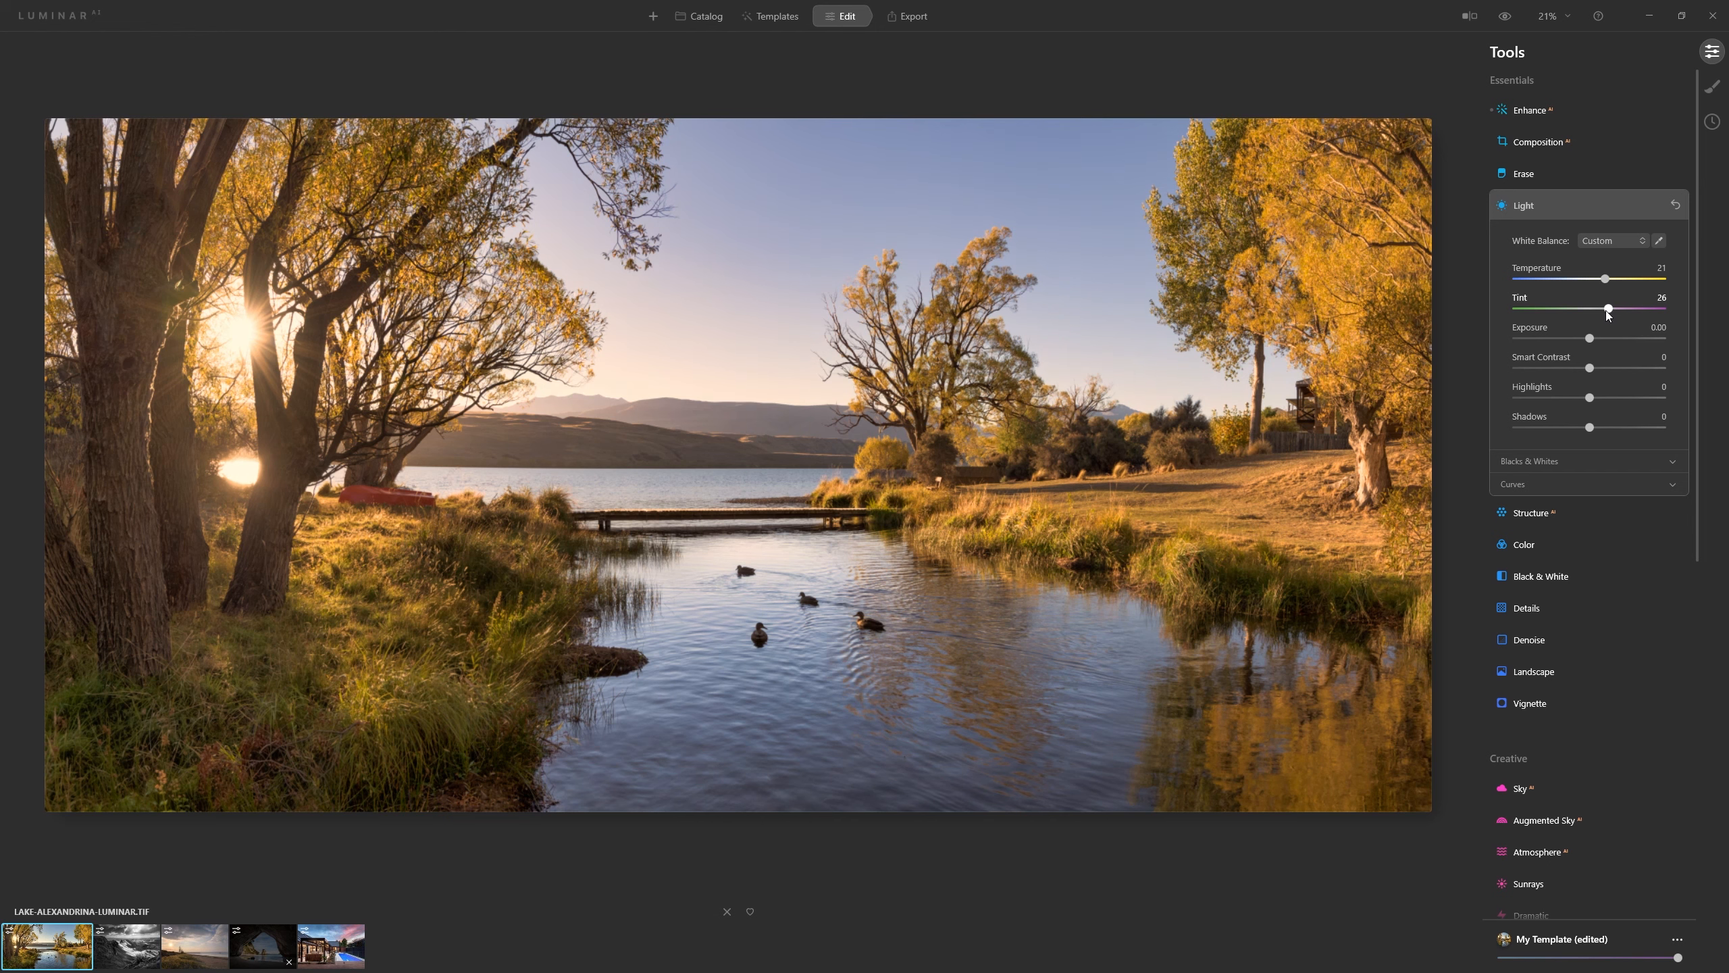
pyautogui.moveTo(1592, 311); pyautogui.dragTo(1589, 310)
pyautogui.moveTo(1593, 311); pyautogui.dragTo(1593, 350)
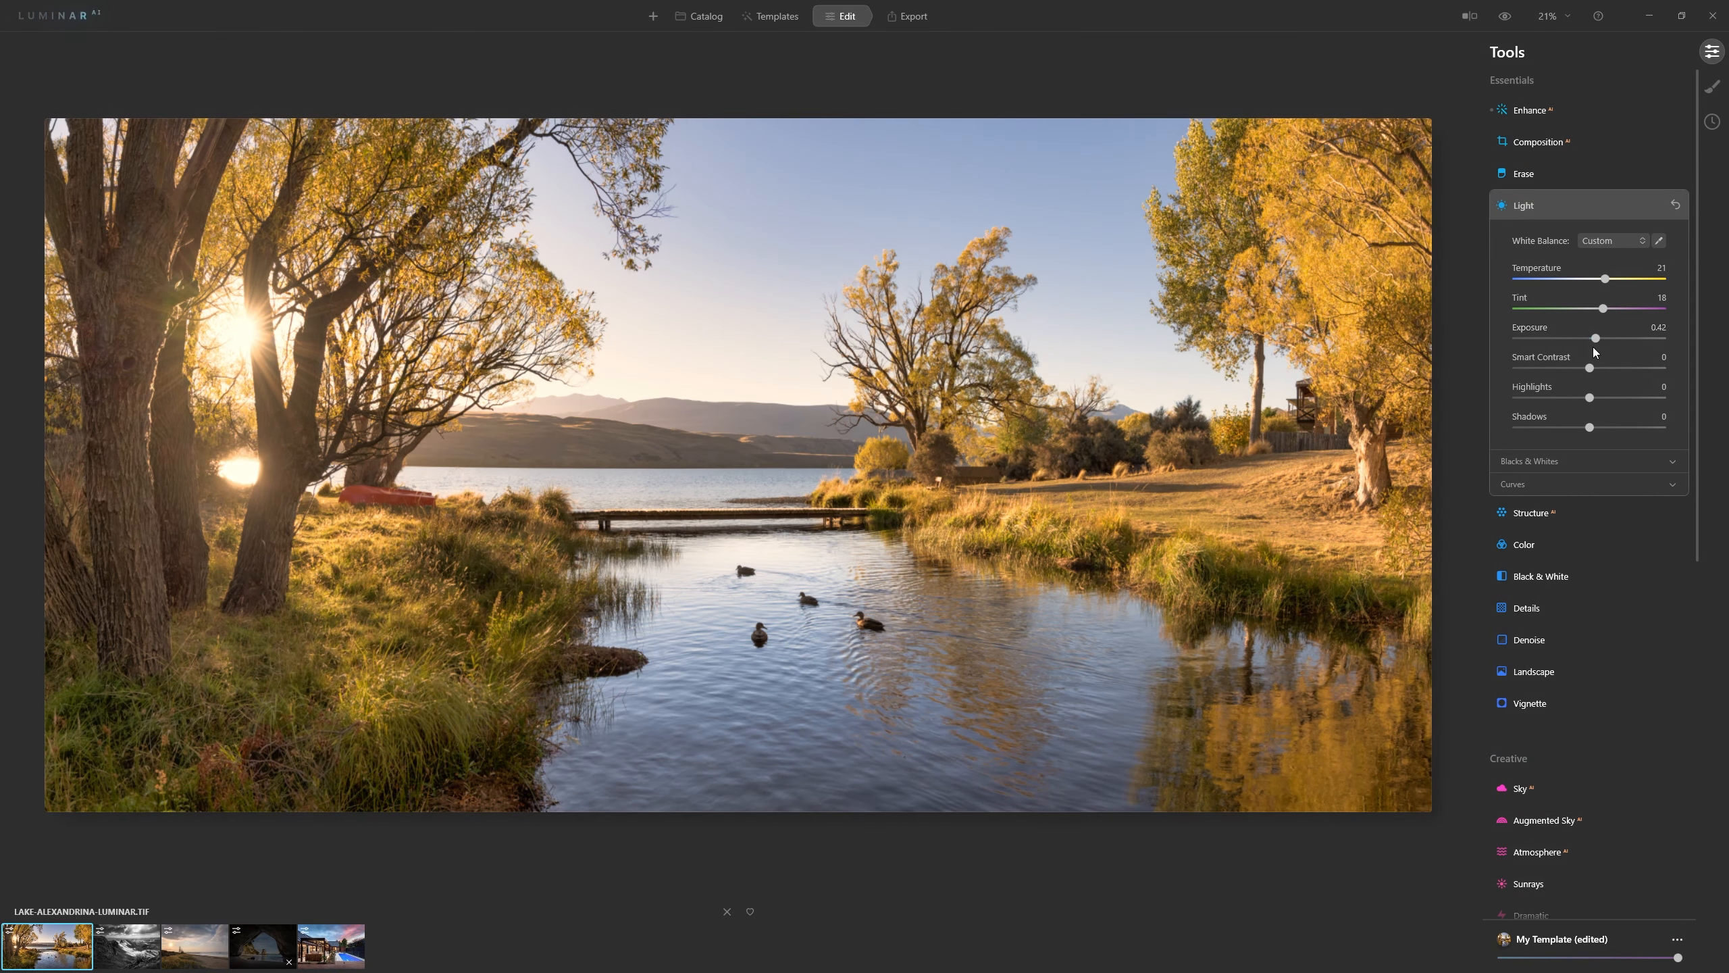
pyautogui.doubleClick(1592, 337)
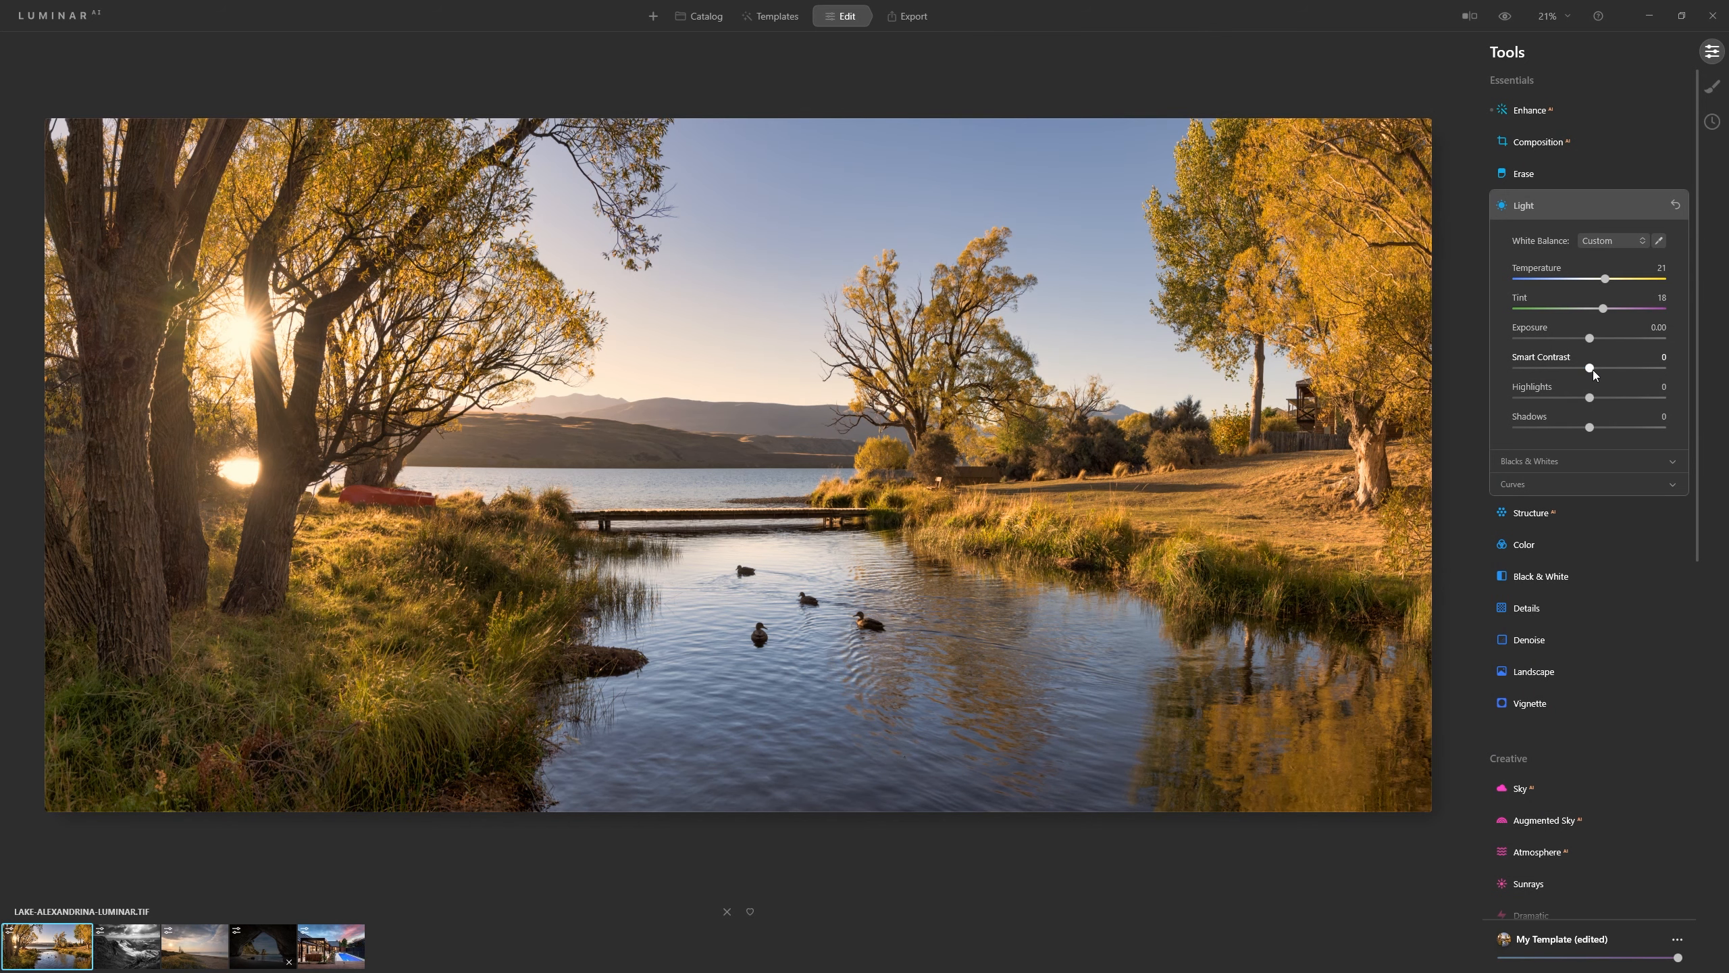
# Set Smart Contrast to 16, Highlights to -13, Shadows to 7, Whites to 3 and Blacks to -5 for the photo
pyautogui.moveTo(1605, 372)
pyautogui.mouseDown()
pyautogui.moveTo(1697, 364)
pyautogui.moveTo(1462, 390)
pyautogui.moveTo(1596, 382)
pyautogui.mouseUp()
pyautogui.moveTo(1624, 402); pyautogui.dragTo(1579, 401)
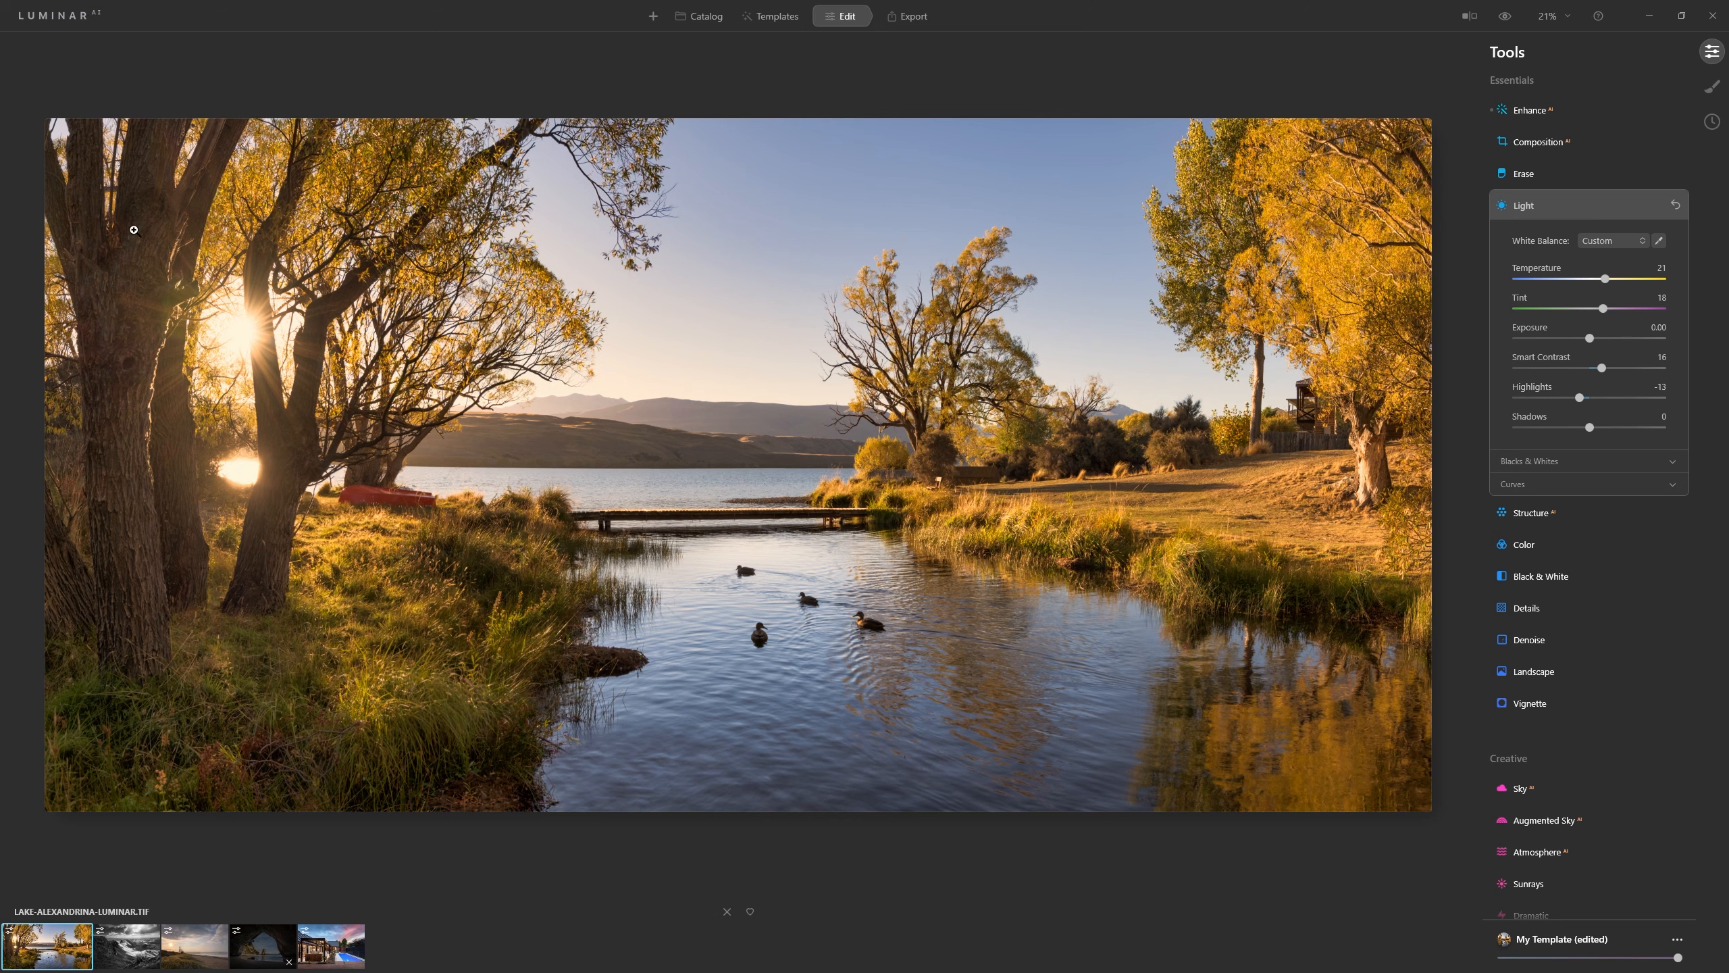
pyautogui.moveTo(1590, 427); pyautogui.dragTo(1595, 427)
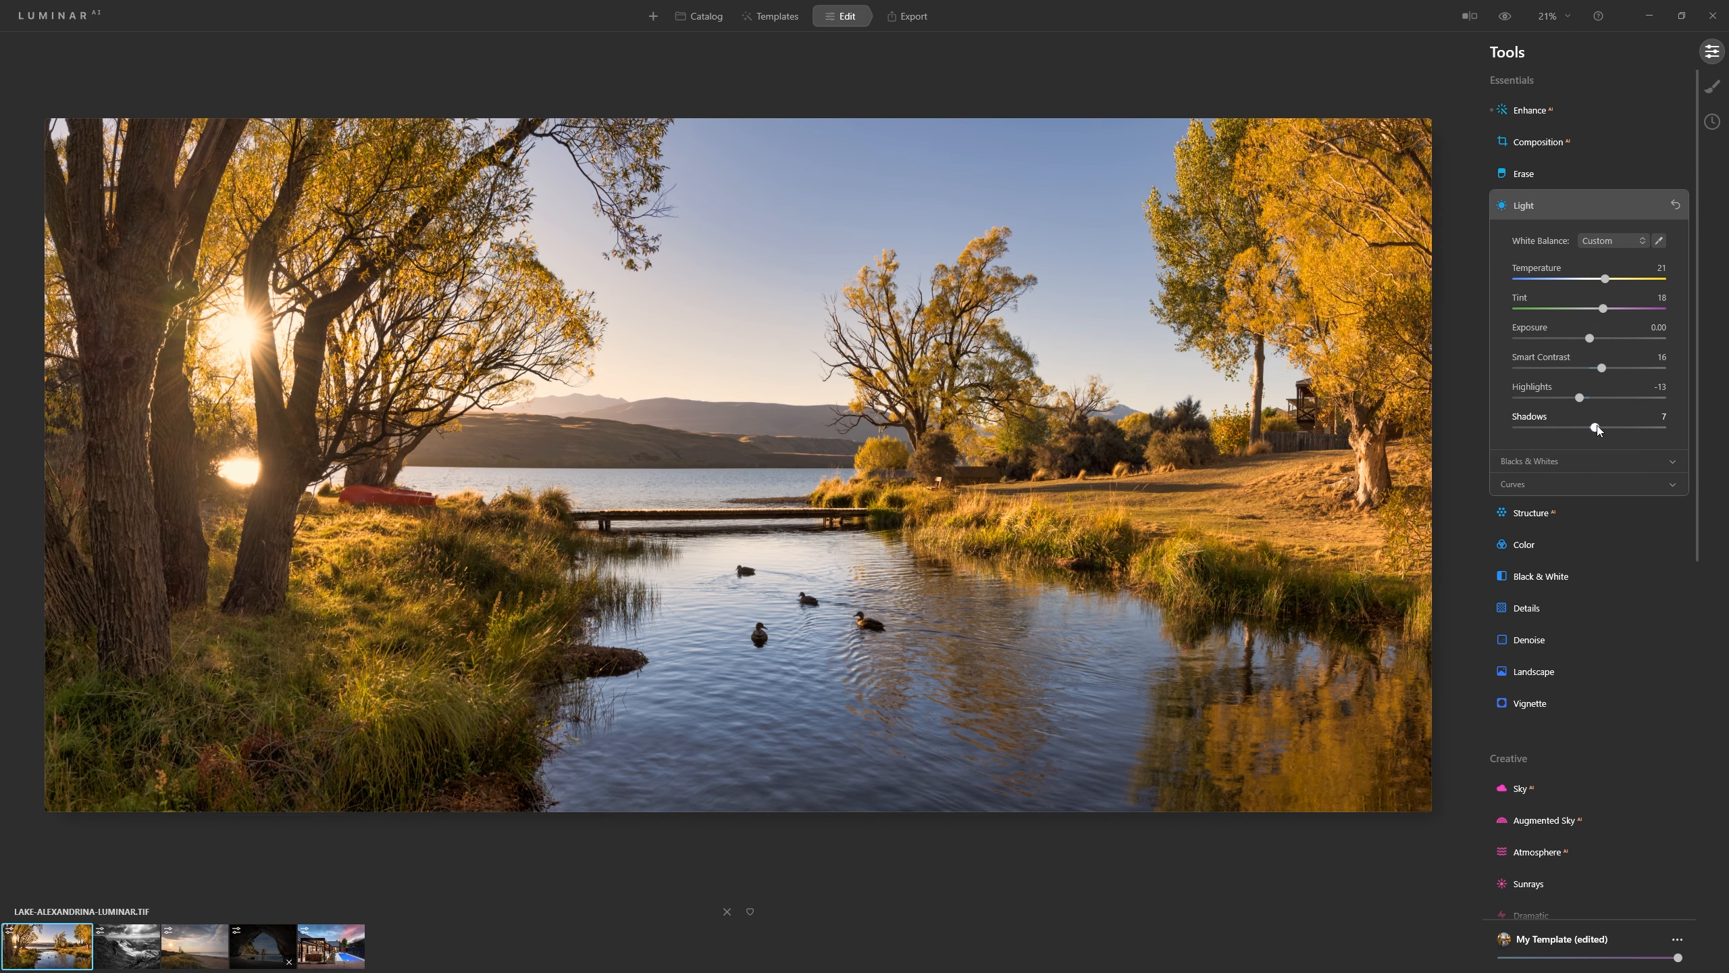
pyautogui.click(1560, 459)
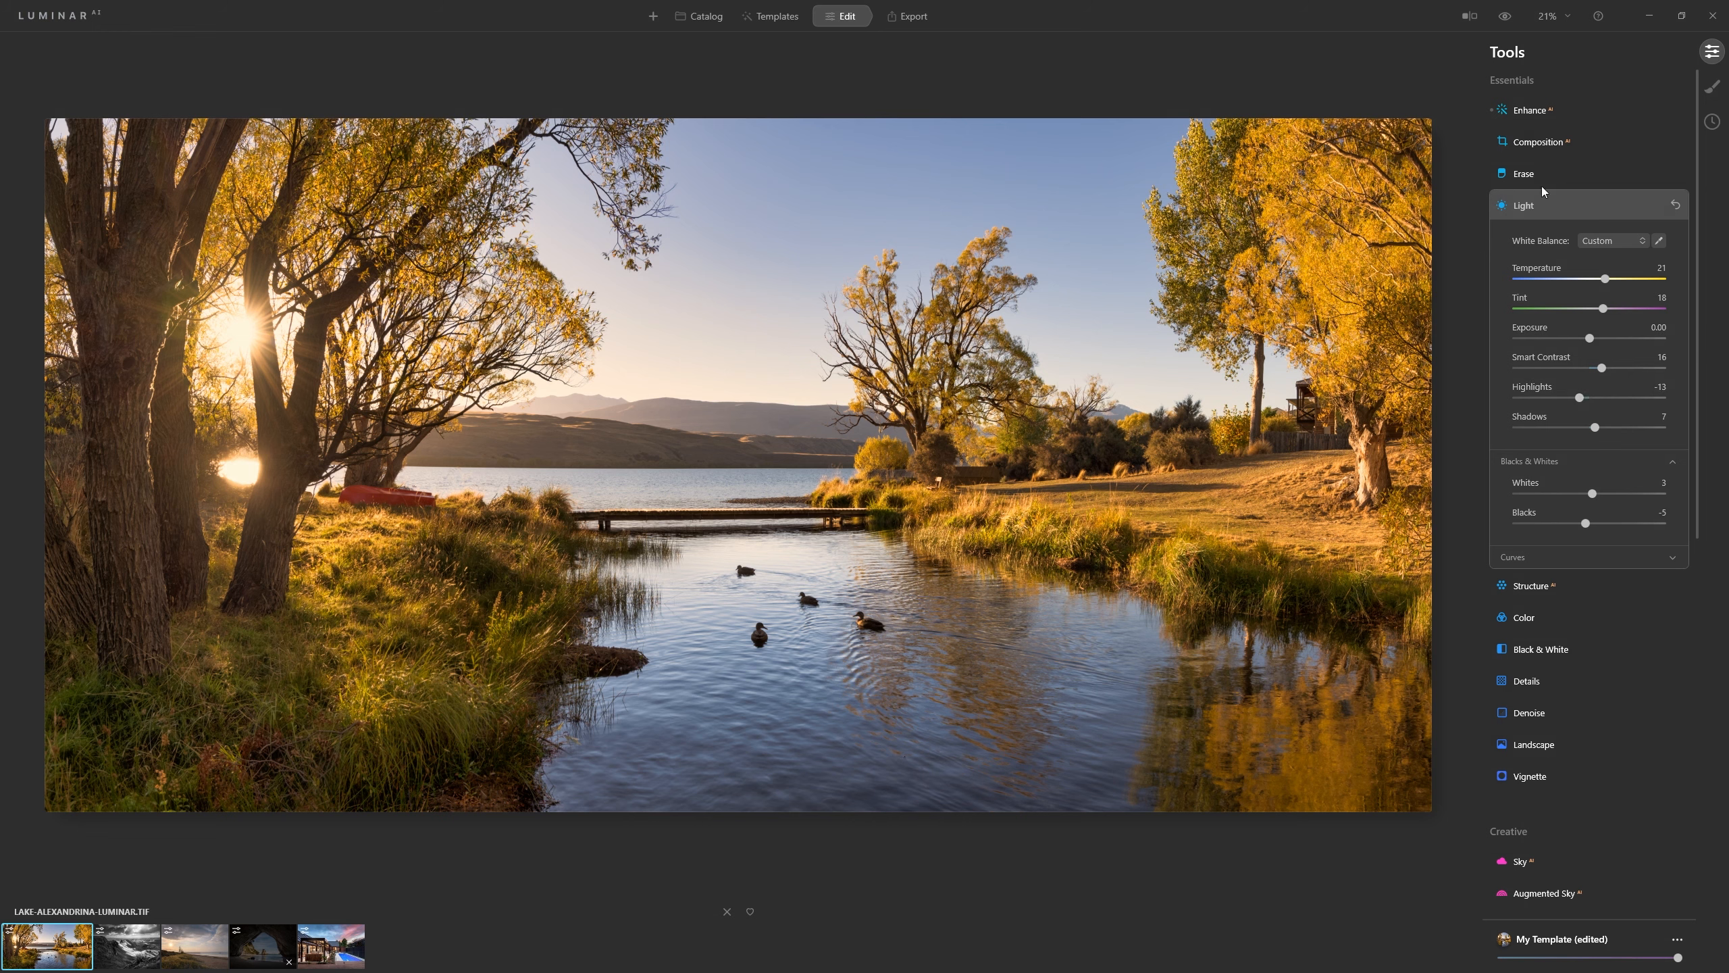
# Compare the edited photo with the original several times, and slightly reduce the warmth and tint of the white balance
pyautogui.click(1510, 17)
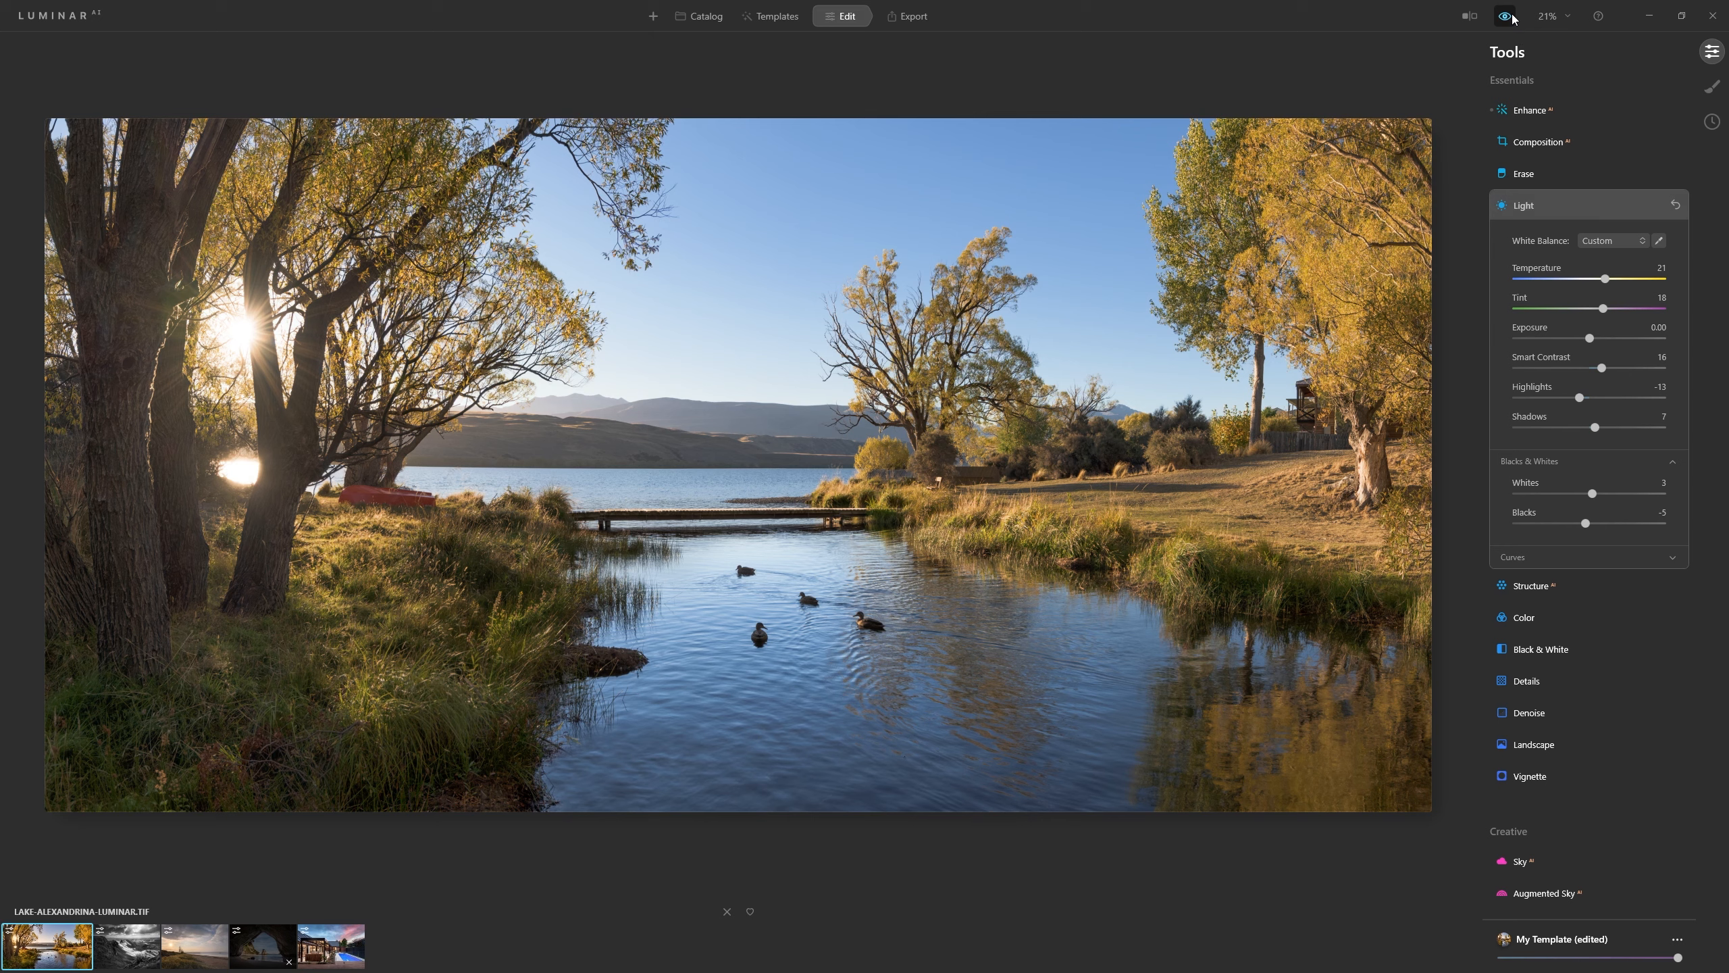
pyautogui.click(1510, 18)
pyautogui.click(1510, 18)
pyautogui.click(1507, 19)
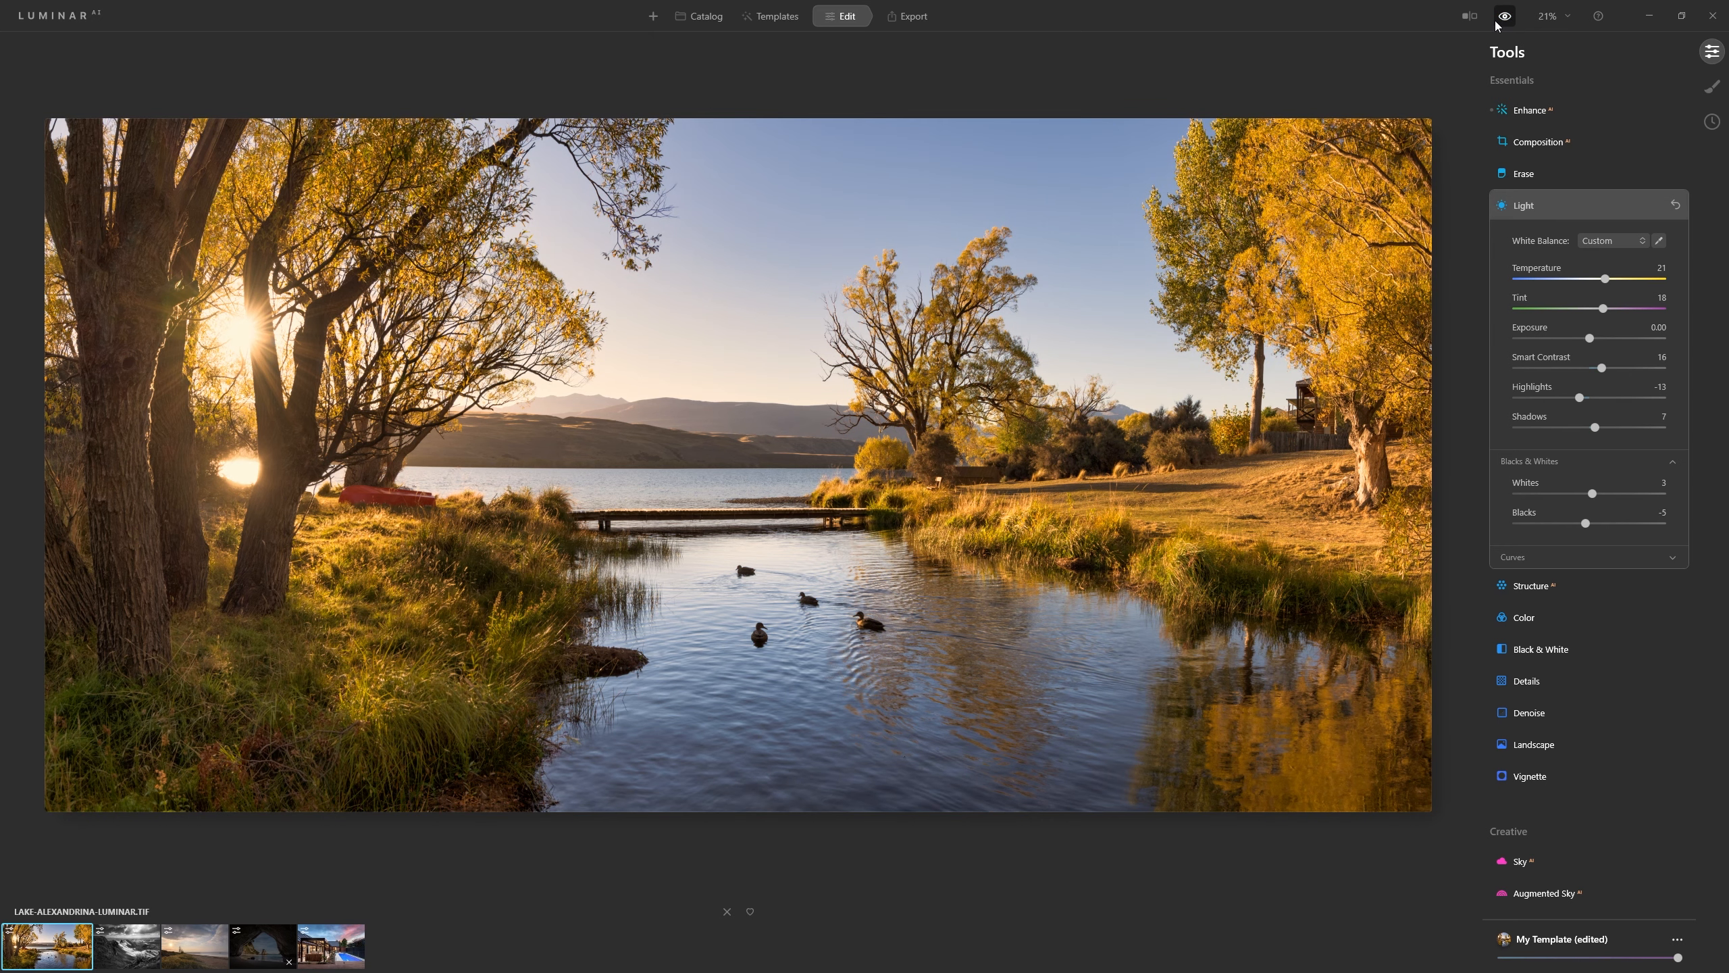
pyautogui.click(1498, 24)
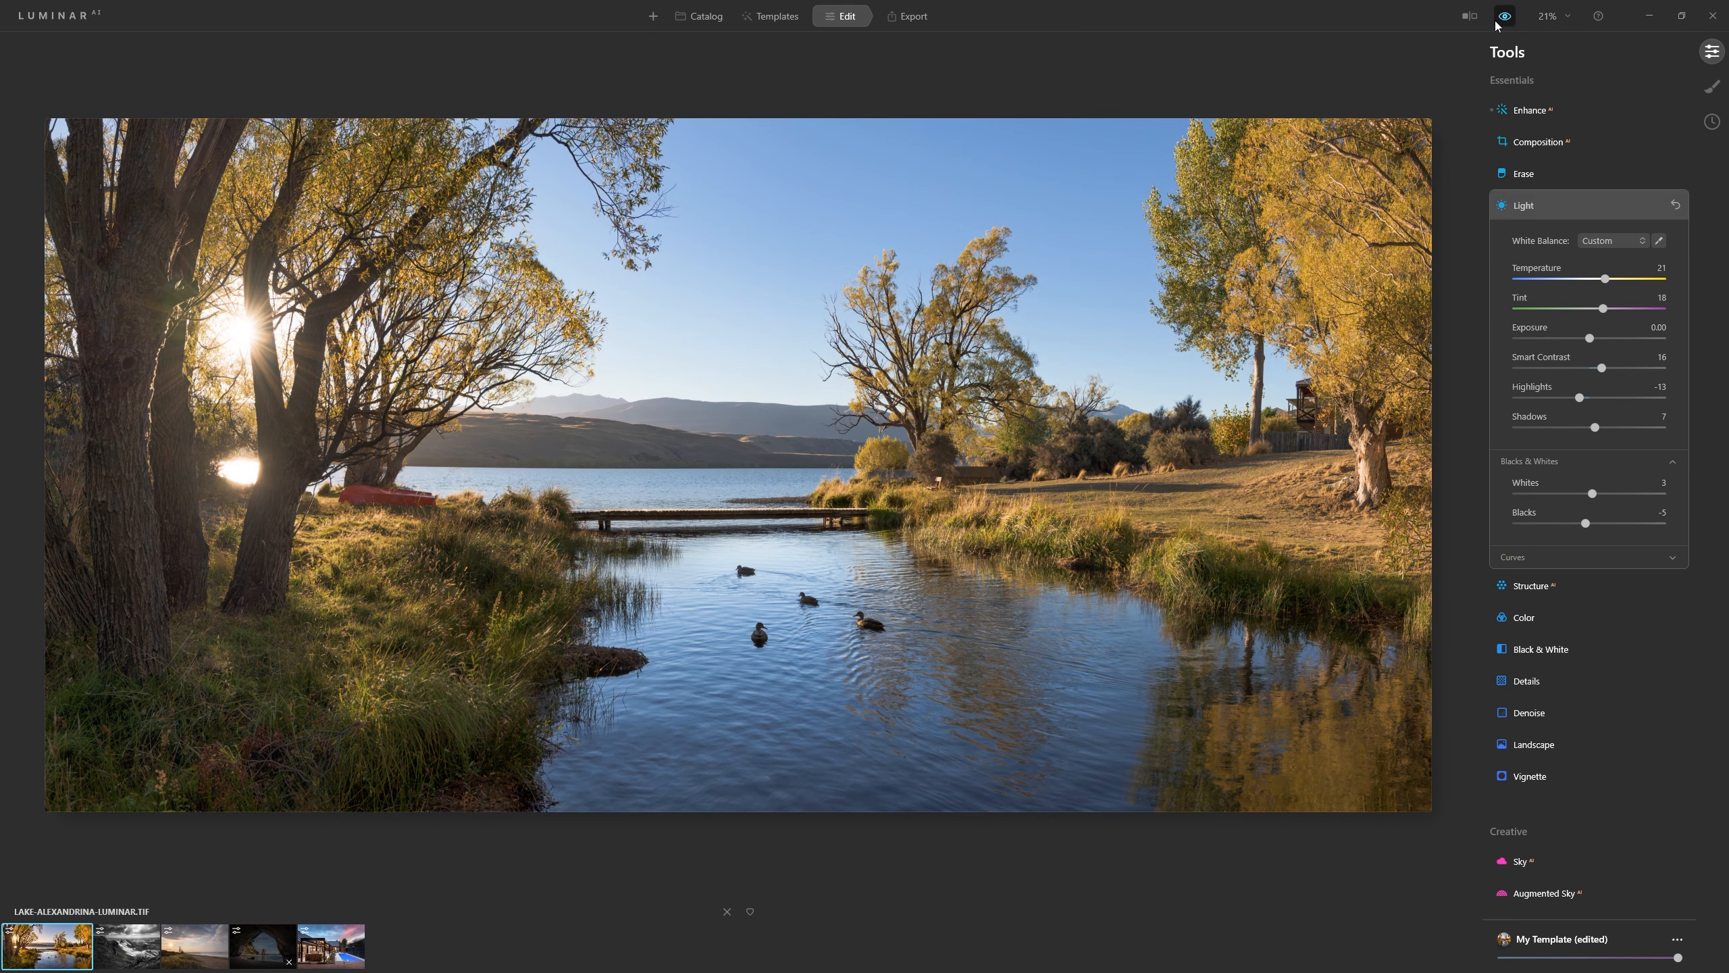
pyautogui.click(1497, 25)
pyautogui.click(1502, 23)
pyautogui.click(1505, 27)
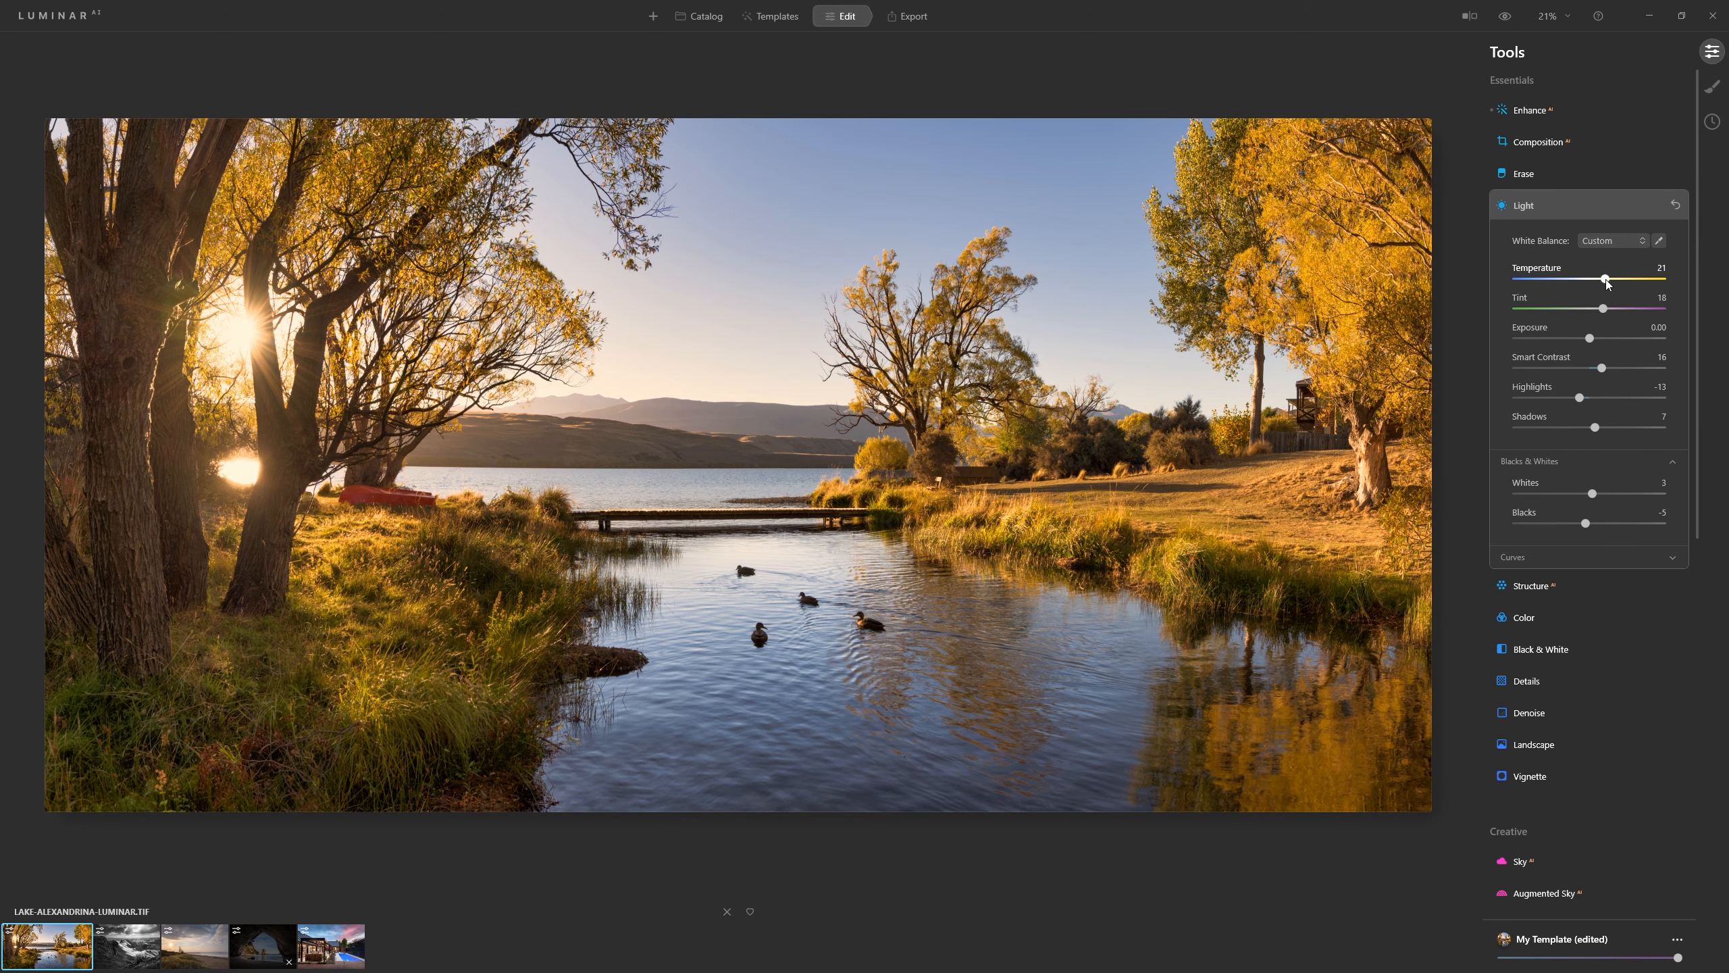
pyautogui.moveTo(1605, 279); pyautogui.dragTo(1597, 308)
# Set the Structure adjustment's Amount to 63, keeping Boost at 0
pyautogui.click(1559, 587)
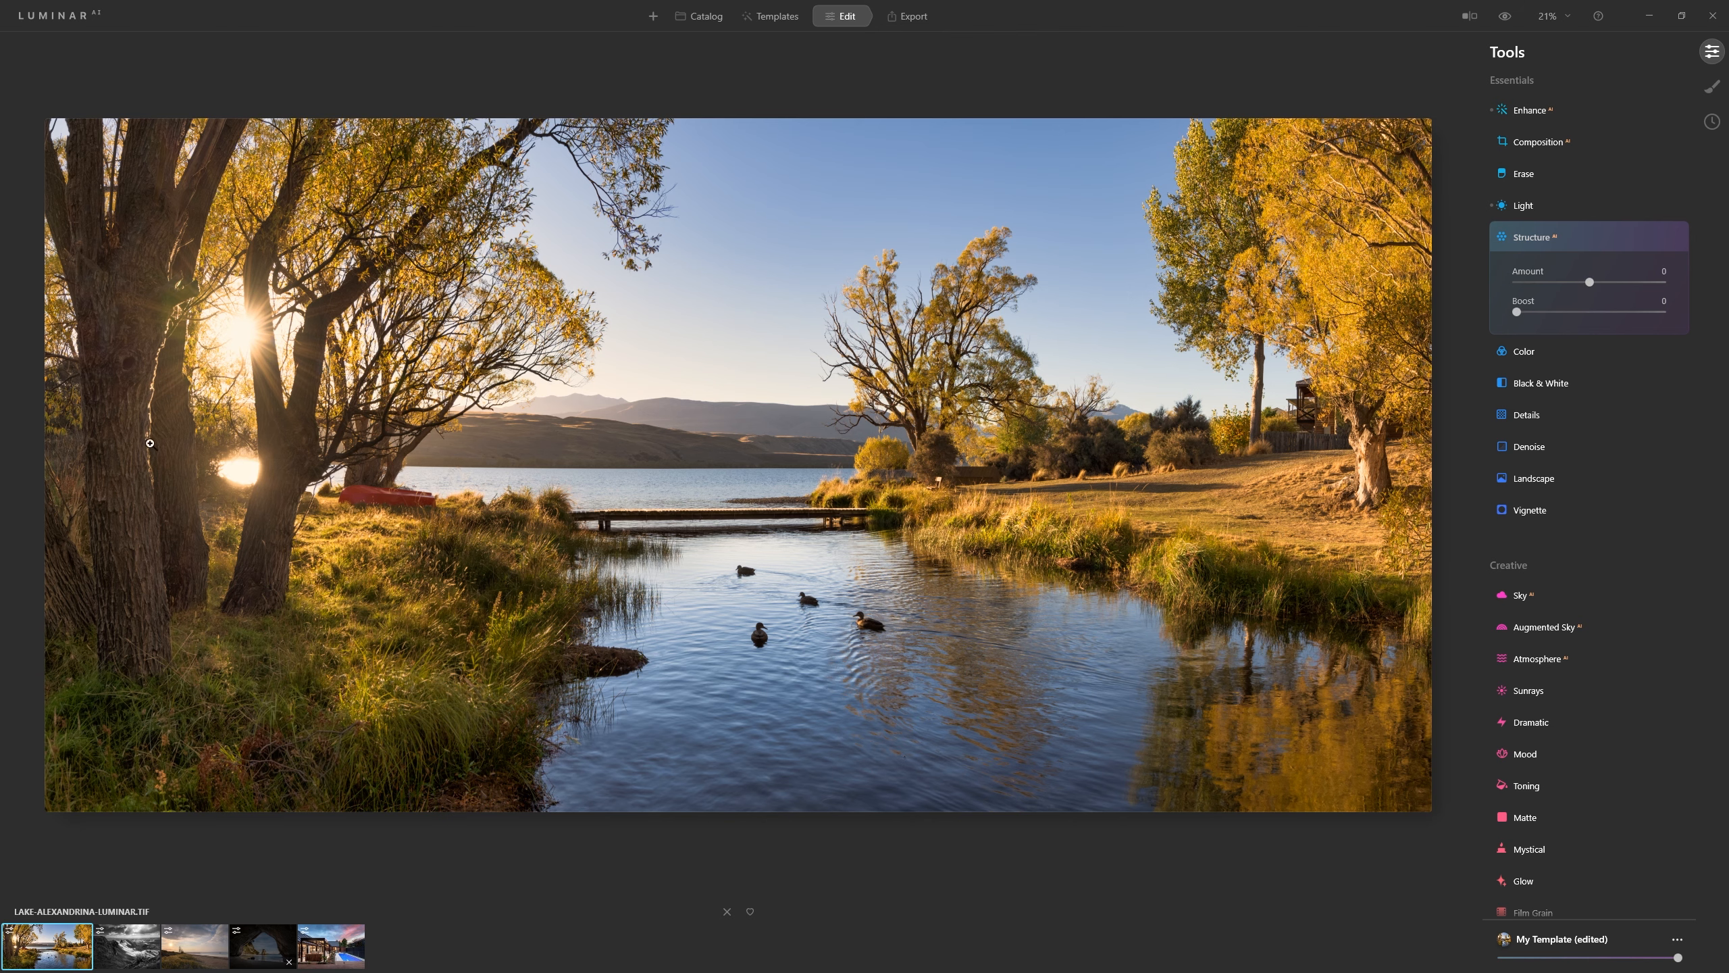
pyautogui.moveTo(1591, 283); pyautogui.dragTo(1656, 310)
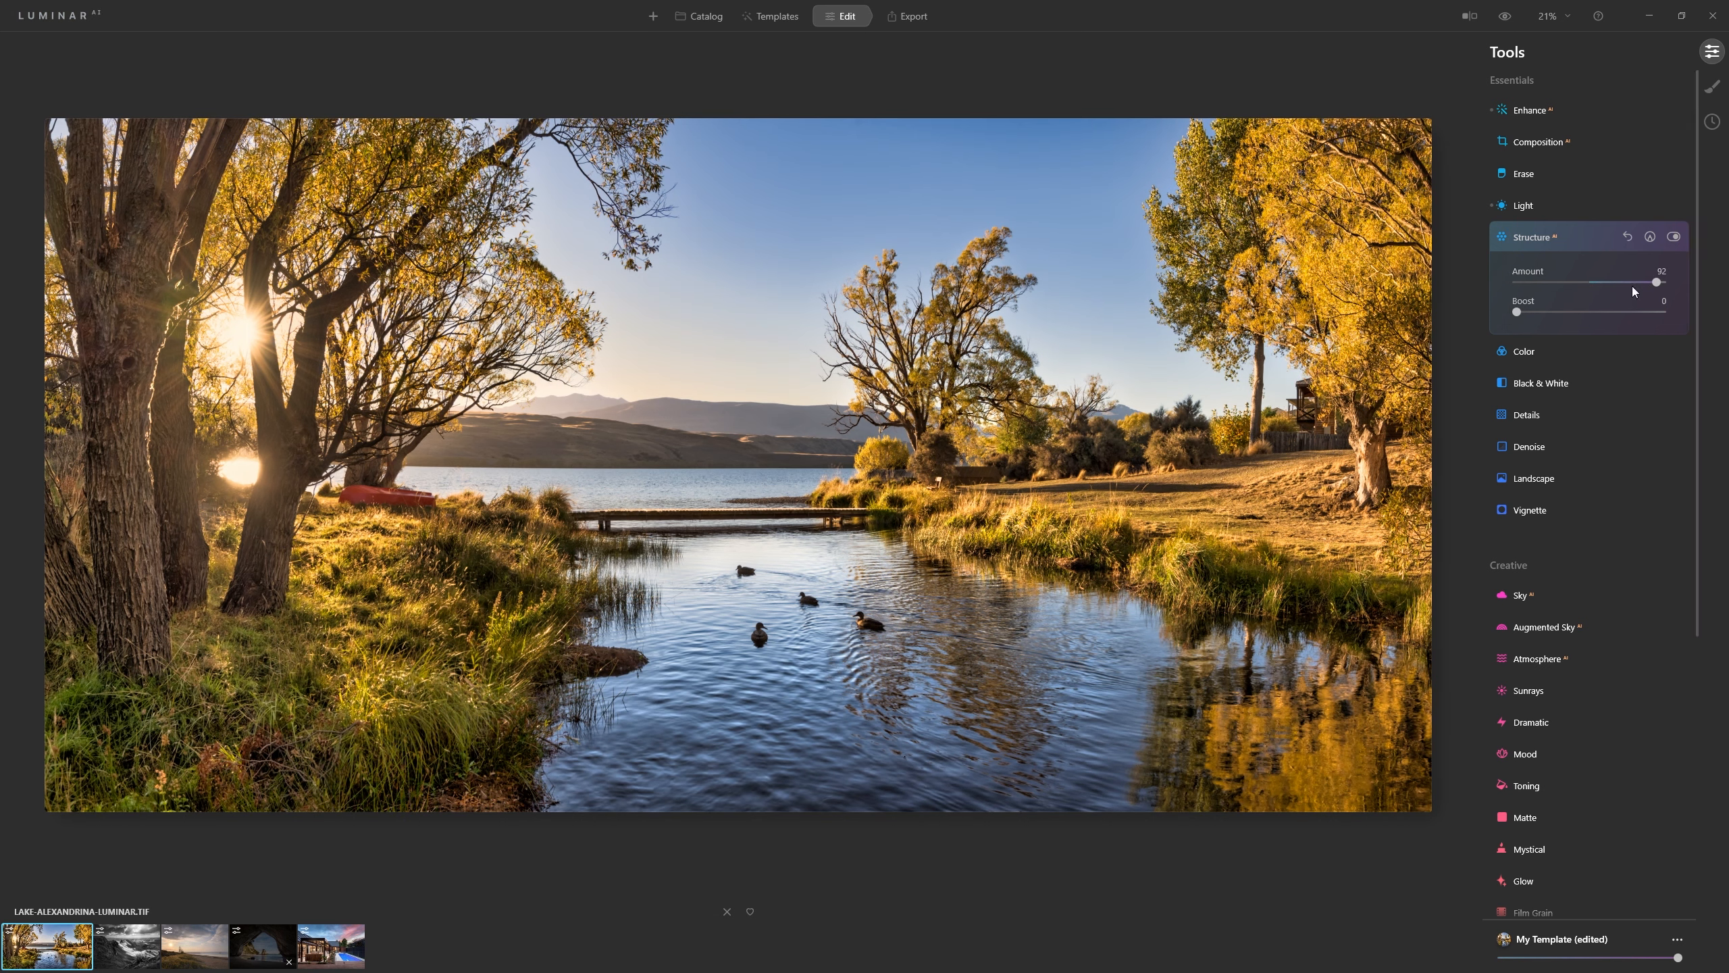
pyautogui.moveTo(1623, 283); pyautogui.dragTo(1641, 283)
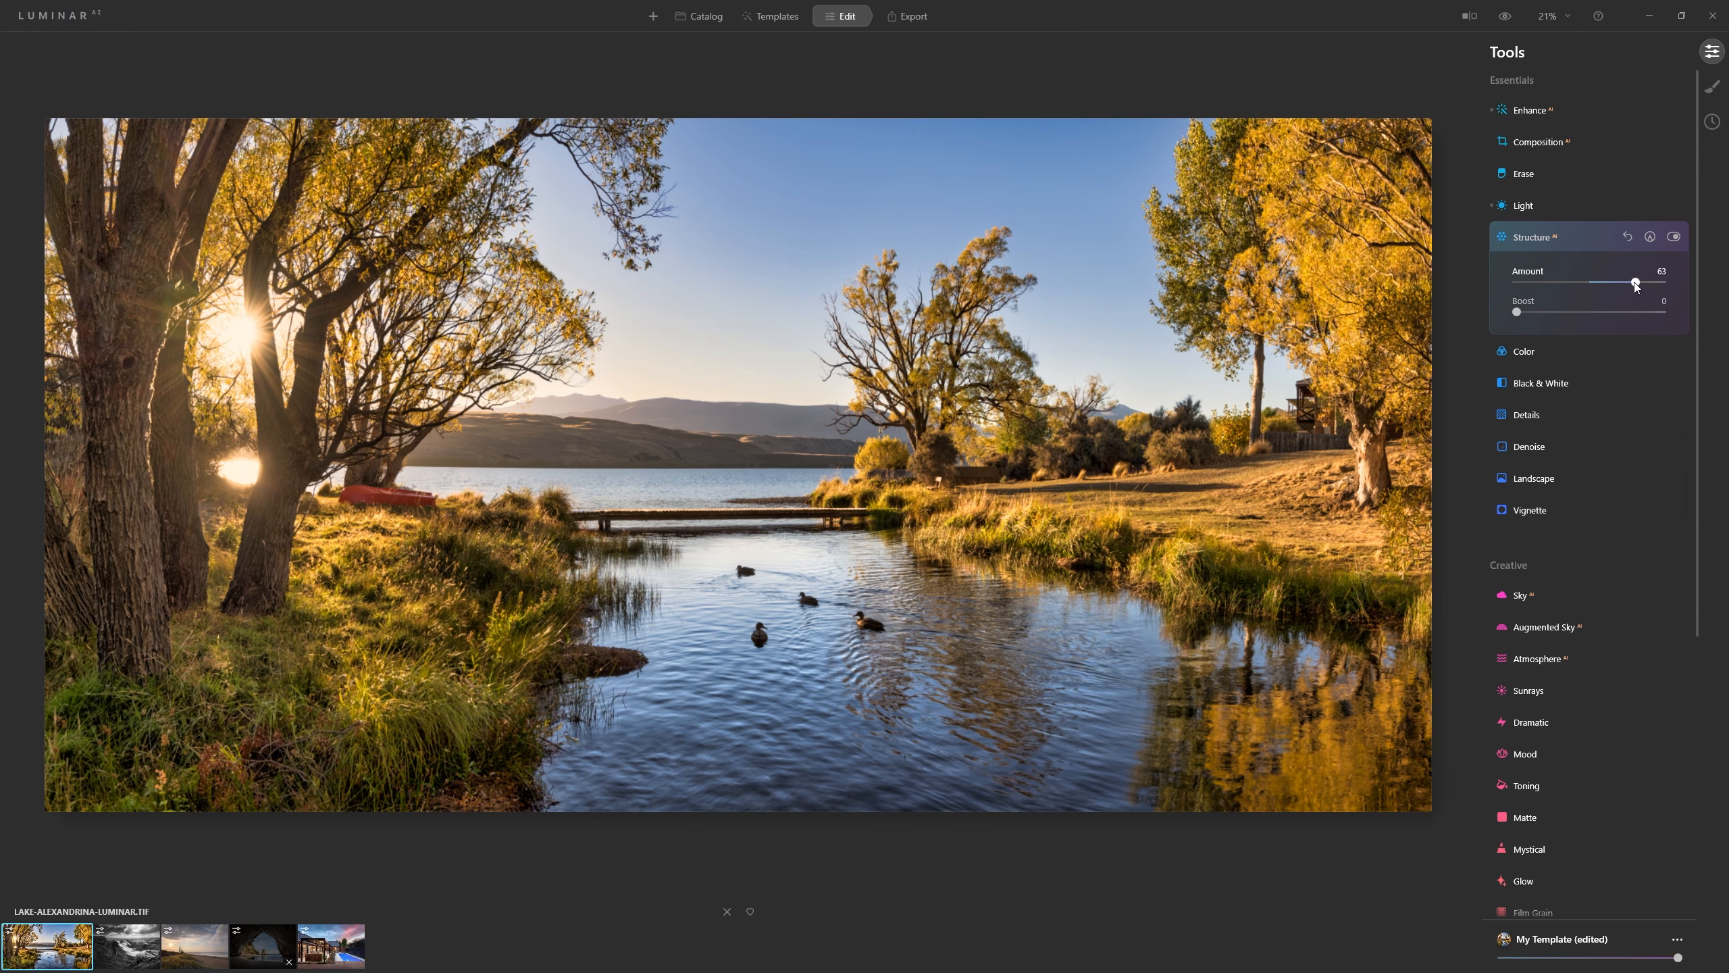
# Compare the photo with and without the Structure adjustment, leaving the adjustment enabled
pyautogui.click(1673, 237)
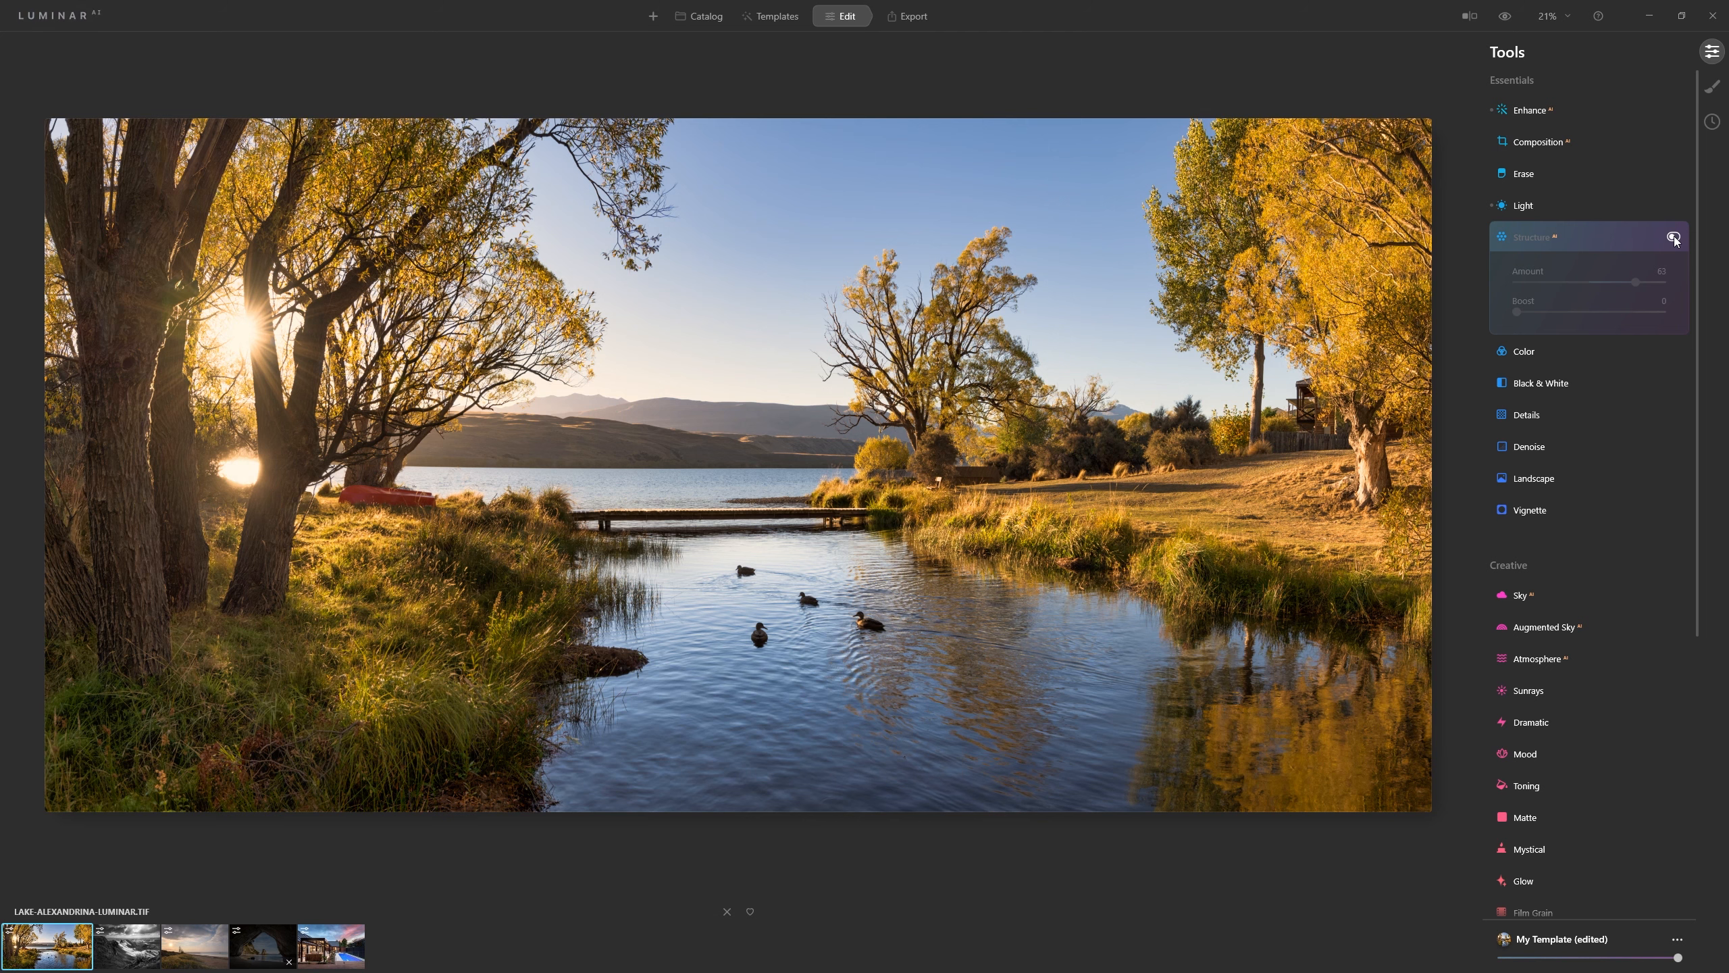
pyautogui.click(1674, 237)
pyautogui.click(1674, 236)
pyautogui.click(1674, 236)
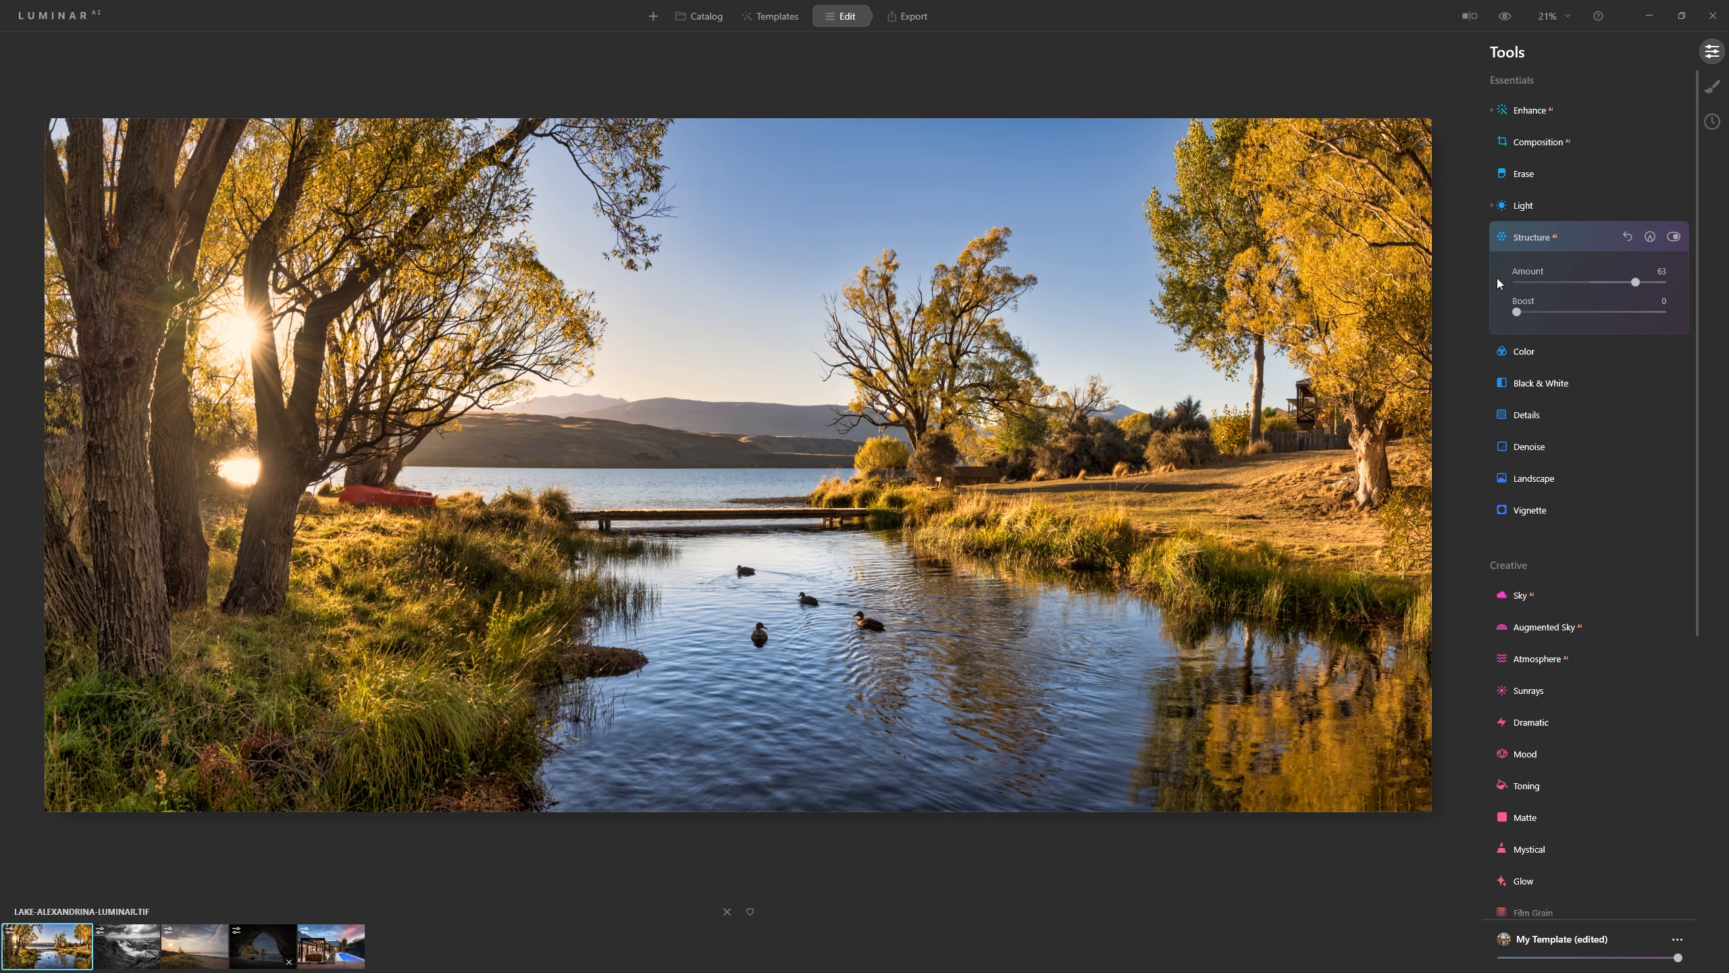
pyautogui.click(1674, 237)
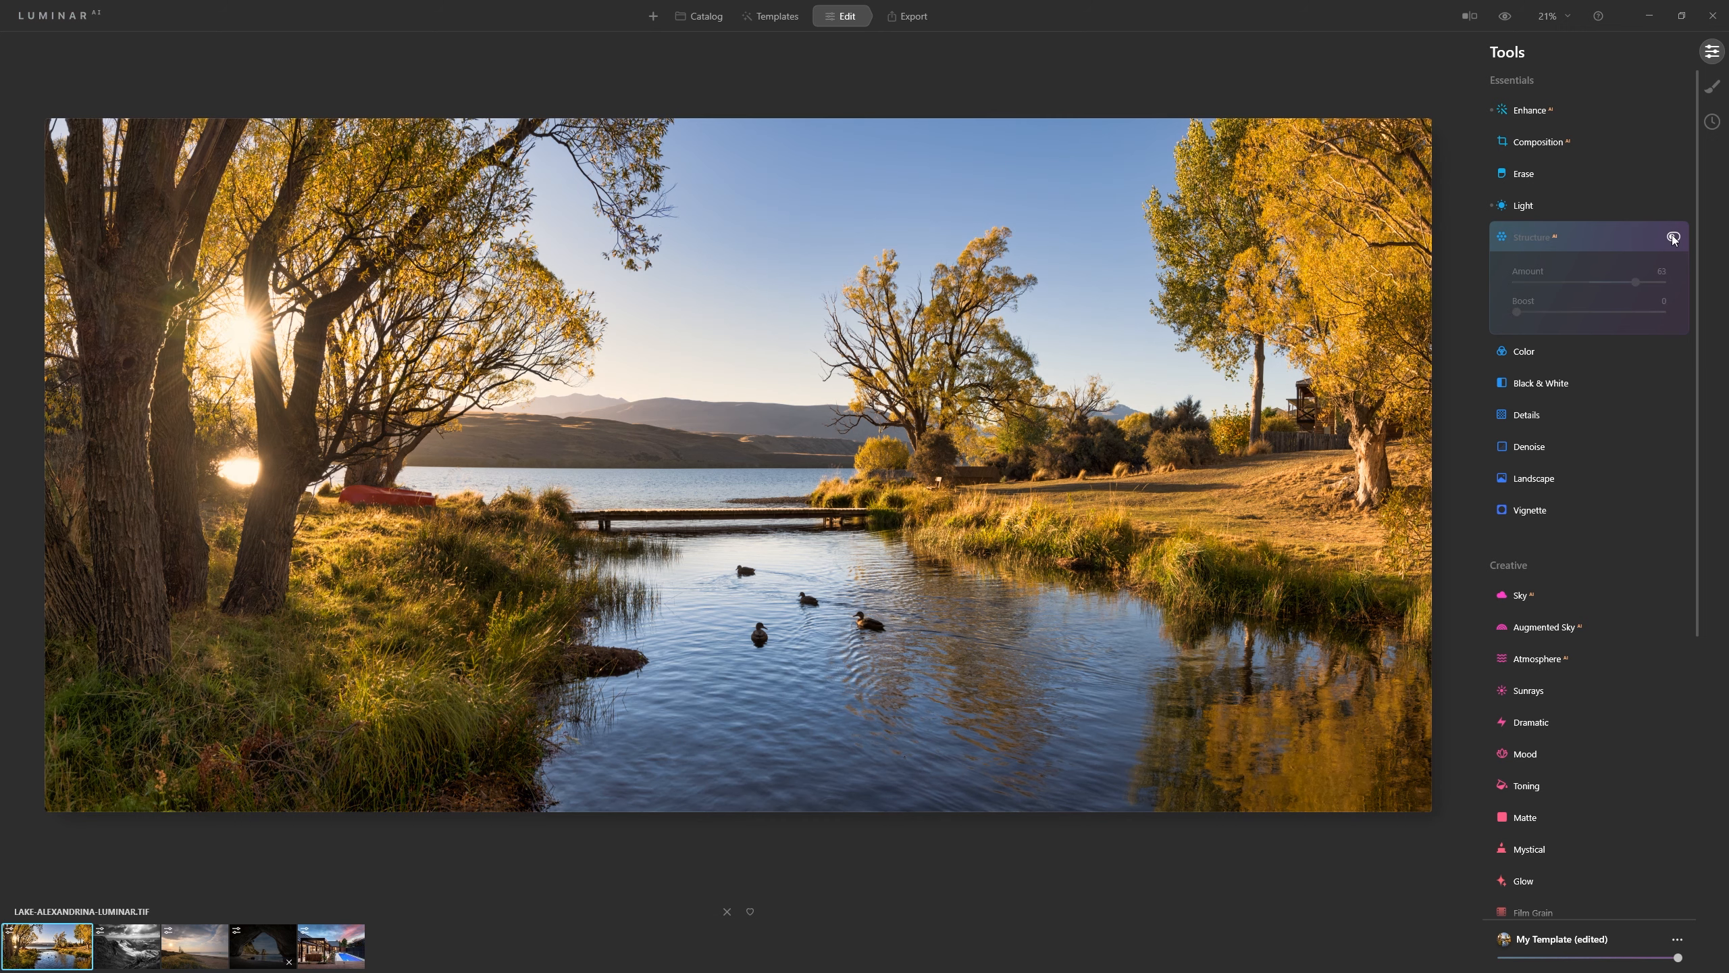
pyautogui.click(1674, 237)
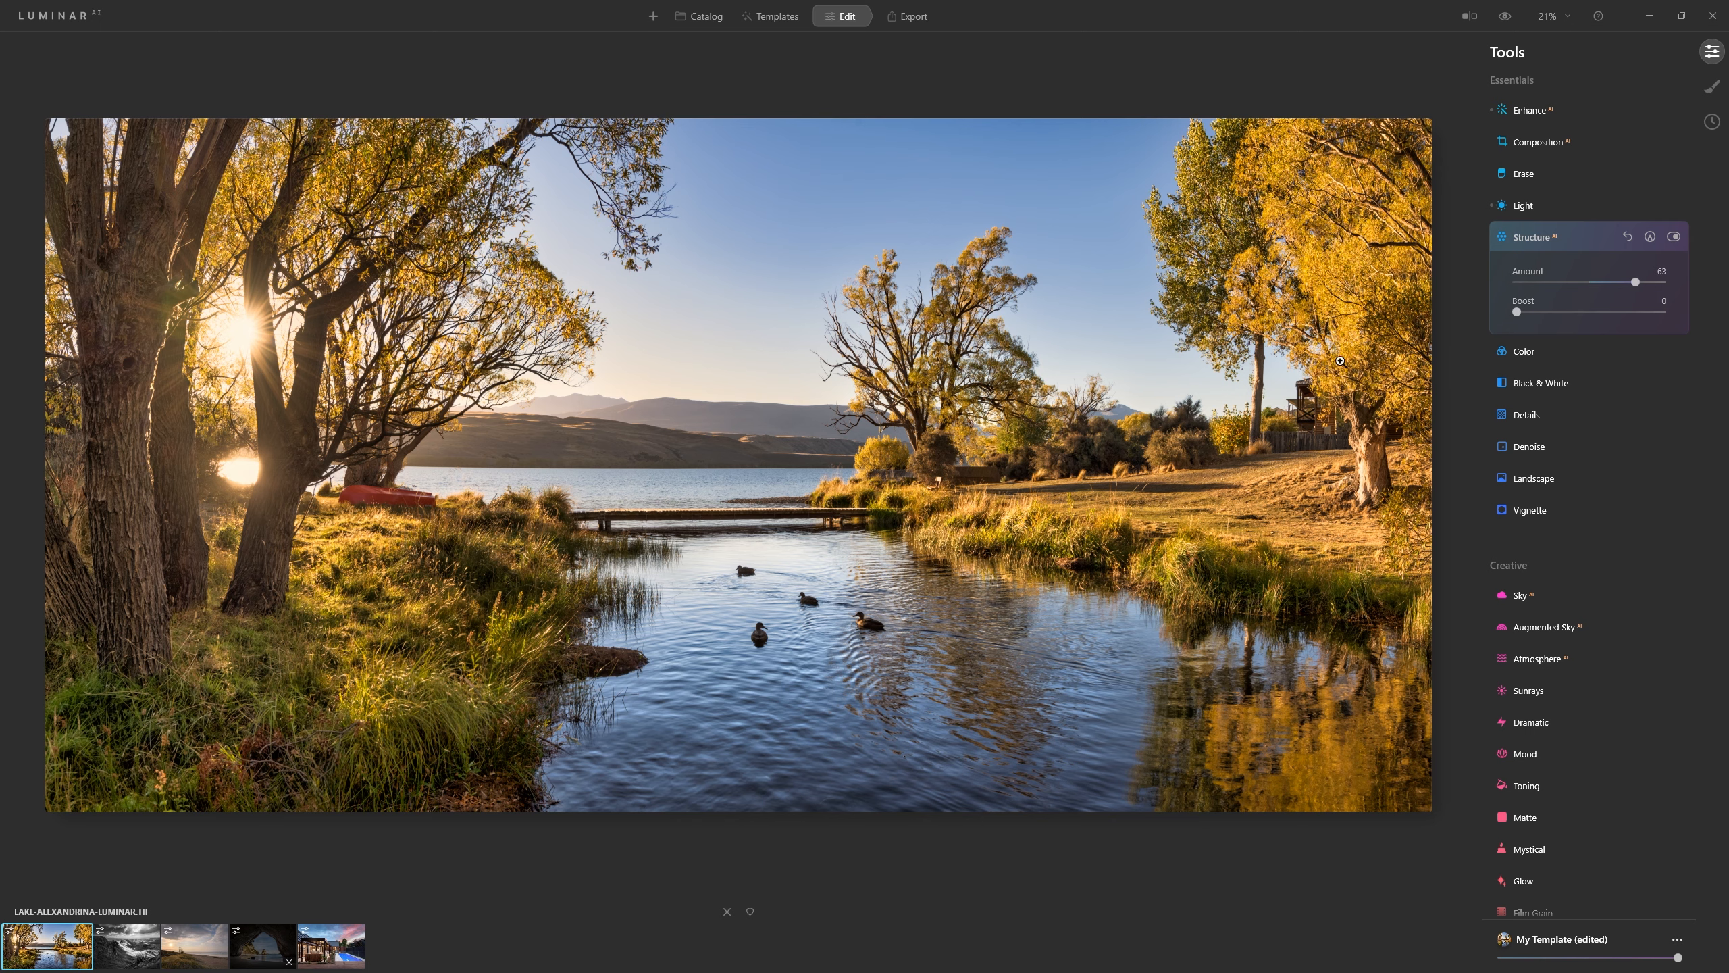
# Start a paint mask for the Structure adjustment and brush over the foreground trees and grassy bank beside the sun with a radius of 400
pyautogui.click(1651, 237)
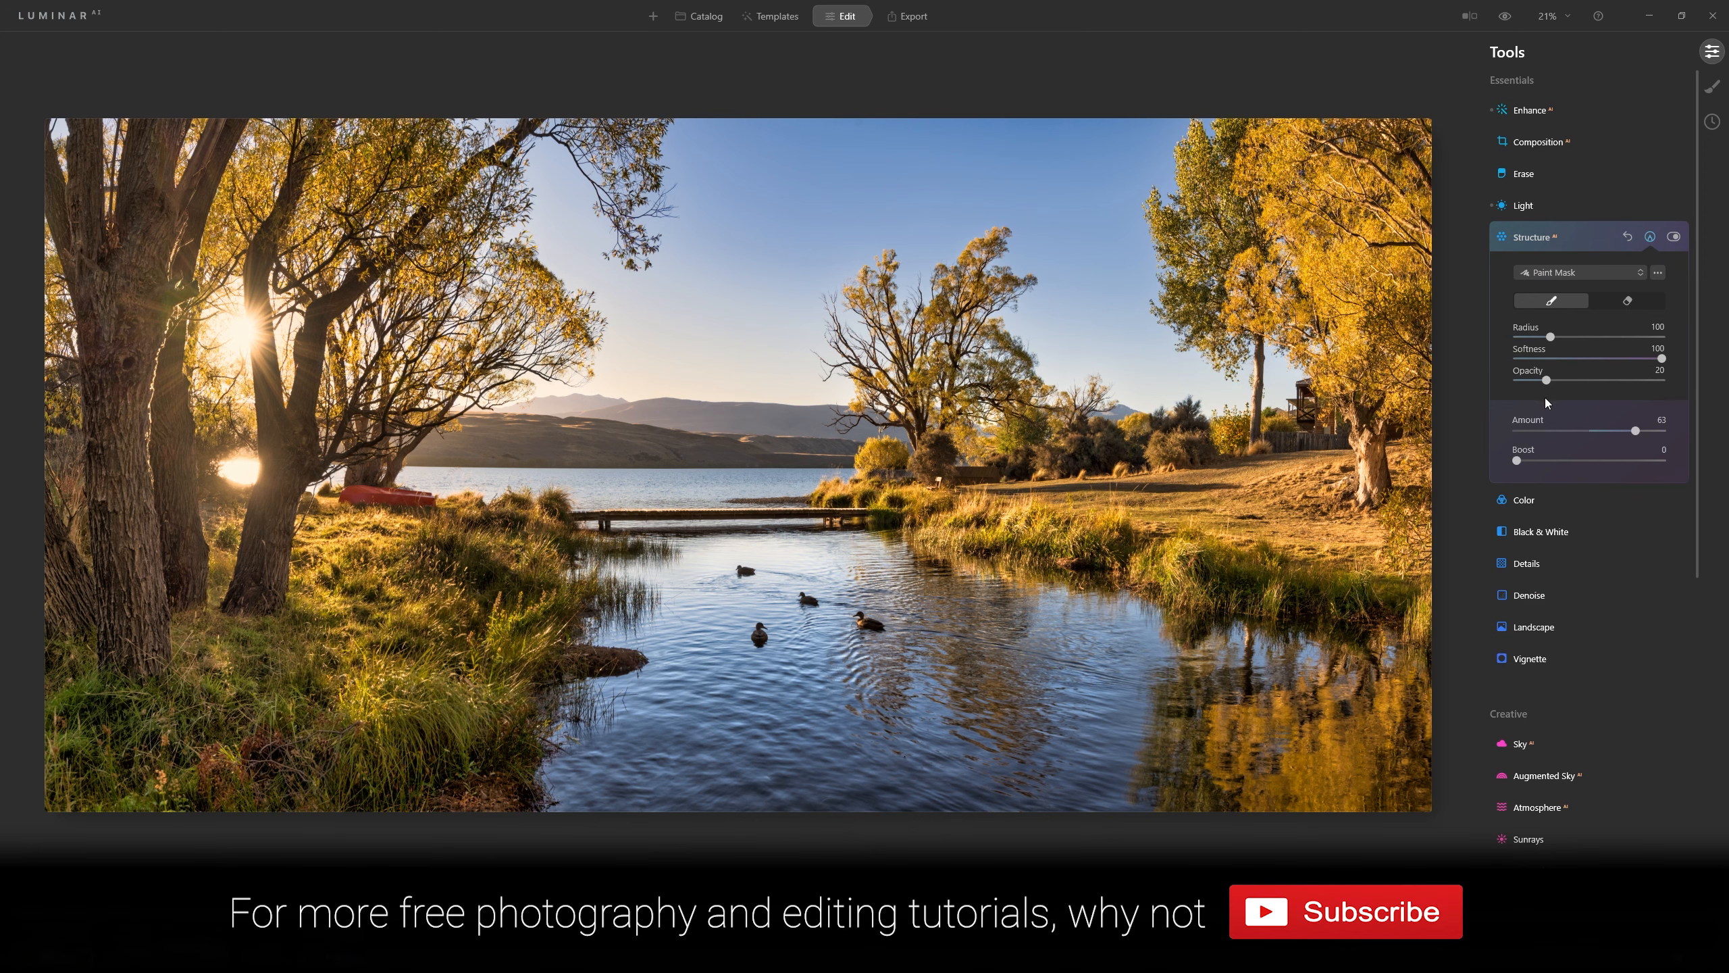
pyautogui.press(']')
pyautogui.press(']')
pyautogui.press(']')
pyautogui.press(']')
pyautogui.press(']')
pyautogui.press(']')
pyautogui.press(']')
pyautogui.press(']')
pyautogui.press(']')
pyautogui.press(']')
pyautogui.press(']')
pyautogui.press(']')
pyautogui.press(']')
pyautogui.press(']')
pyautogui.press(']')
pyautogui.press(']')
pyautogui.press(']')
pyautogui.press(']')
pyautogui.press(']')
pyautogui.press(']')
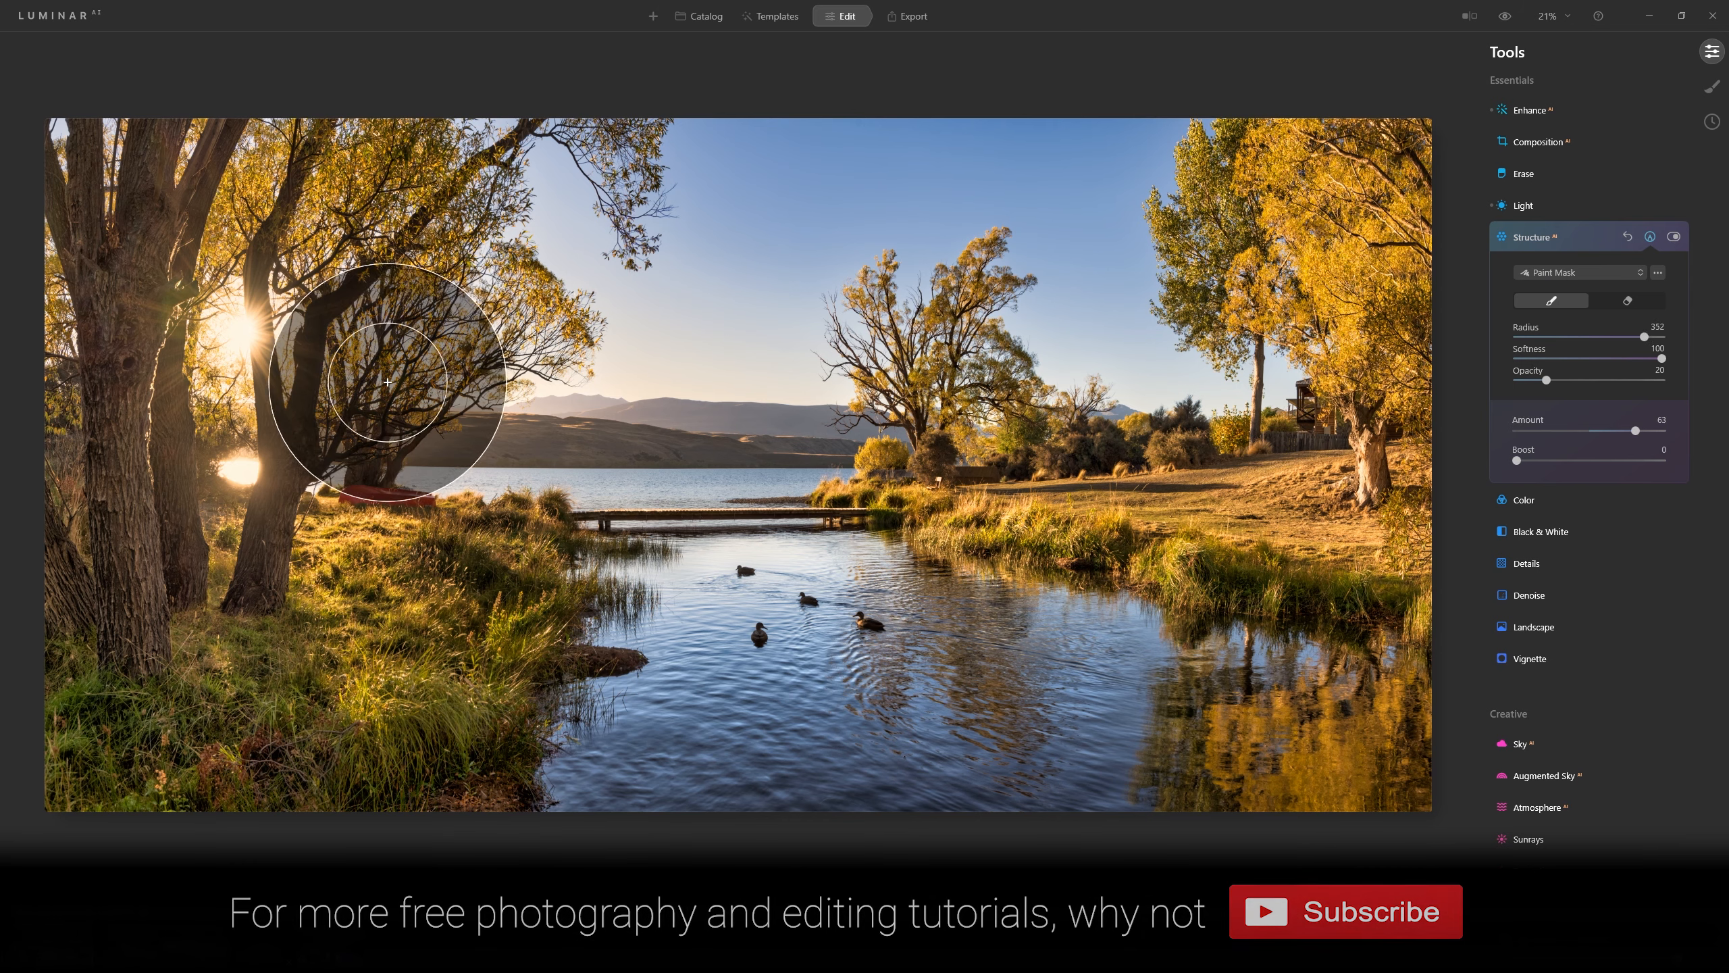
pyautogui.press(']')
pyautogui.press(']')
pyautogui.press(']')
pyautogui.press(']')
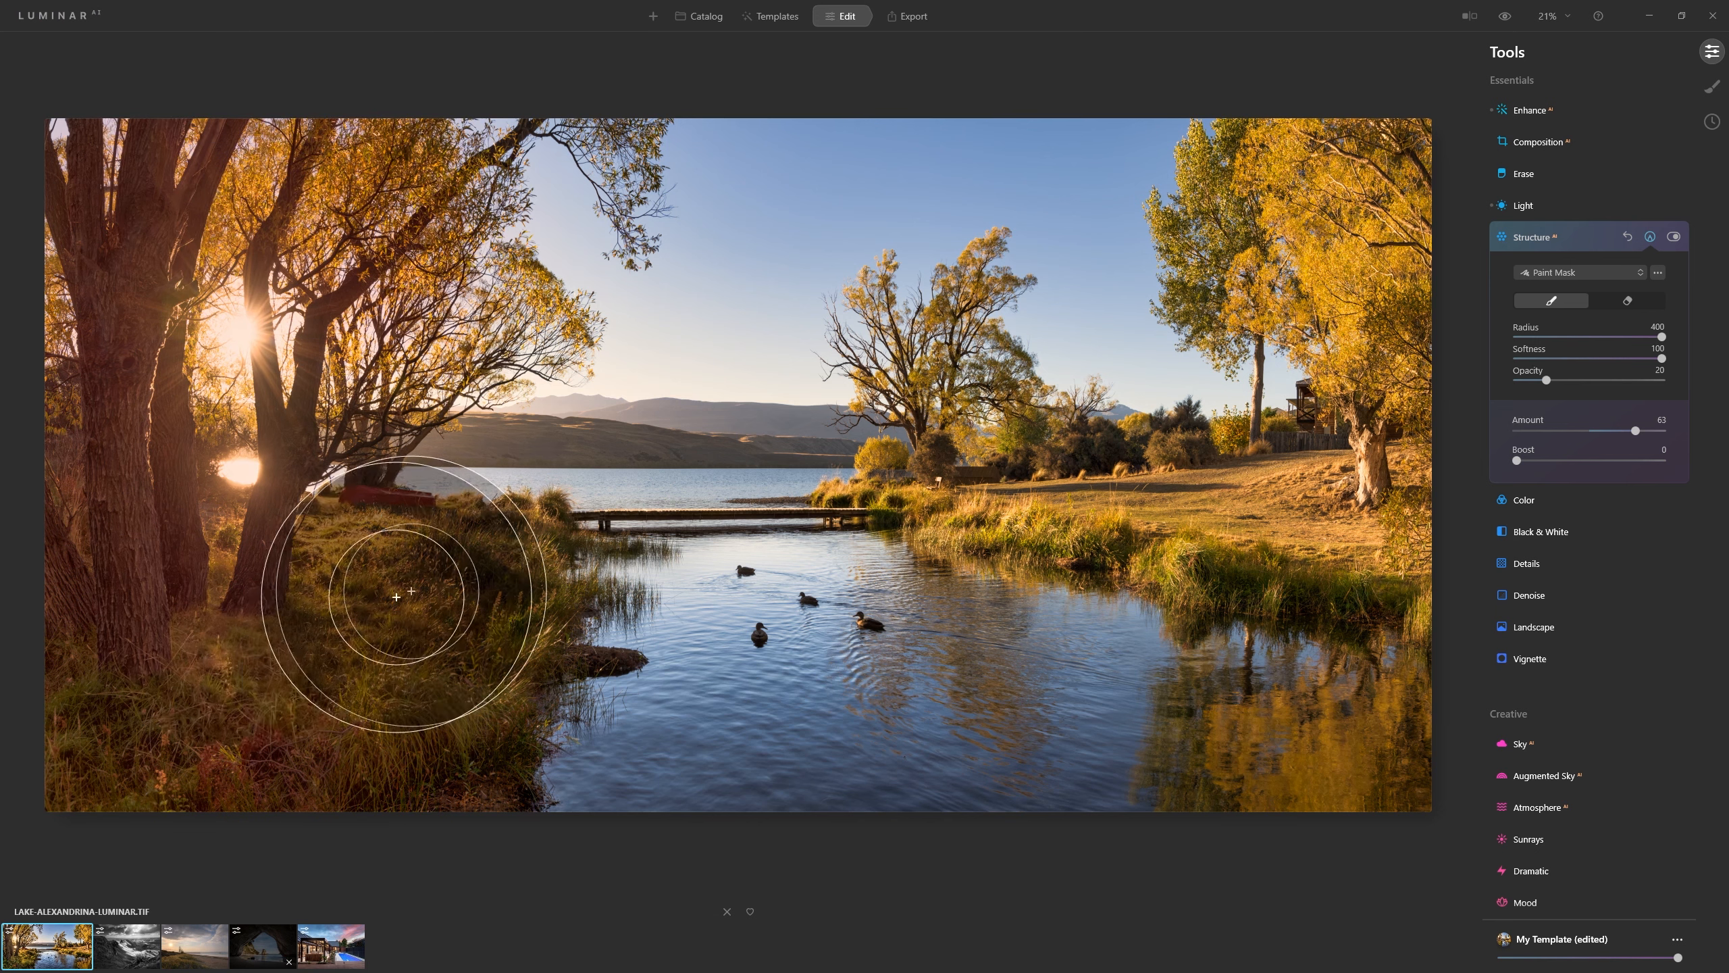
# Paint more of the Structure mask over the large tree trunks and the grass below them with a brush radius of 232
pyautogui.press('[')
pyautogui.press('[')
pyautogui.press('[')
pyautogui.press('[')
pyautogui.press('[')
pyautogui.press('[')
pyautogui.press('[')
pyautogui.press('[')
pyautogui.press('[')
pyautogui.press('[')
pyautogui.press('[')
pyautogui.press('[')
pyautogui.press('[')
pyautogui.press('[')
pyautogui.moveTo(175, 471)
pyautogui.mouseDown()
pyautogui.moveTo(108, 114)
pyautogui.moveTo(120, 613)
pyautogui.moveTo(303, 460)
pyautogui.moveTo(302, 295)
pyautogui.moveTo(345, 138)
pyautogui.moveTo(212, 150)
pyautogui.moveTo(89, 197)
pyautogui.moveTo(150, 687)
pyautogui.moveTo(383, 605)
pyautogui.moveTo(131, 777)
pyautogui.moveTo(243, 657)
pyautogui.mouseUp()
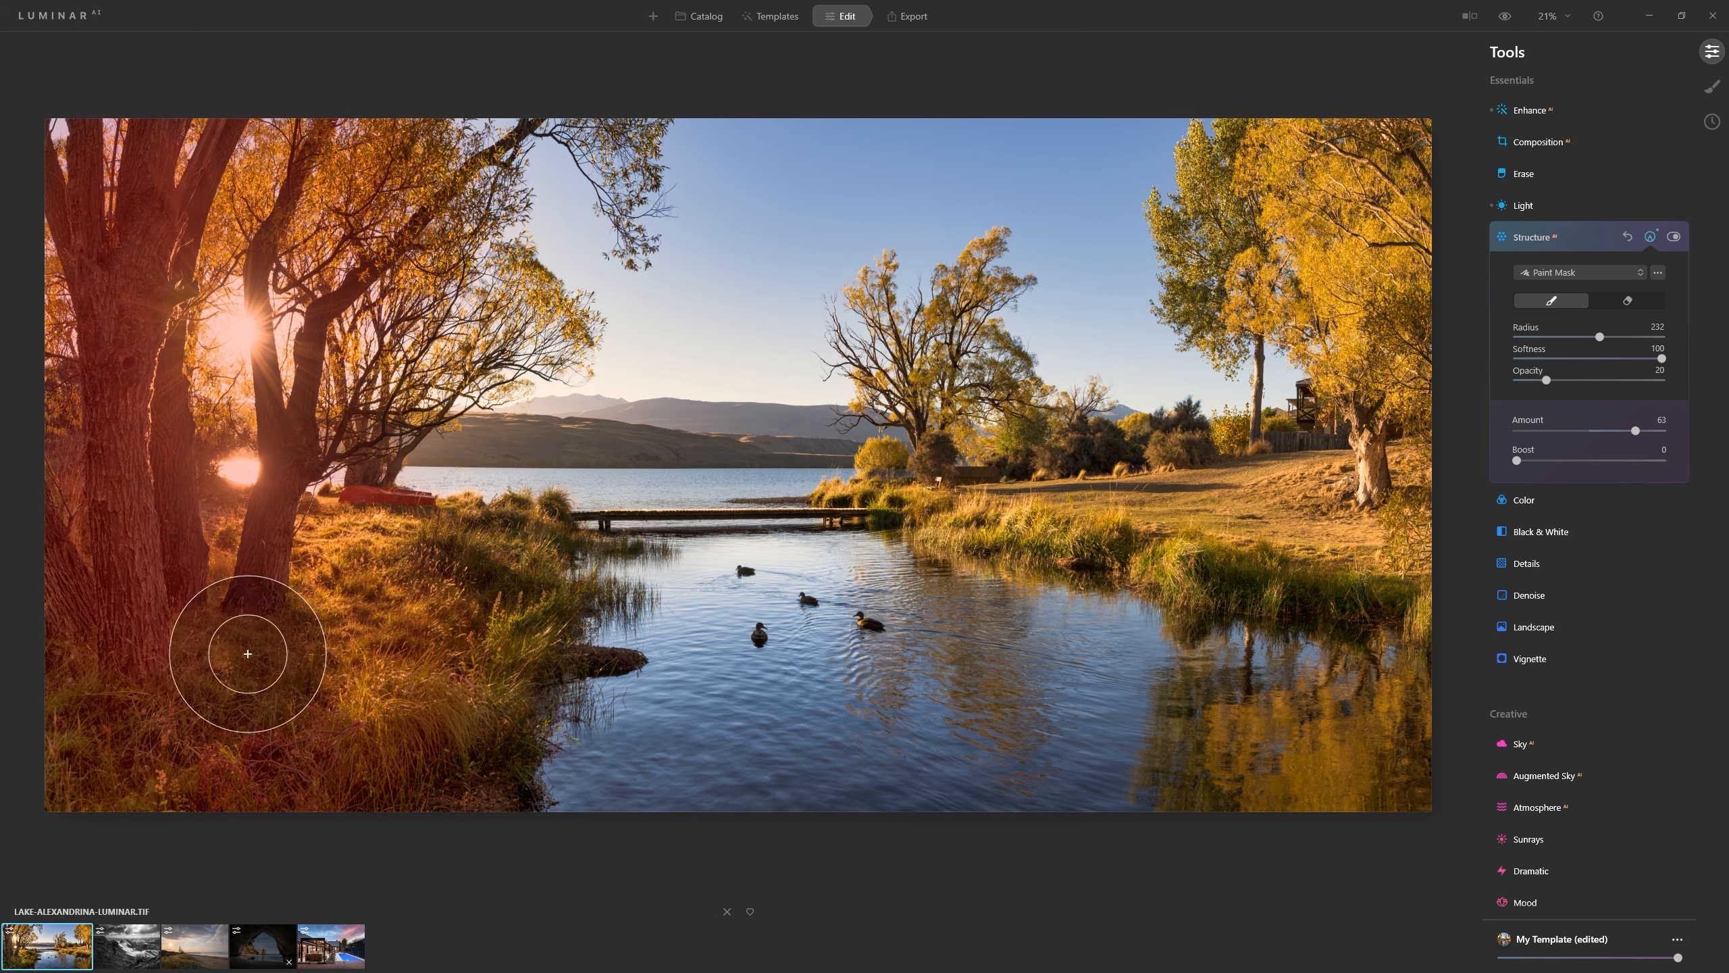
pyautogui.click(1668, 236)
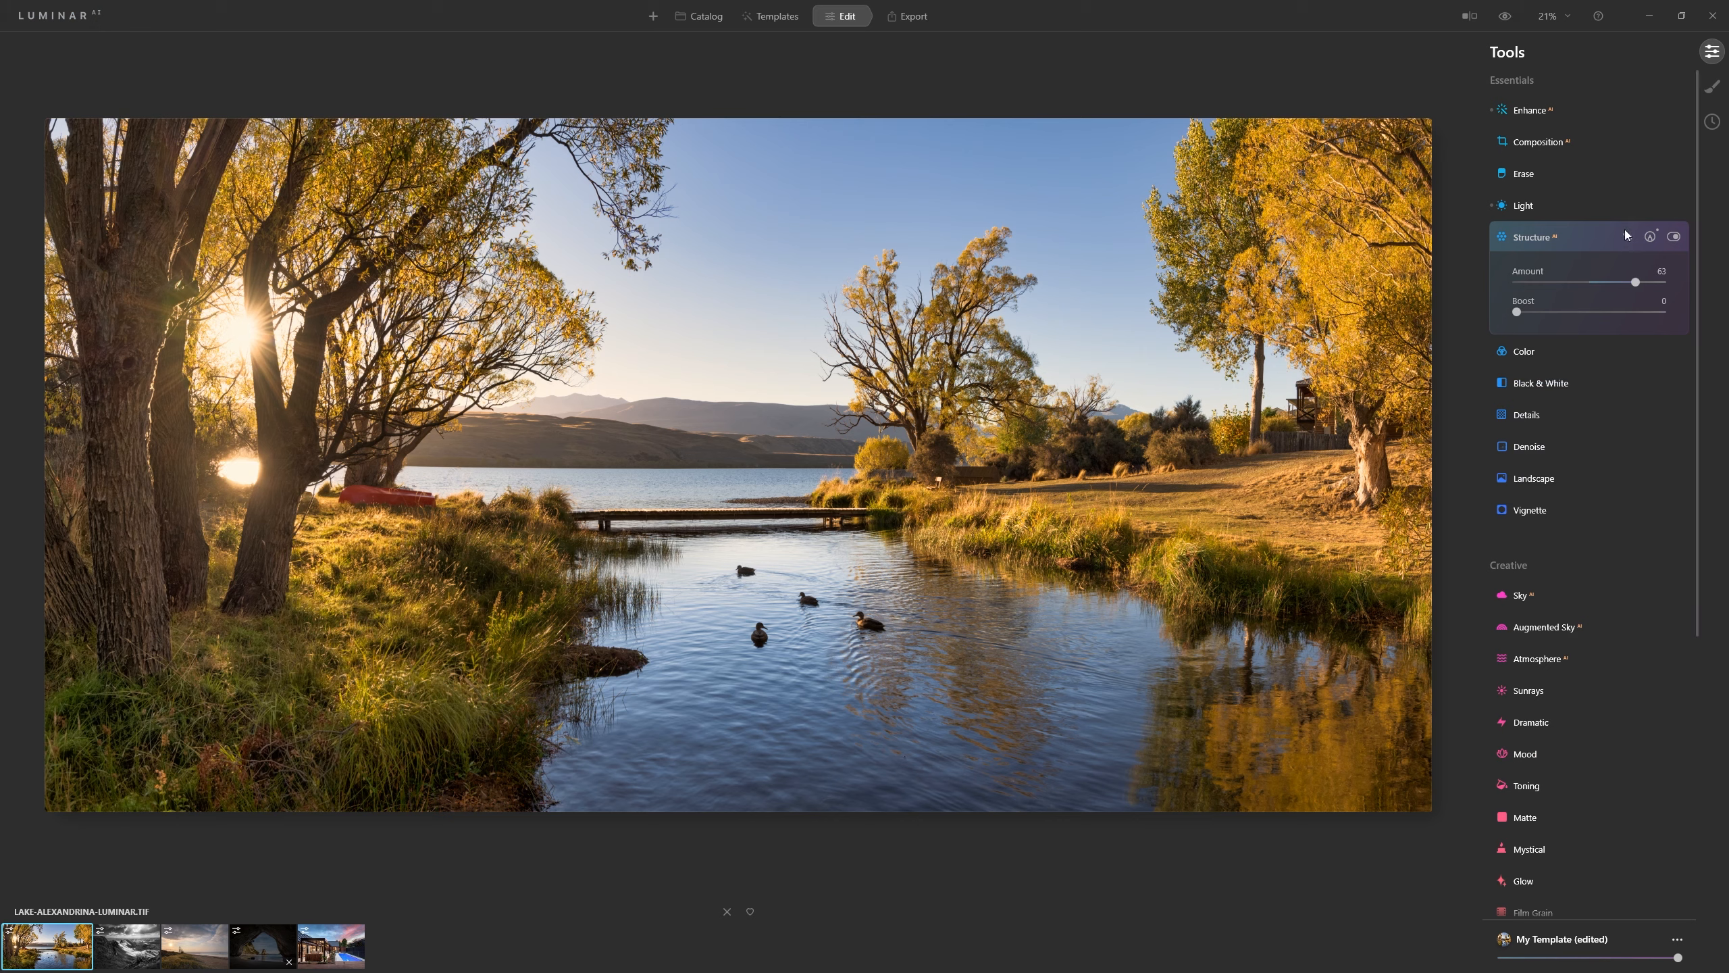
# Extend the Structure mask over the trees and grassy banks with a brush radius of 400
pyautogui.click(1650, 236)
pyautogui.press(']')
pyautogui.press(']')
pyautogui.press(']')
pyautogui.press(']')
pyautogui.press(']')
pyautogui.press(']')
pyautogui.press(']')
pyautogui.press(']')
pyautogui.press(']')
pyautogui.press(']')
pyautogui.press(']')
pyautogui.press(']')
pyautogui.press(']')
pyautogui.press(']')
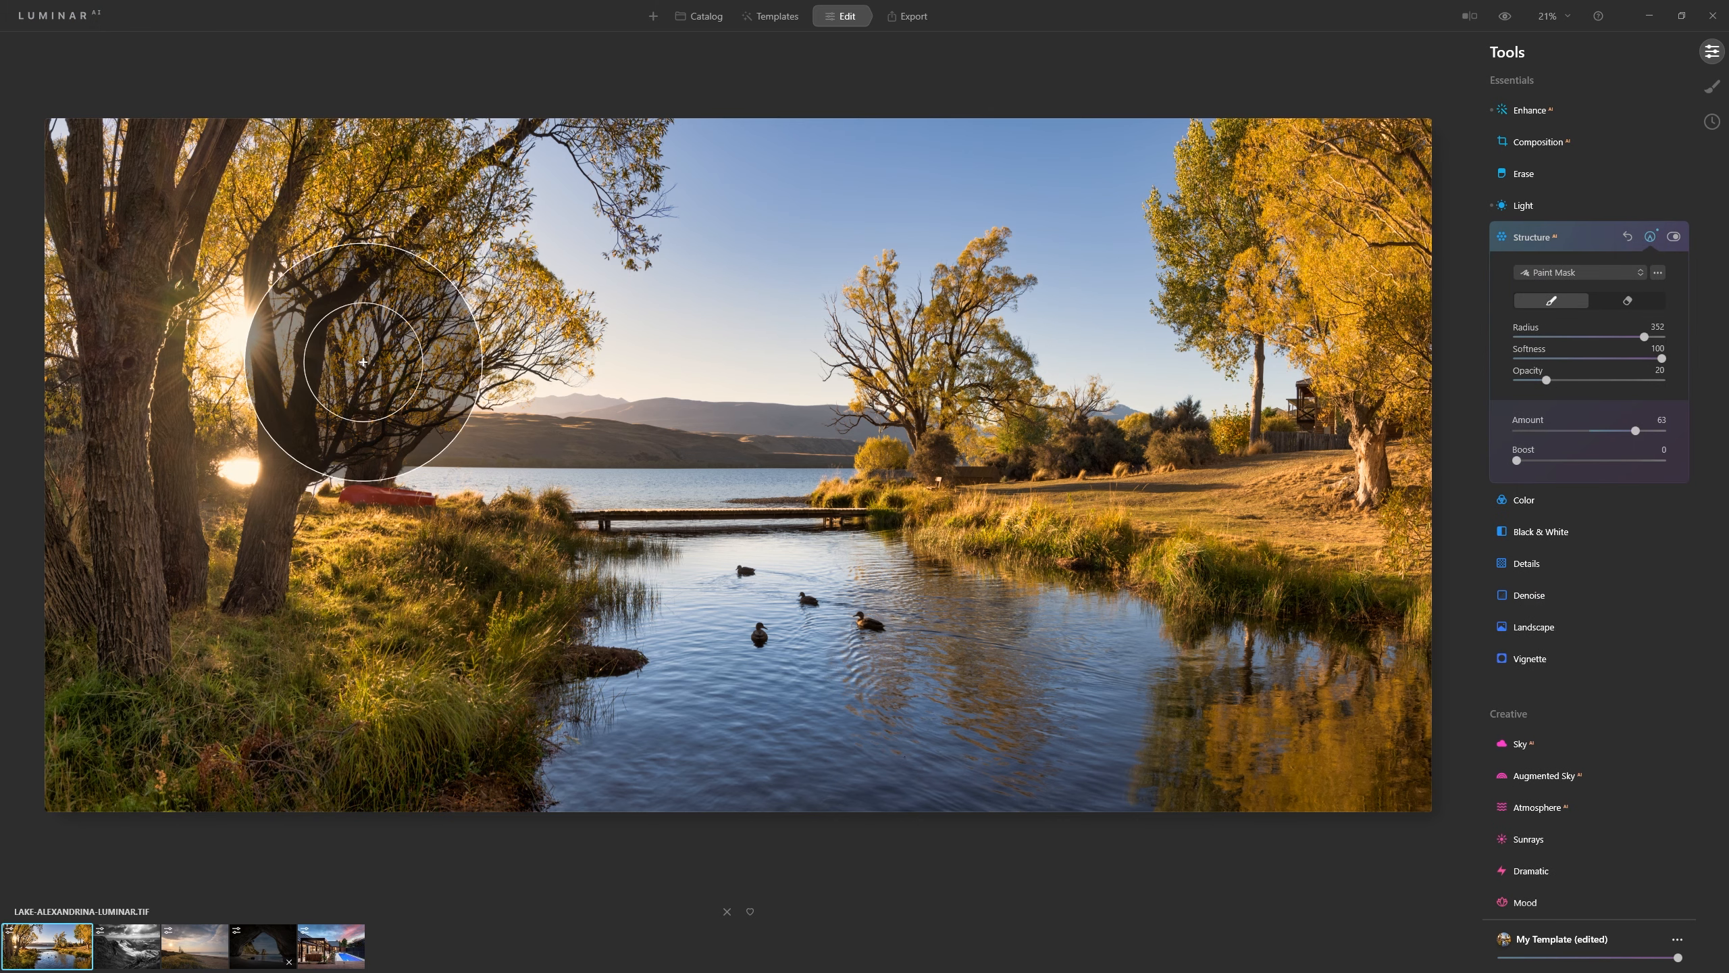
pyautogui.moveTo(181, 180)
pyautogui.mouseDown()
pyautogui.moveTo(386, 560)
pyautogui.moveTo(536, 420)
pyautogui.mouseUp()
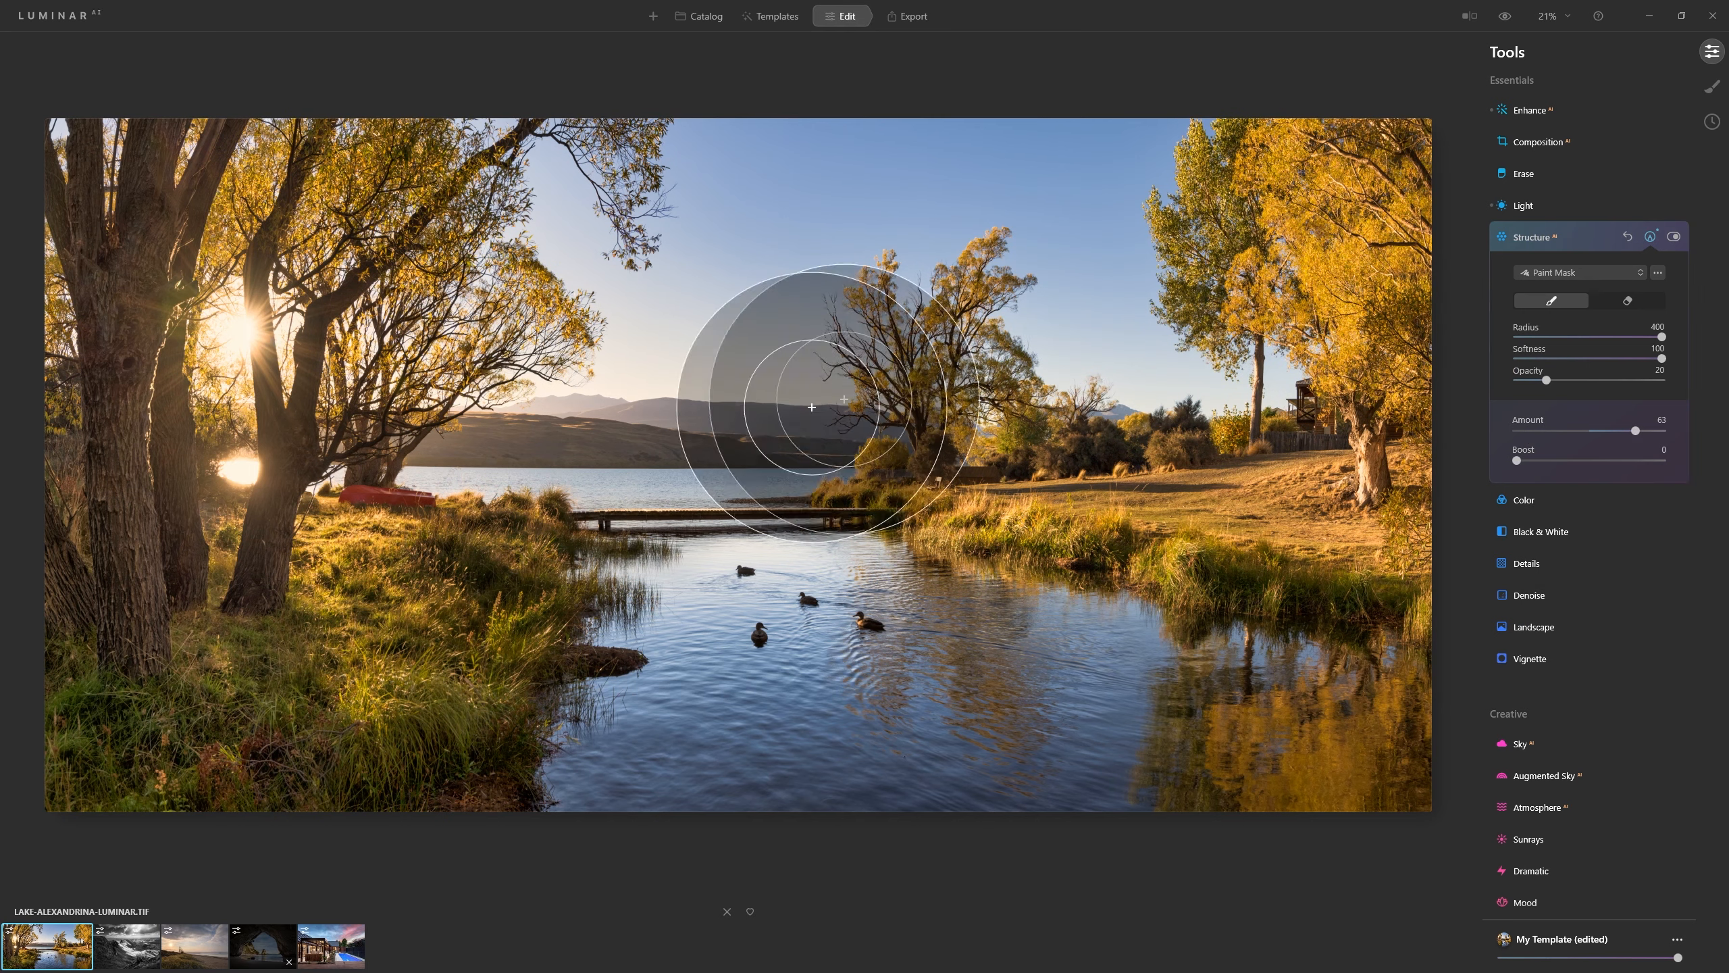
pyautogui.moveTo(91, 197)
pyautogui.mouseDown()
pyautogui.moveTo(156, 646)
pyautogui.moveTo(140, 281)
pyautogui.moveTo(110, 223)
pyautogui.moveTo(147, 582)
pyautogui.moveTo(293, 556)
pyautogui.moveTo(338, 264)
pyautogui.moveTo(173, 160)
pyautogui.moveTo(179, 235)
pyautogui.moveTo(53, 271)
pyautogui.moveTo(89, 599)
pyautogui.moveTo(138, 631)
pyautogui.moveTo(362, 609)
pyautogui.moveTo(351, 570)
pyautogui.moveTo(372, 630)
pyautogui.mouseUp()
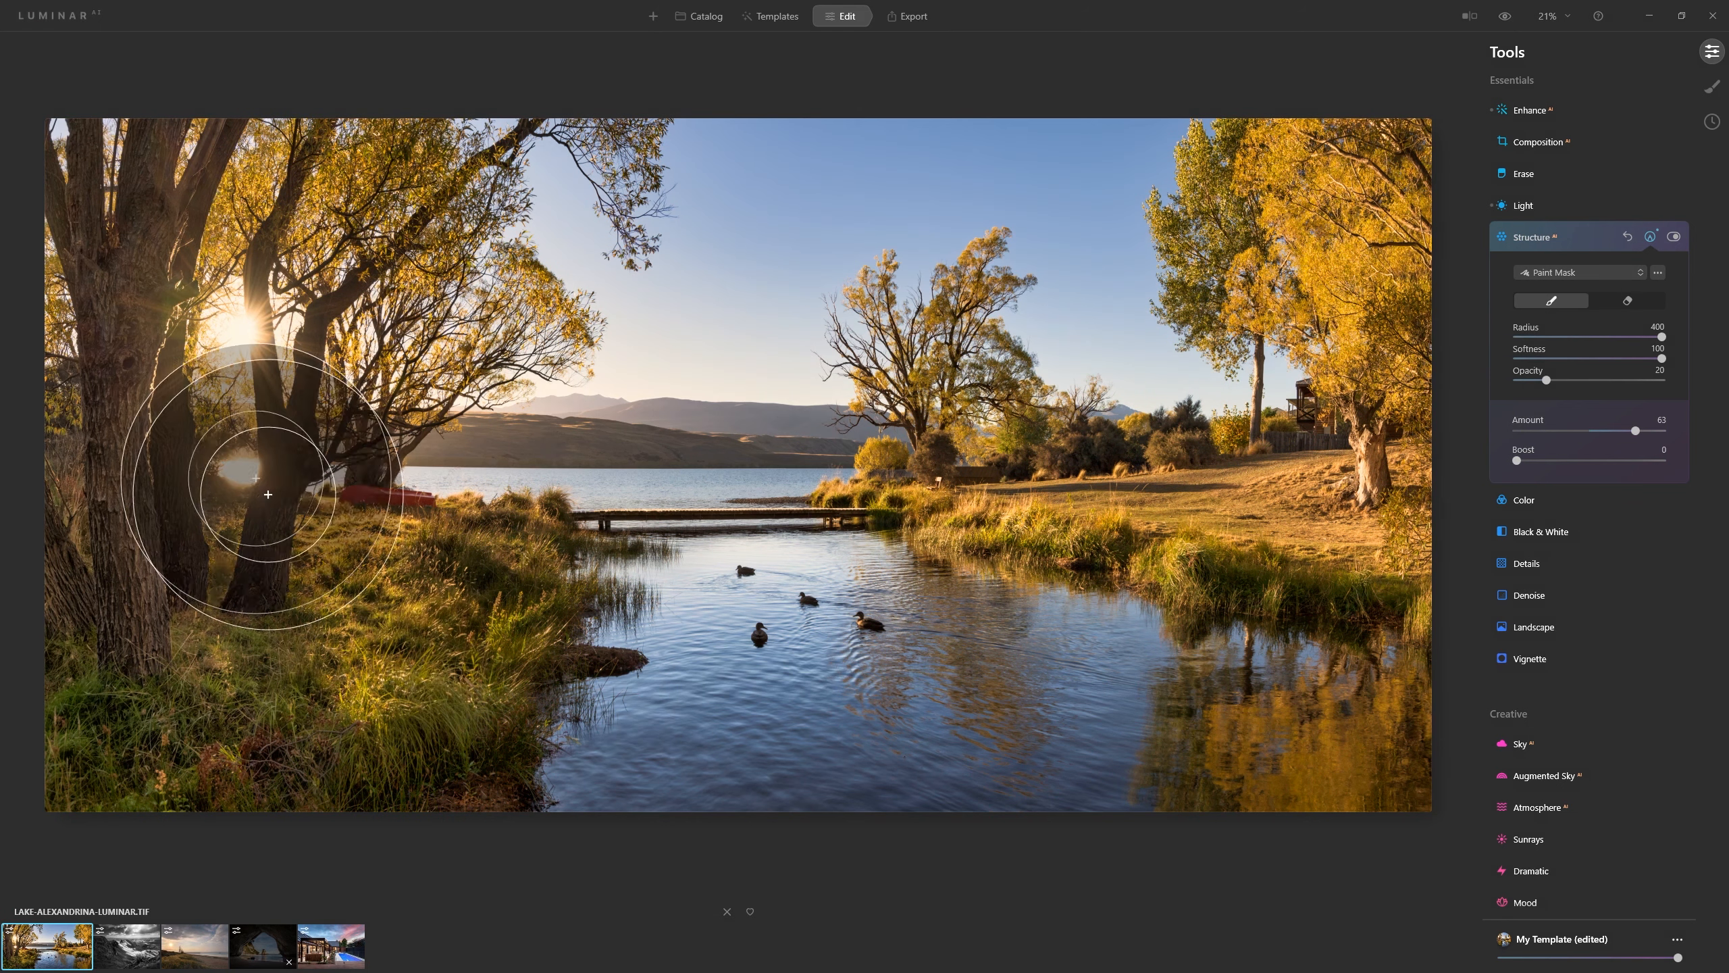
# Compare the photo with and without the masked Structure adjustment, inspect the mask overlay, and close the masking options
pyautogui.click(1675, 237)
pyautogui.click(1674, 236)
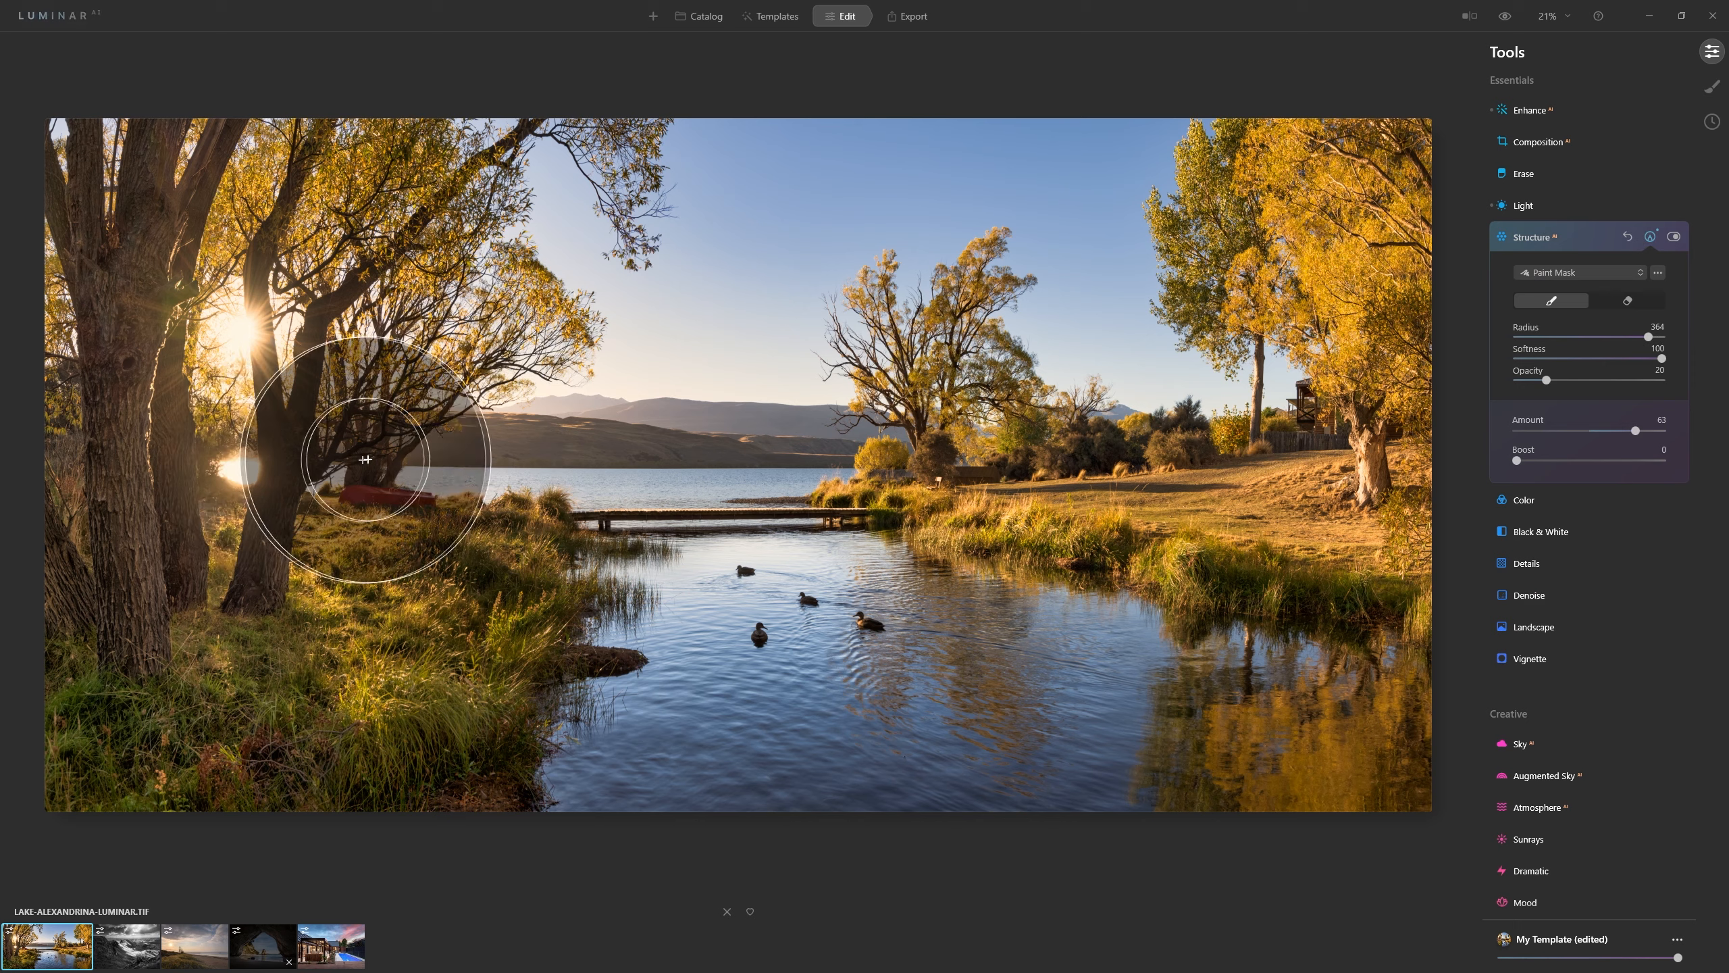
pyautogui.press('/')
pyautogui.press('/')
pyautogui.press('/')
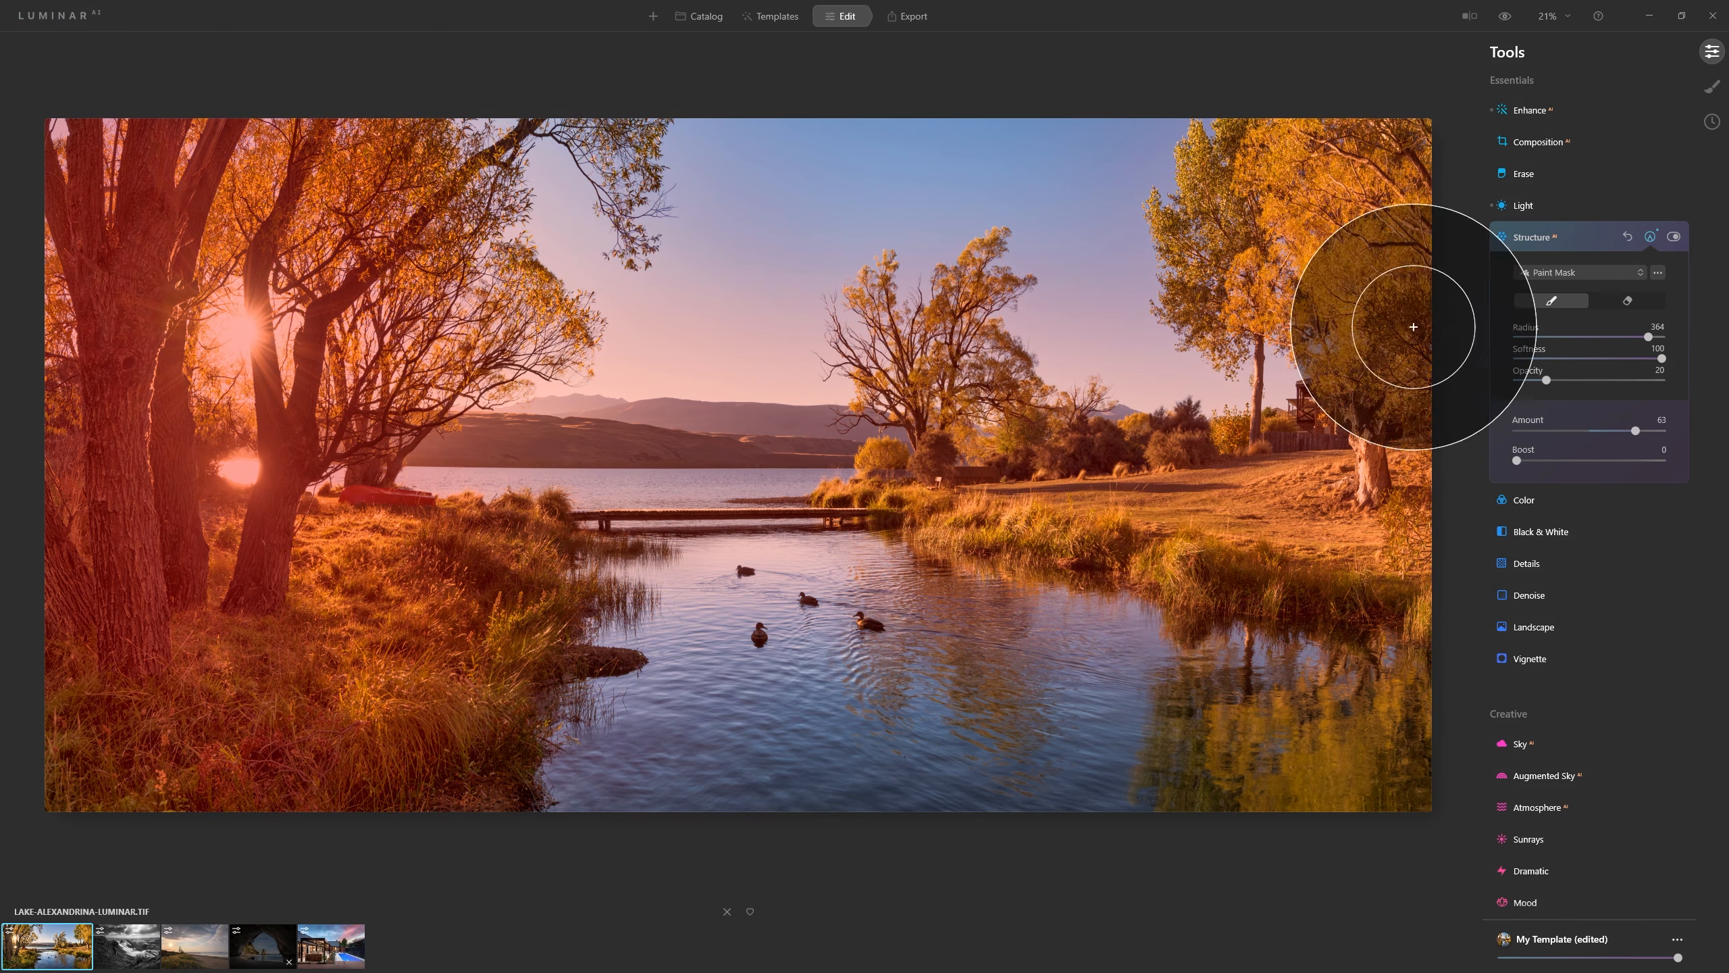
pyautogui.click(1651, 236)
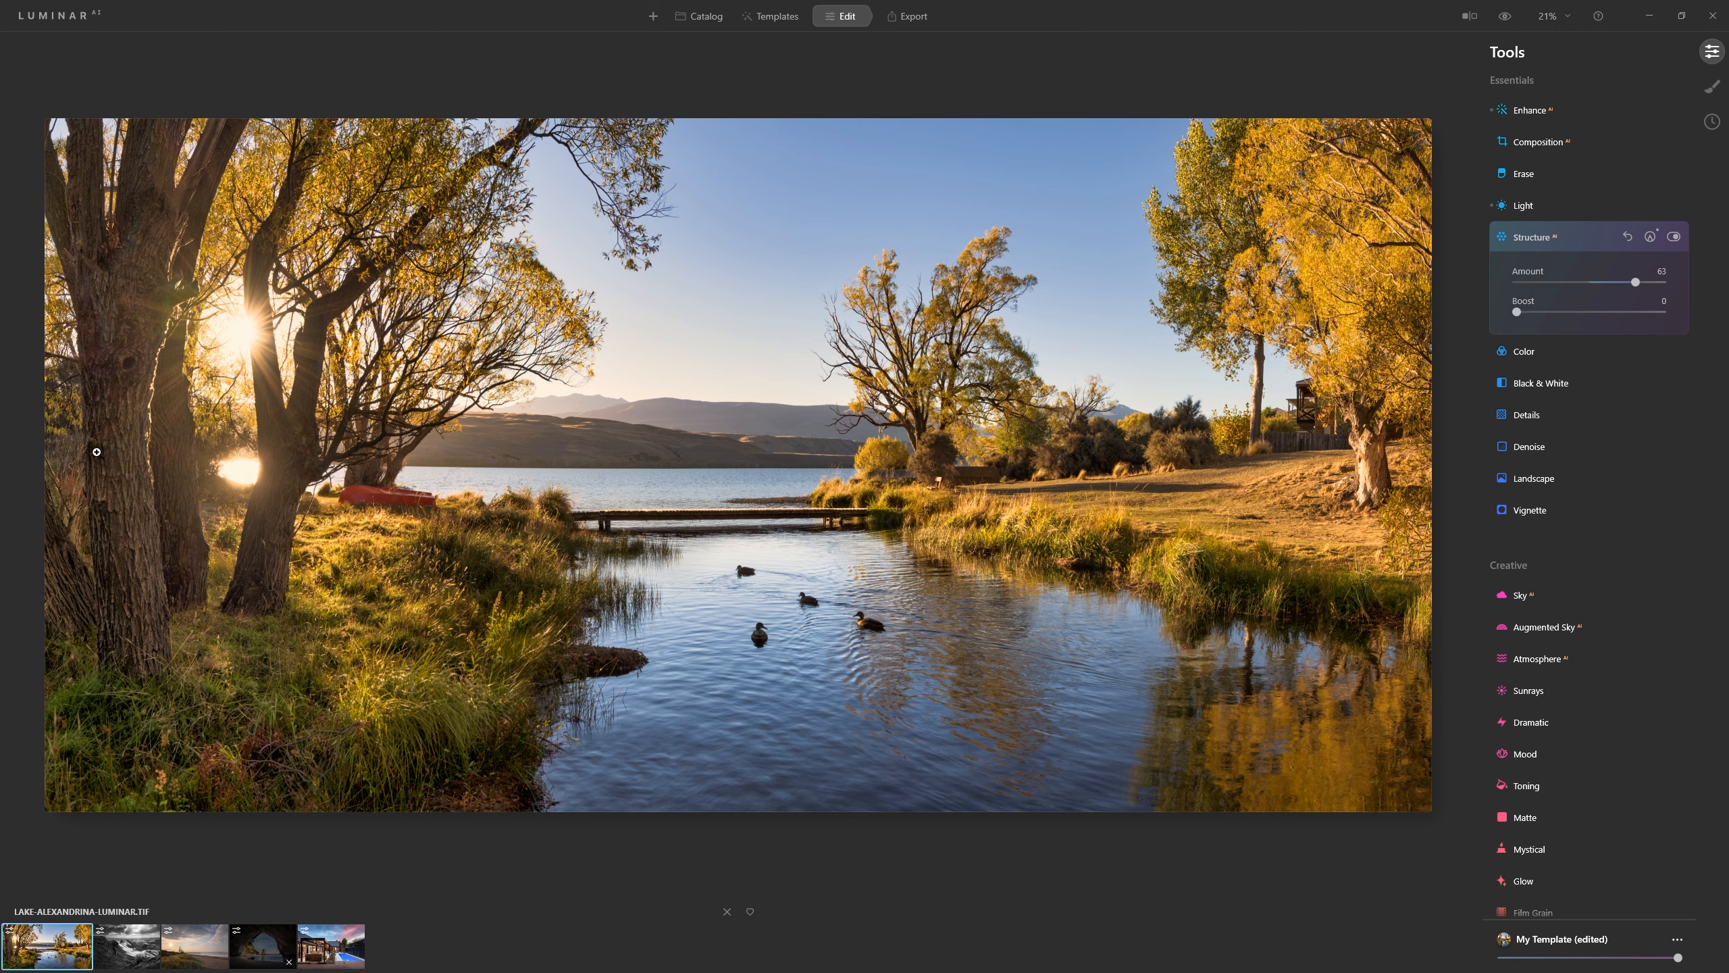
# Set the Green hue to -66 in the Color adjustment's HSL settings
pyautogui.click(1548, 349)
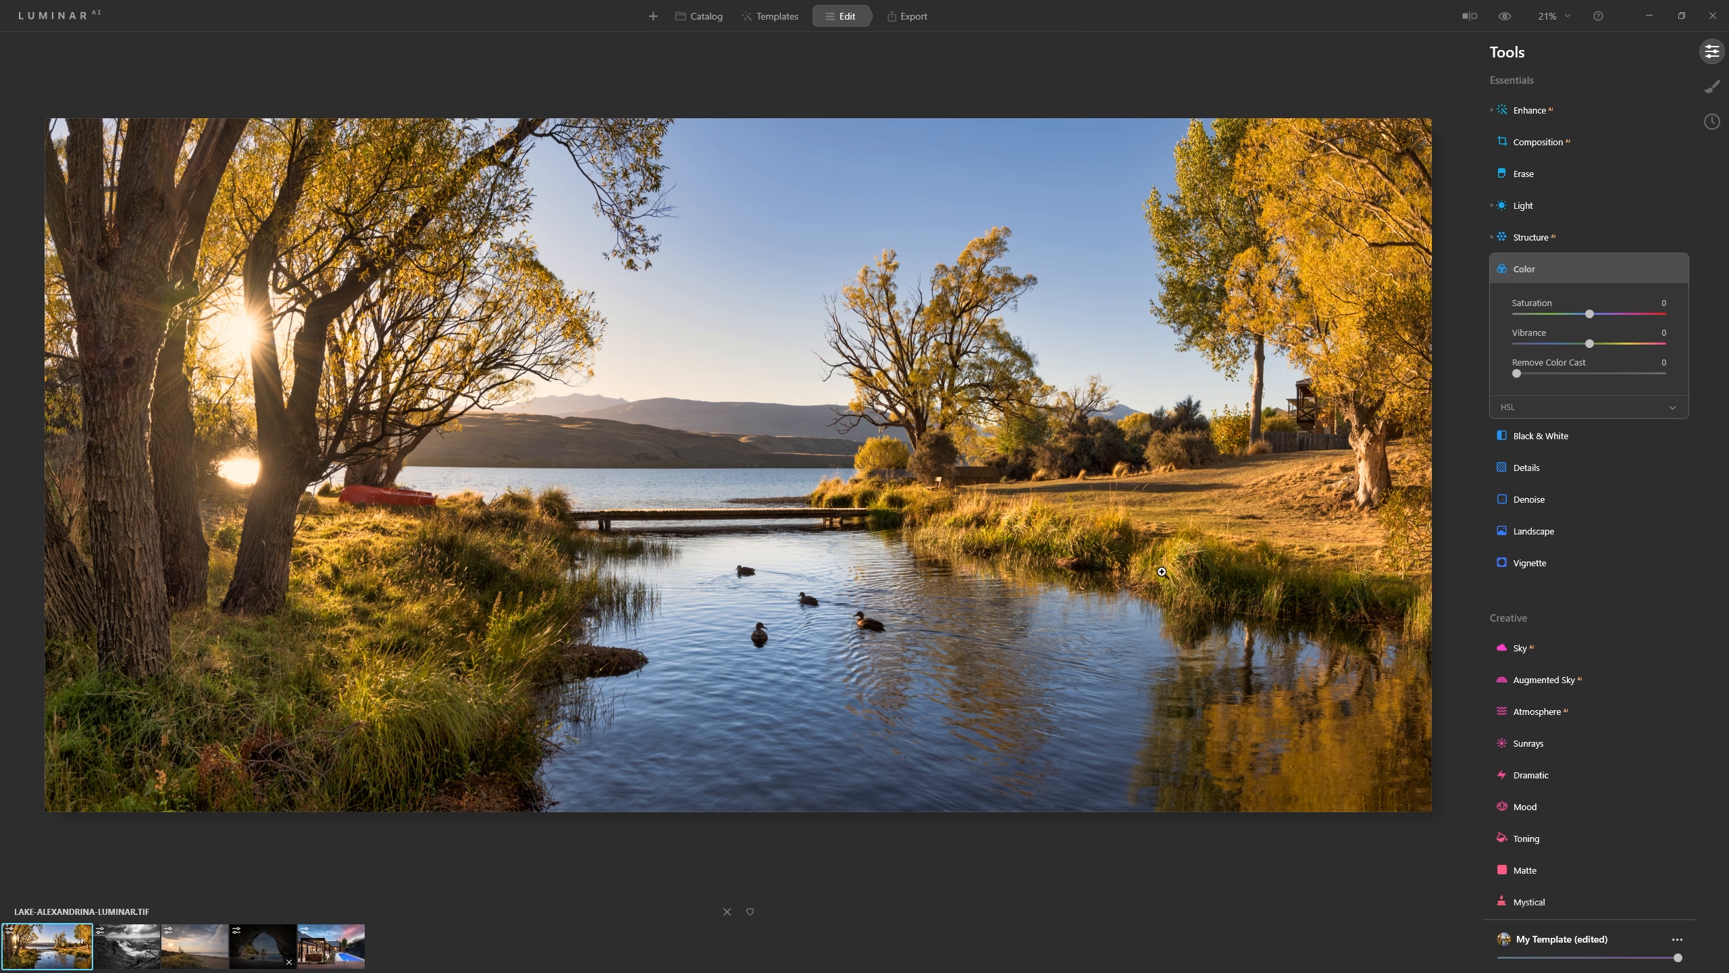
pyautogui.click(1669, 406)
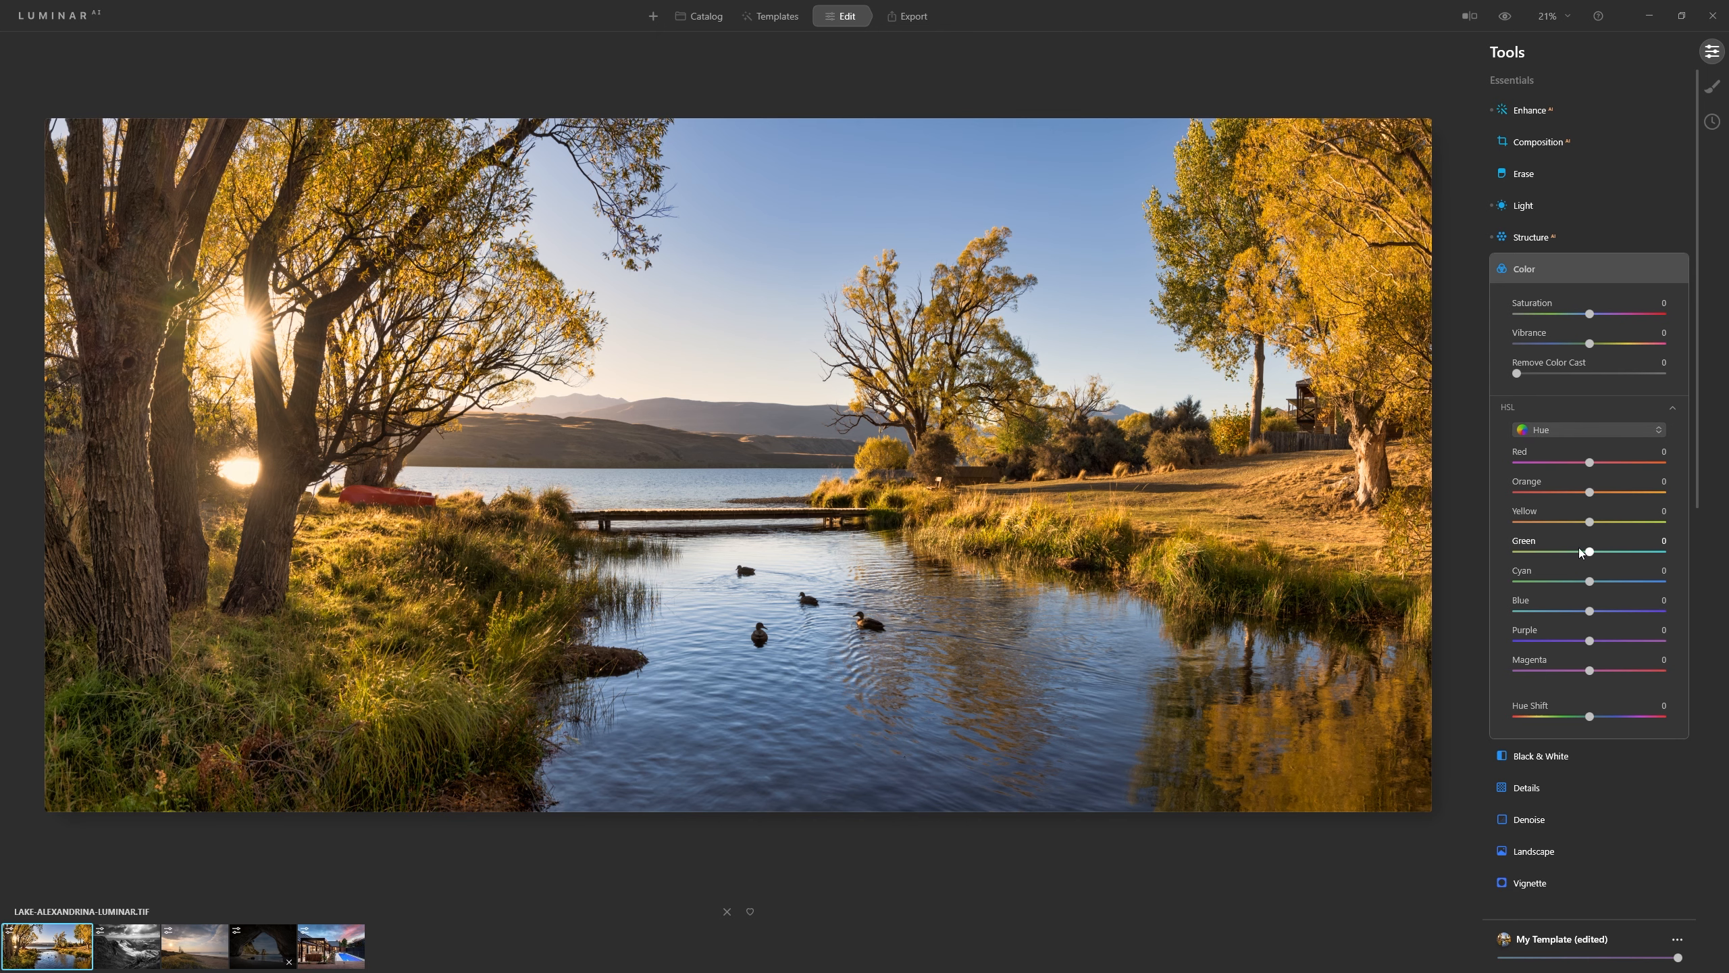
pyautogui.moveTo(1589, 551); pyautogui.dragTo(1540, 552)
pyautogui.moveTo(1516, 551); pyautogui.dragTo(1564, 550)
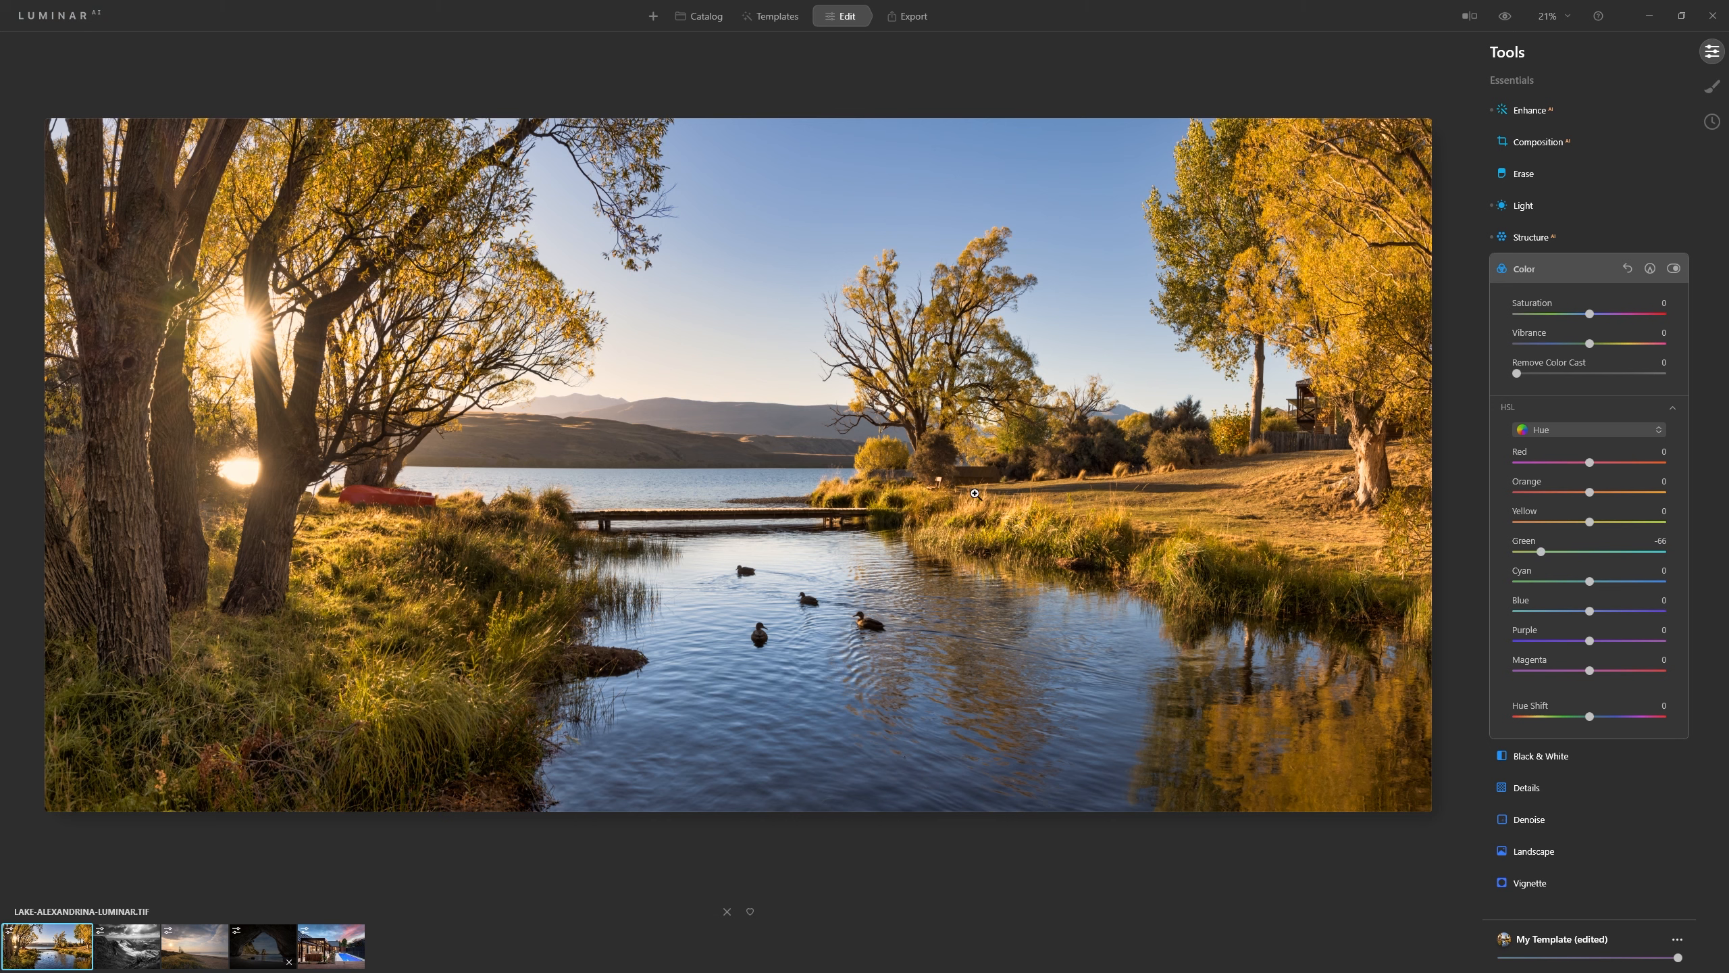
# Compare the photo several times with and without the Color adjustment, leaving it enabled
pyautogui.click(1679, 271)
pyautogui.click(1679, 270)
pyautogui.click(1679, 270)
pyautogui.click(1679, 270)
pyautogui.click(1679, 270)
pyautogui.click(1679, 270)
# Set the Red hue to 56 in the HSL settings and compare the photo with and without the color changes
pyautogui.moveTo(1590, 462); pyautogui.dragTo(1529, 472)
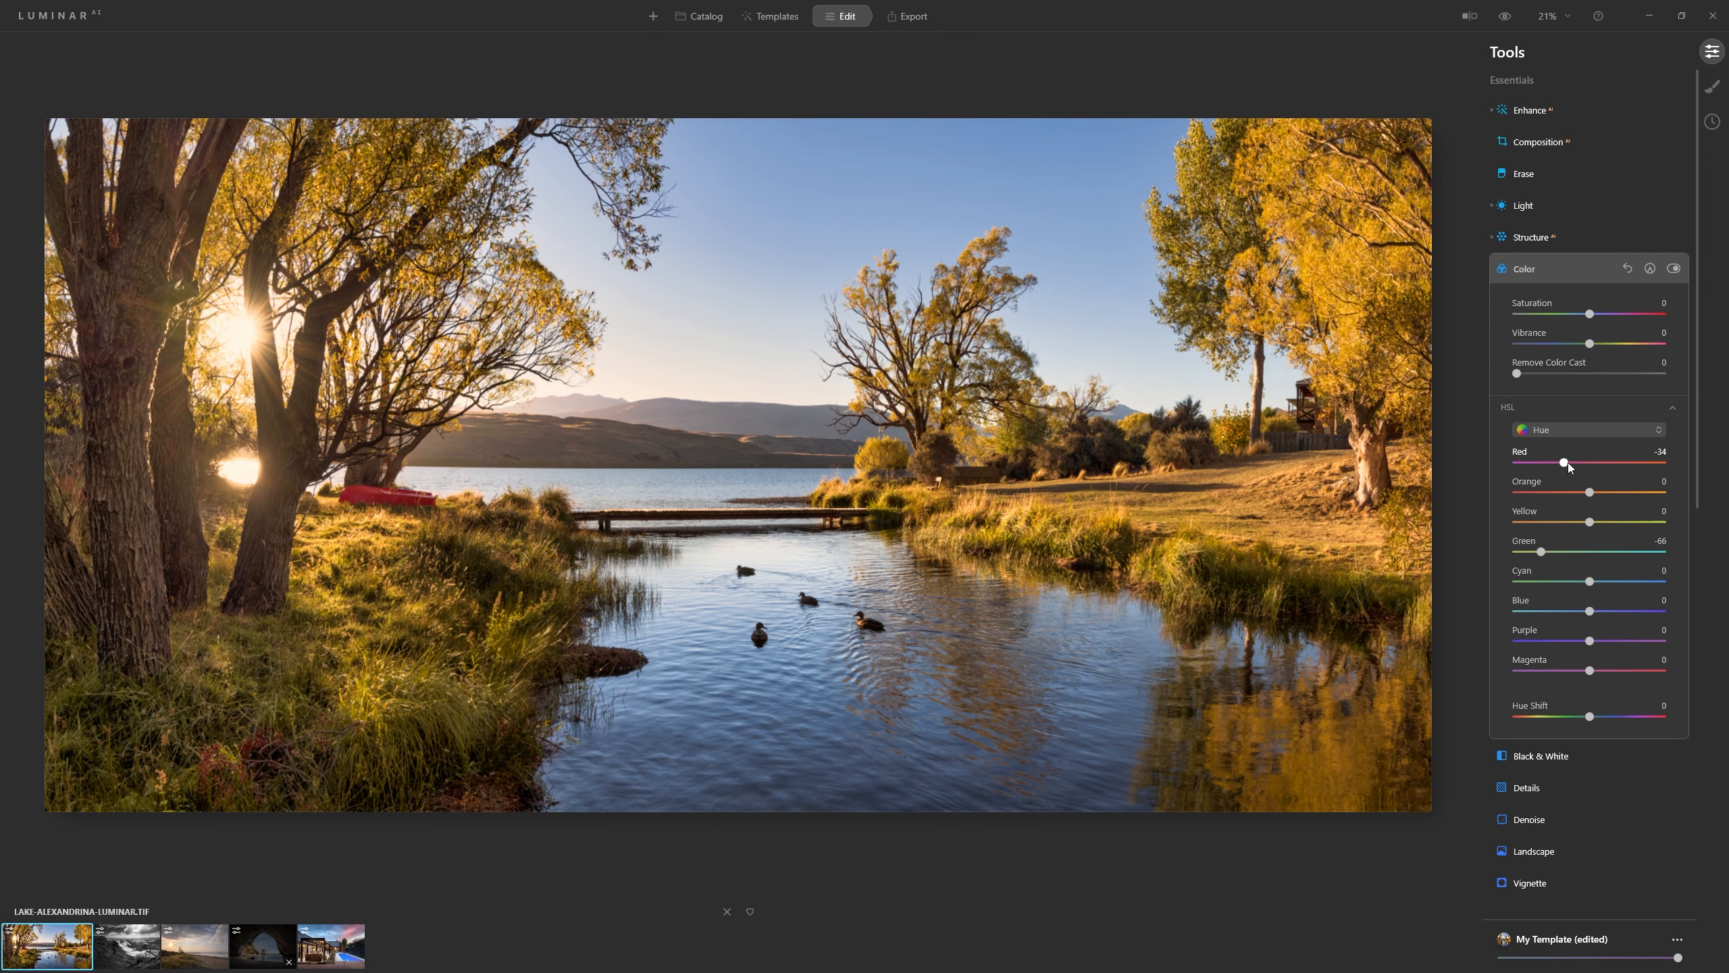
pyautogui.moveTo(1603, 465)
pyautogui.mouseDown()
pyautogui.moveTo(1645, 465)
pyautogui.moveTo(1629, 464)
pyautogui.mouseUp()
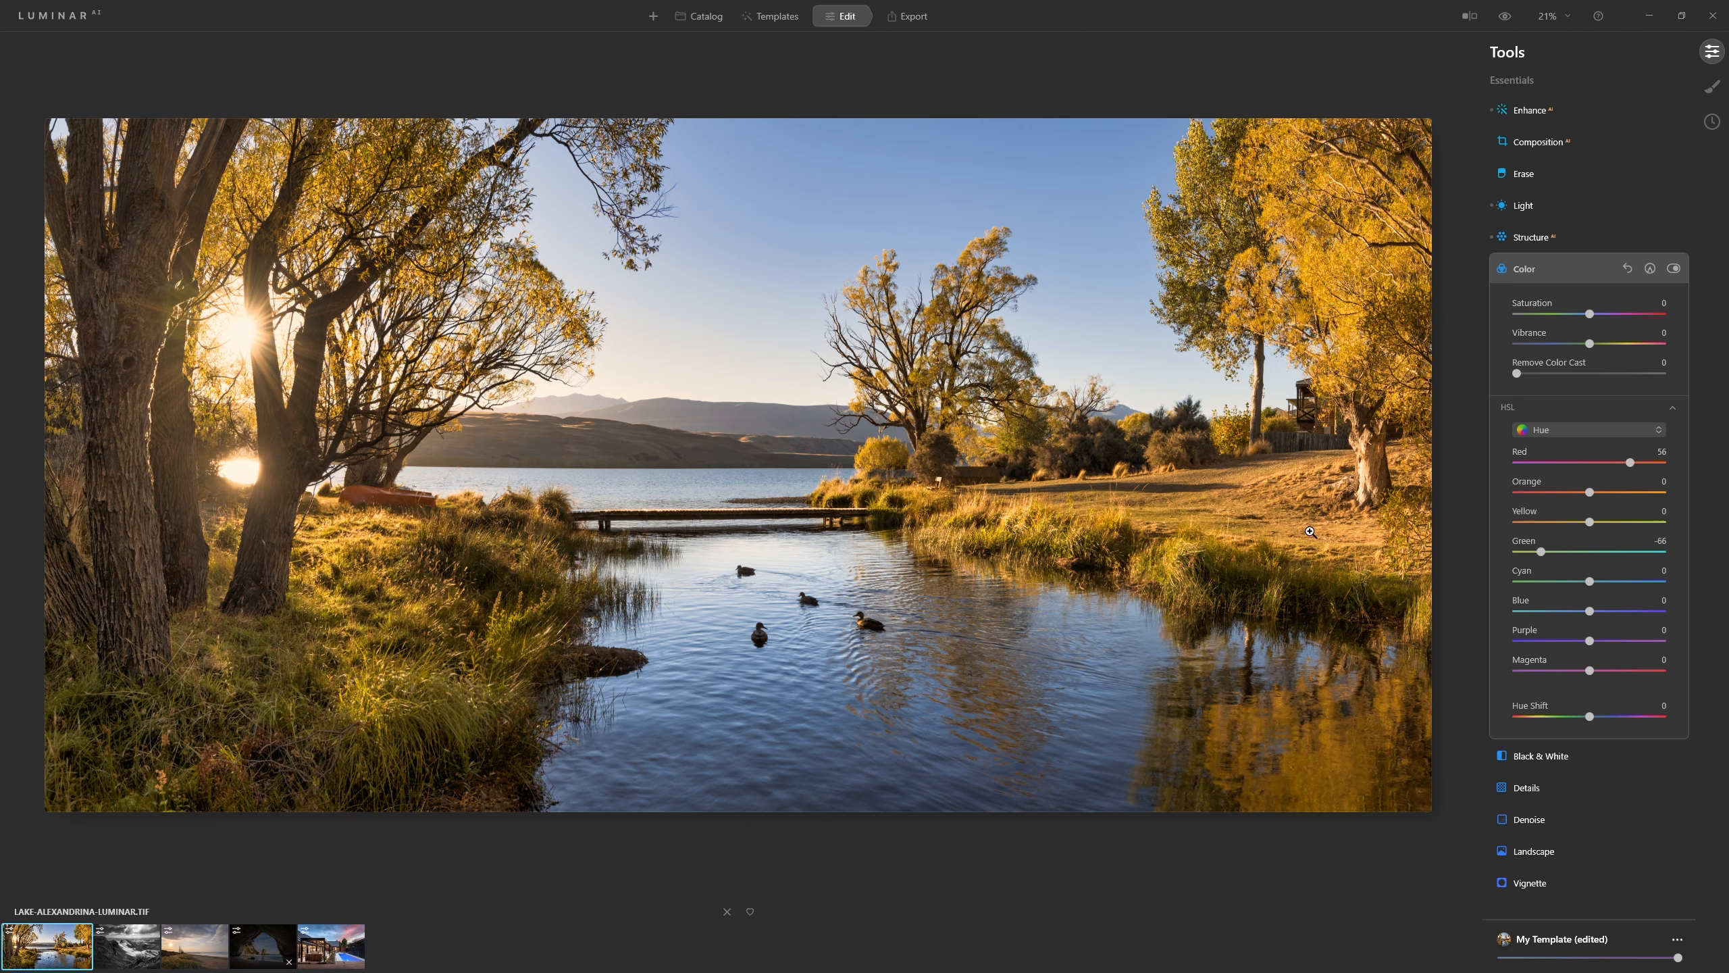
pyautogui.click(1674, 268)
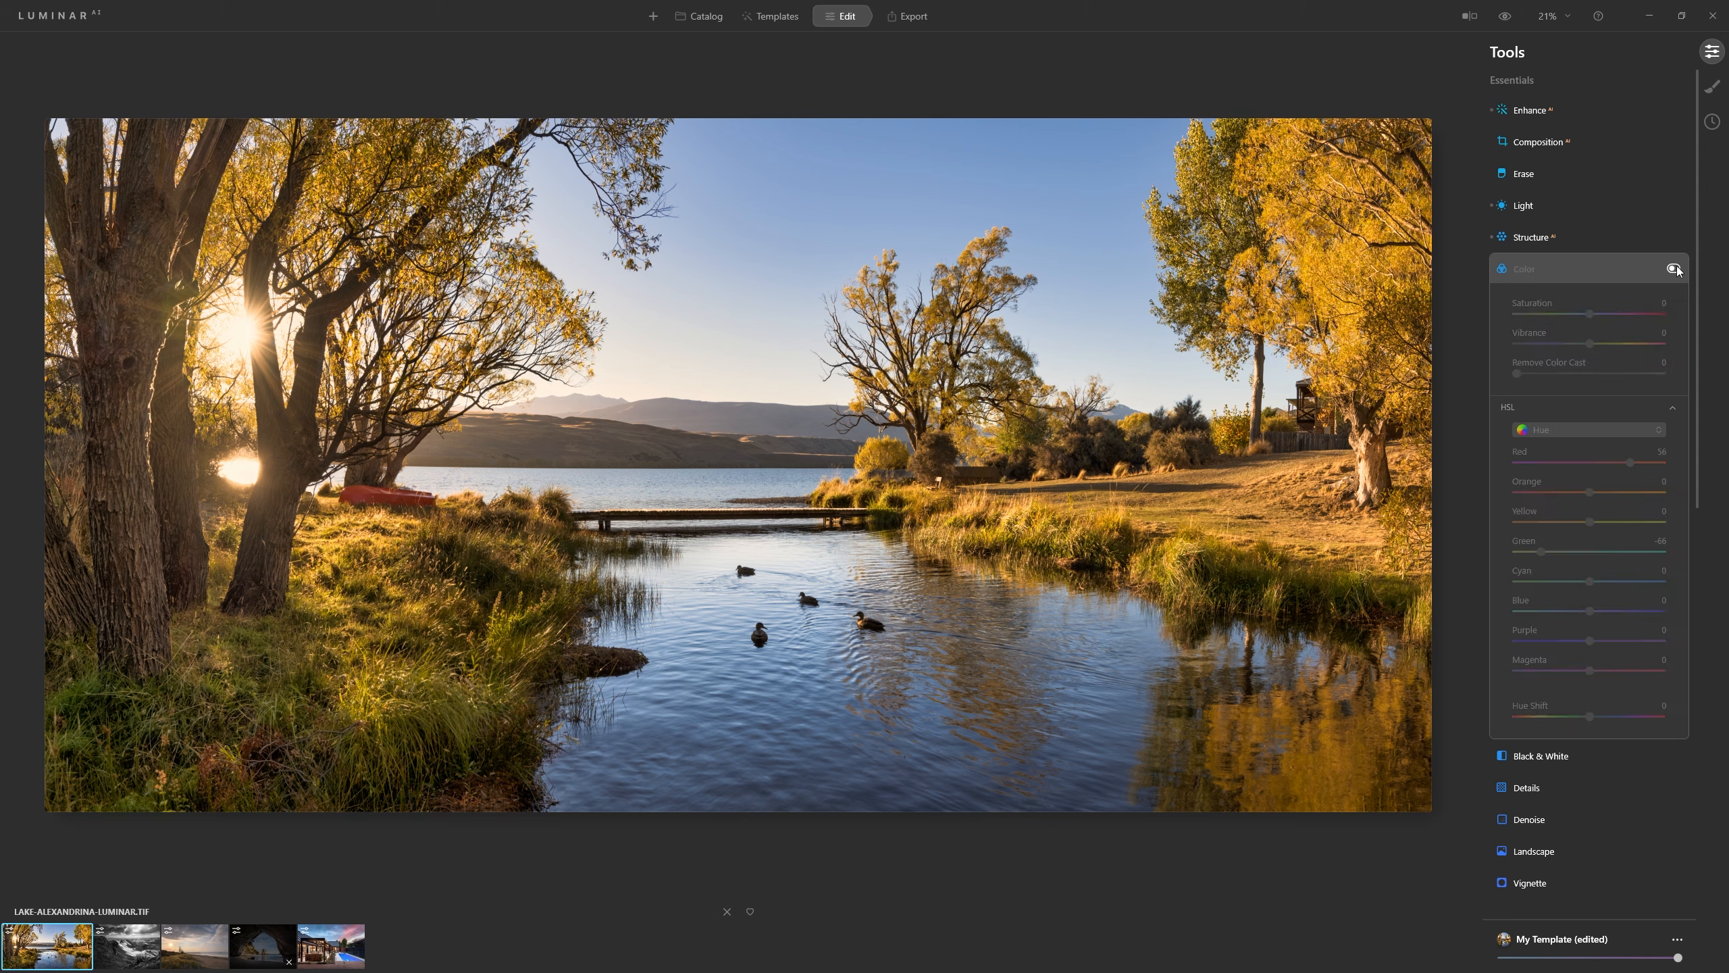
pyautogui.click(1675, 268)
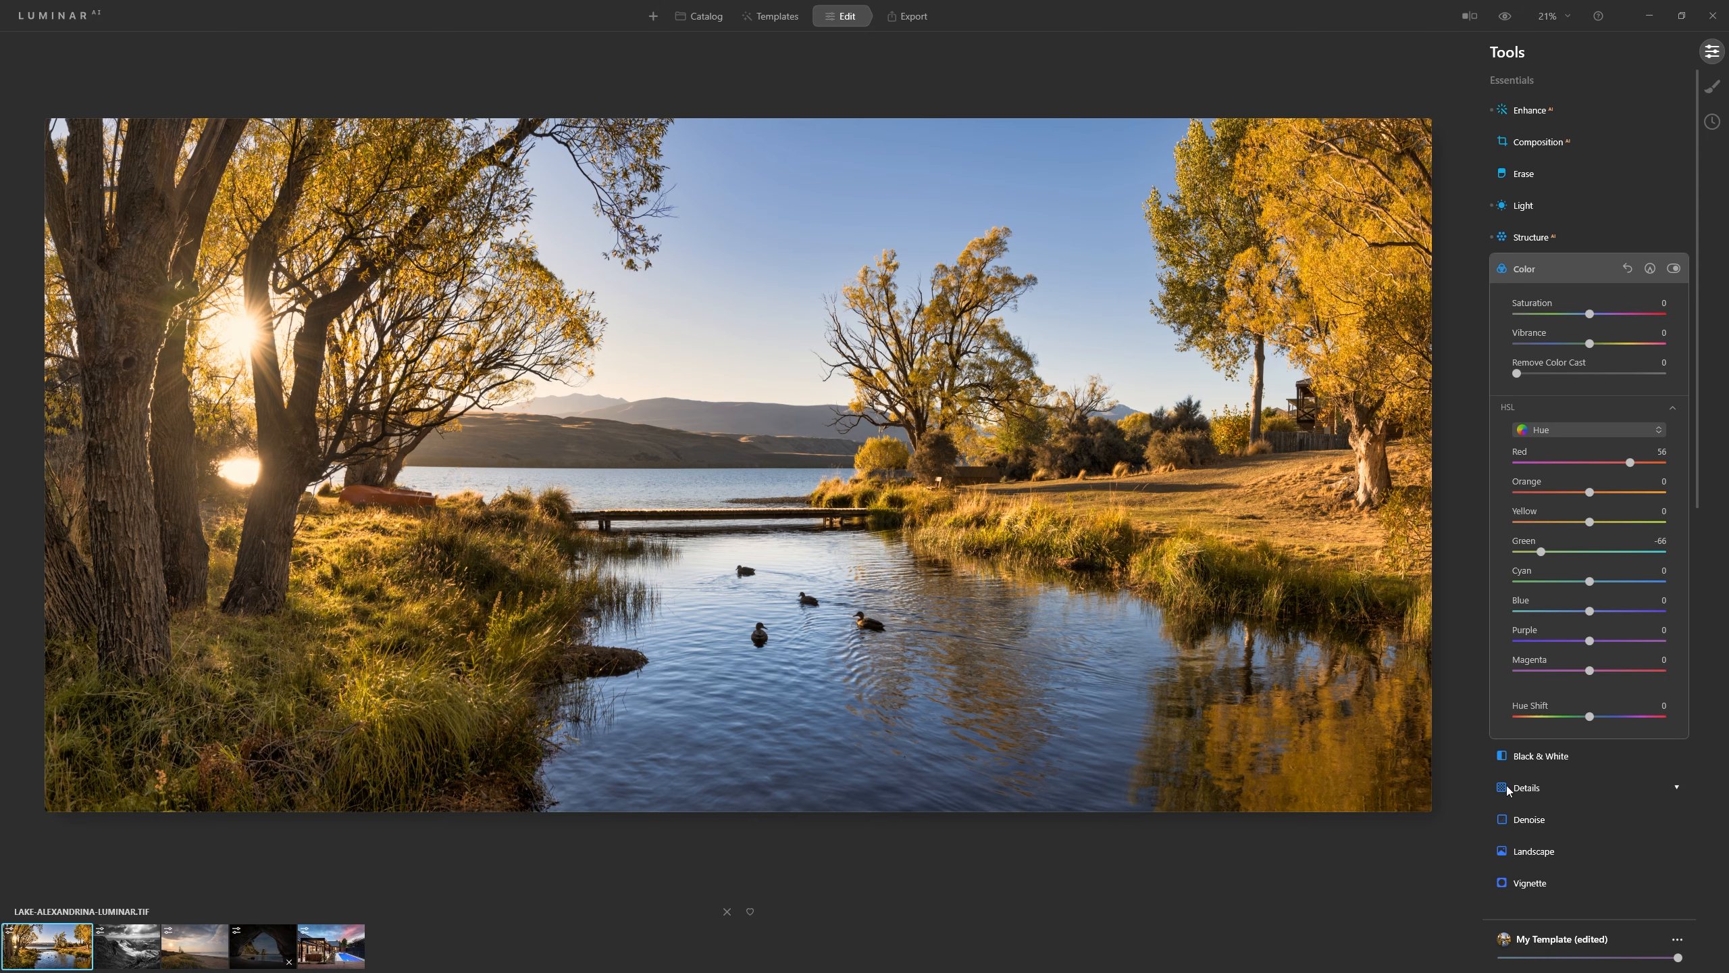
# Set the Details adjustment's Sharpen to 50 while viewing the photo at 100%
pyautogui.doubleClick(1062, 523)
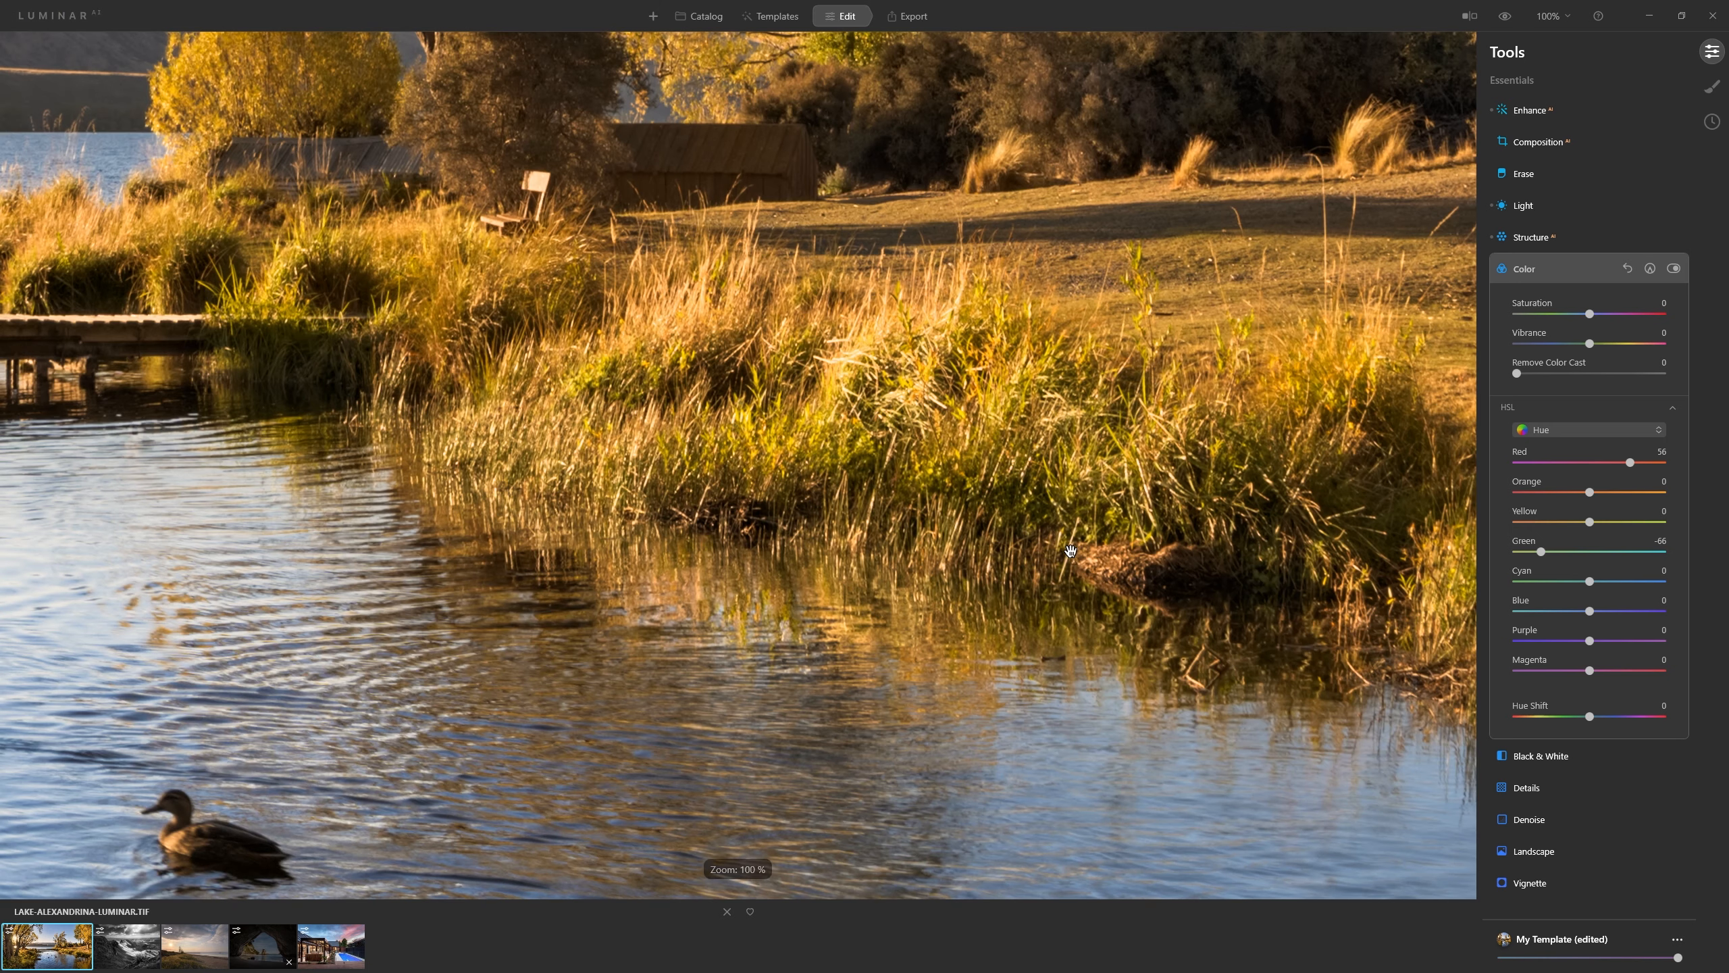
pyautogui.click(1530, 796)
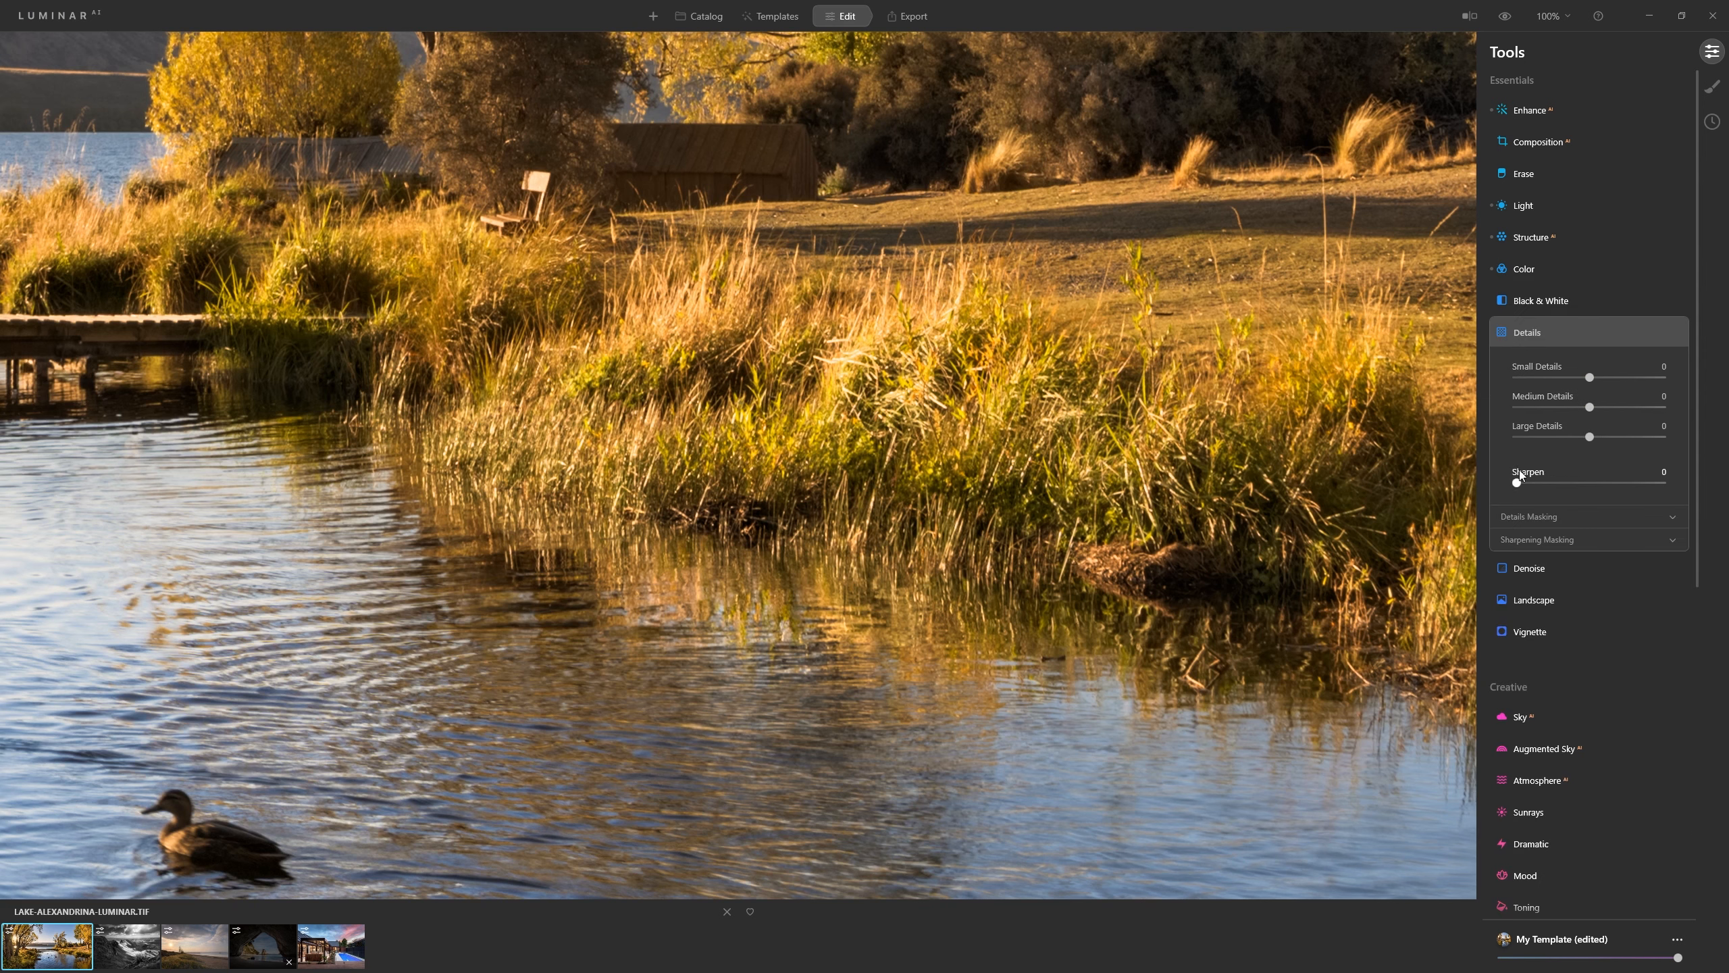
pyautogui.moveTo(1518, 481); pyautogui.dragTo(1590, 482)
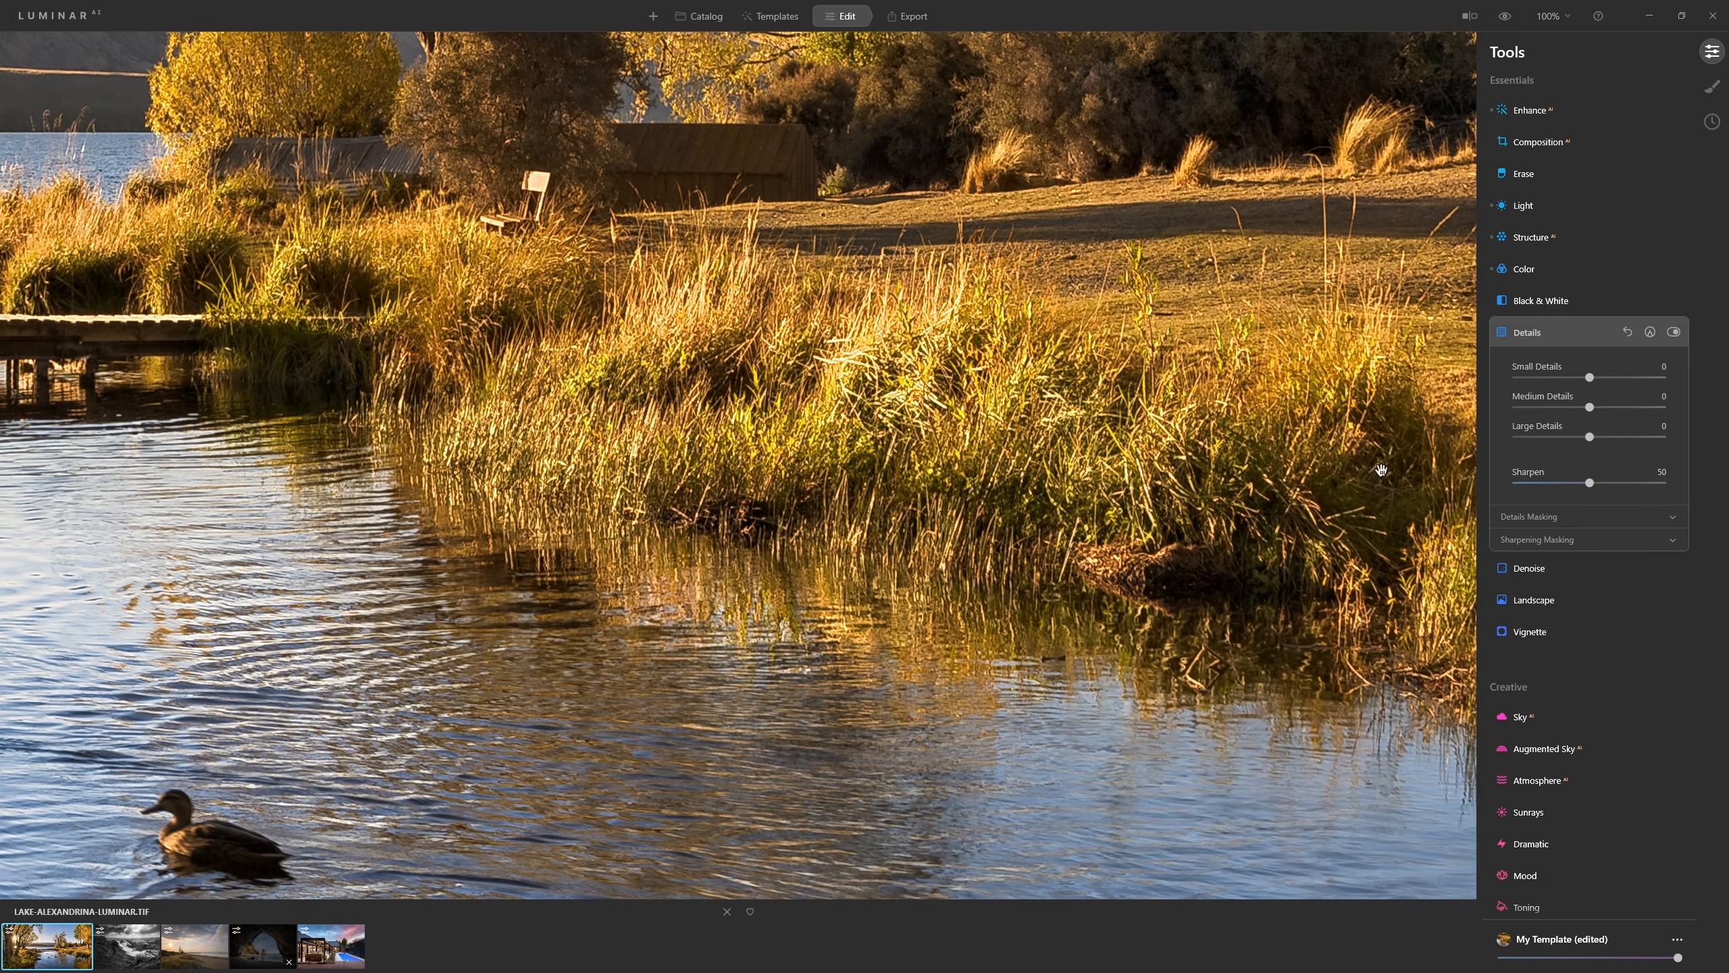
# Compare several areas of the photo at 100% with and without sharpening, and return to the full image
pyautogui.click(1672, 332)
pyautogui.click(1673, 333)
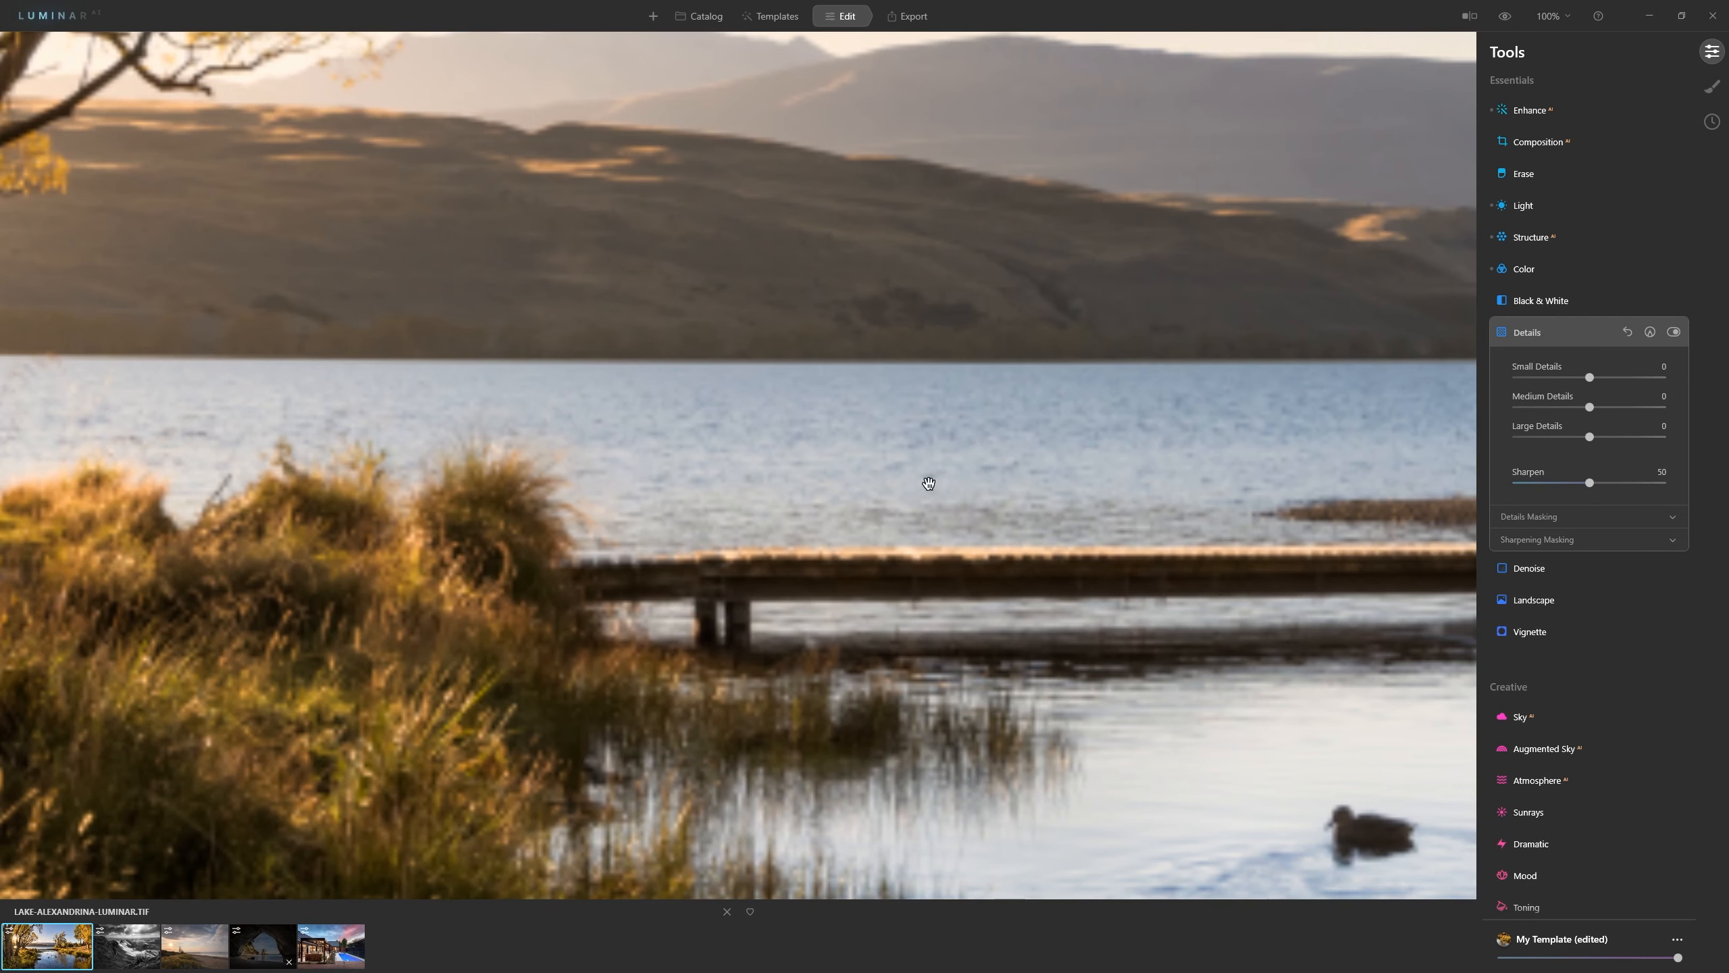
pyautogui.click(1674, 332)
pyautogui.click(1674, 331)
pyautogui.click(1673, 332)
pyautogui.click(1674, 331)
pyautogui.moveTo(573, 626); pyautogui.dragTo(1600, 293)
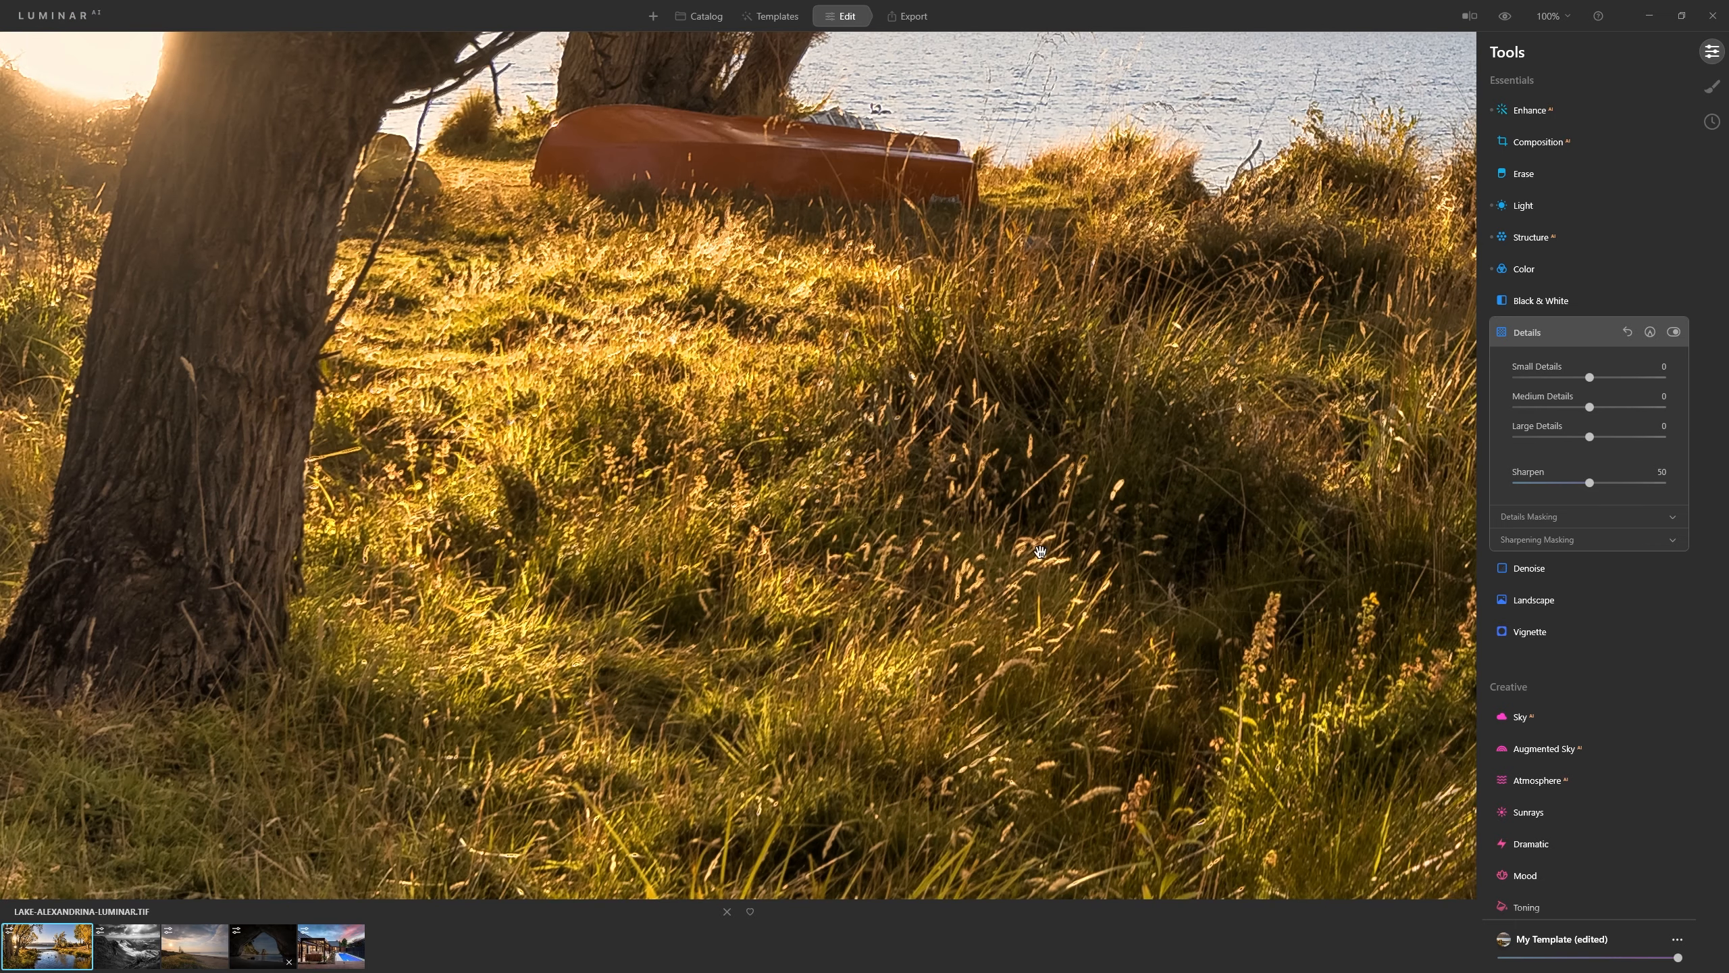
pyautogui.click(1672, 332)
pyautogui.click(1672, 332)
pyautogui.click(1016, 375)
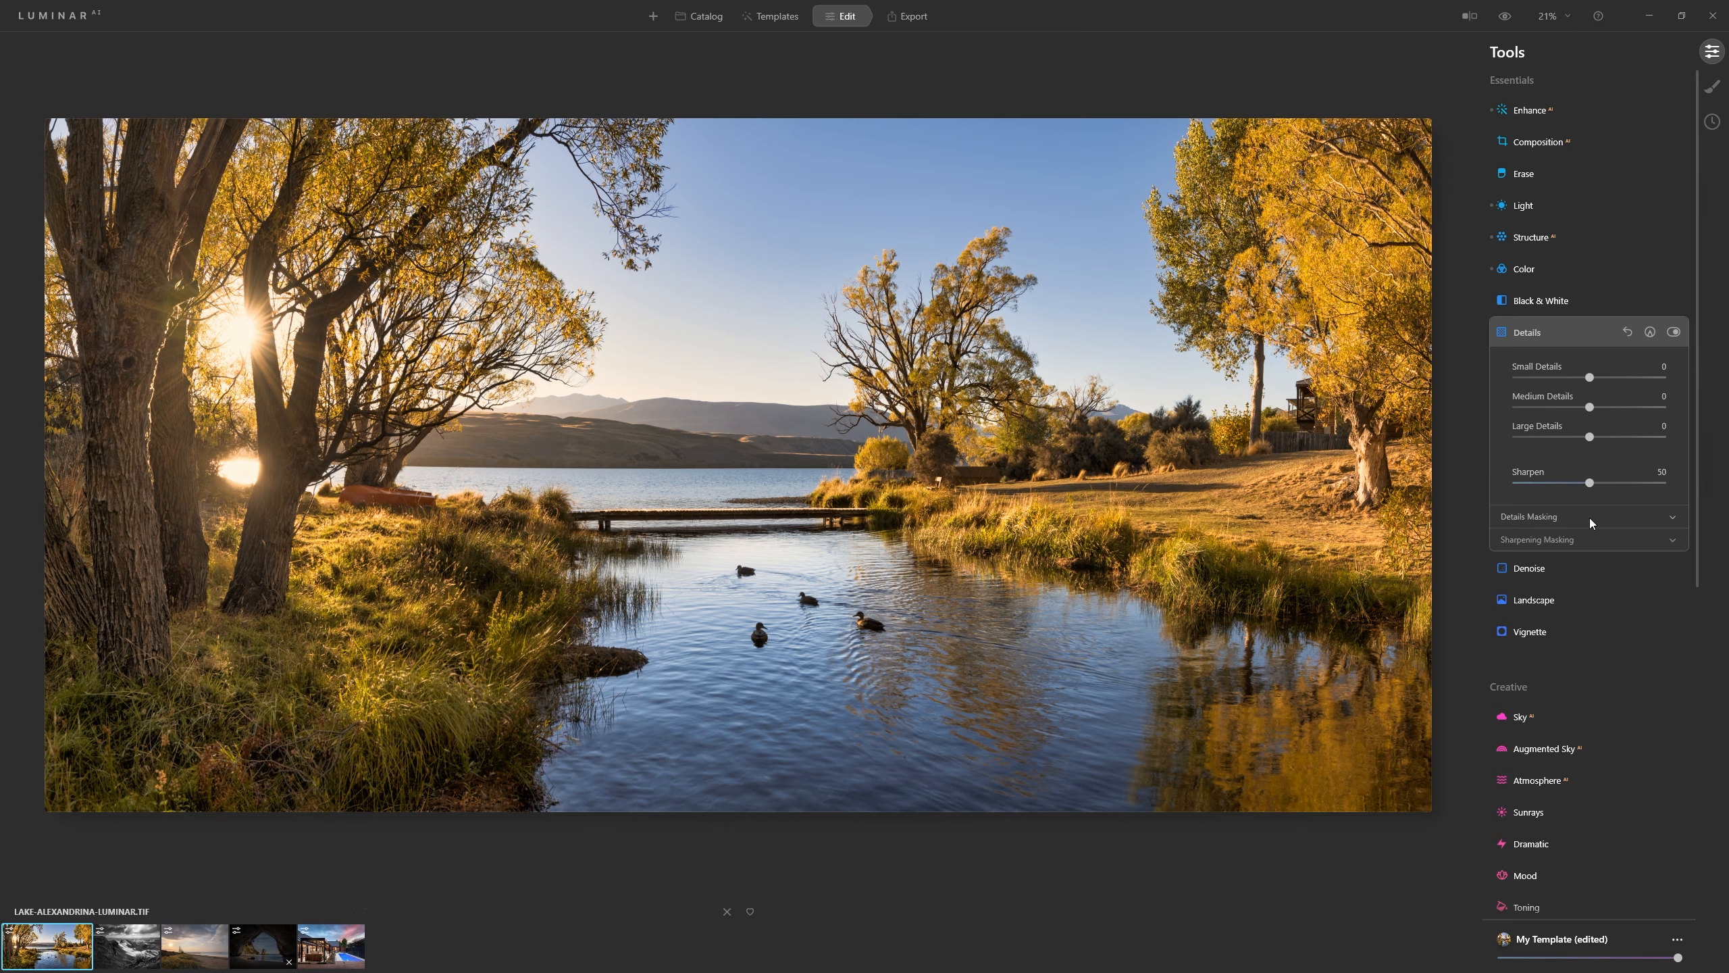
# Set the Landscape adjustment's Golden Hour to 8, and try a strong Foliage Enhancer before returning it to 0
pyautogui.scroll(-1, 1561, 590)
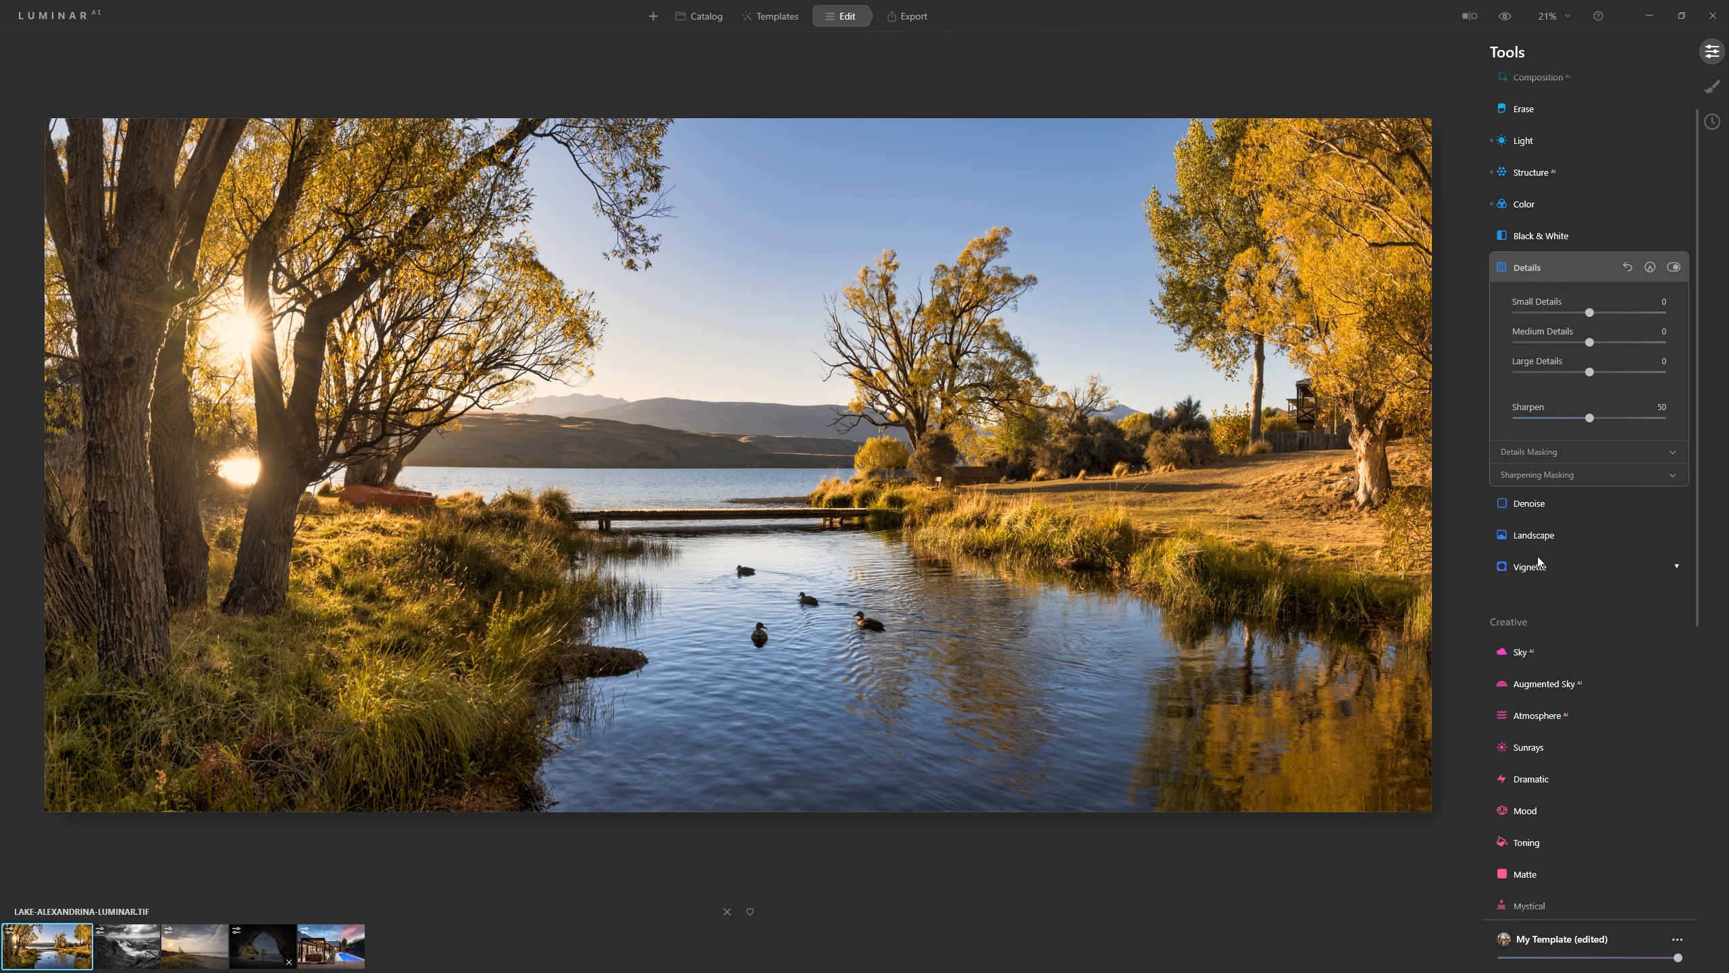
pyautogui.click(1533, 536)
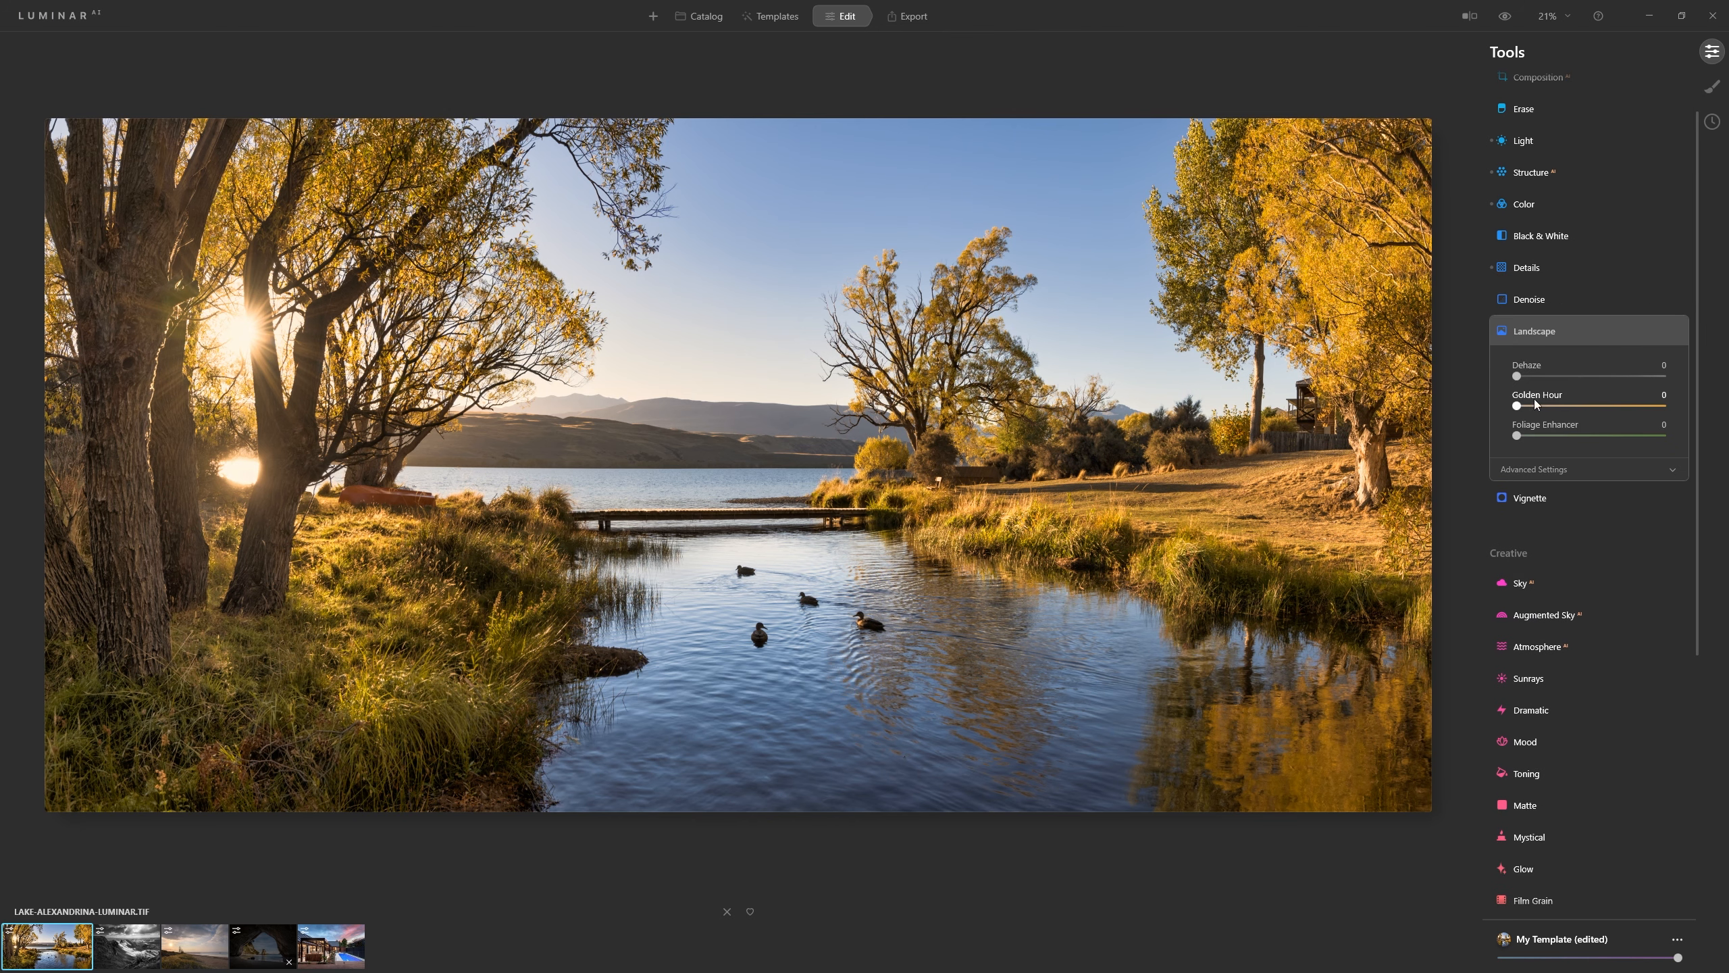
pyautogui.moveTo(1520, 405)
pyautogui.mouseDown()
pyautogui.moveTo(1668, 404)
pyautogui.moveTo(1501, 416)
pyautogui.moveTo(1535, 419)
pyautogui.mouseUp()
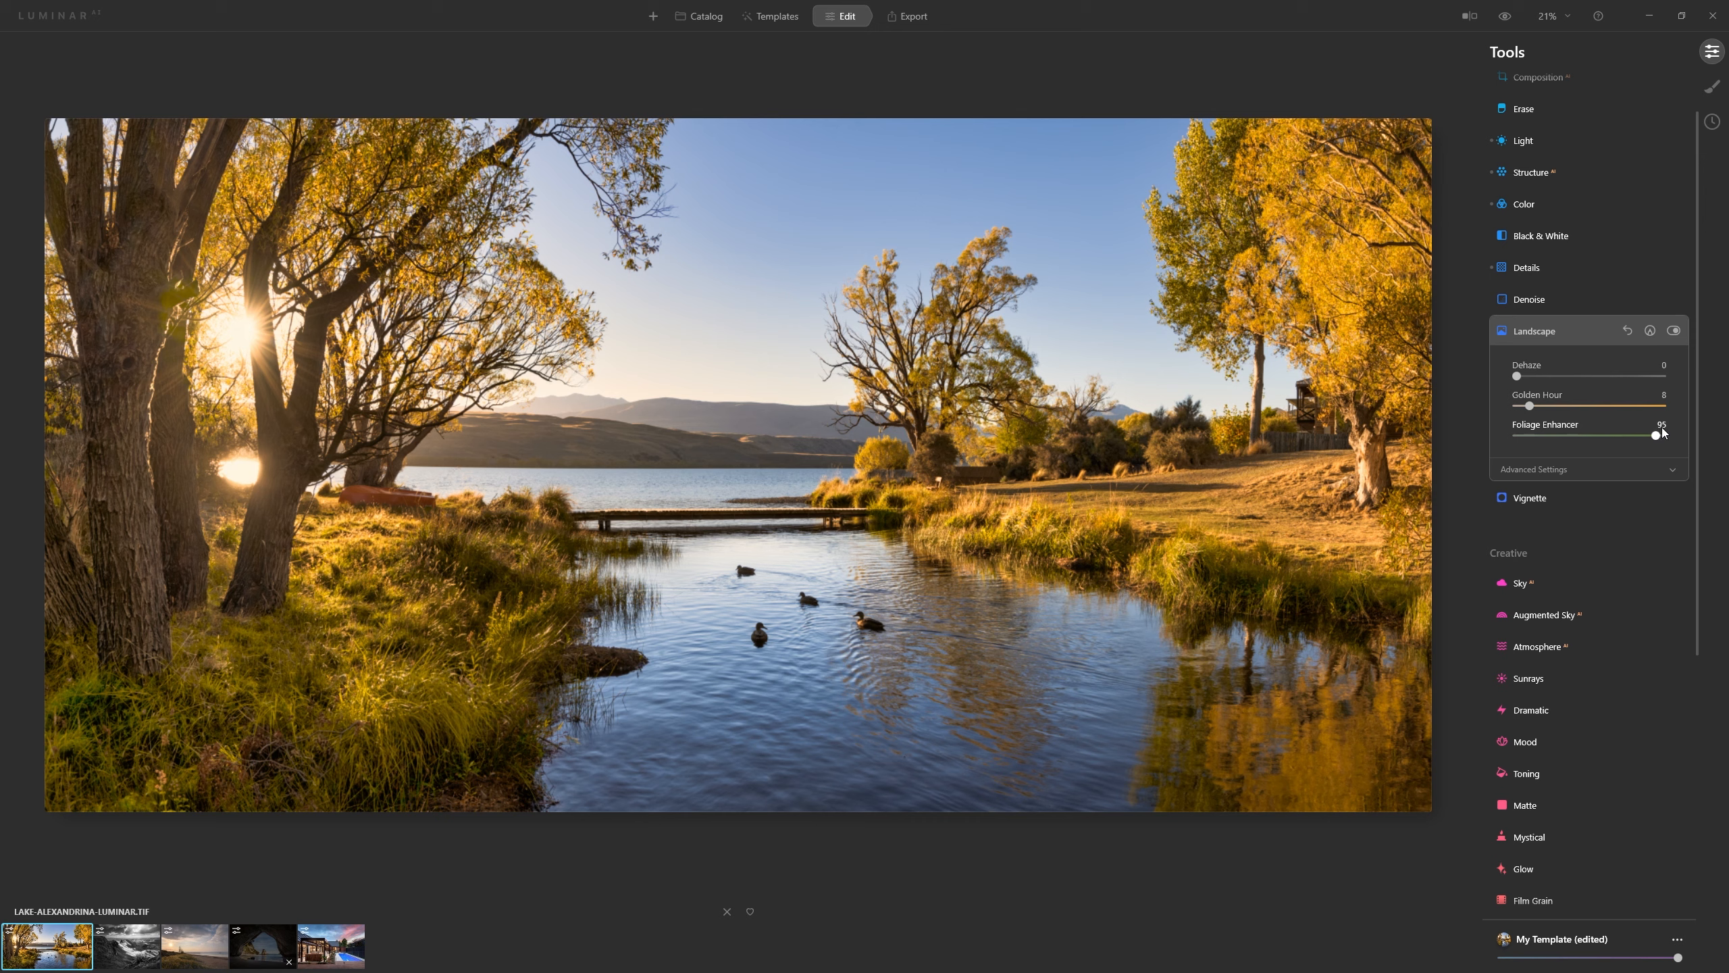
pyautogui.moveTo(1544, 438); pyautogui.dragTo(1489, 439)
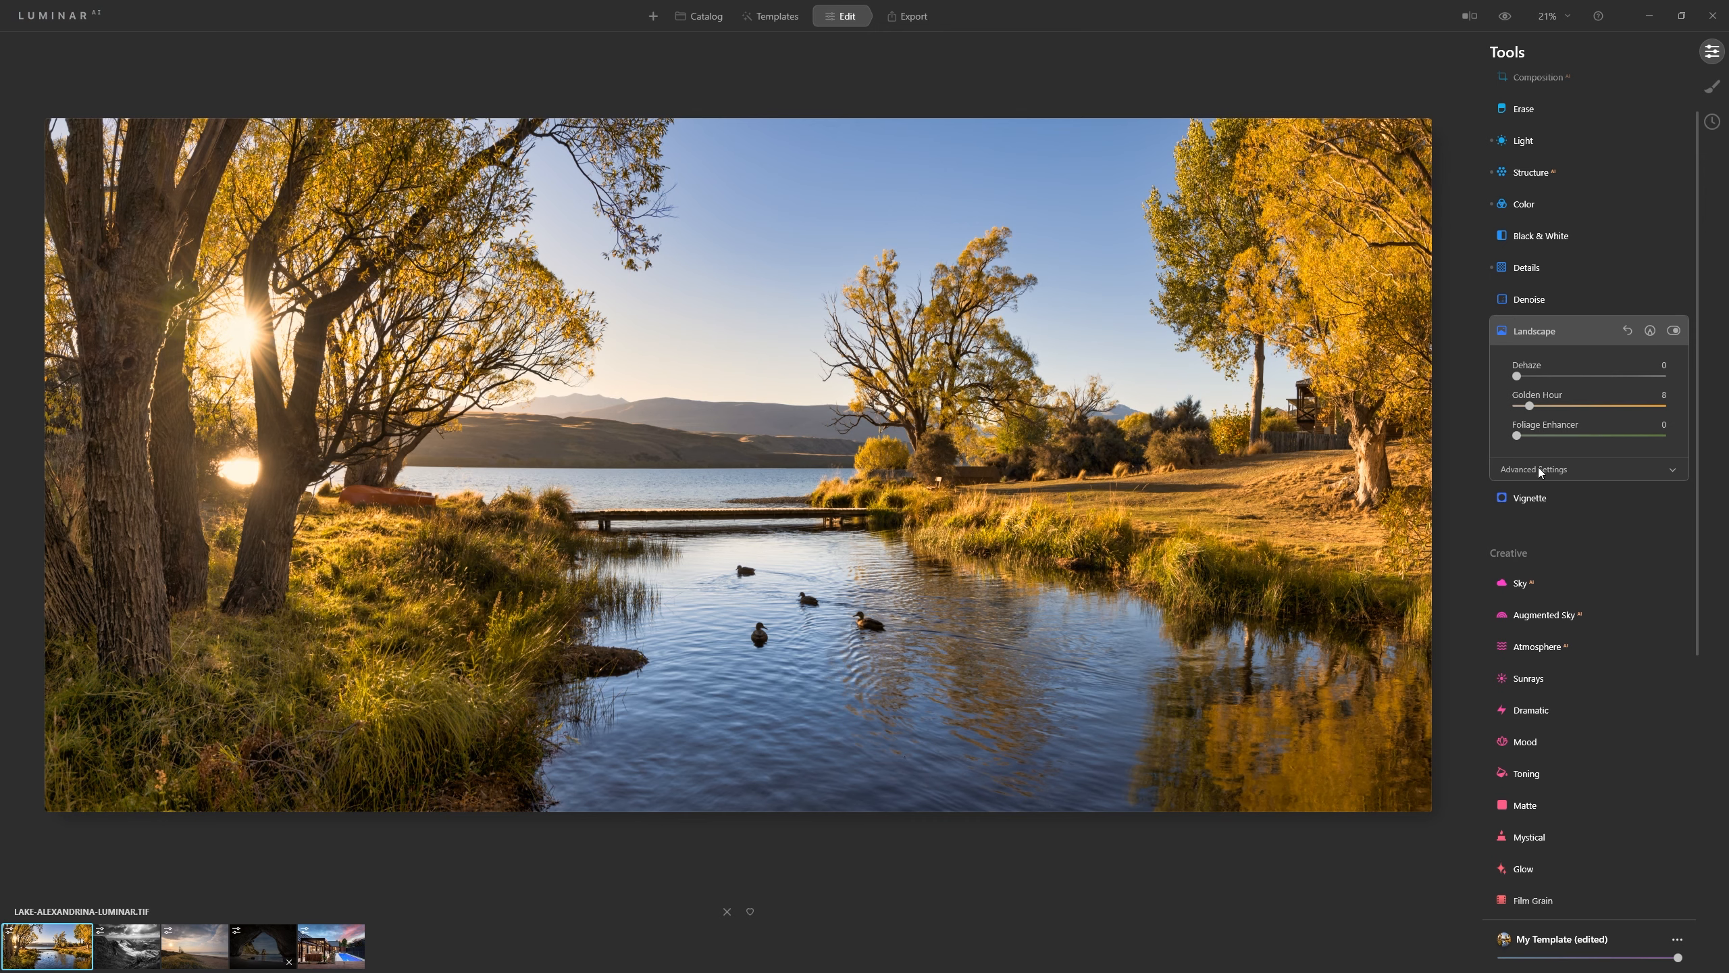
# Set the Landscape adjustment's Dehaze to 100 and compare the photo with and without the Landscape adjustment
pyautogui.moveTo(1565, 379); pyautogui.dragTo(1663, 394)
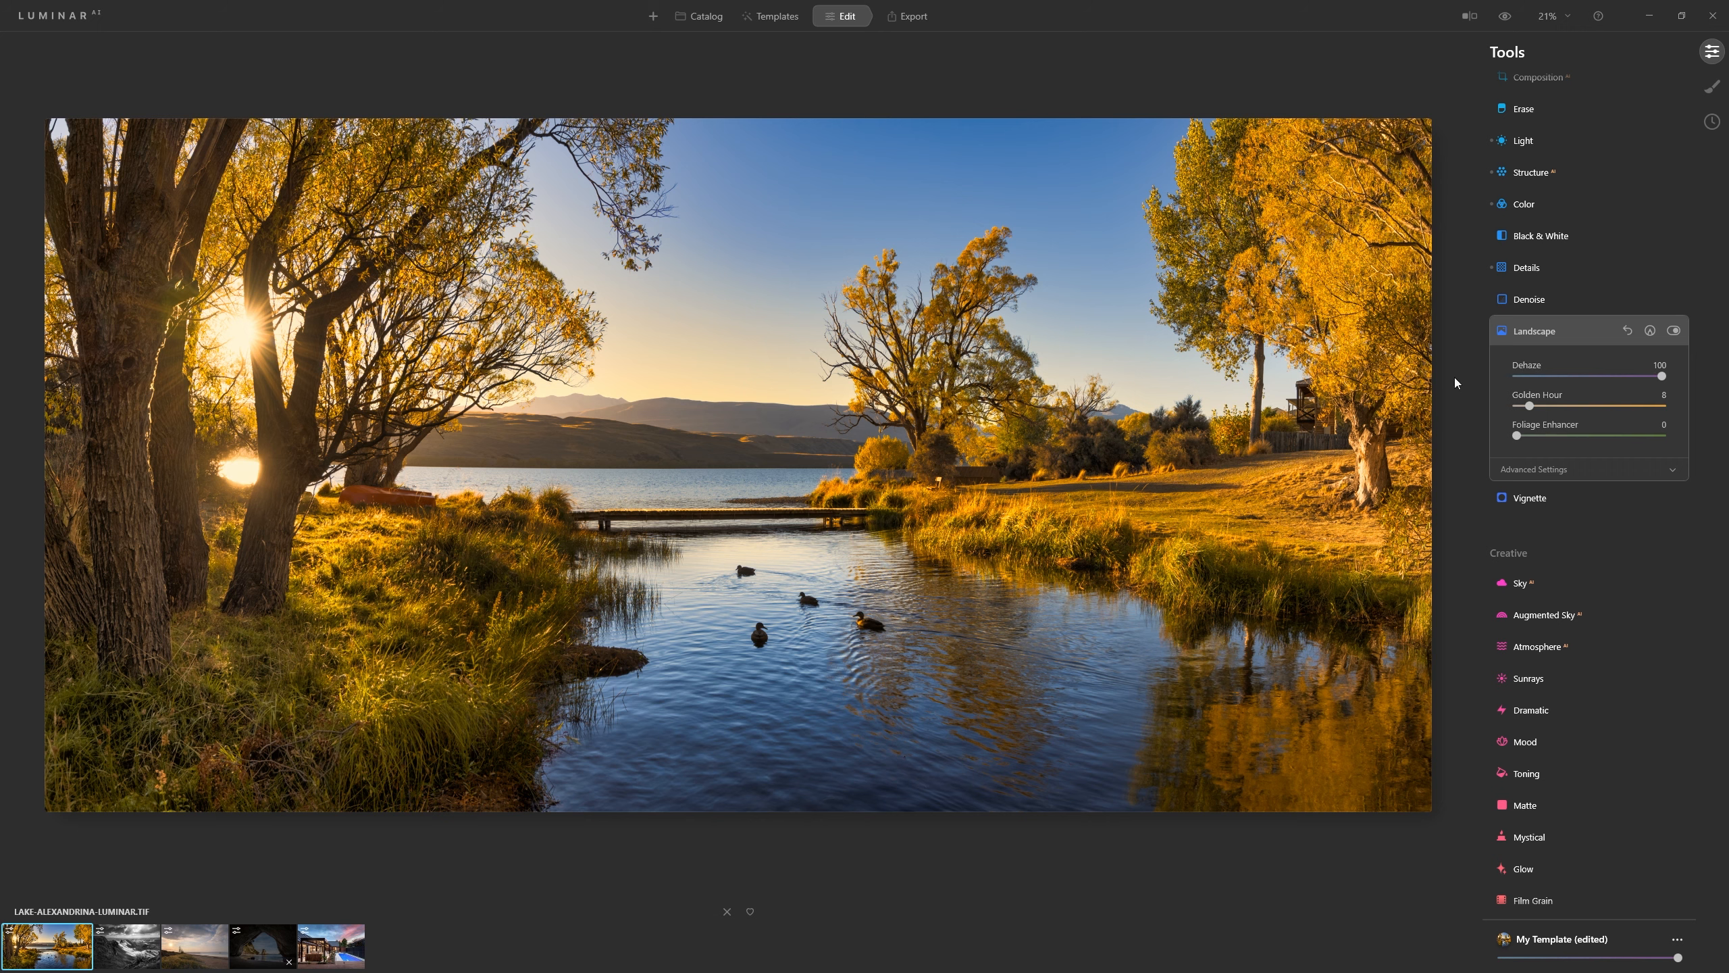
pyautogui.click(1674, 330)
pyautogui.click(1674, 331)
# Paint a mask that applies the Landscape adjustment to the distant hills and lake, using brush radii of 328 and 172
pyautogui.click(1650, 332)
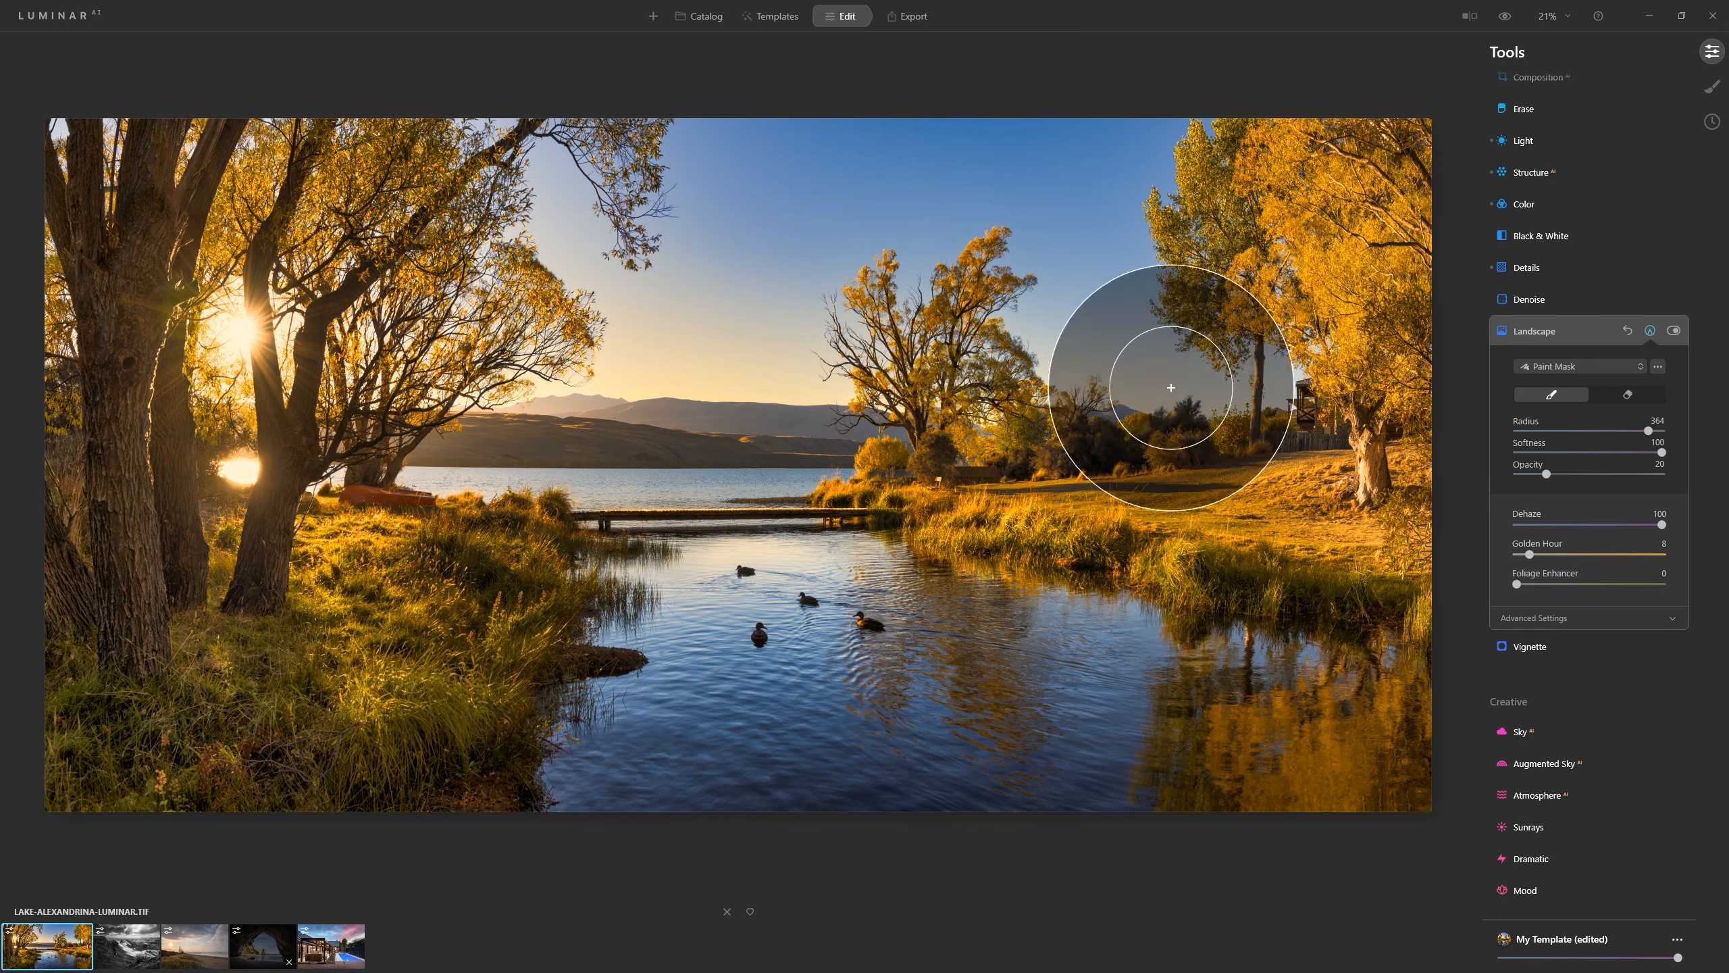
pyautogui.scroll(-6, 574, 347)
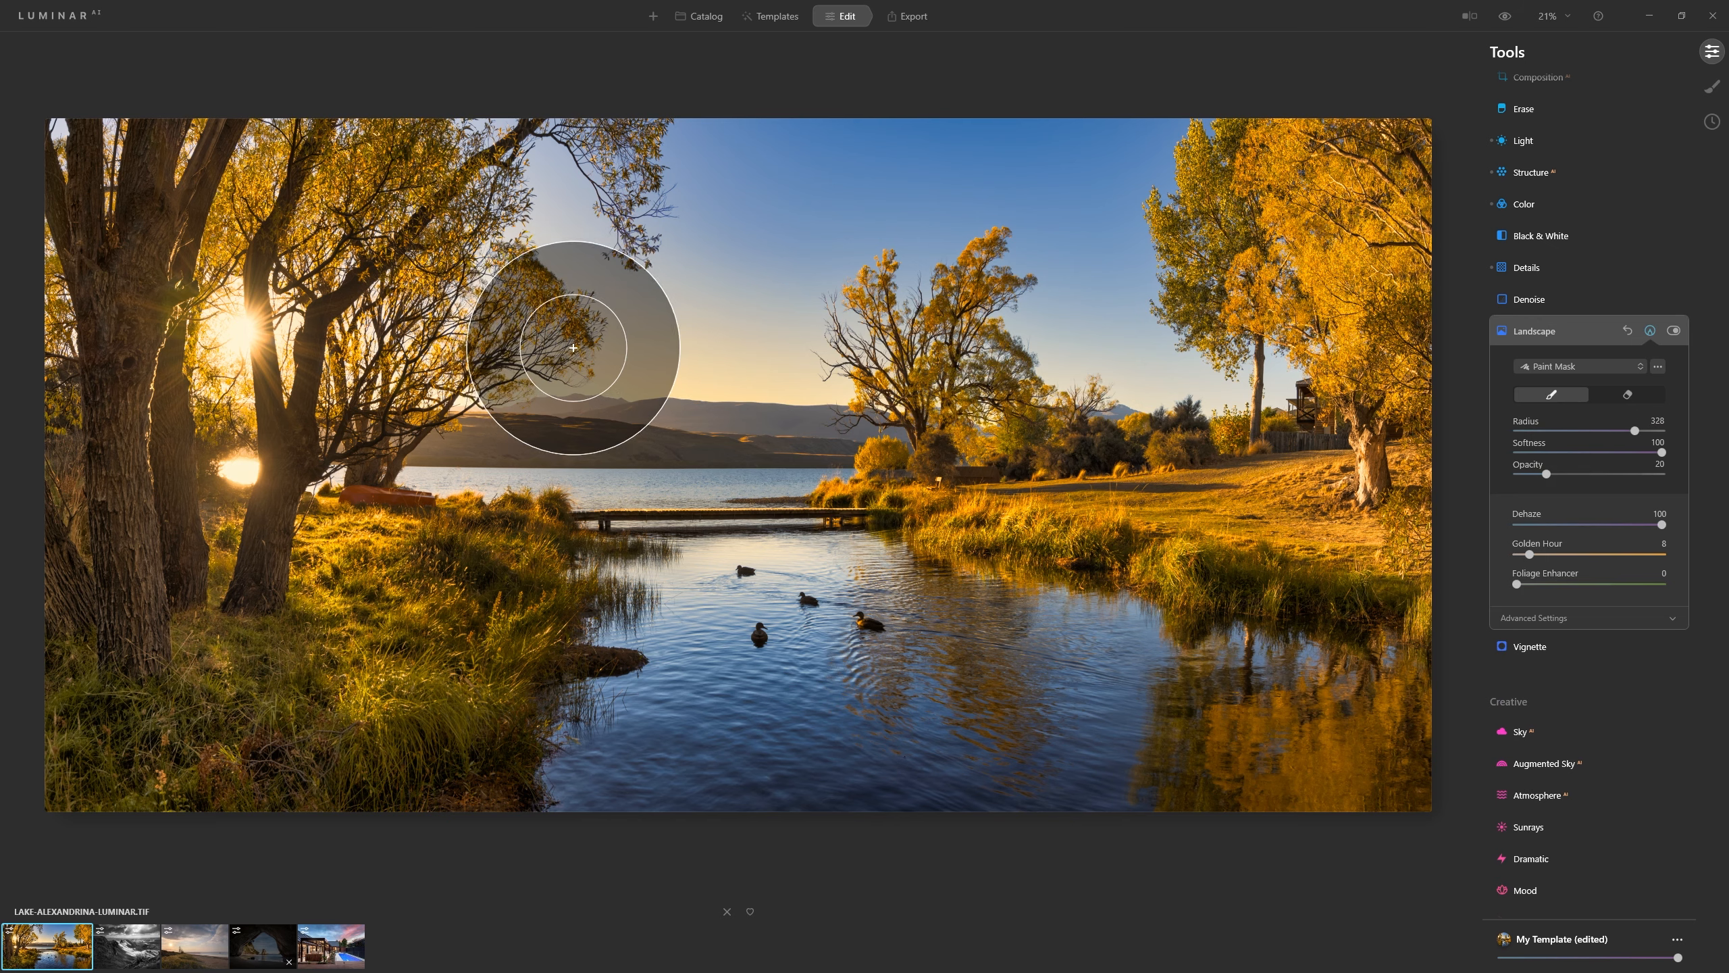
pyautogui.moveTo(498, 359)
pyautogui.mouseDown()
pyautogui.moveTo(869, 409)
pyautogui.moveTo(232, 328)
pyautogui.moveTo(455, 368)
pyautogui.moveTo(906, 367)
pyautogui.moveTo(504, 361)
pyautogui.moveTo(841, 406)
pyautogui.moveTo(772, 502)
pyautogui.moveTo(837, 511)
pyautogui.mouseUp()
pyautogui.scroll(-10, 1219, 482)
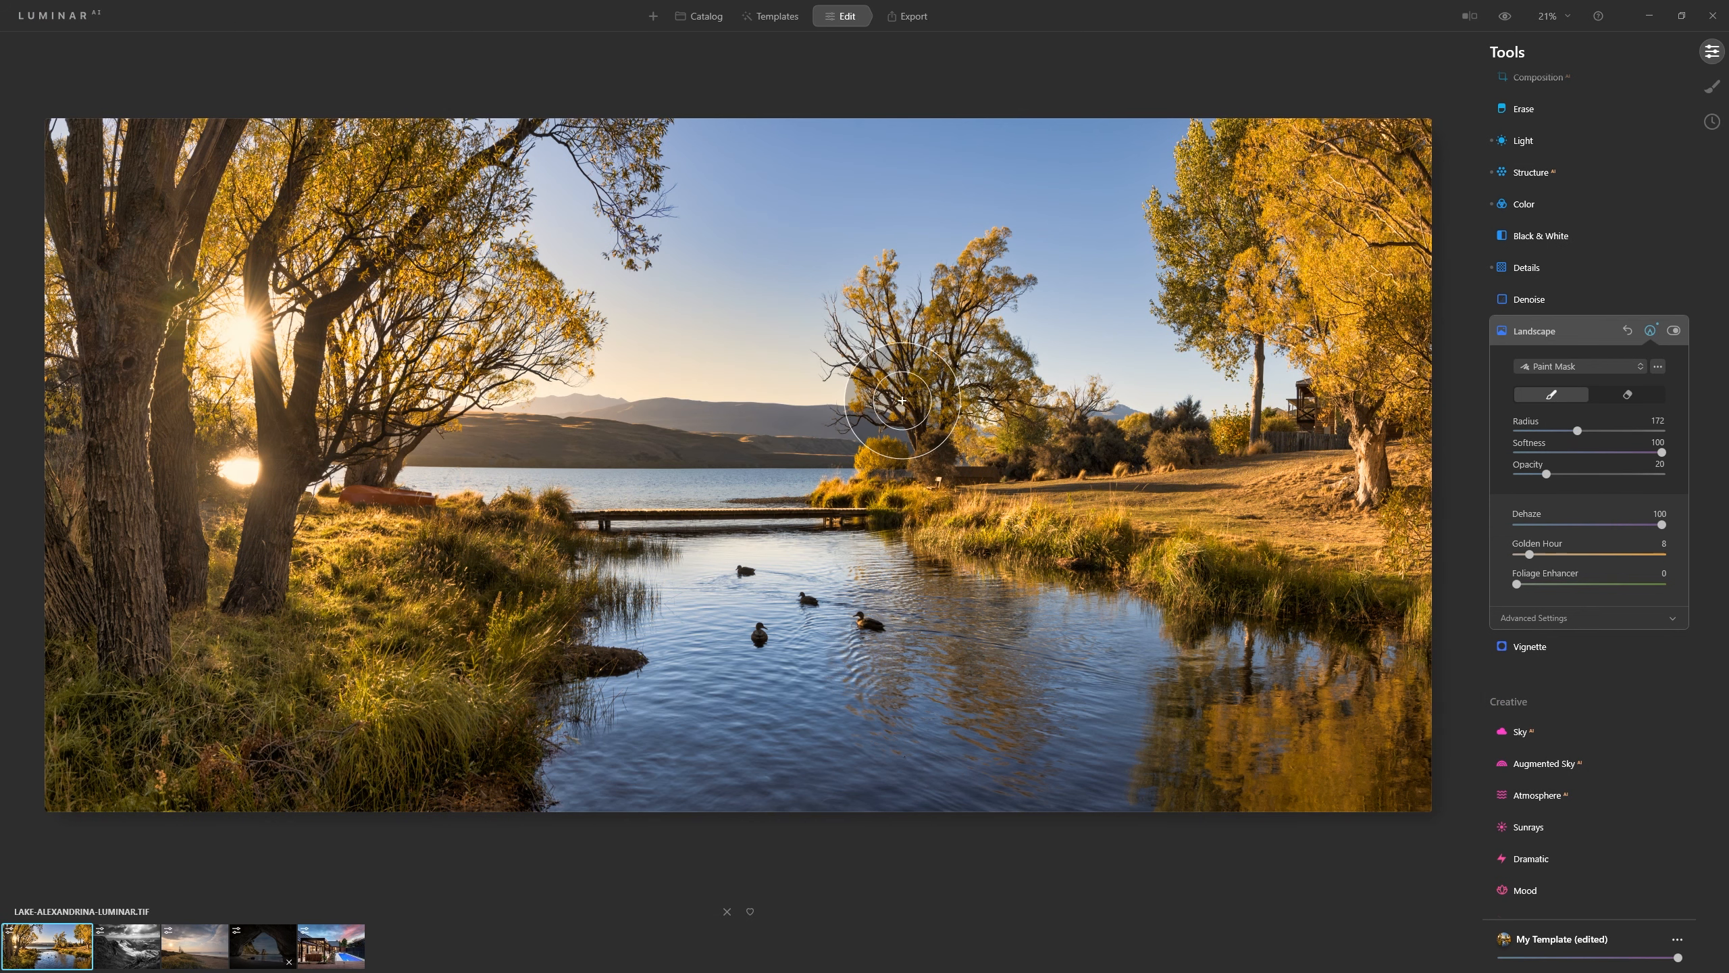
pyautogui.moveTo(753, 394)
pyautogui.mouseDown()
pyautogui.moveTo(458, 385)
pyautogui.moveTo(851, 386)
pyautogui.mouseUp()
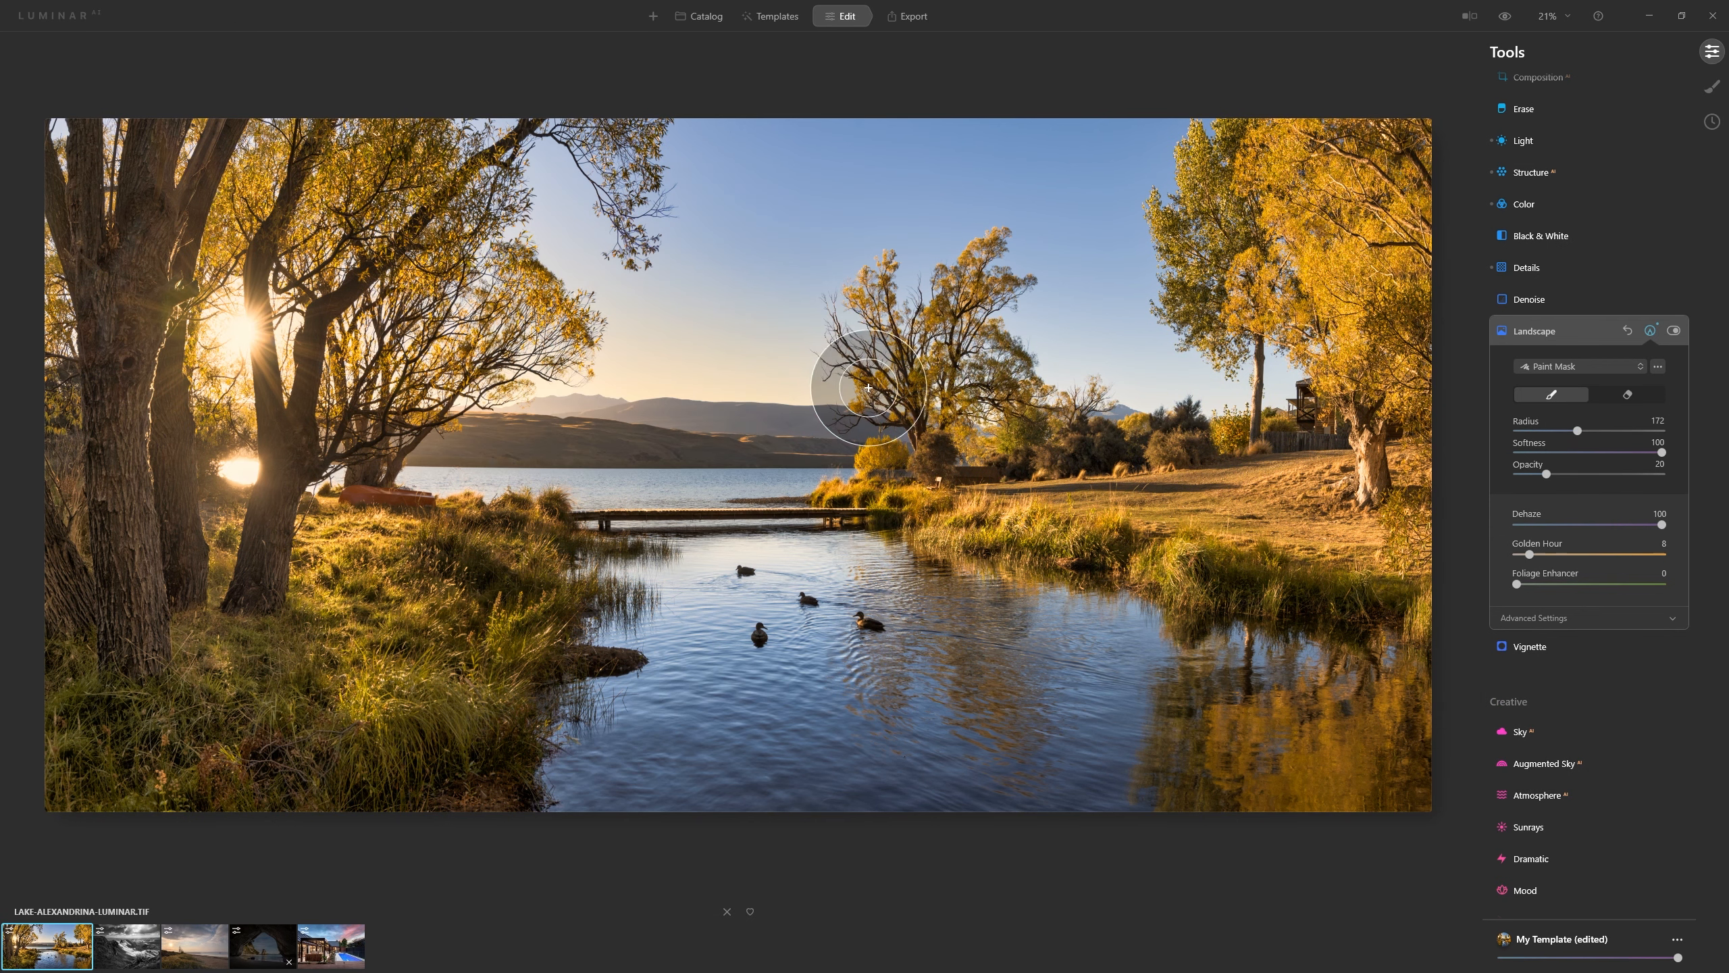
pyautogui.click(1675, 330)
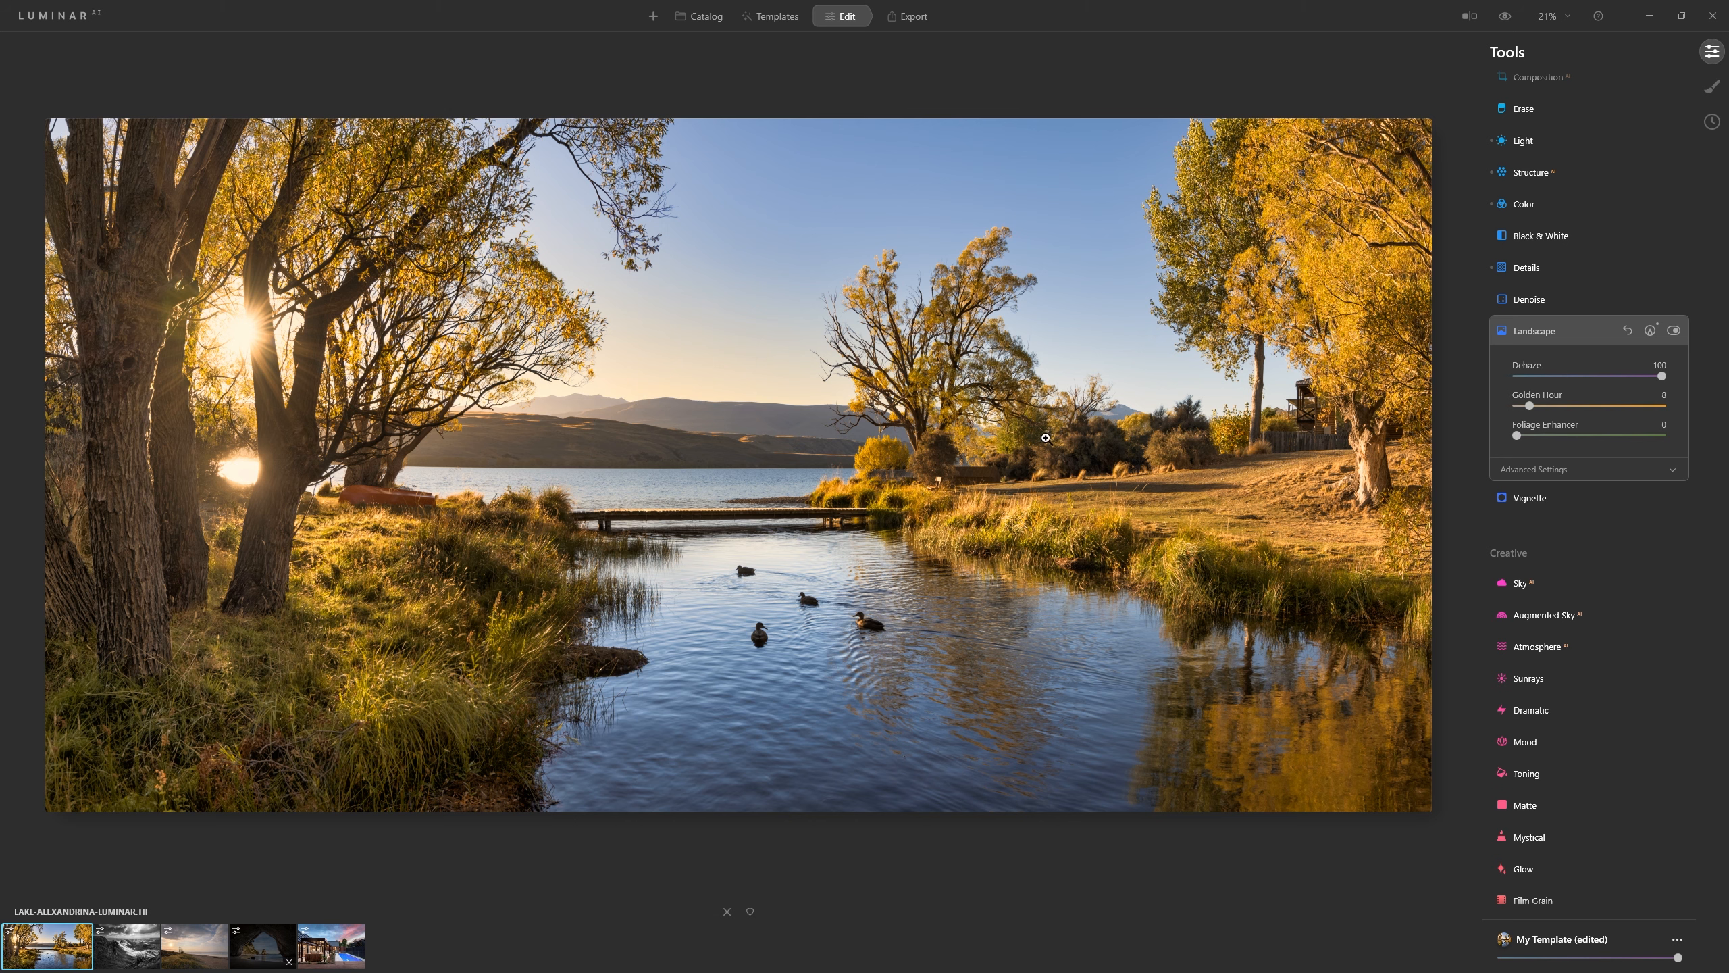
# Add a vignette with Amount -100, Size 71 and Roundness -55
pyautogui.click(1551, 498)
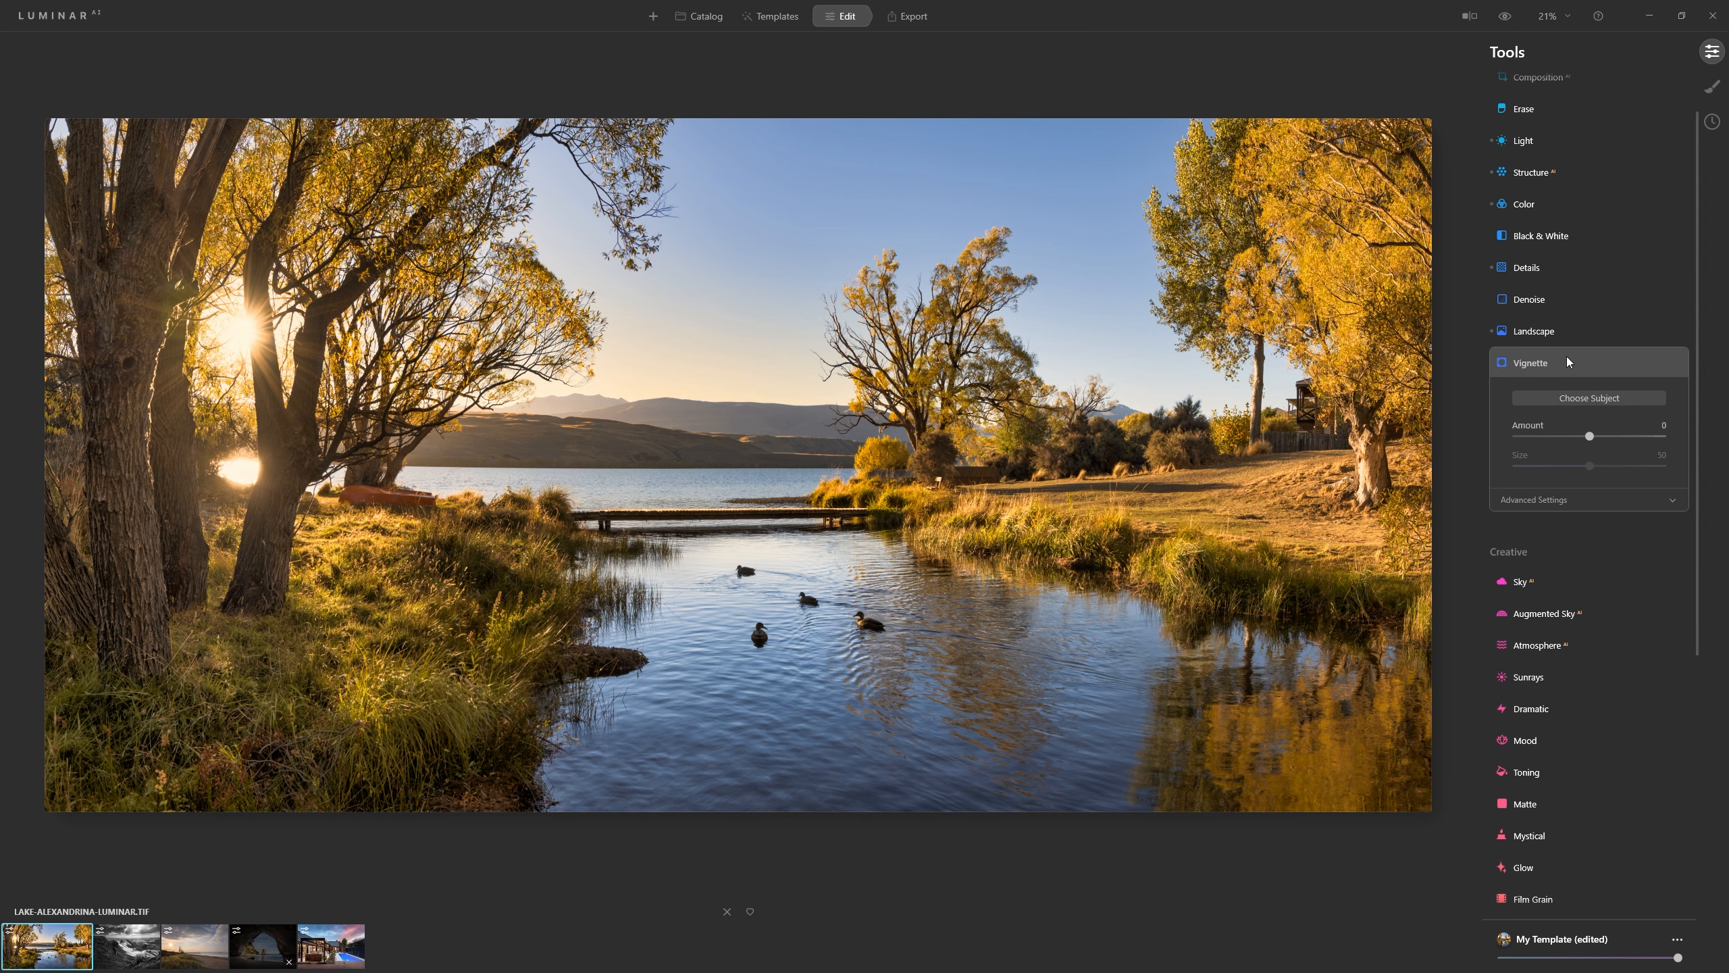
pyautogui.moveTo(1590, 436)
pyautogui.mouseDown()
pyautogui.moveTo(1529, 436)
pyautogui.moveTo(1645, 435)
pyautogui.moveTo(1578, 437)
pyautogui.mouseUp()
pyautogui.click(1548, 500)
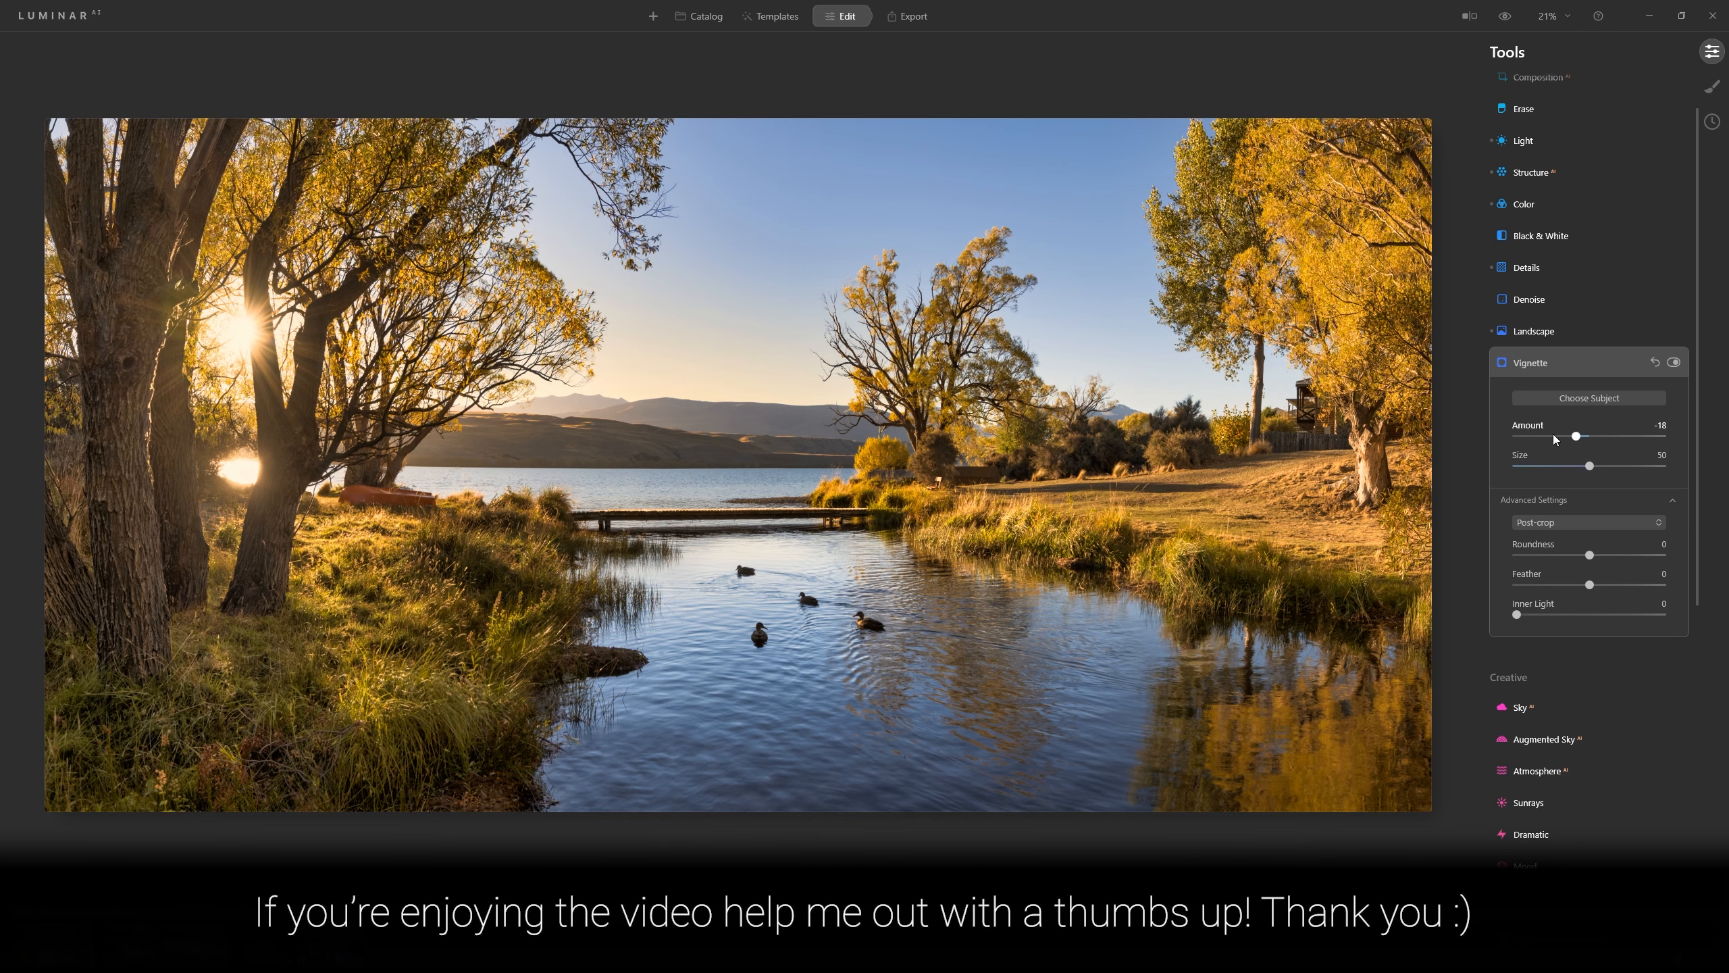
pyautogui.moveTo(1576, 436); pyautogui.dragTo(1468, 431)
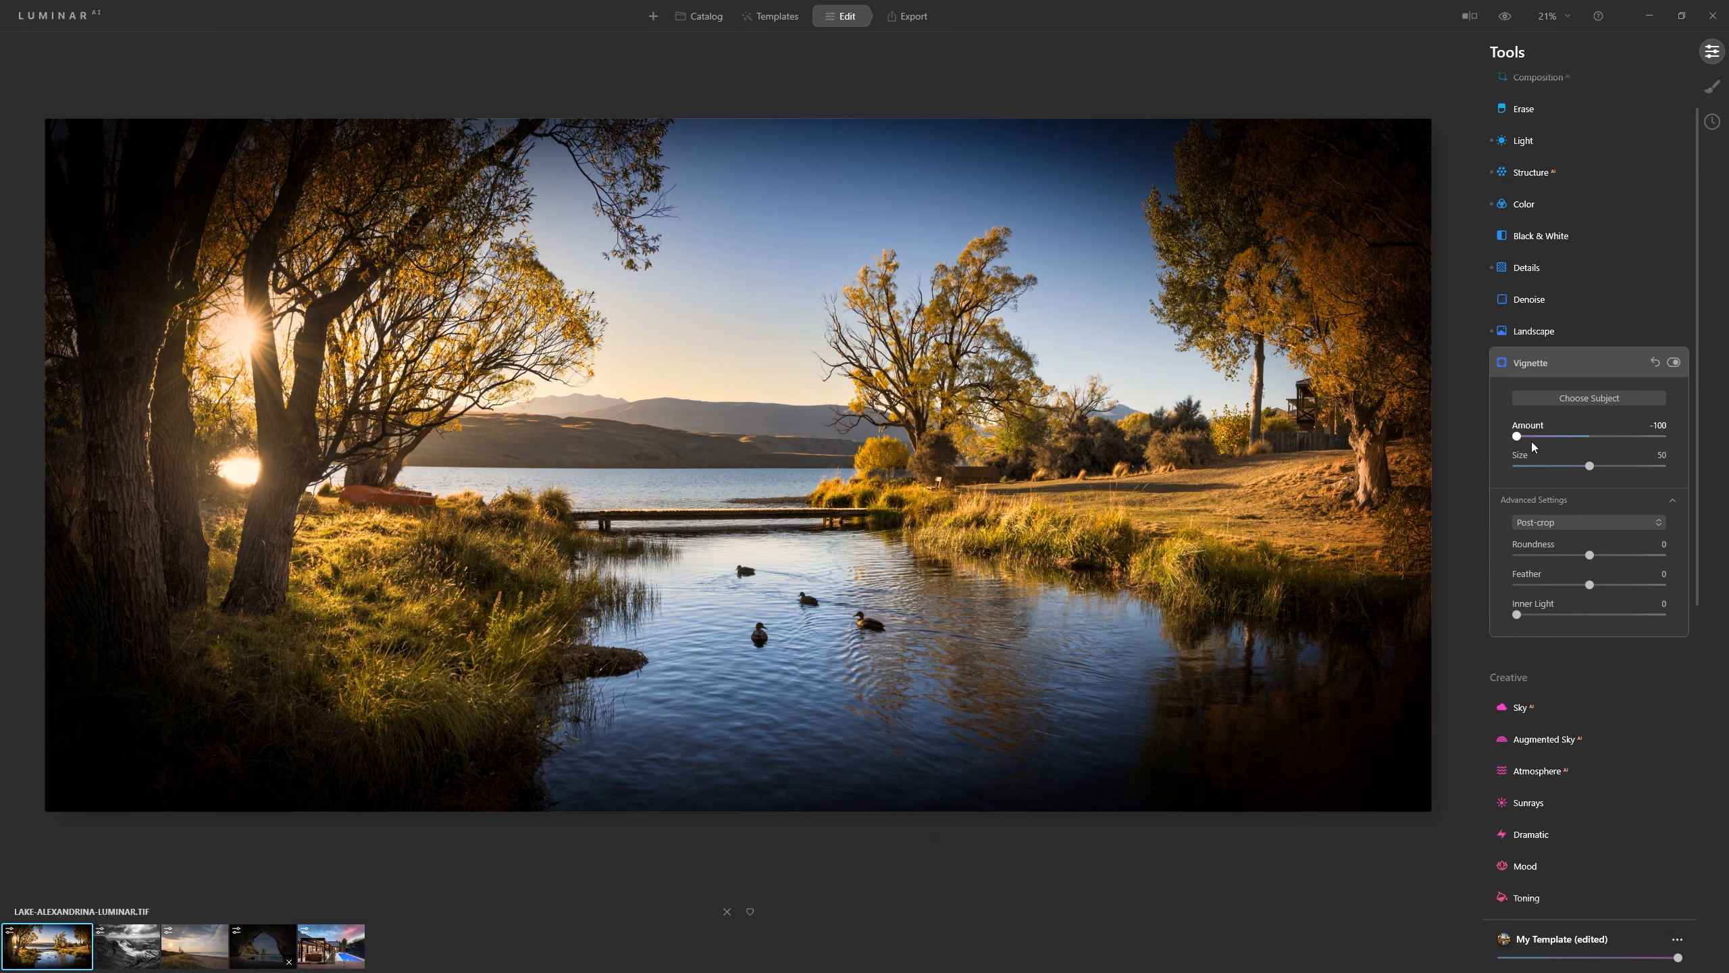
pyautogui.moveTo(1589, 467); pyautogui.dragTo(1627, 473)
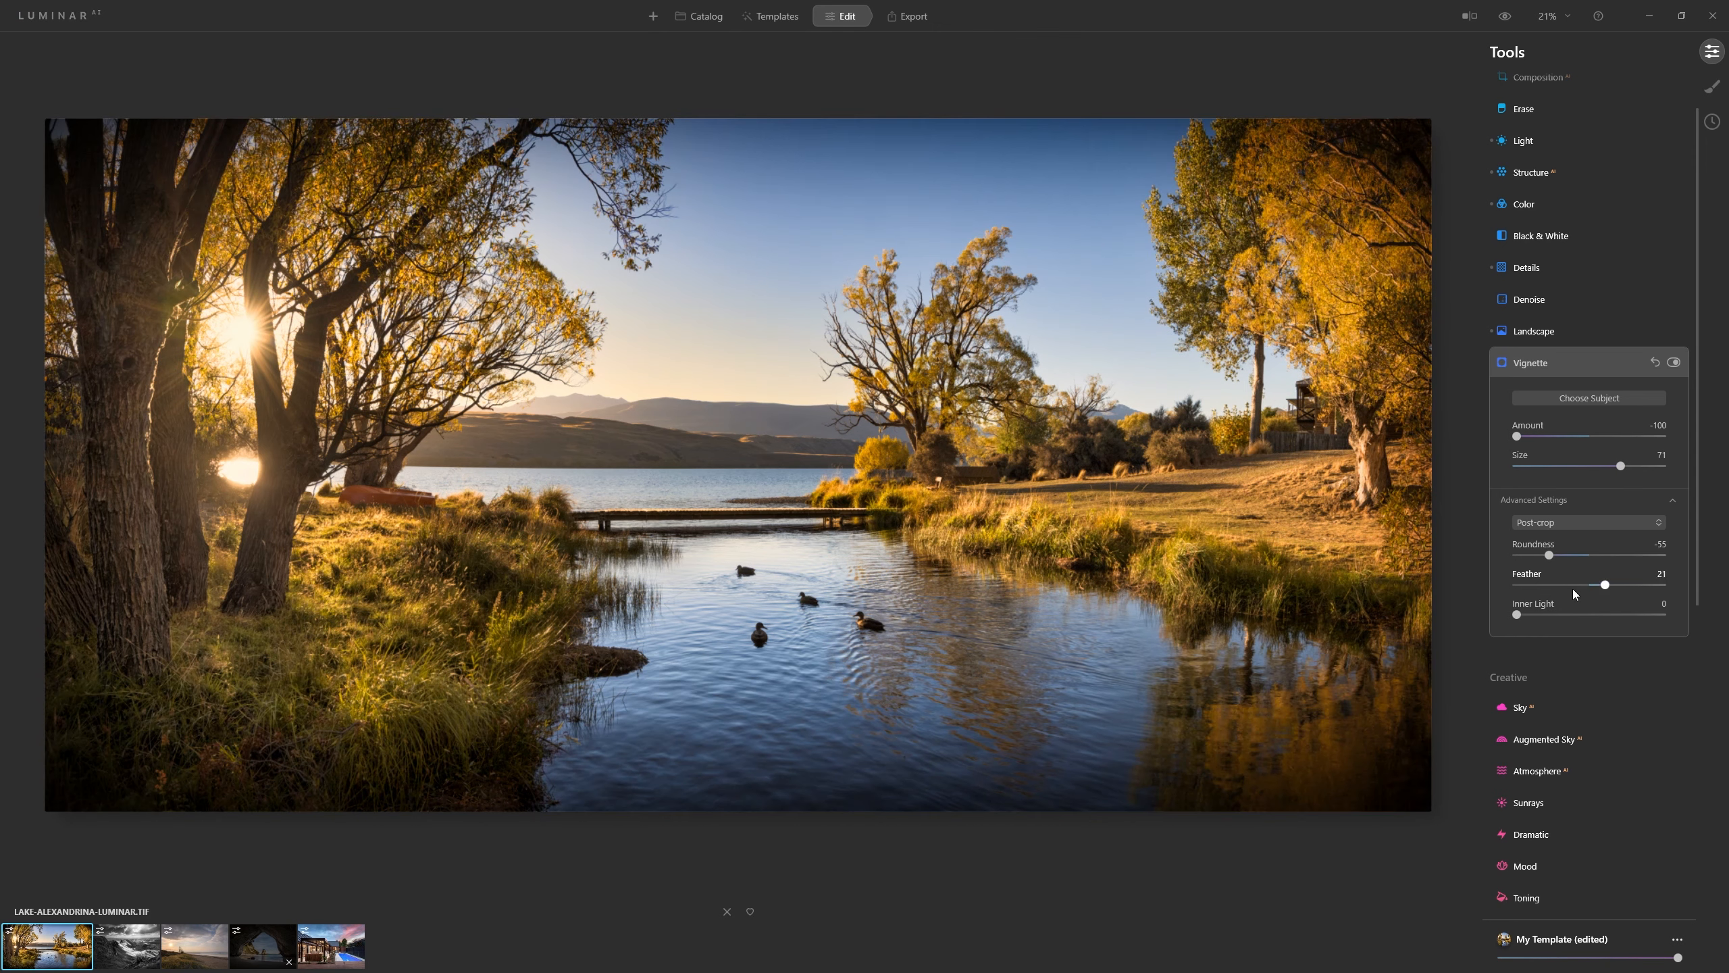
# Try the vignette's Feather at both extremes and leave it at 100, then set Roundness to -42 and Inner Light to 15
pyautogui.moveTo(1604, 584); pyautogui.dragTo(1675, 582)
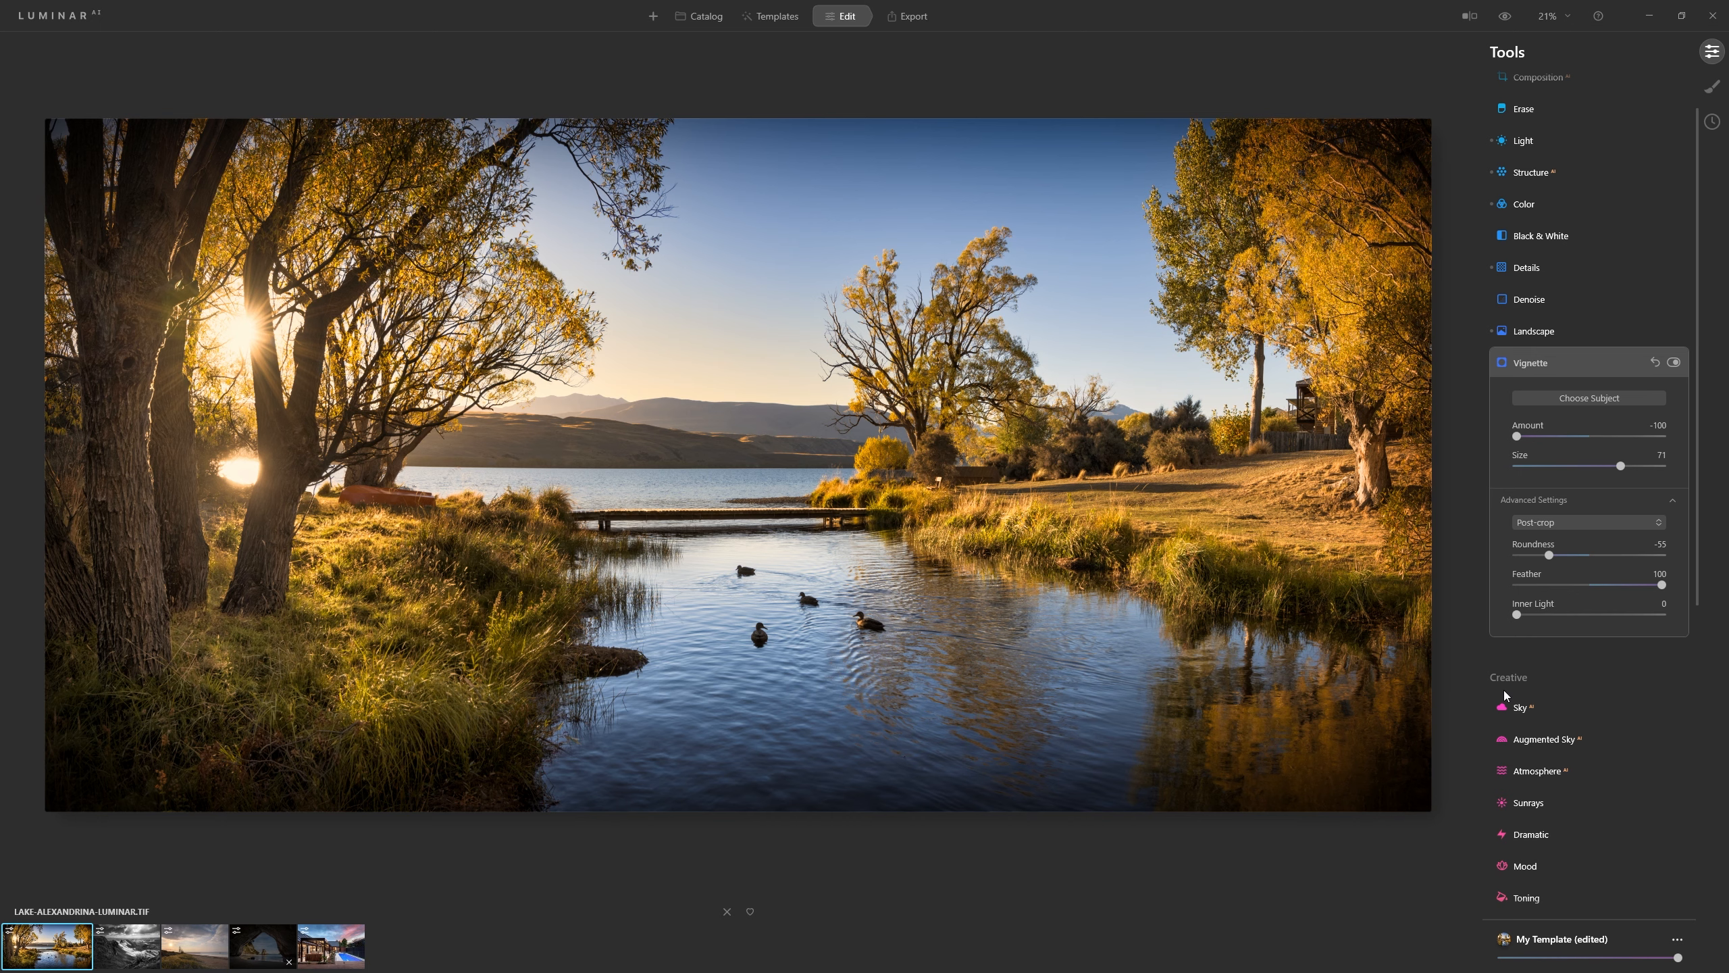
pyautogui.moveTo(1593, 584); pyautogui.dragTo(1496, 606)
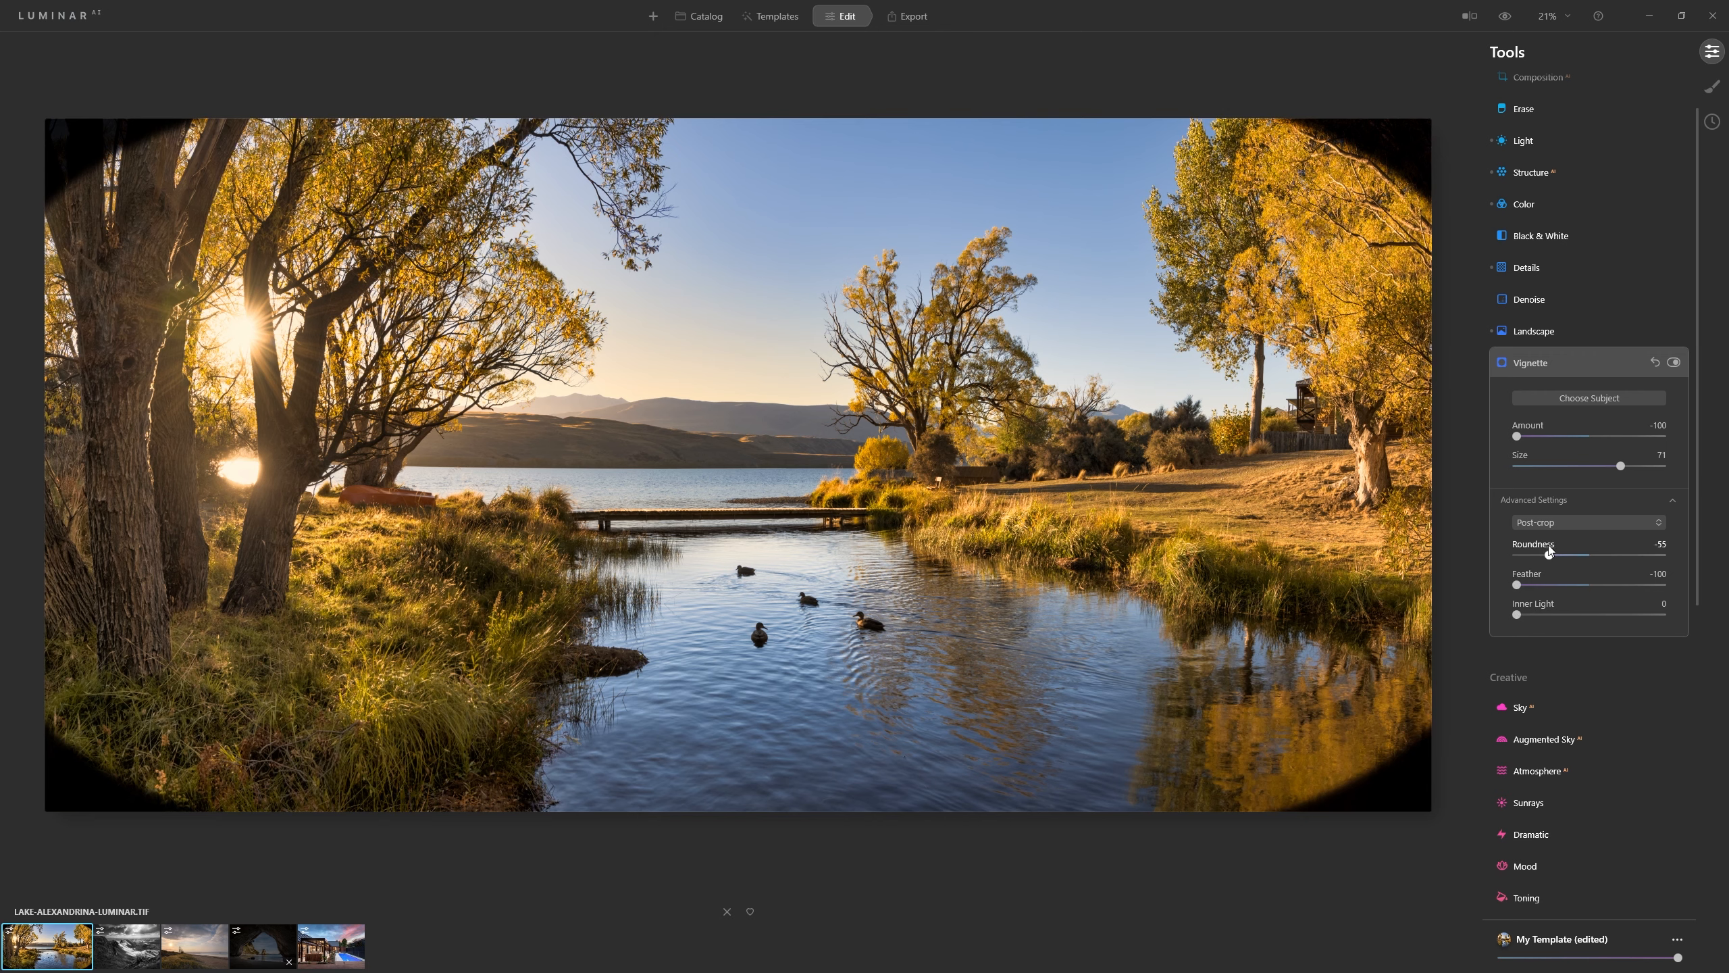
pyautogui.moveTo(1517, 584); pyautogui.dragTo(1672, 585)
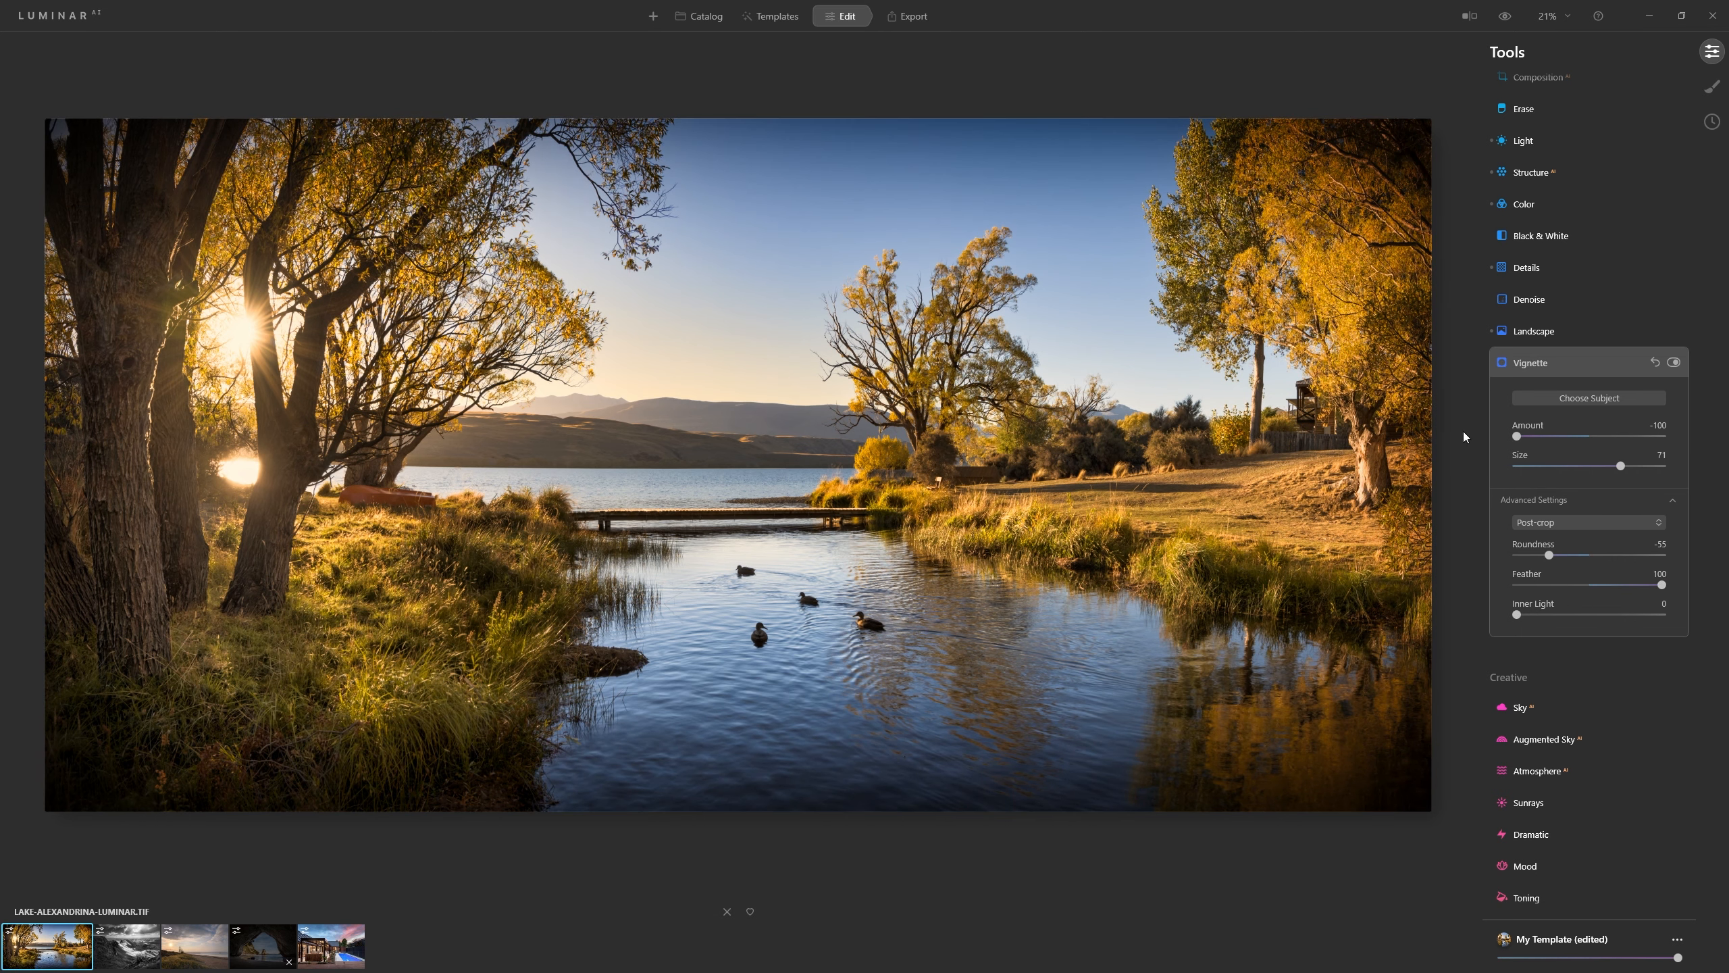
pyautogui.moveTo(1549, 555); pyautogui.dragTo(1559, 556)
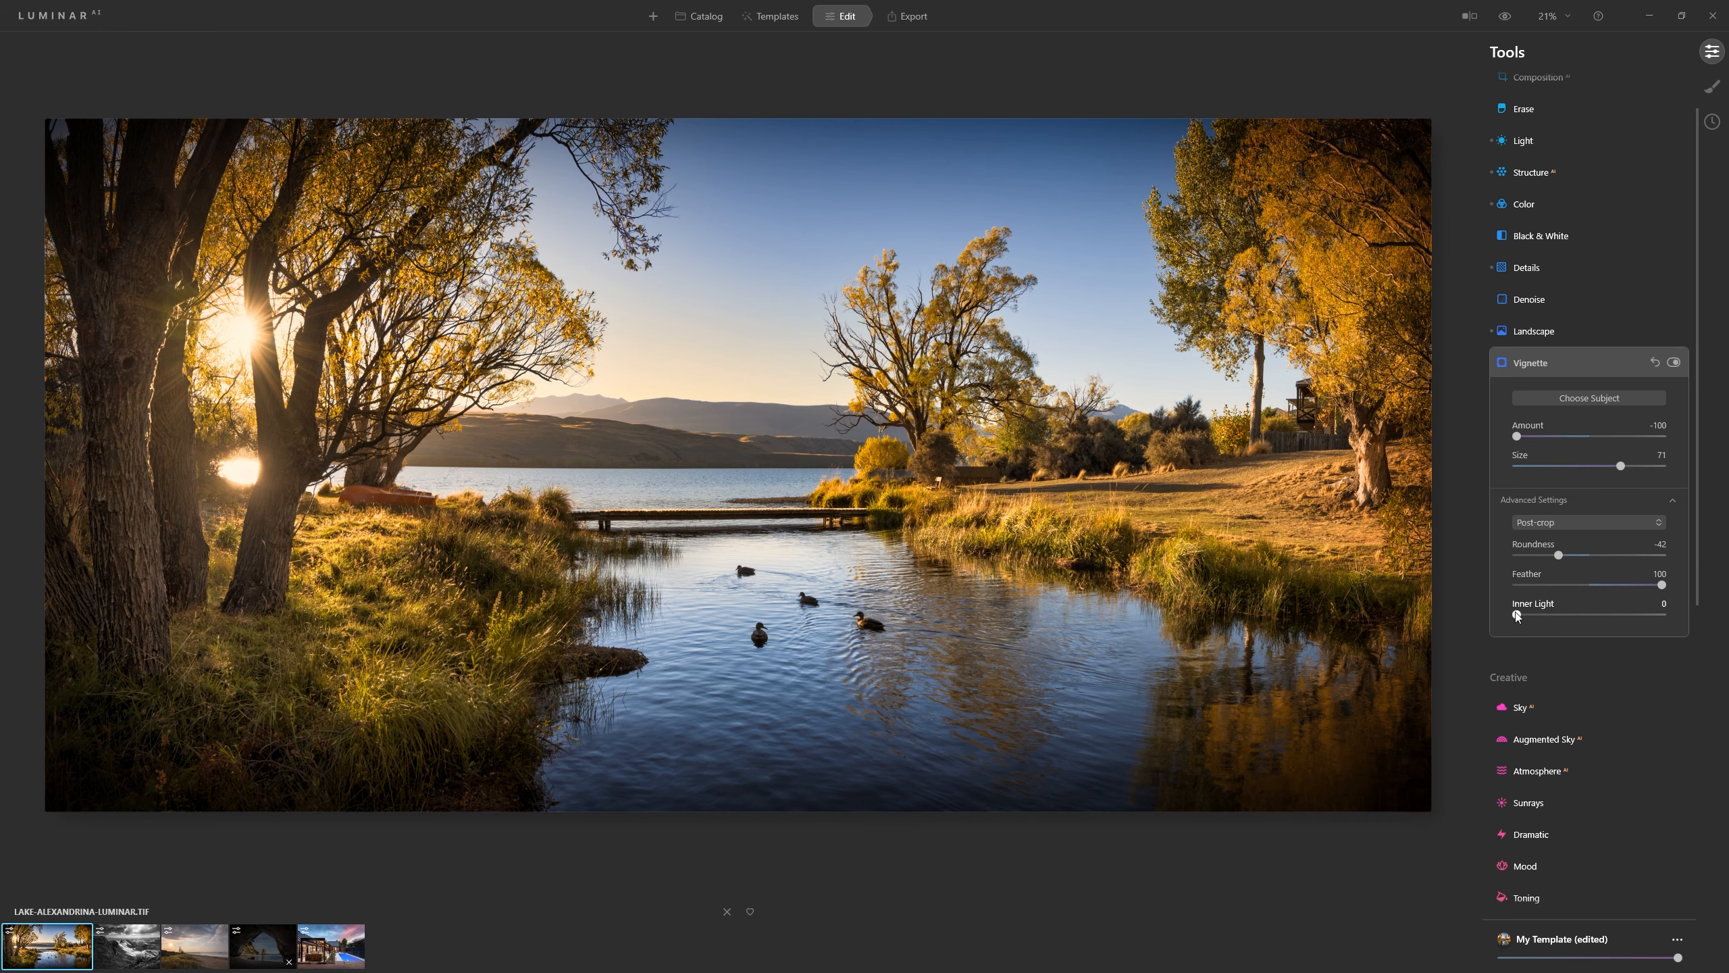
pyautogui.moveTo(1526, 616); pyautogui.dragTo(1563, 617)
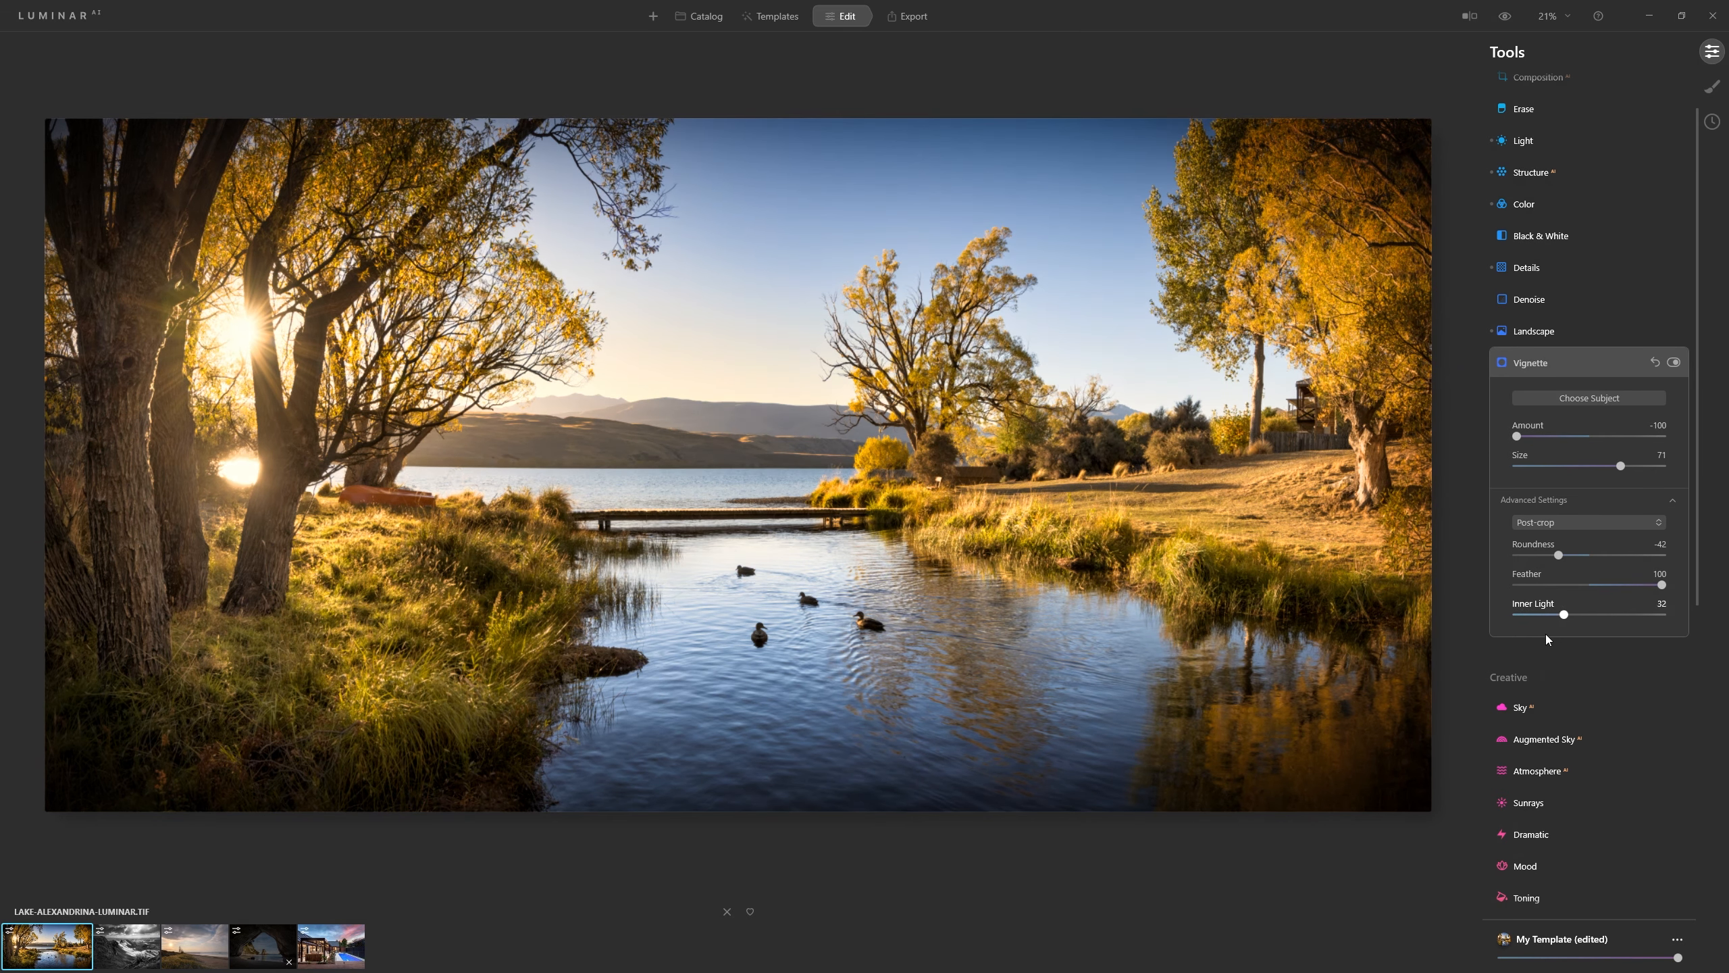
pyautogui.moveTo(1547, 630); pyautogui.dragTo(1502, 622)
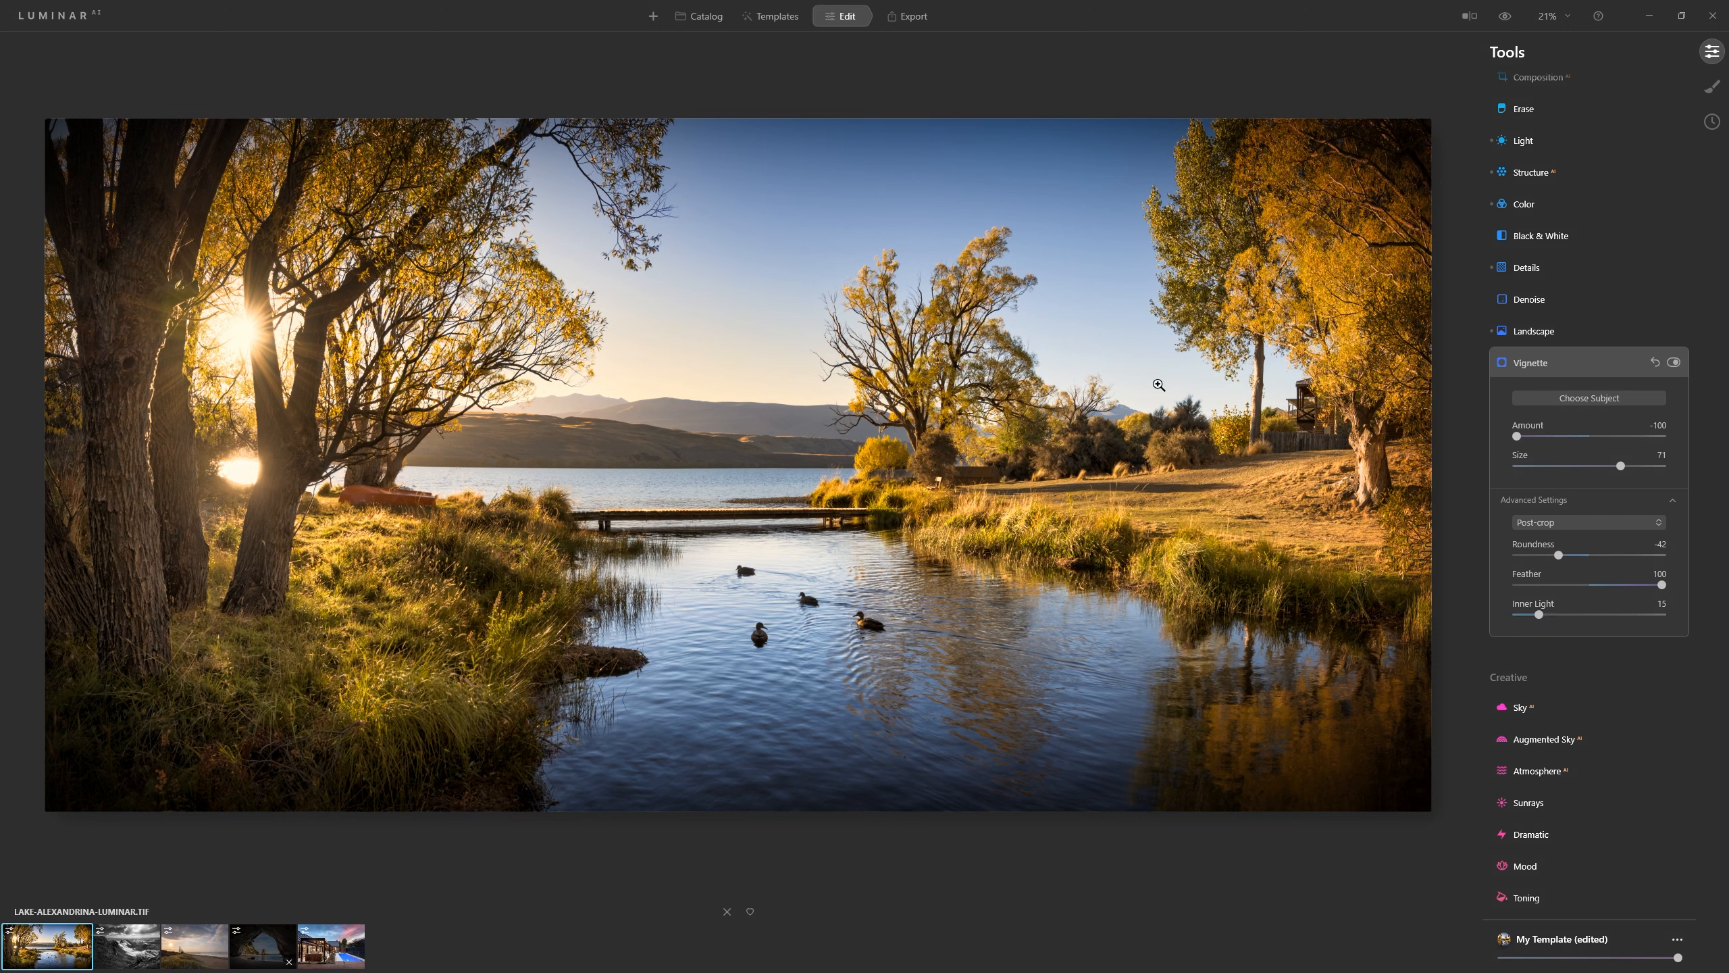
# Compare the photo with and without the vignette, and reduce the strength of its Amount
pyautogui.click(1675, 362)
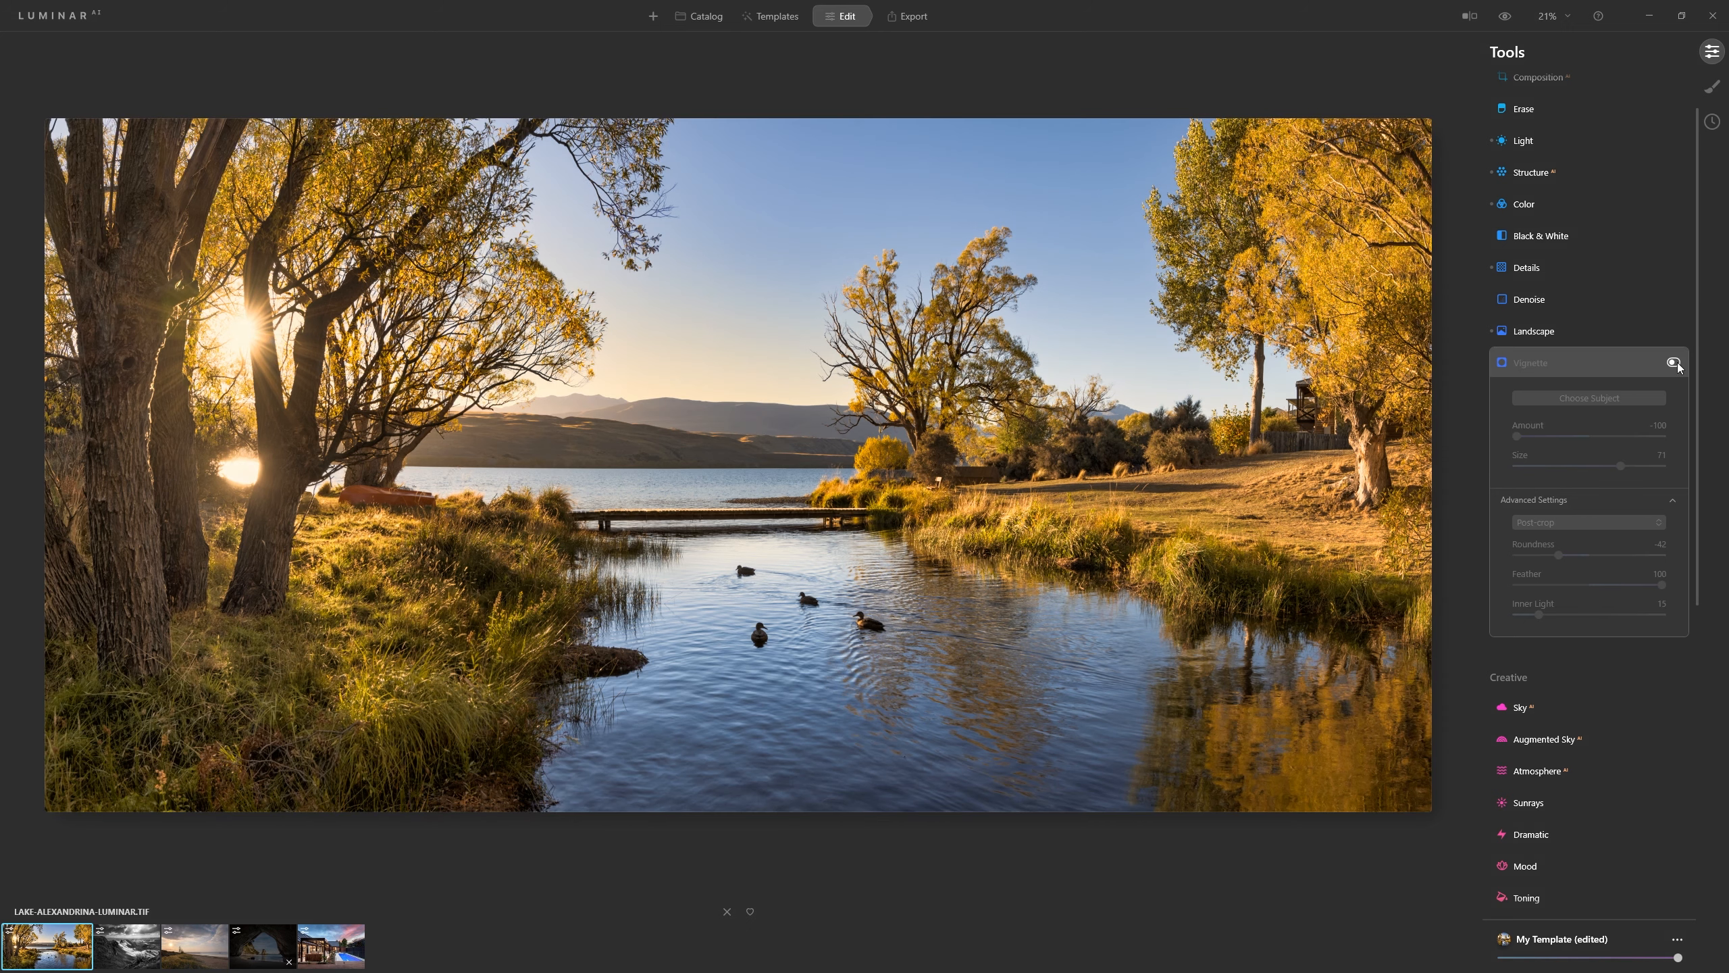
pyautogui.click(1675, 363)
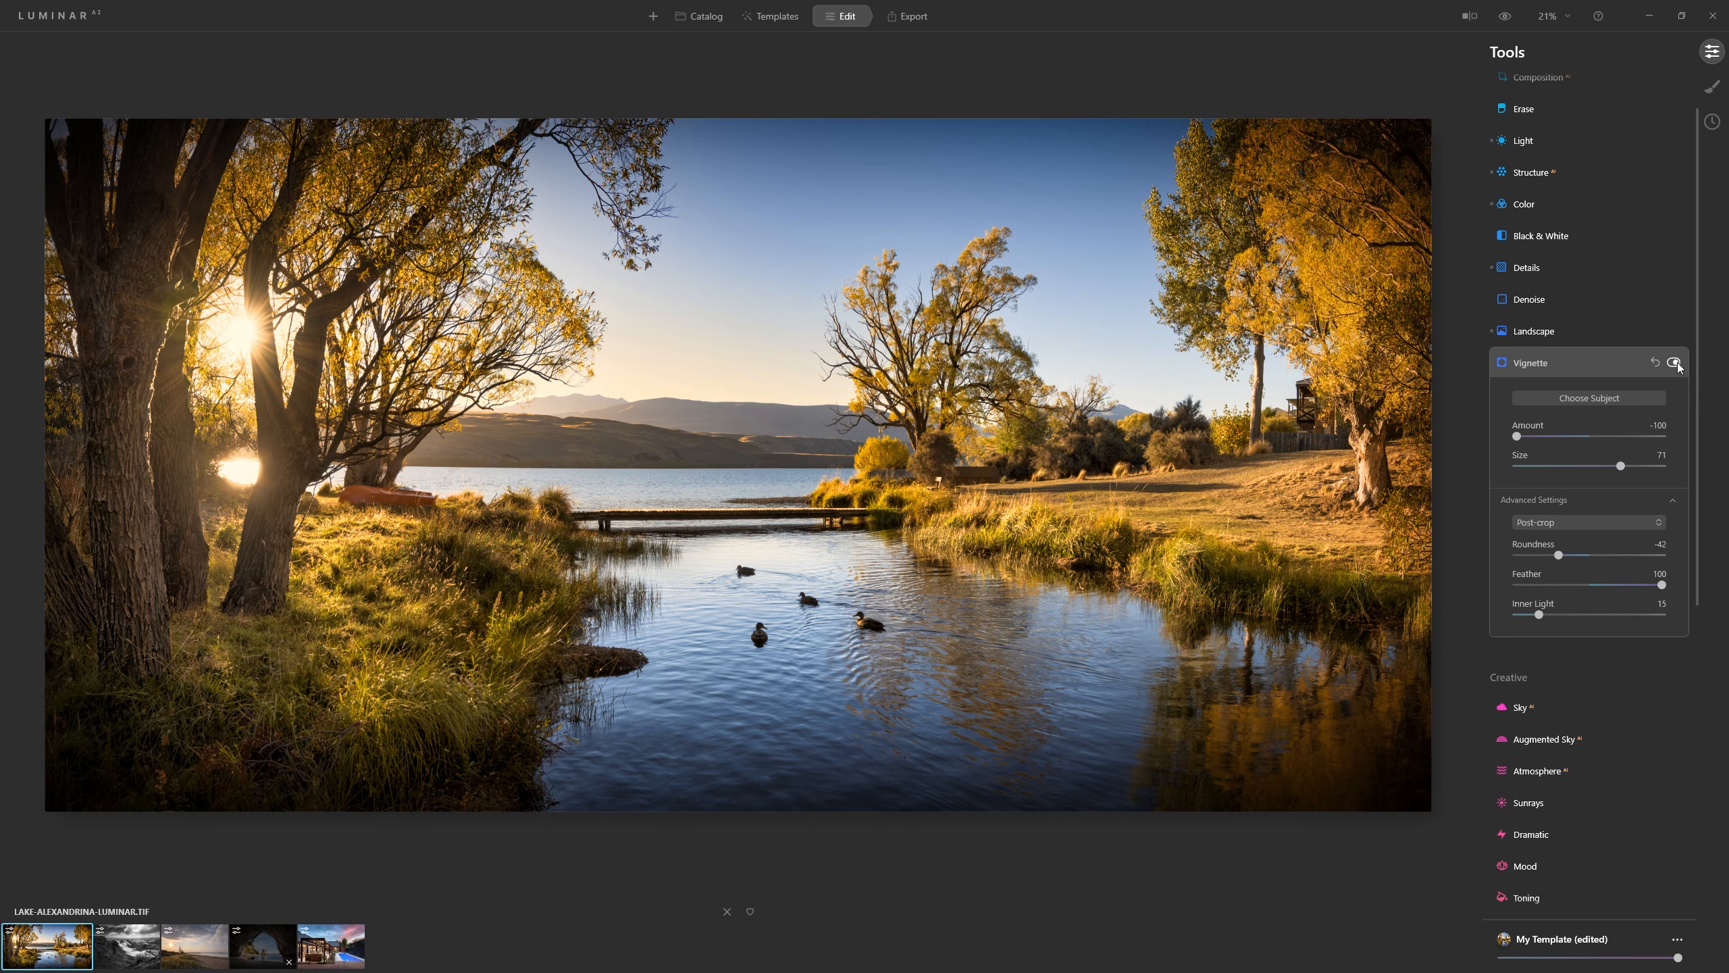
pyautogui.moveTo(1516, 436); pyautogui.dragTo(1553, 468)
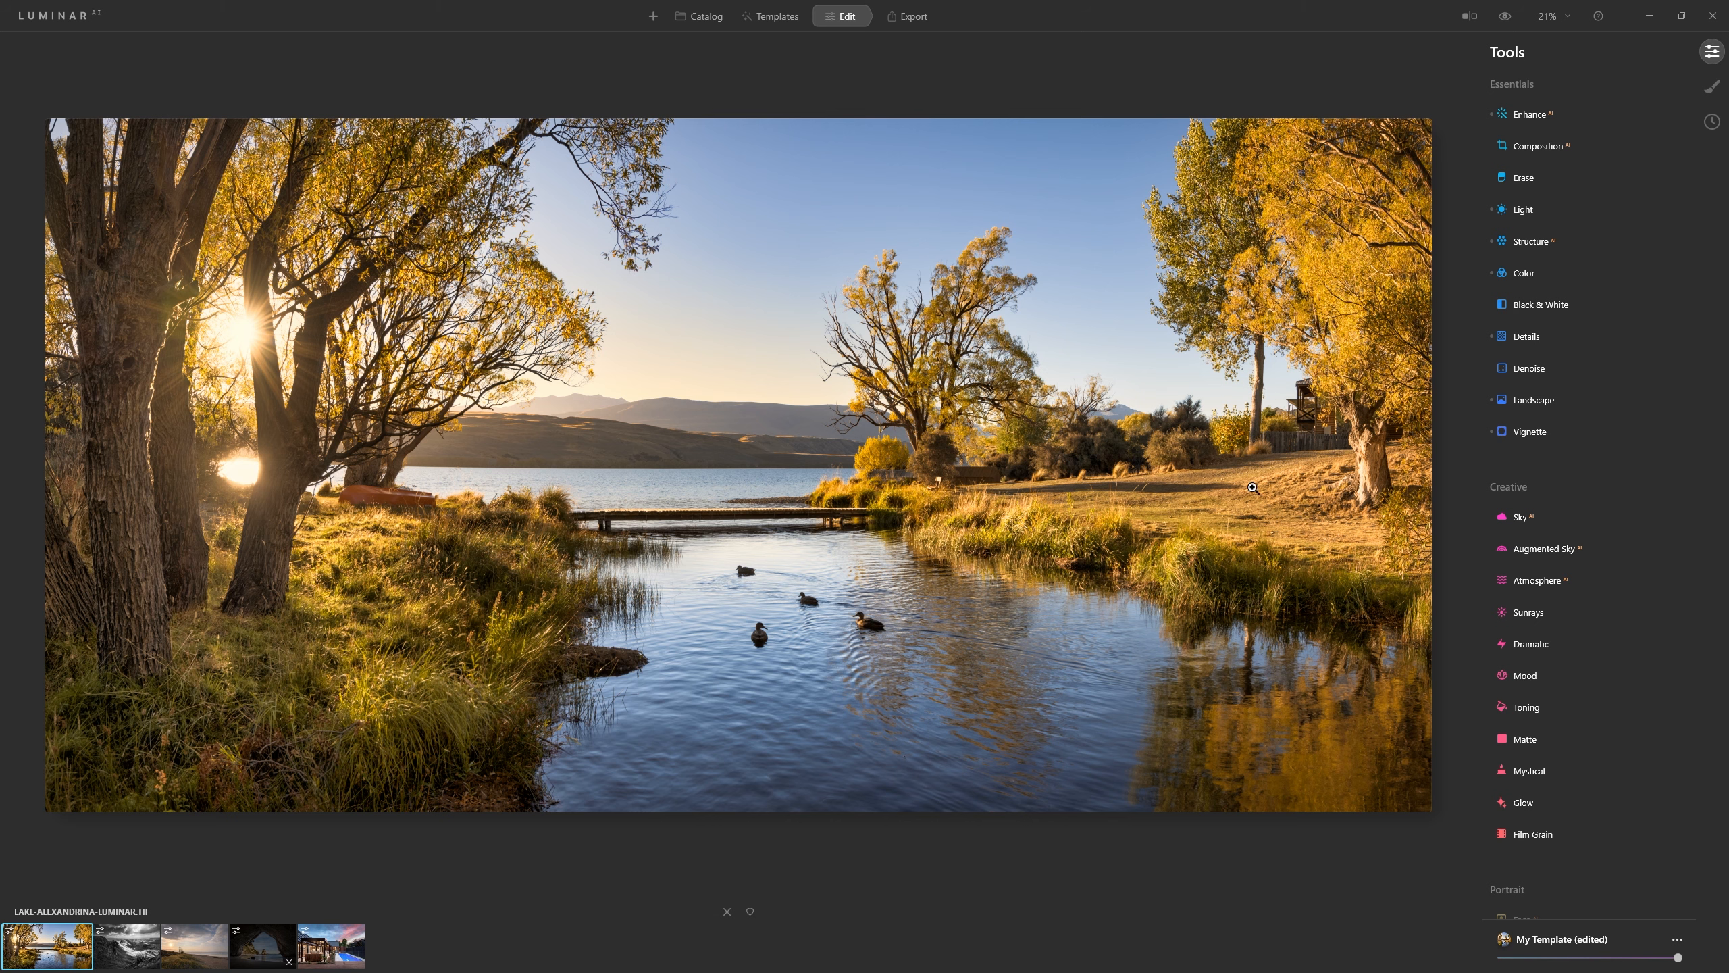
# Browse all available replacement skies and try the sunset sky ssk-into-the-sunset-11 on the photo
pyautogui.click(1545, 516)
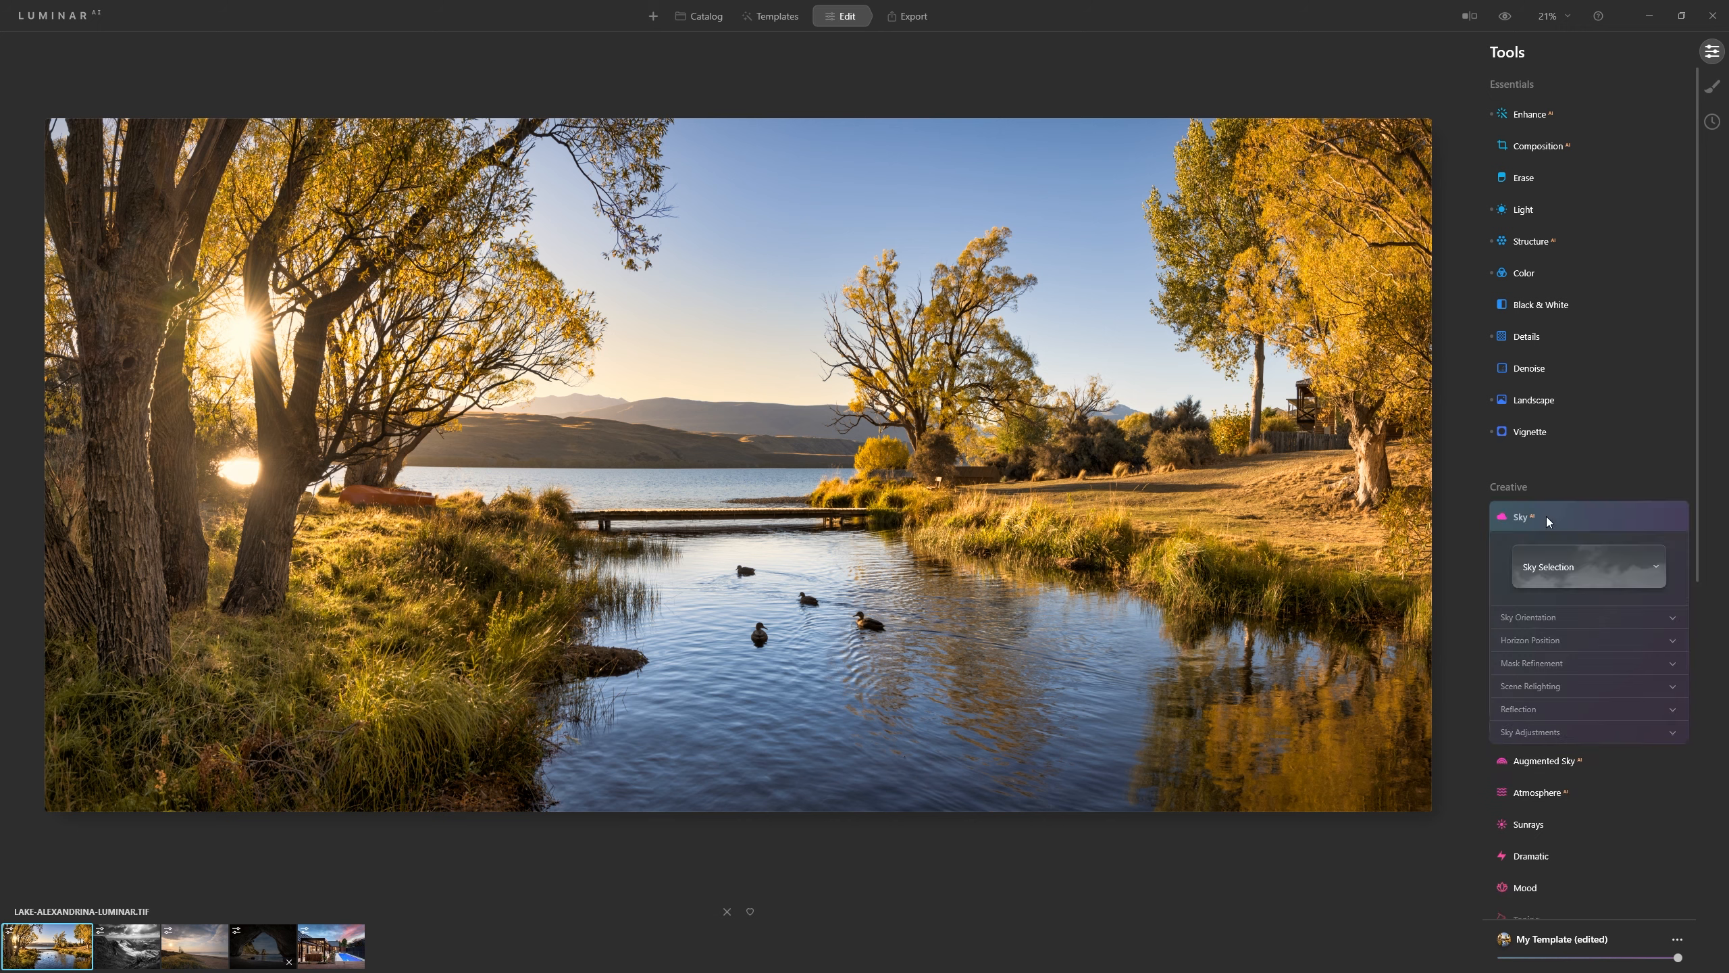
pyautogui.click(1551, 566)
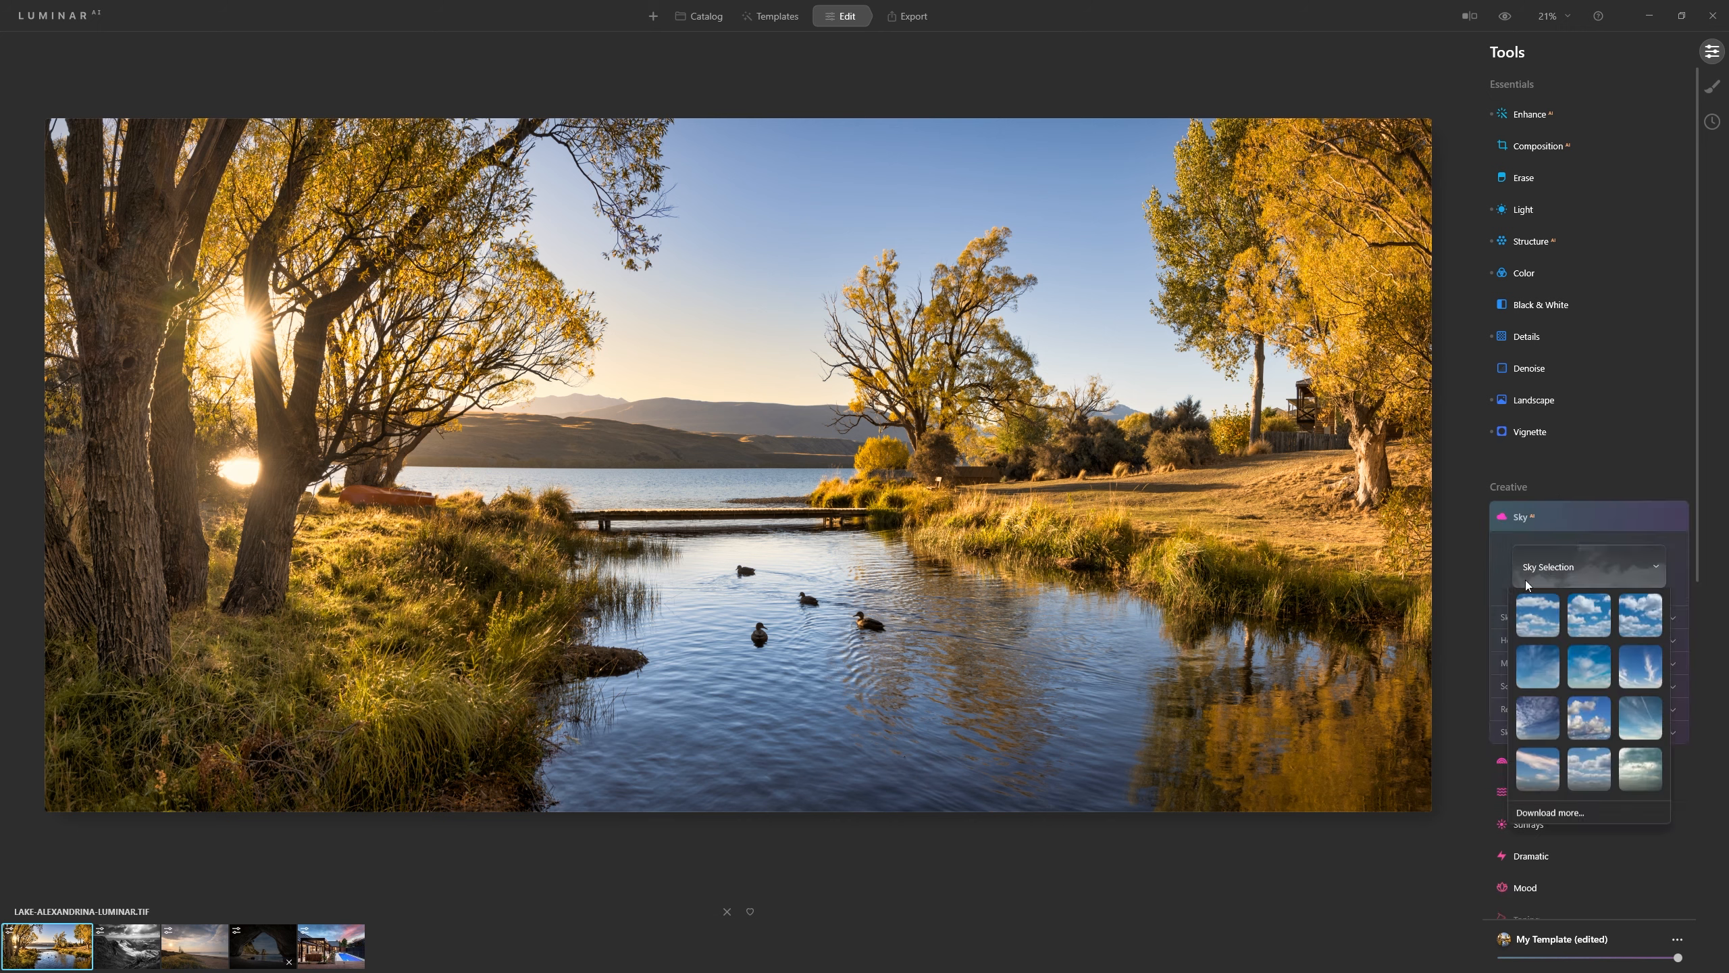
pyautogui.moveTo(1665, 628); pyautogui.dragTo(1670, 706)
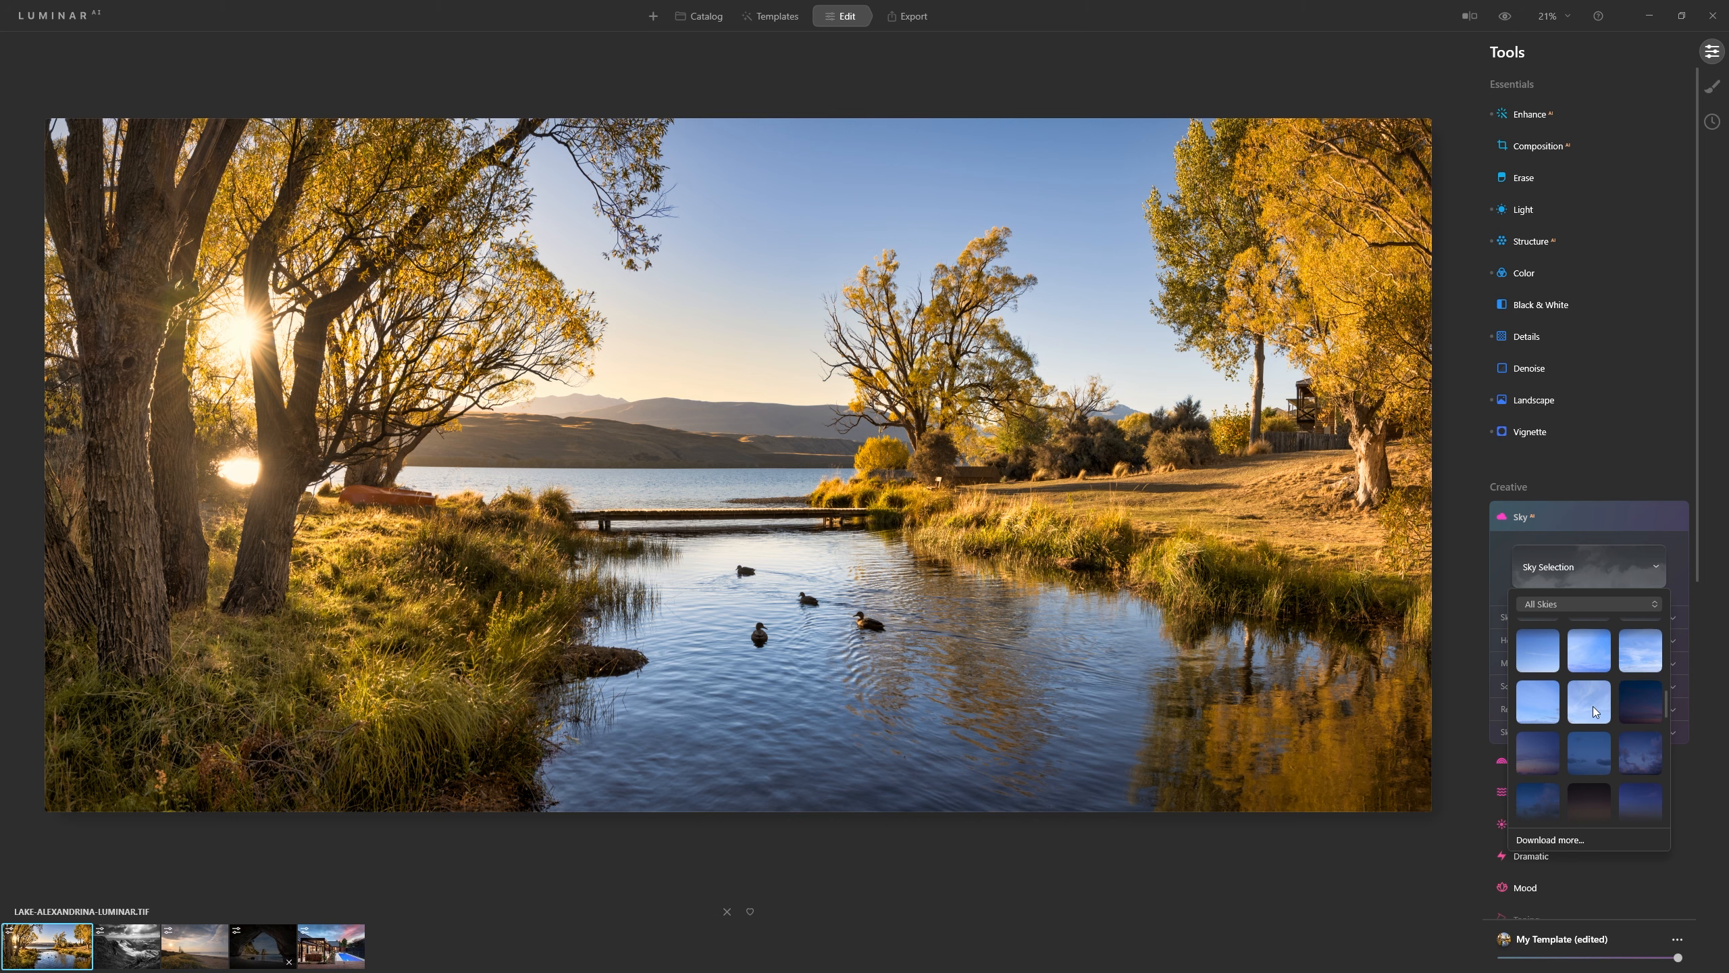
pyautogui.scroll(-3, 1593, 706)
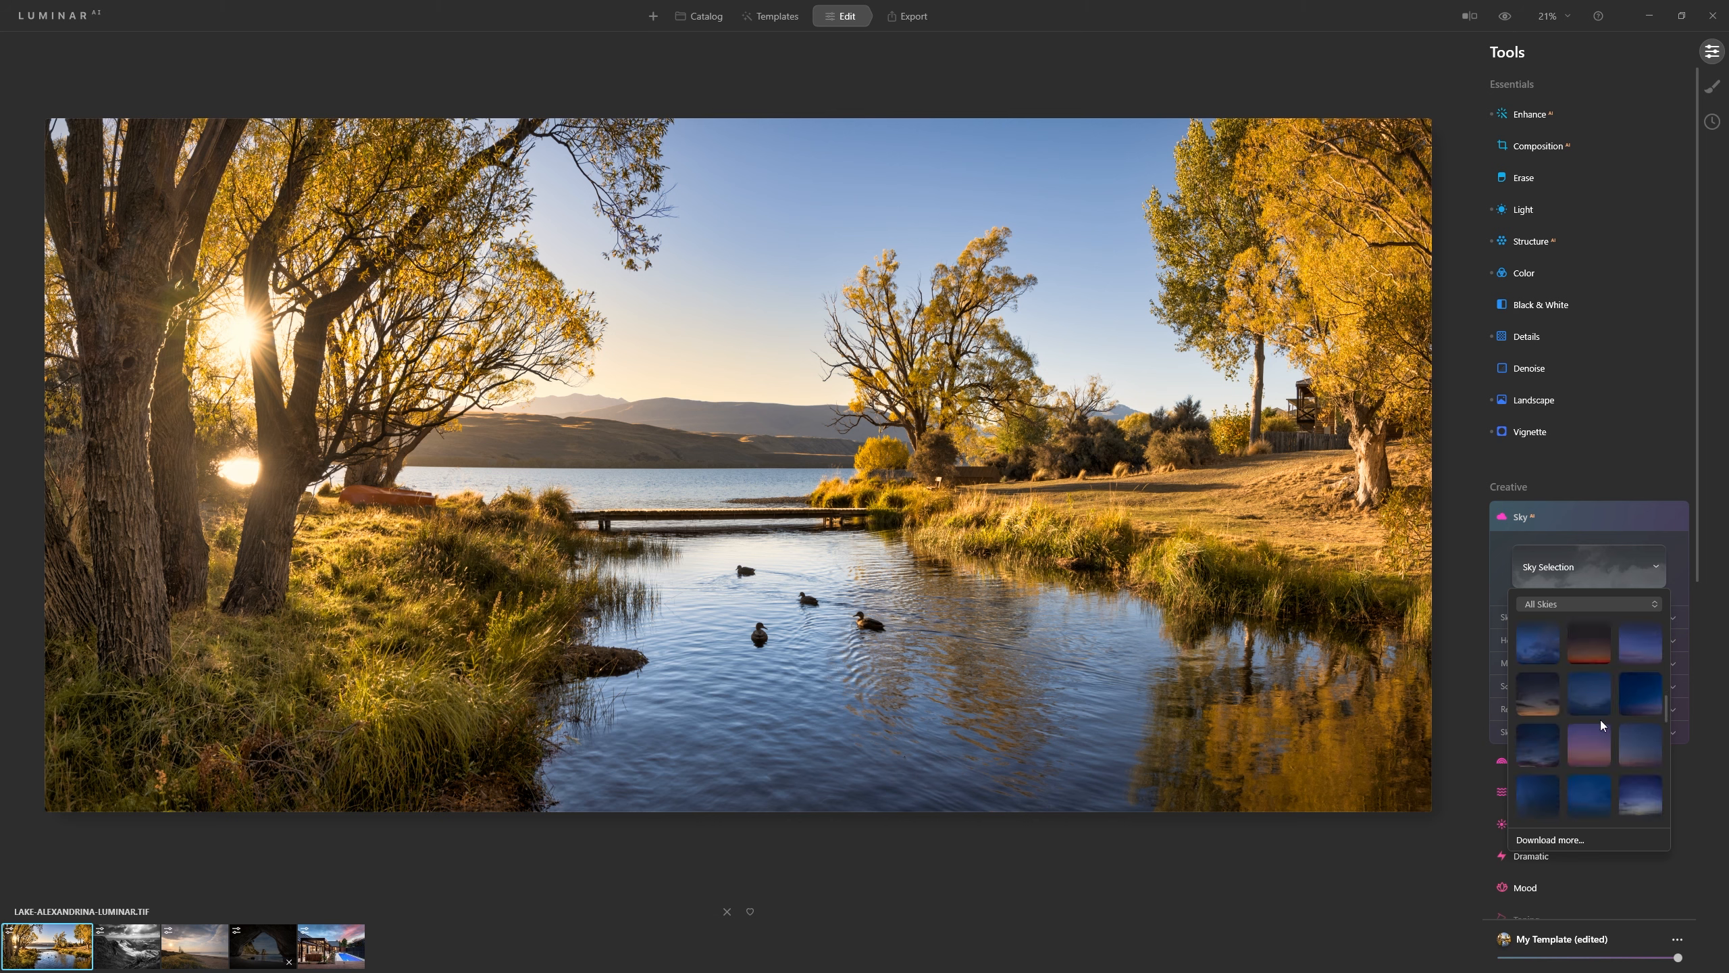
pyautogui.scroll(-3, 1589, 693)
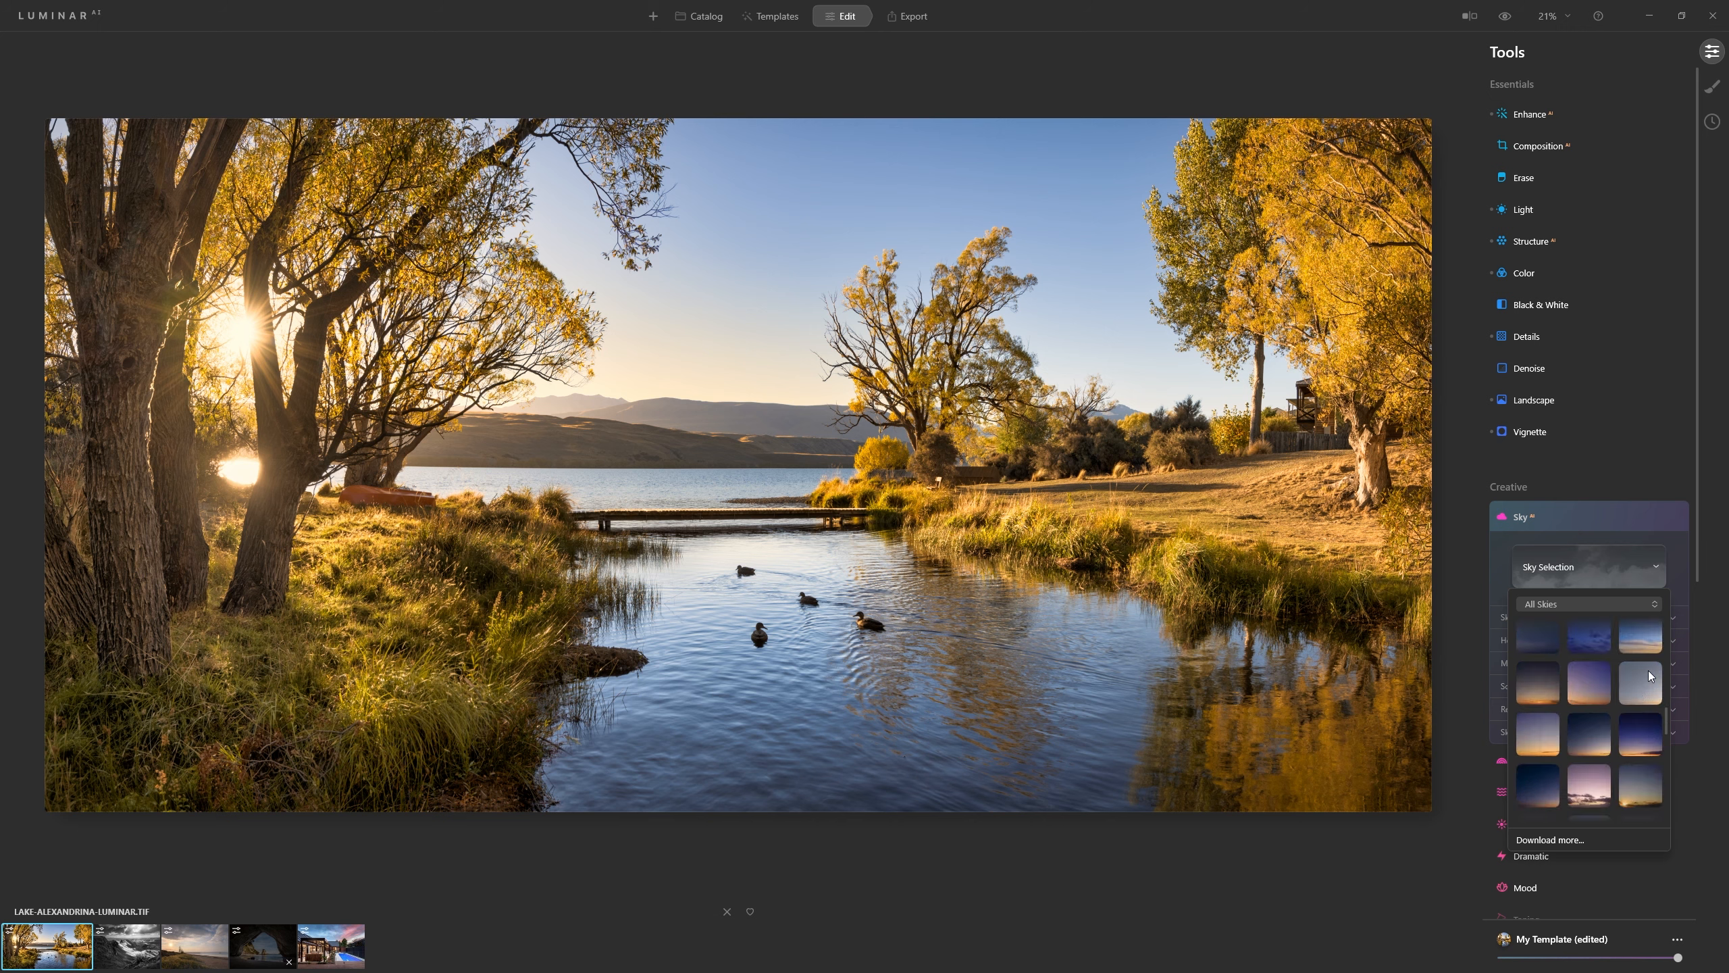
pyautogui.click(1534, 747)
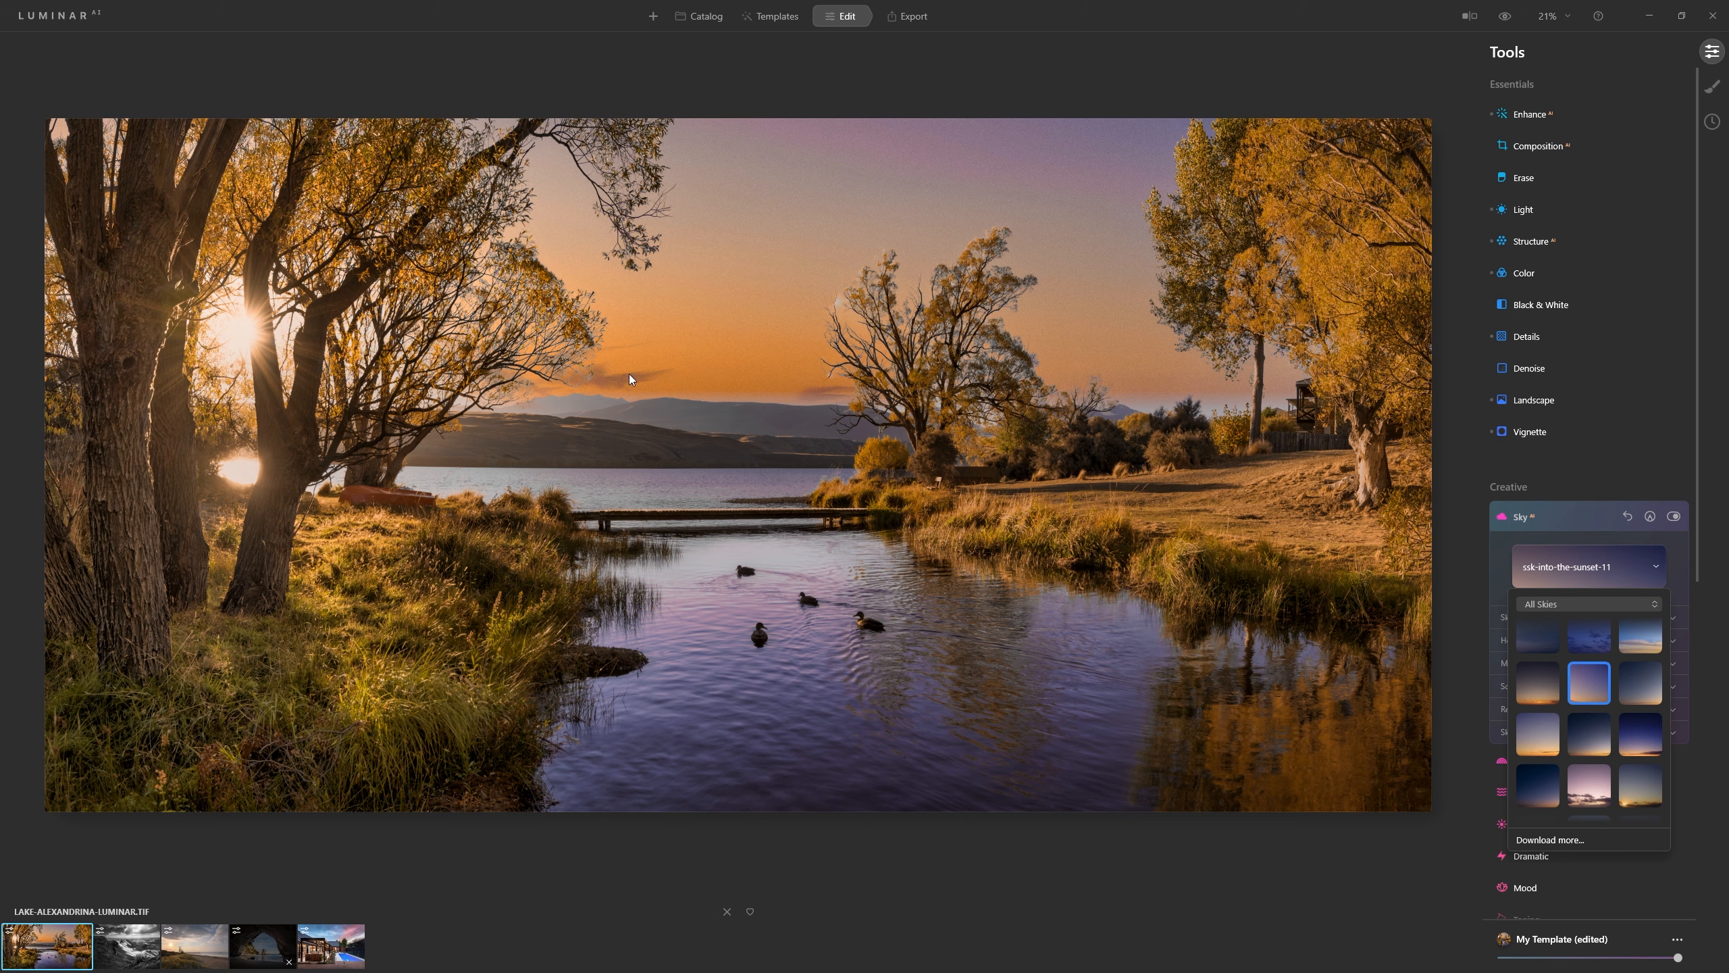
# Switch the replacement sky to ssk-twilight-20 and set its Horizon Position Shift to -15
pyautogui.scroll(2, 1657, 730)
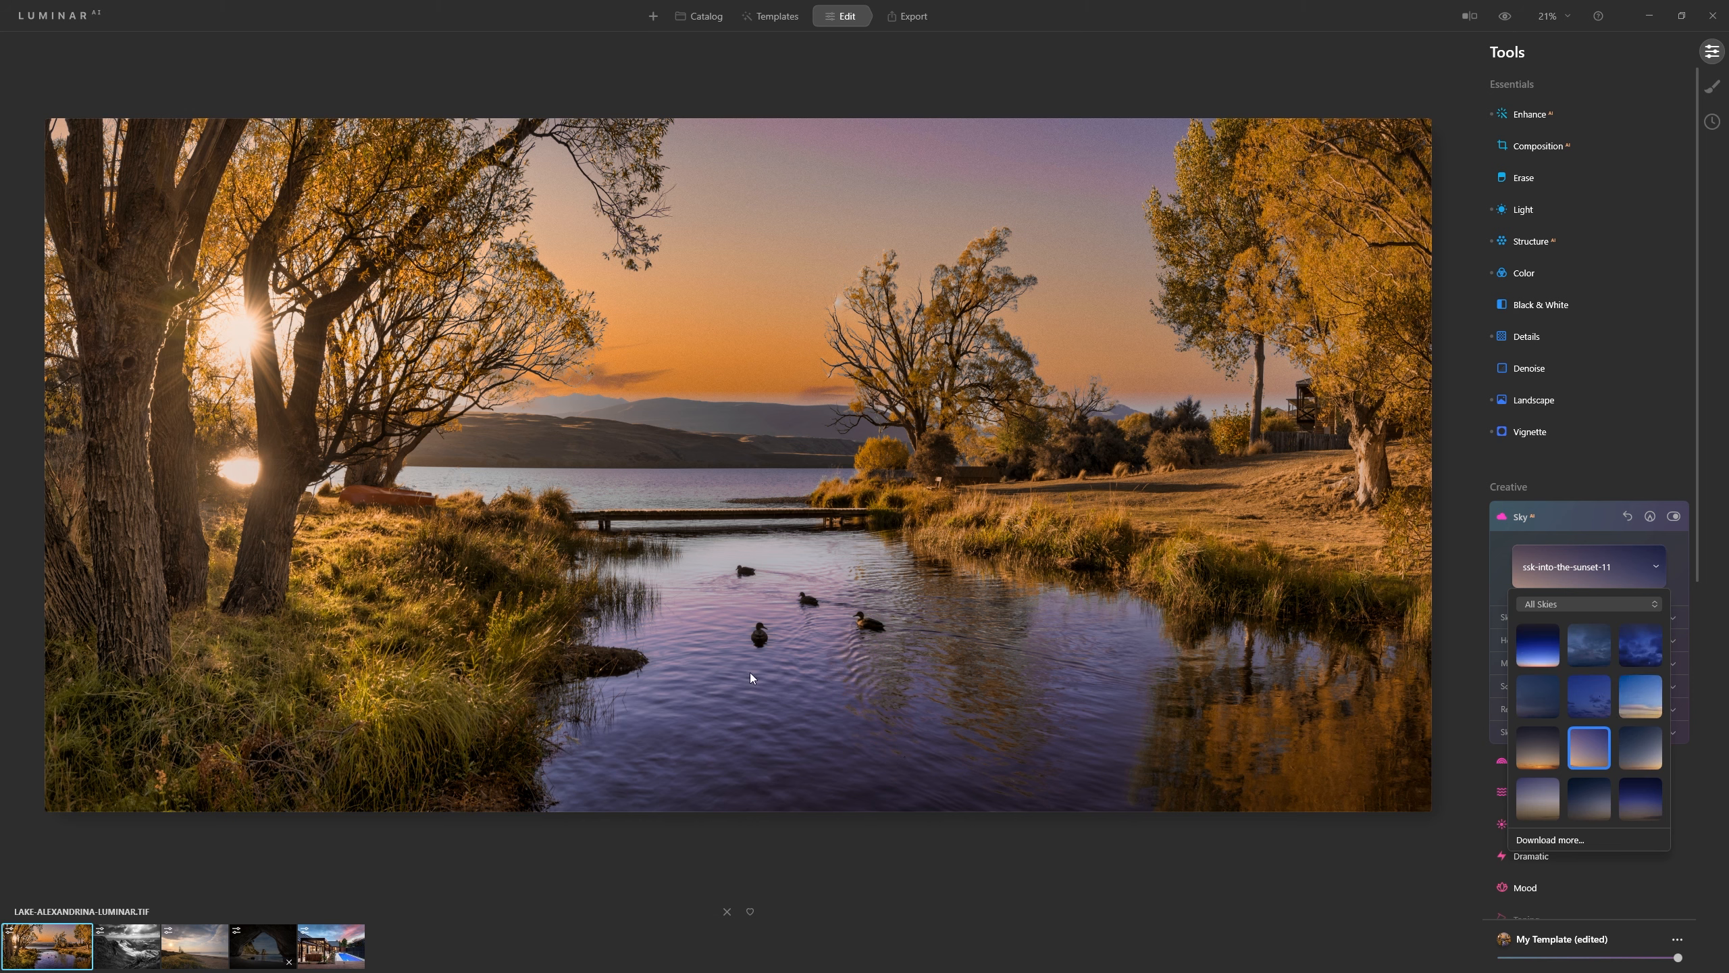
pyautogui.click(1676, 519)
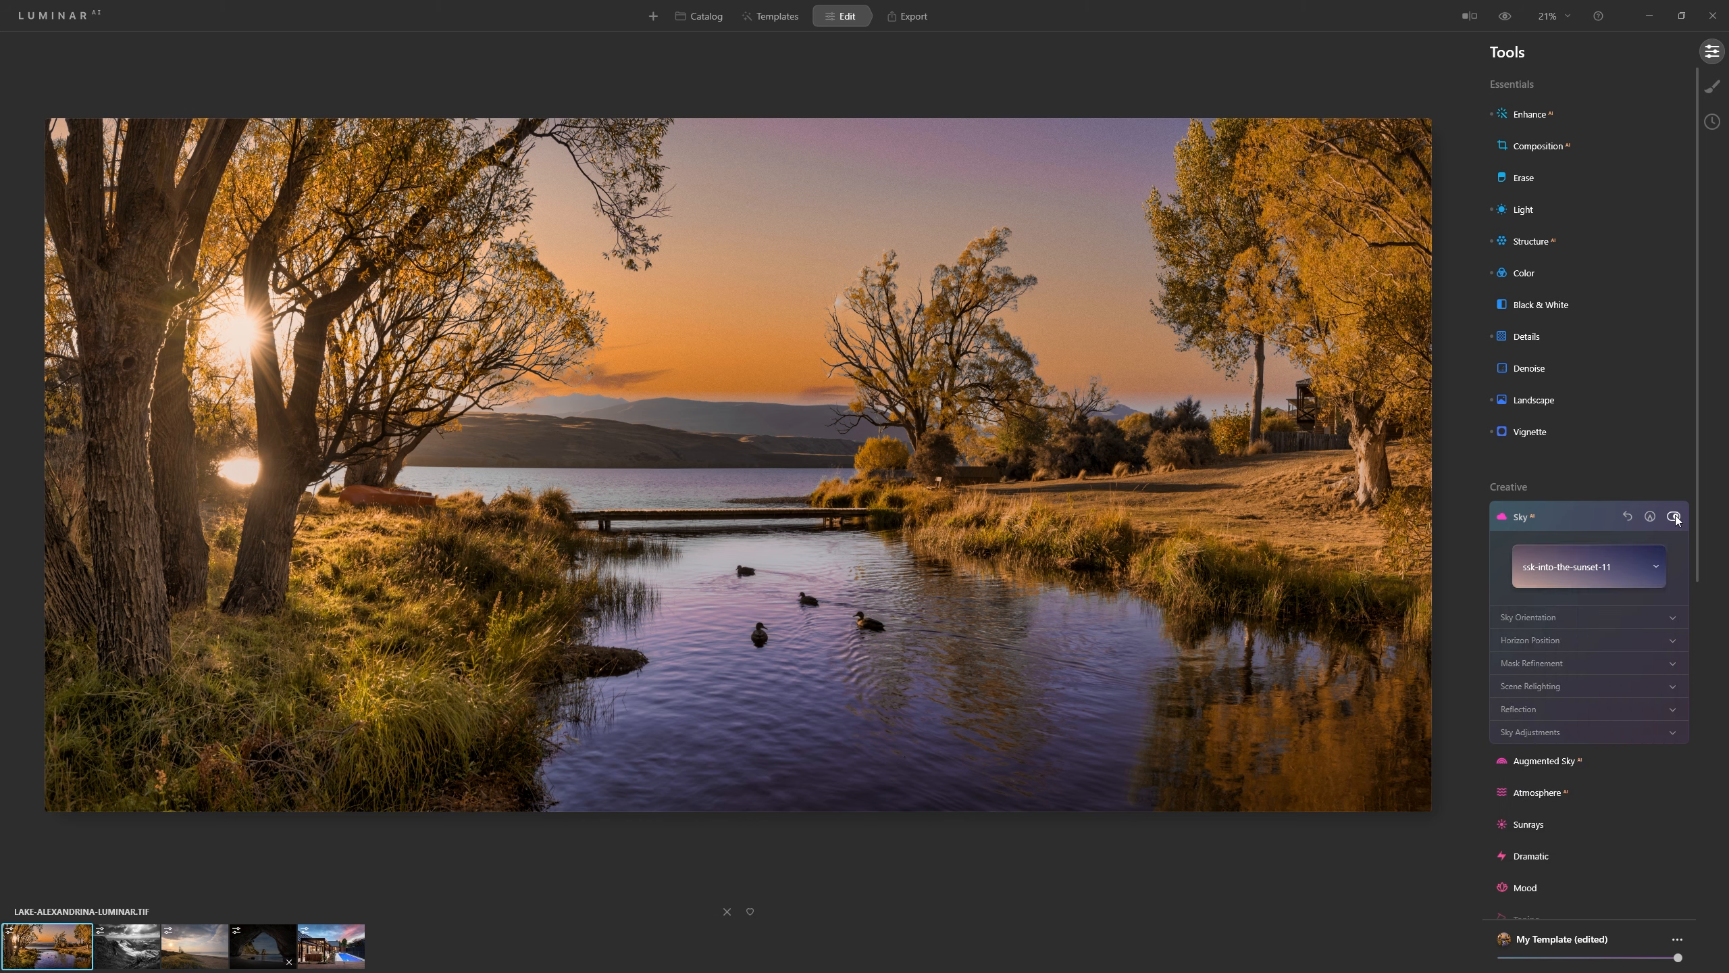
pyautogui.click(1675, 518)
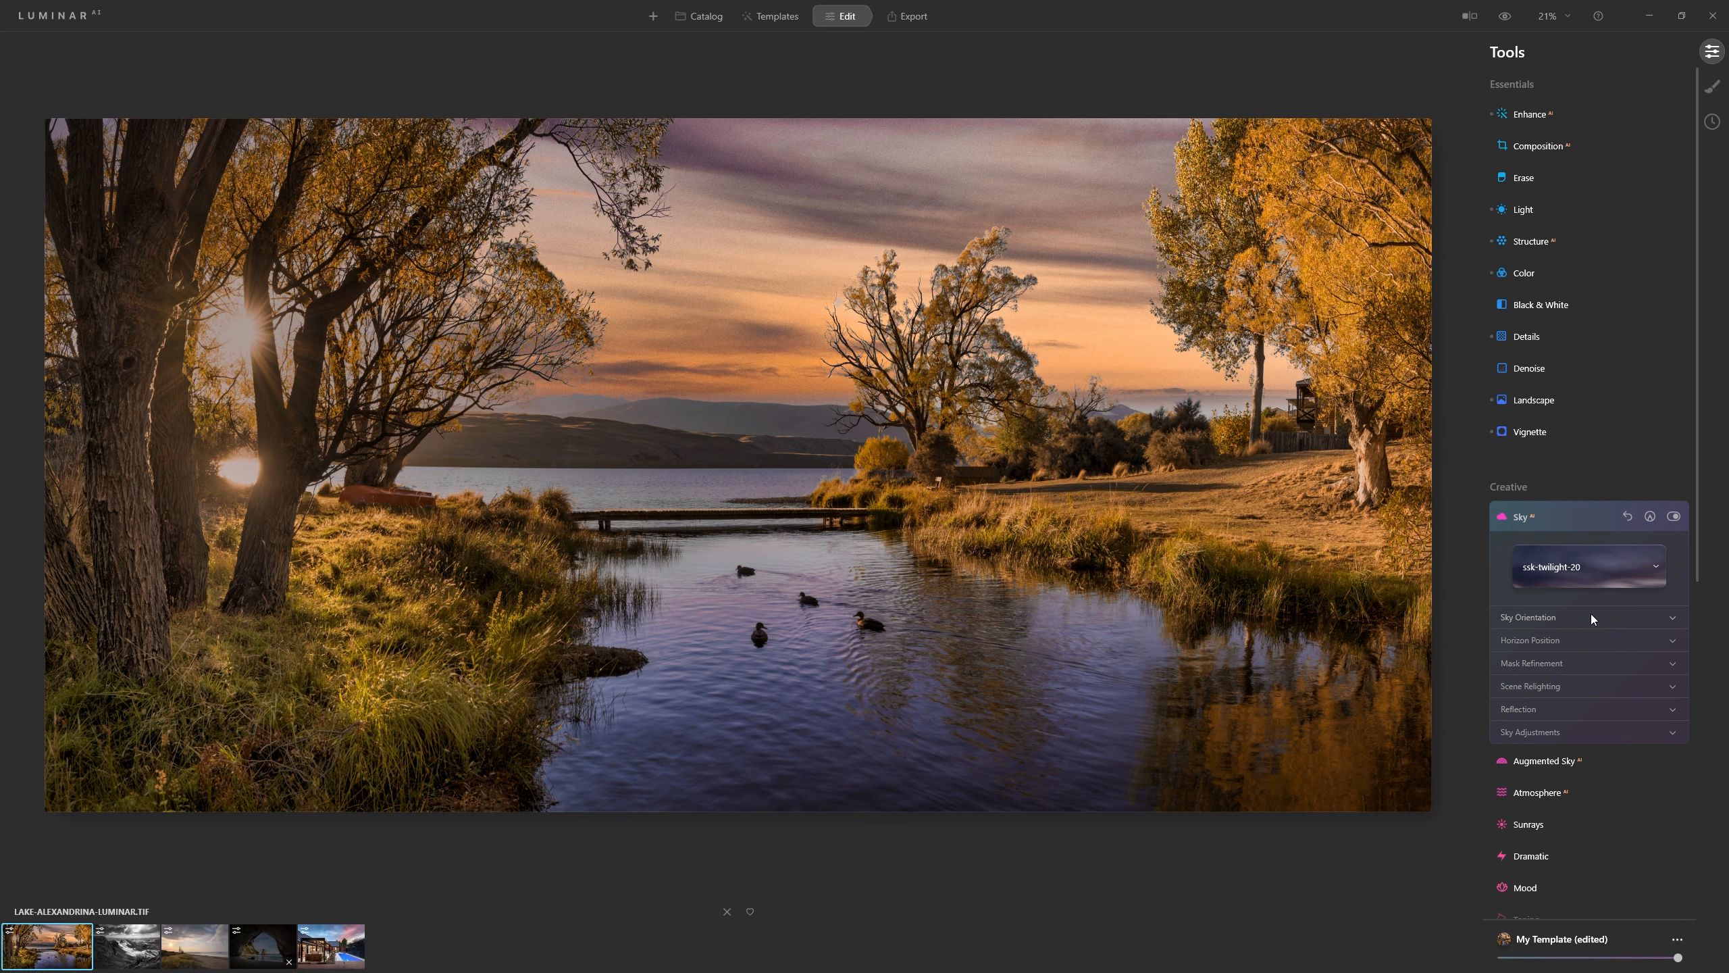
pyautogui.click(1536, 641)
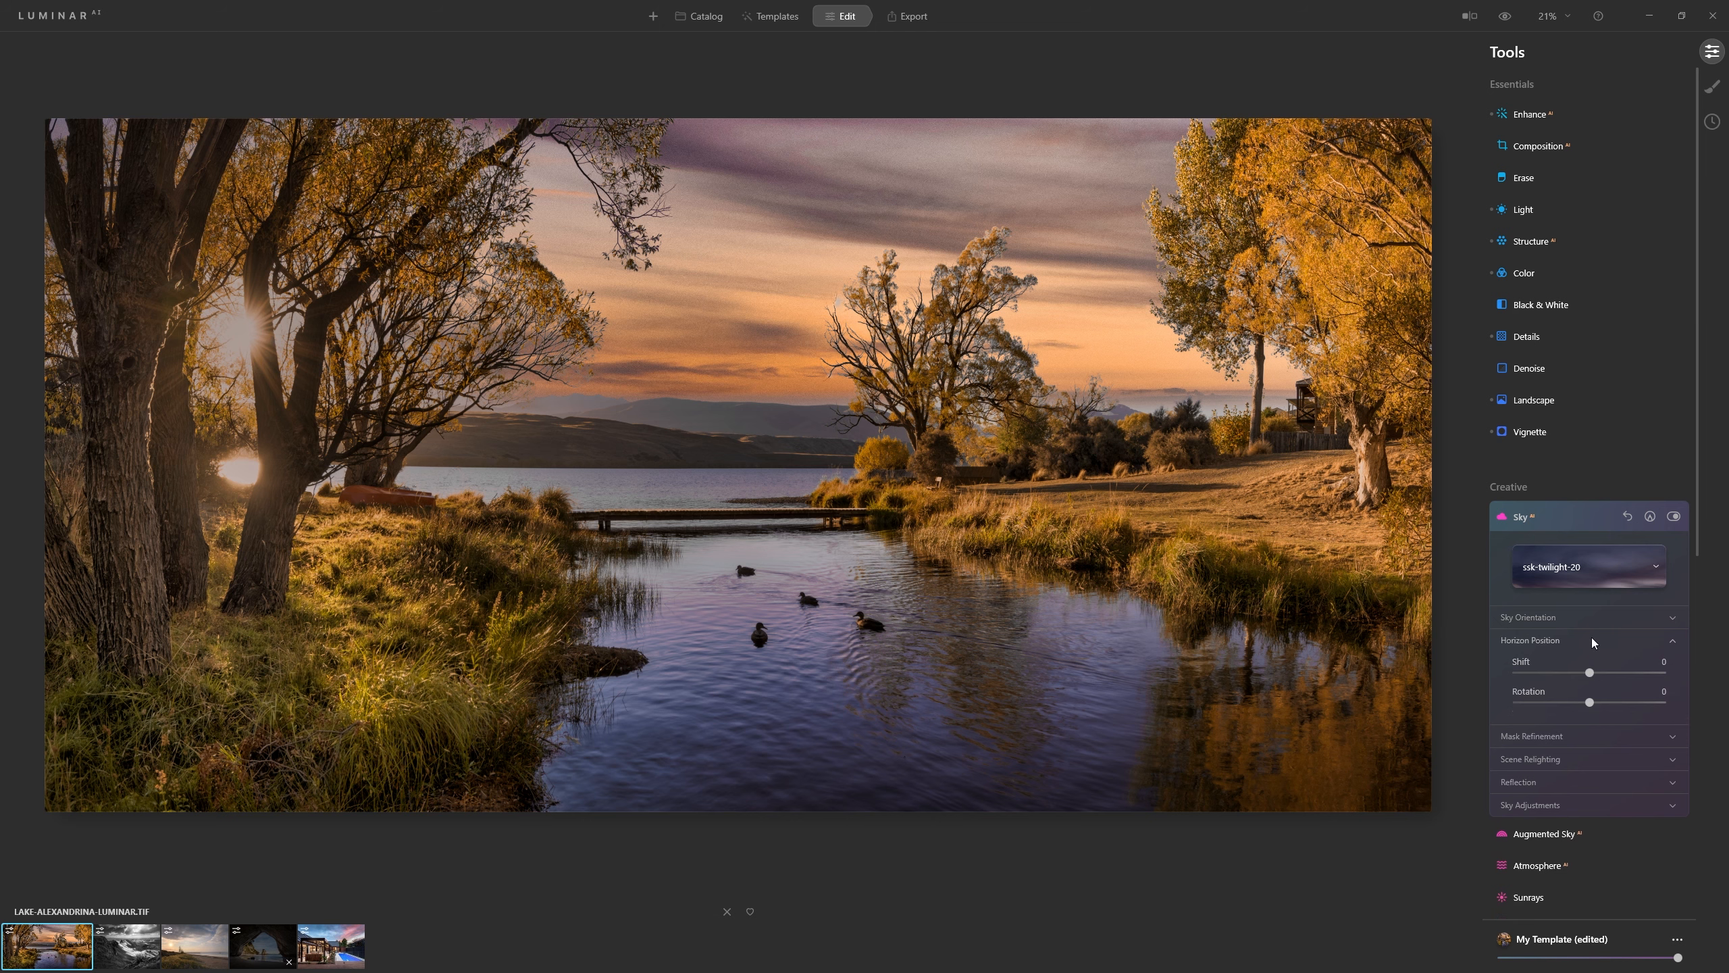
pyautogui.doubleClick(1576, 673)
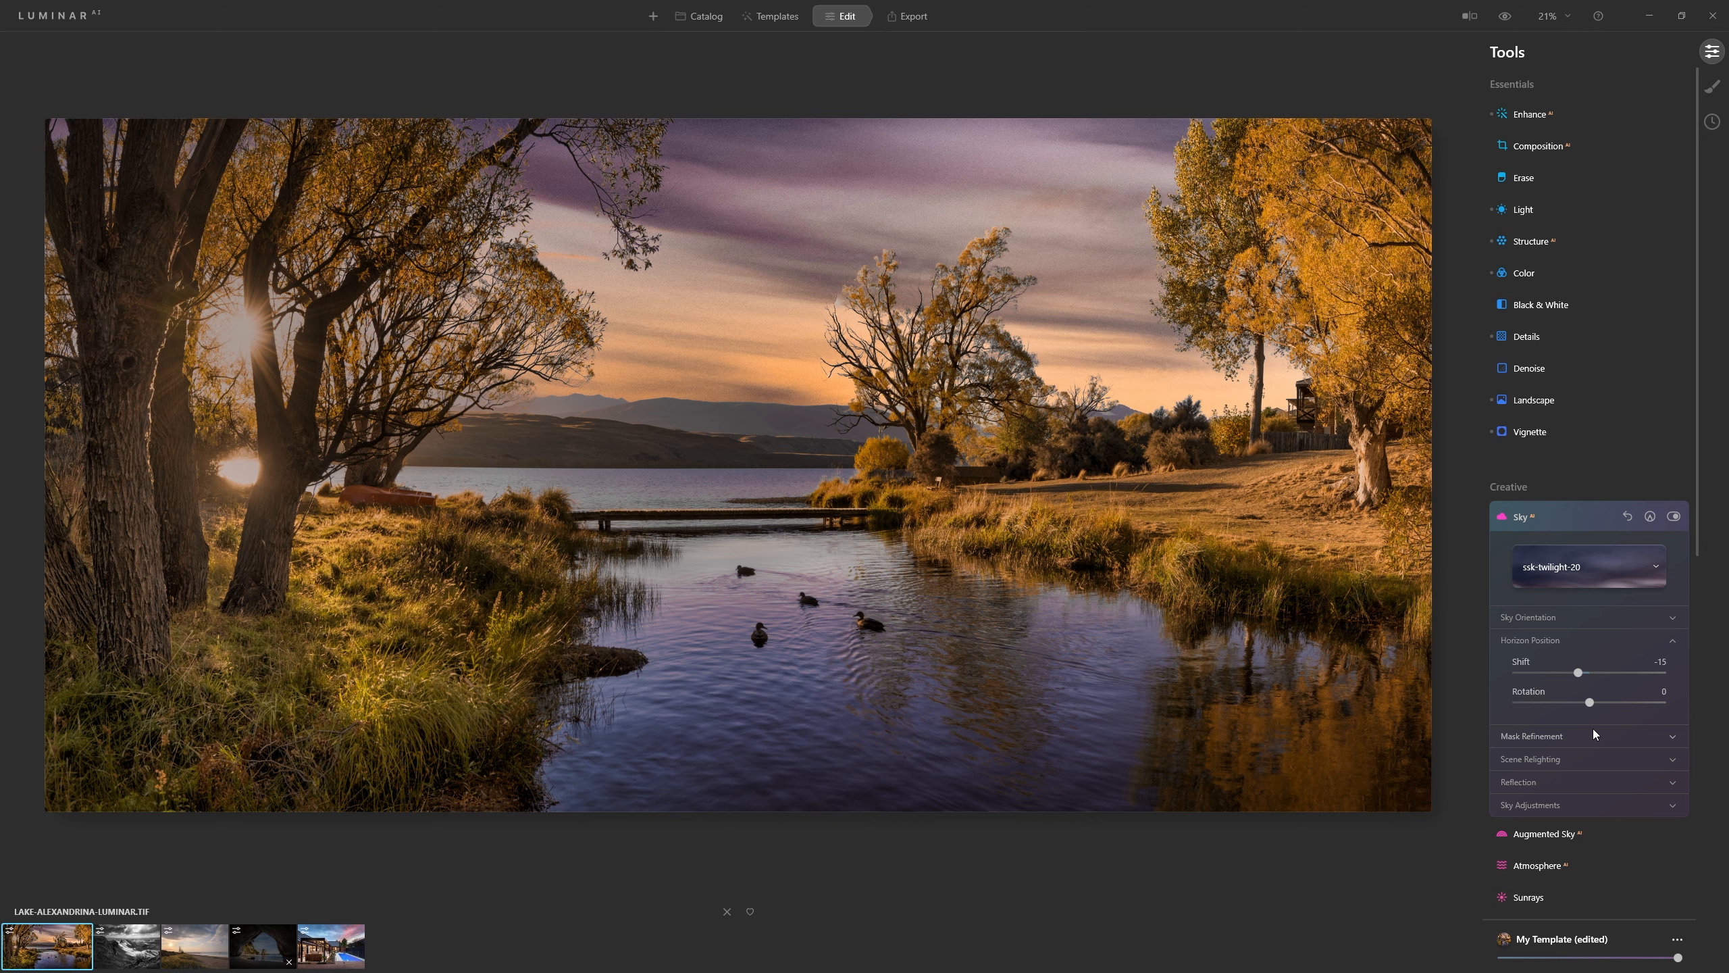
# Refine the replacement sky's mask with Global at 60 and Close Gaps at 40
pyautogui.click(1528, 737)
pyautogui.scroll(-1, 1636, 668)
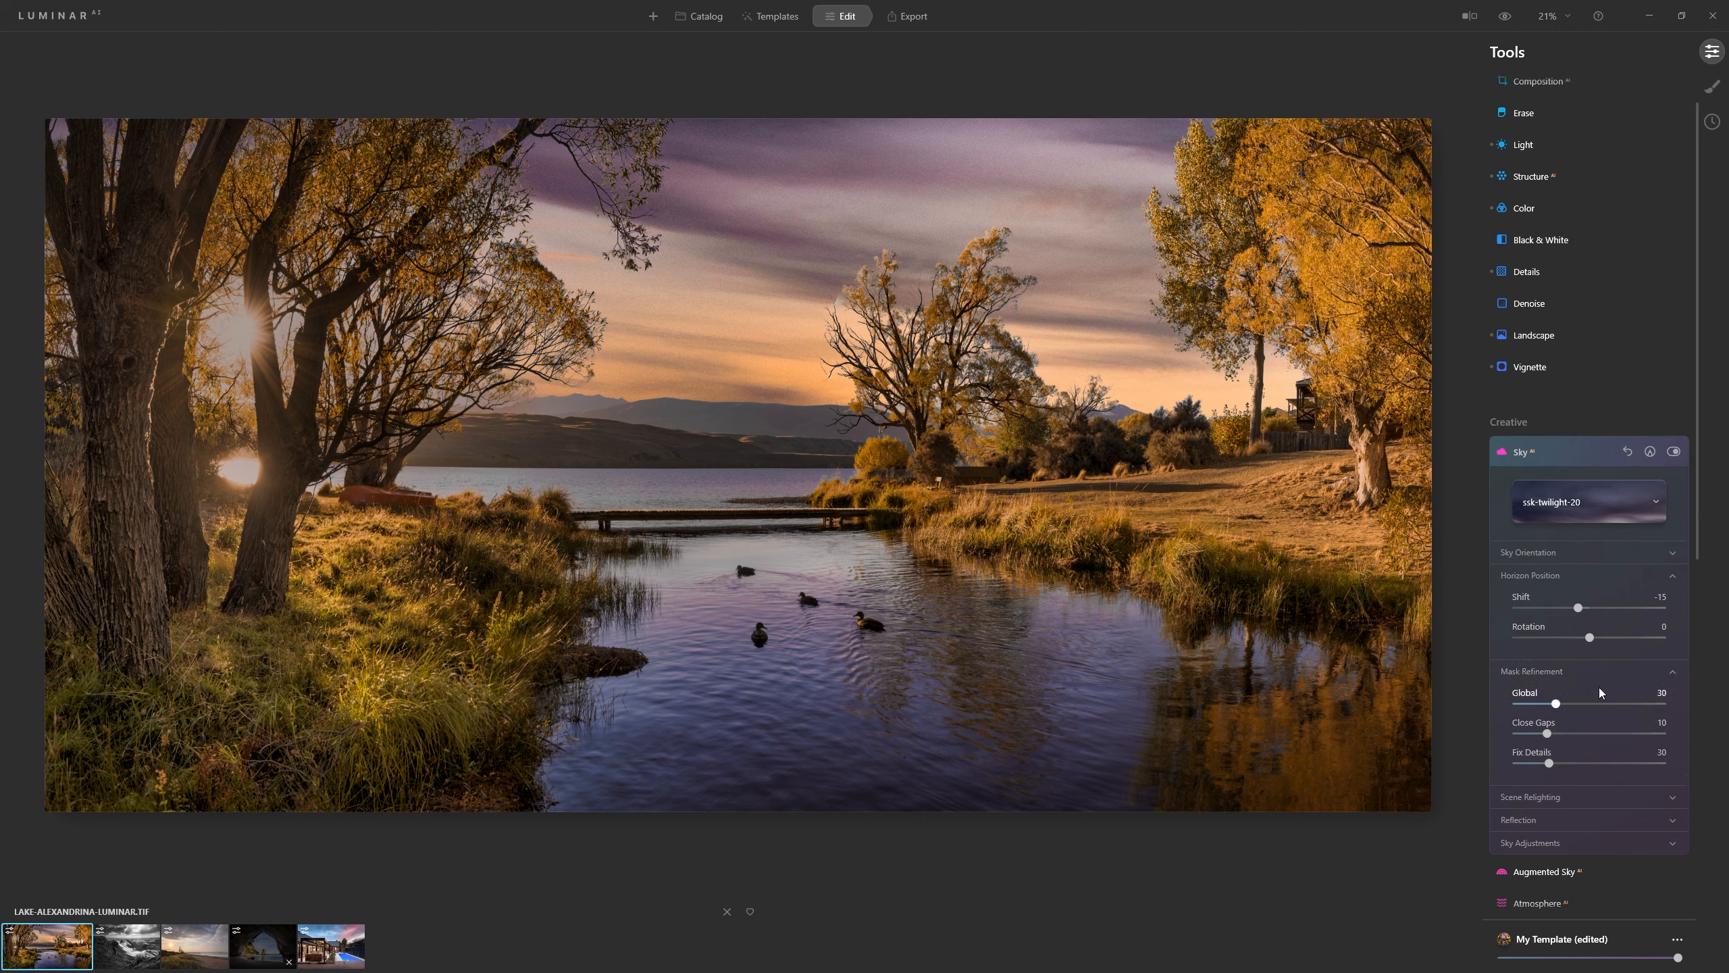
pyautogui.scroll(-1, 1598, 686)
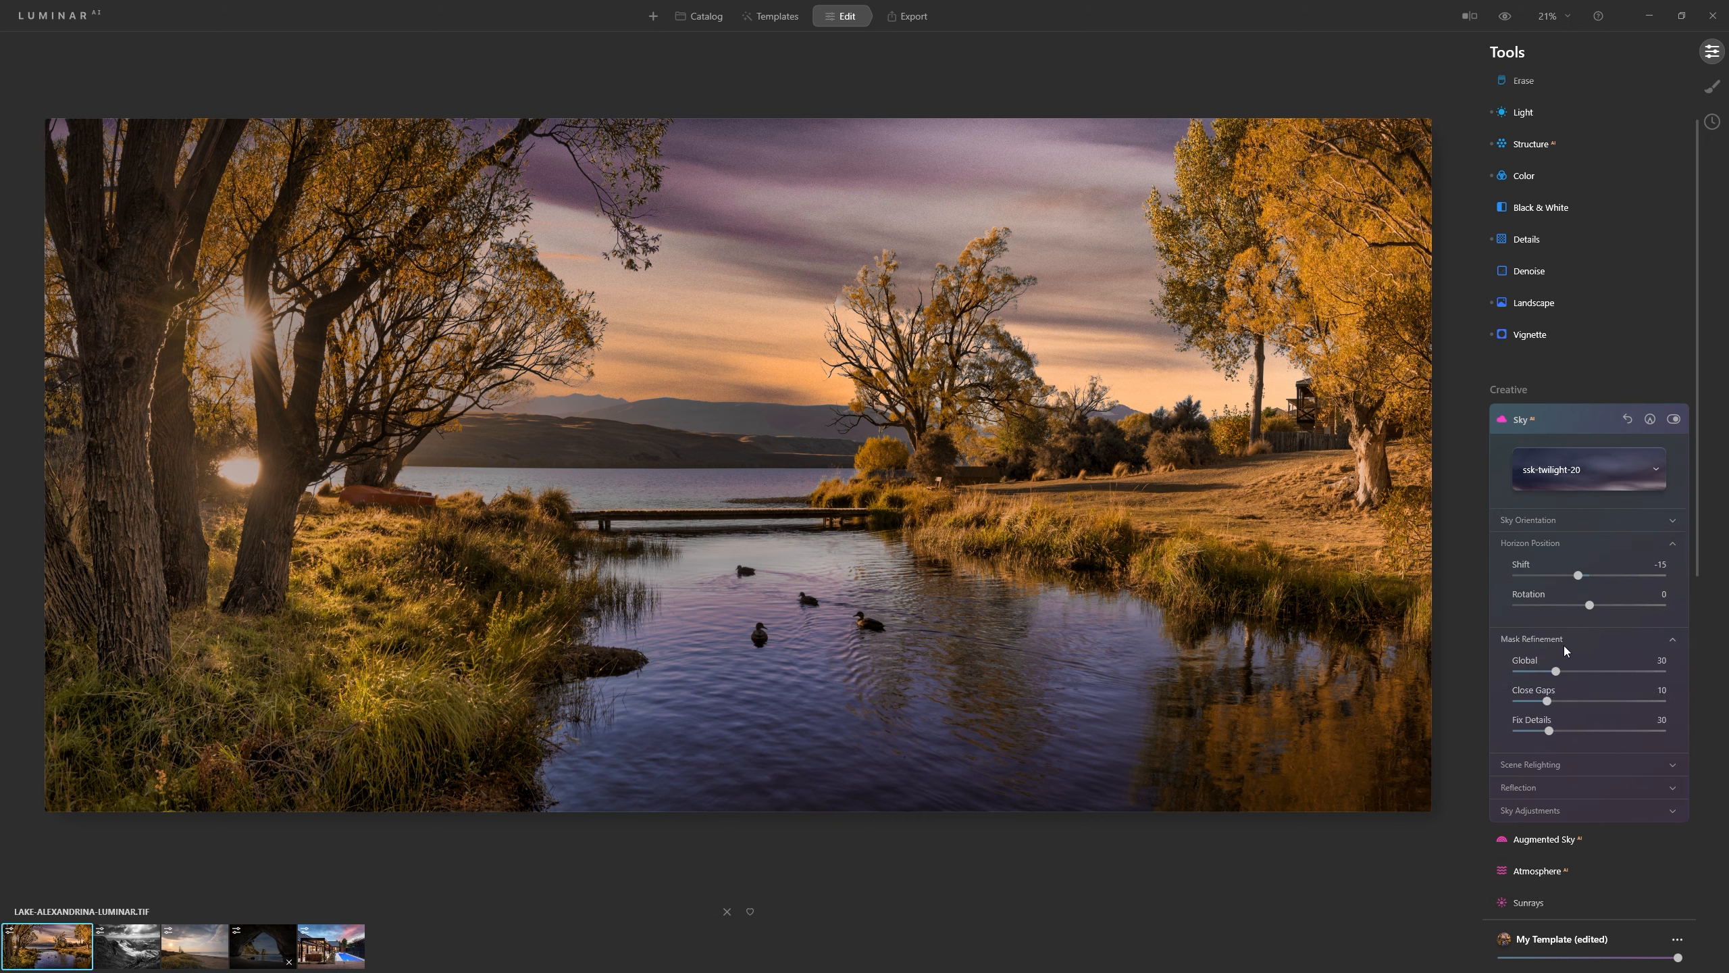
pyautogui.moveTo(1570, 673); pyautogui.dragTo(1603, 671)
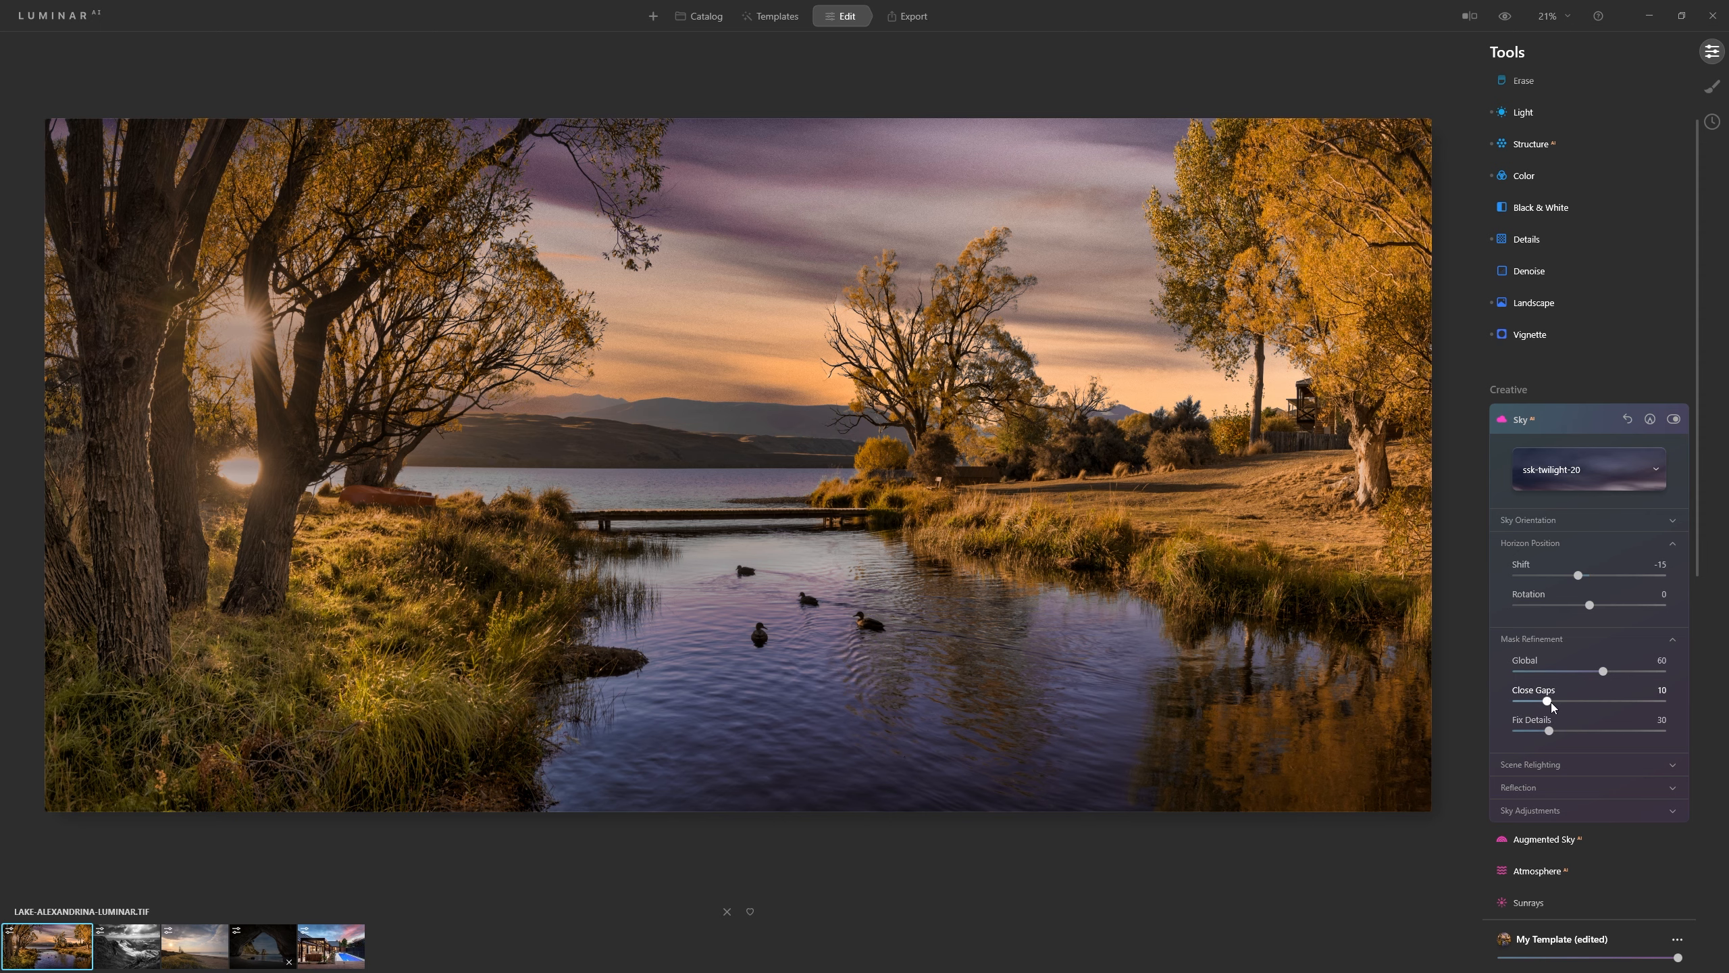
pyautogui.moveTo(1550, 703); pyautogui.dragTo(1663, 702)
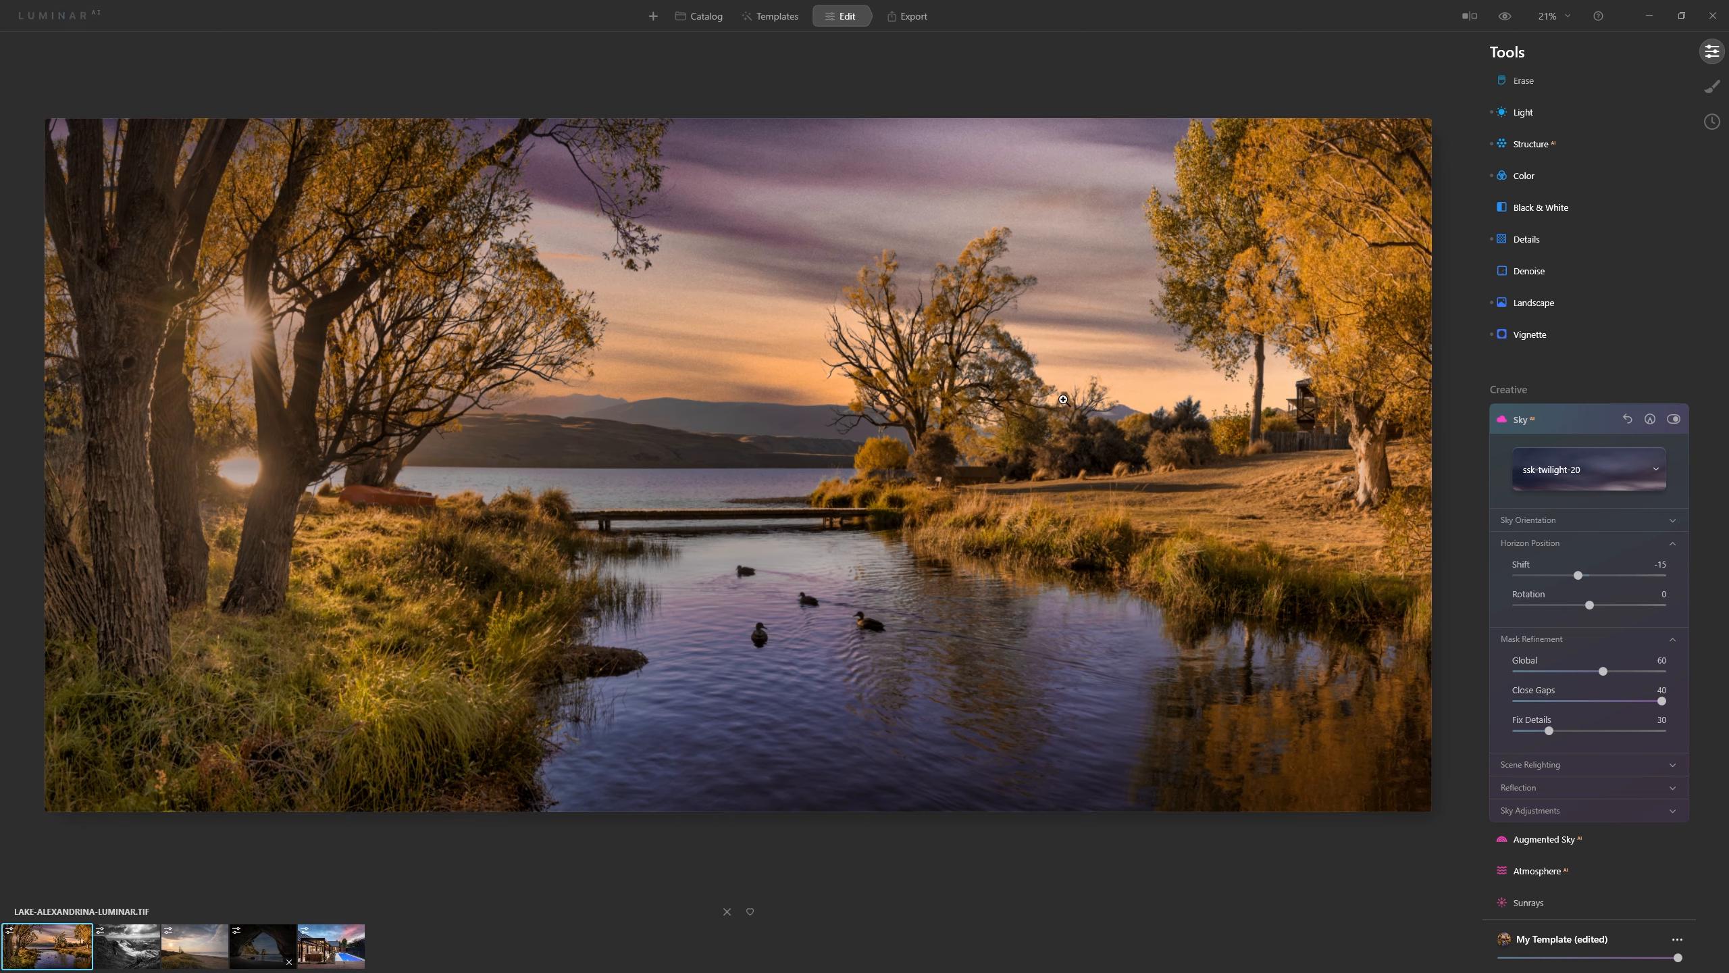
pyautogui.moveTo(1664, 703); pyautogui.dragTo(1578, 704)
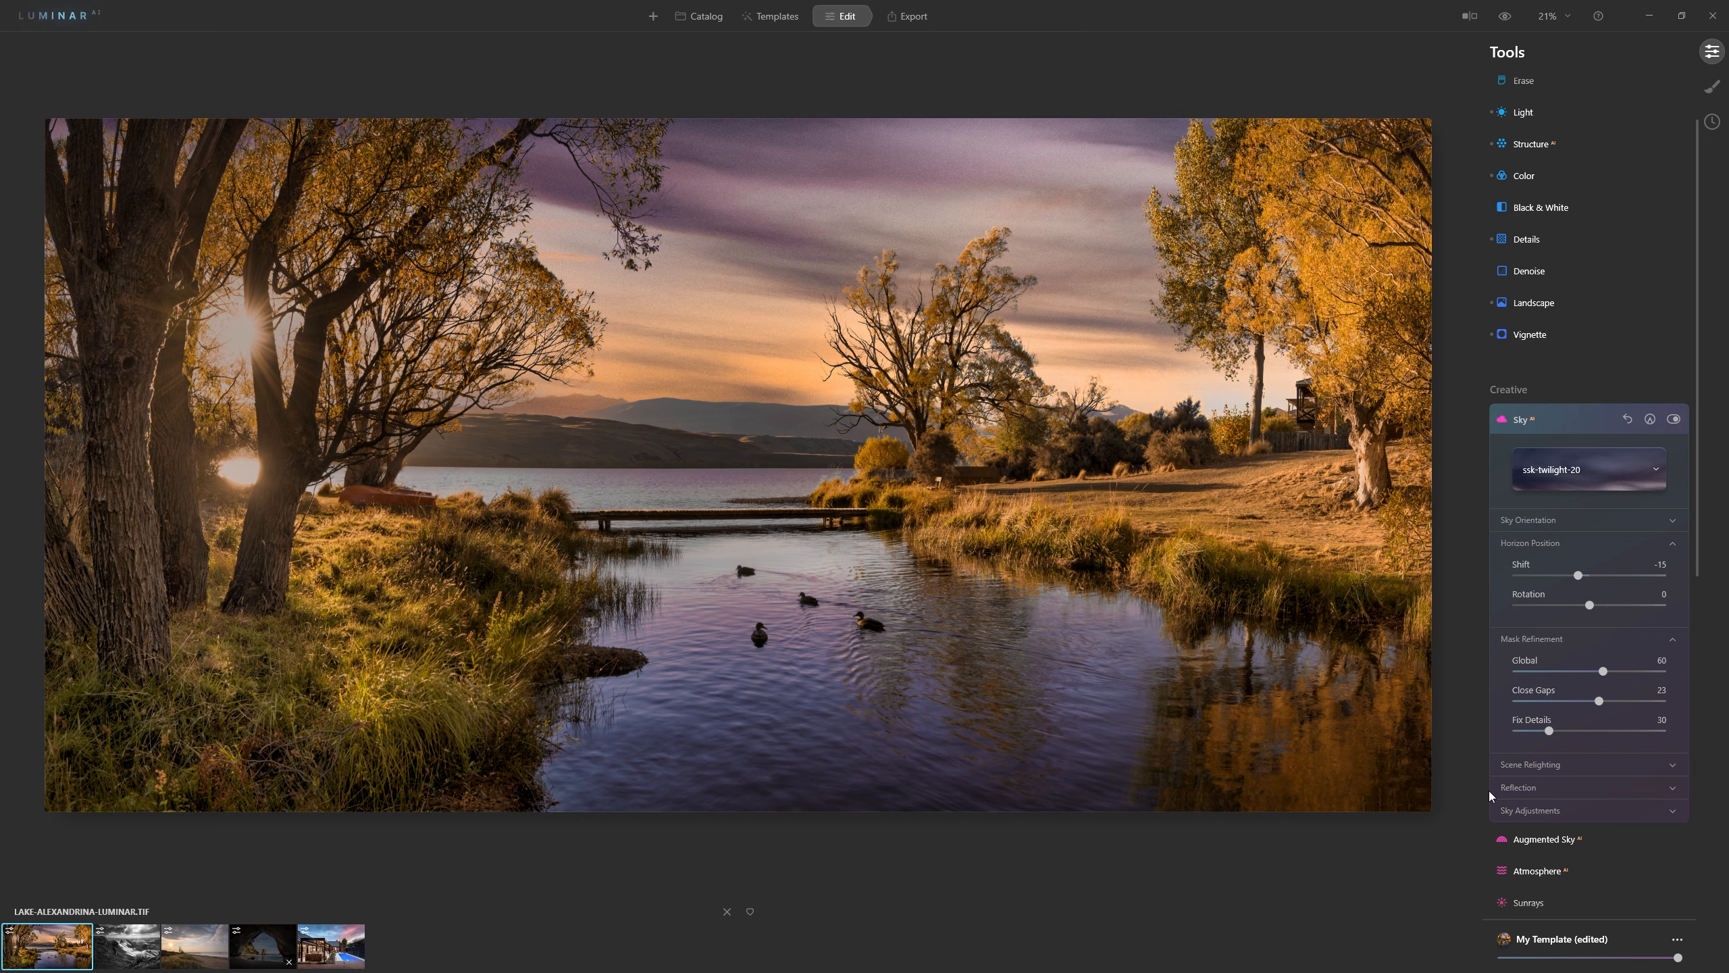
pyautogui.moveTo(1599, 702); pyautogui.dragTo(1664, 702)
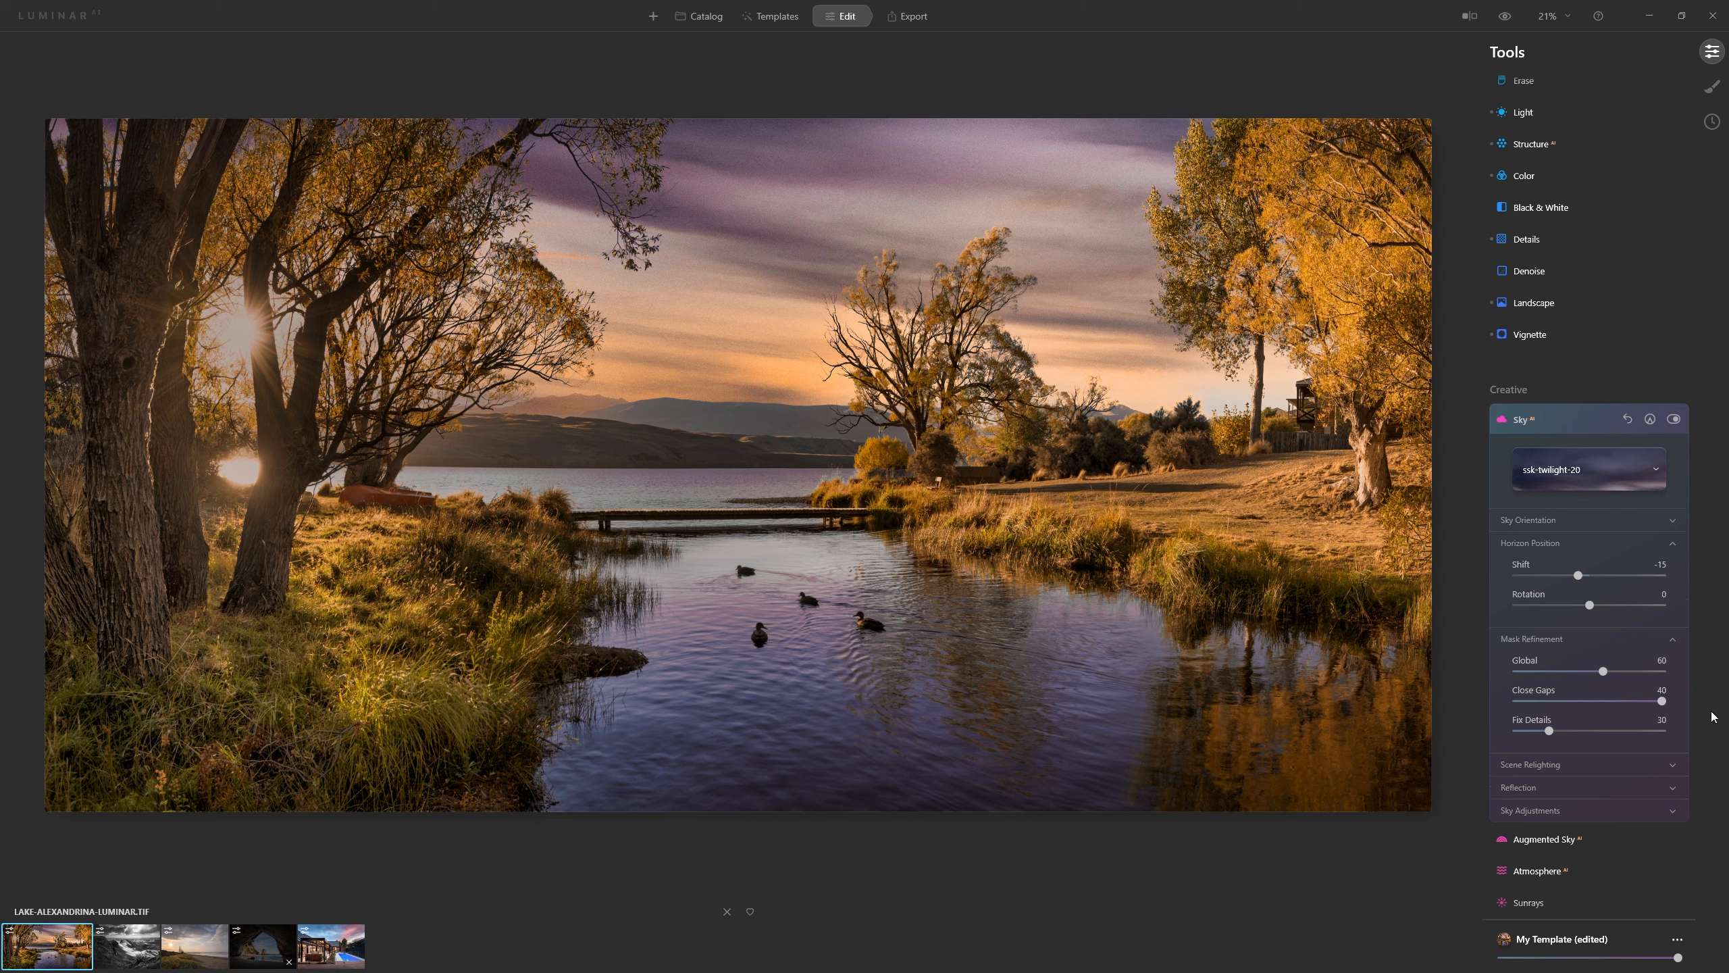
# Relight the scene to match the new sky with Relight Strength 100 and Relight Saturation 28
pyautogui.click(1556, 767)
pyautogui.scroll(-1, 1613, 719)
pyautogui.scroll(-2, 1605, 720)
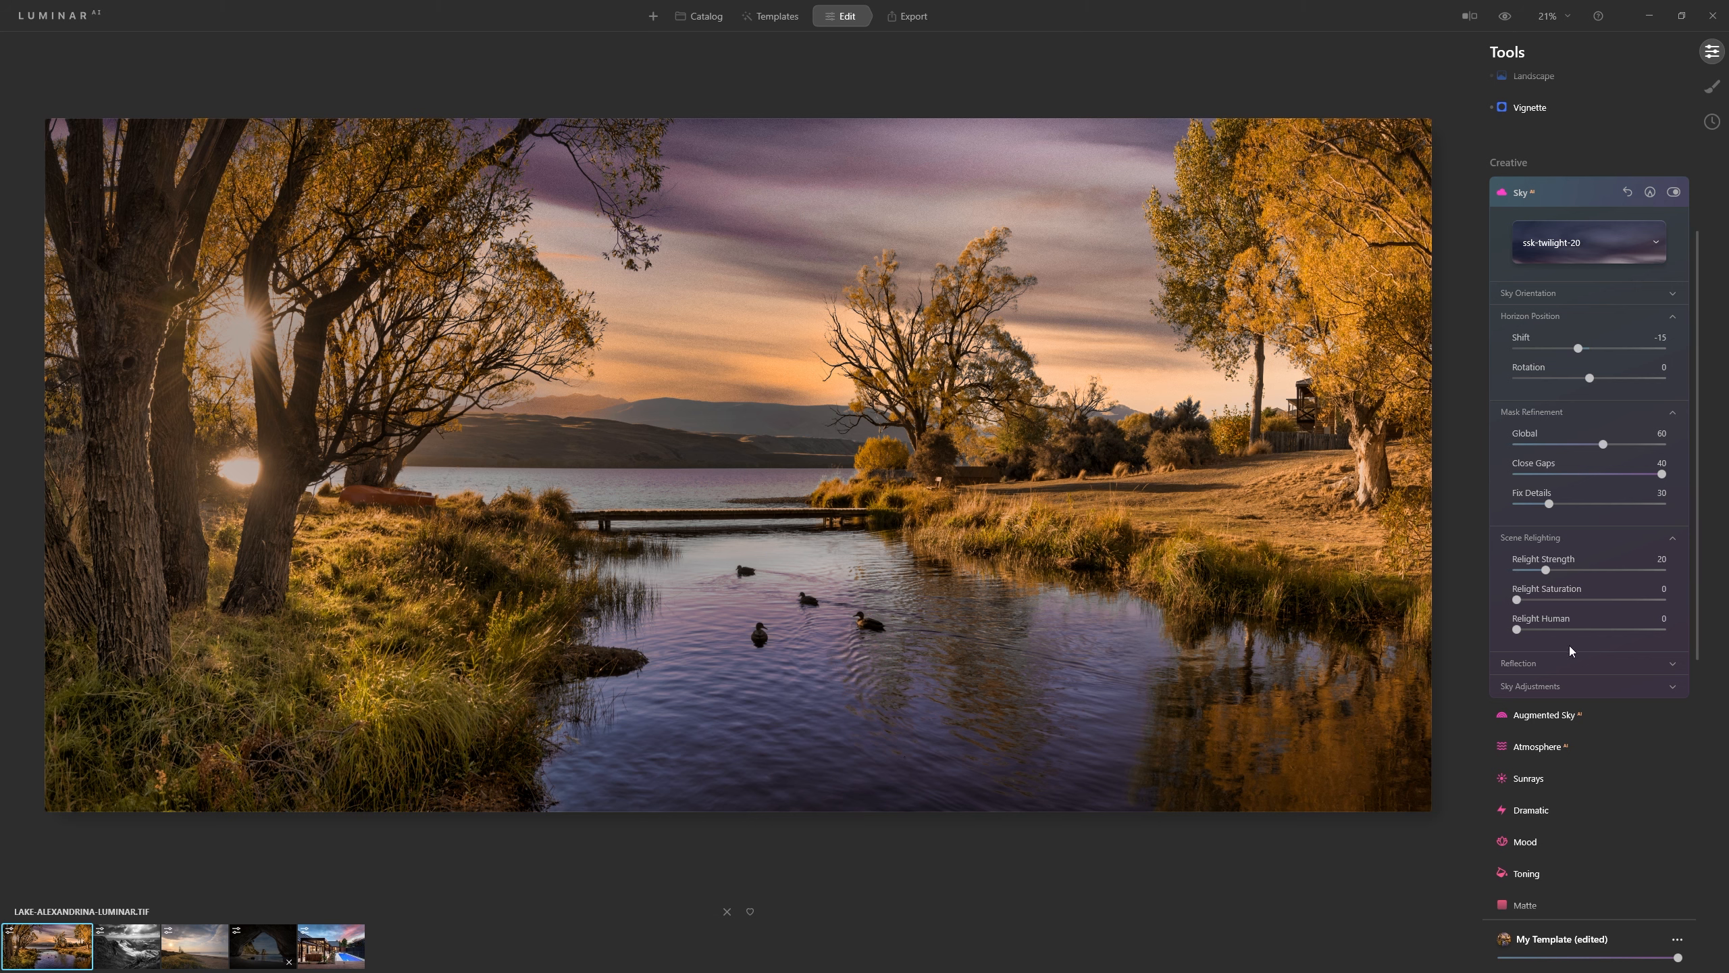
pyautogui.moveTo(1546, 570); pyautogui.dragTo(1675, 578)
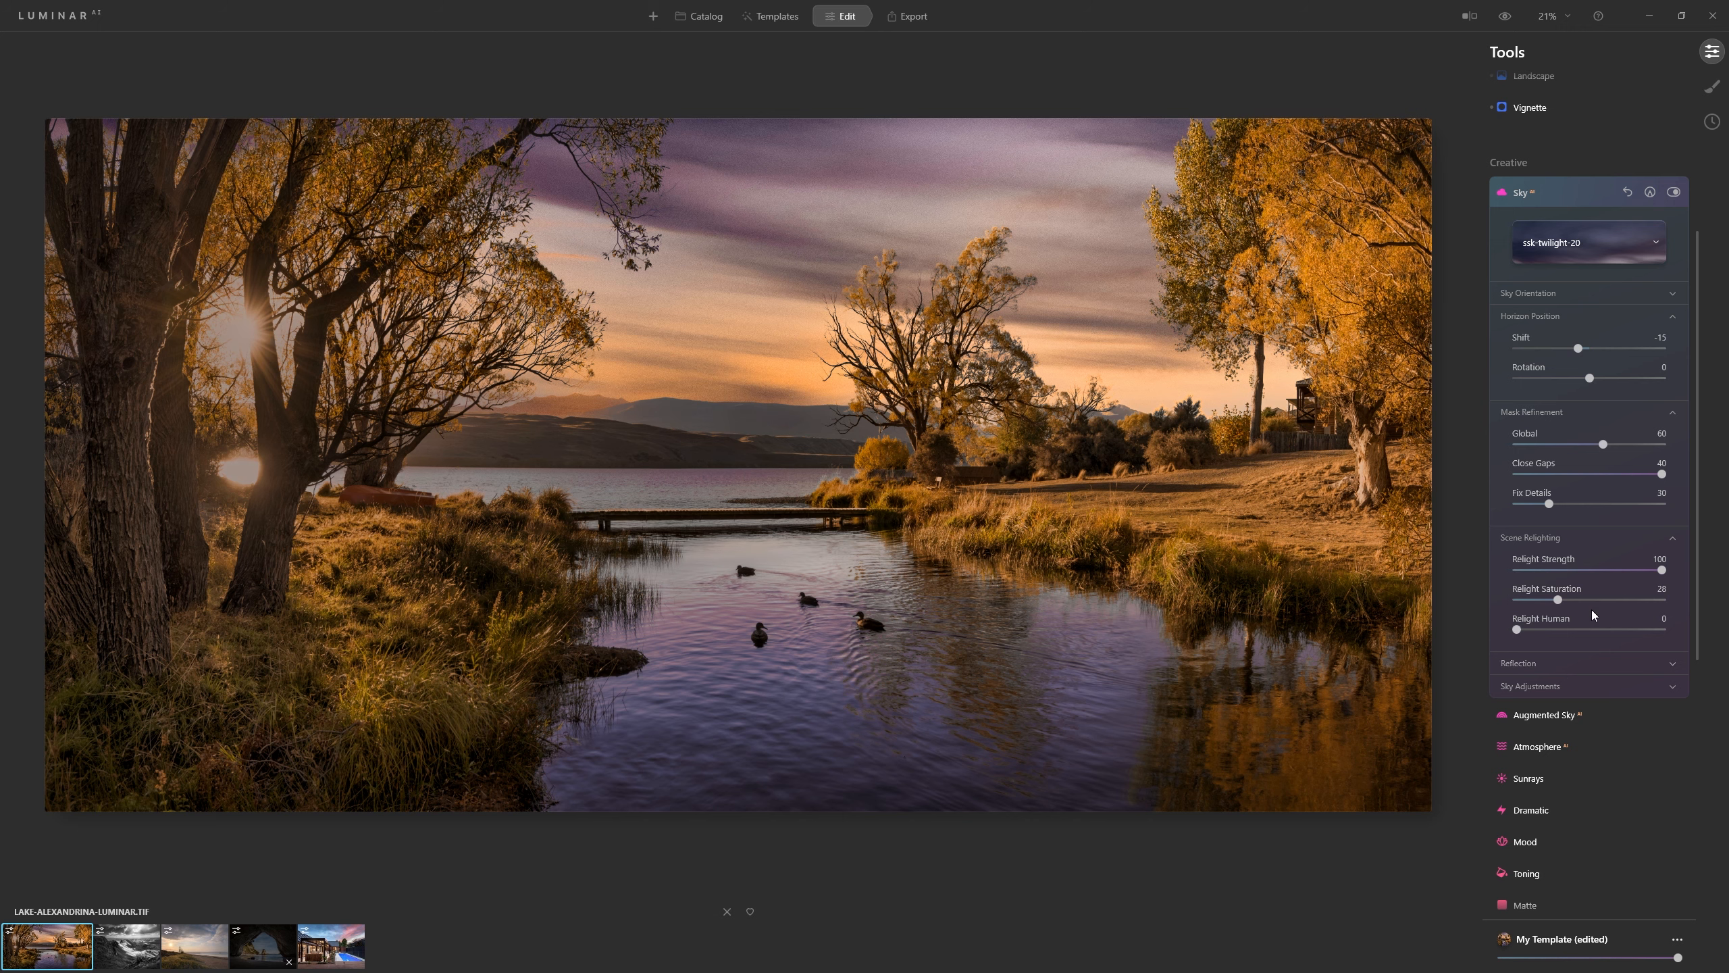
# Set the sky's water reflection to Reflection Amount 100 and Water Blur 23
pyautogui.click(1562, 663)
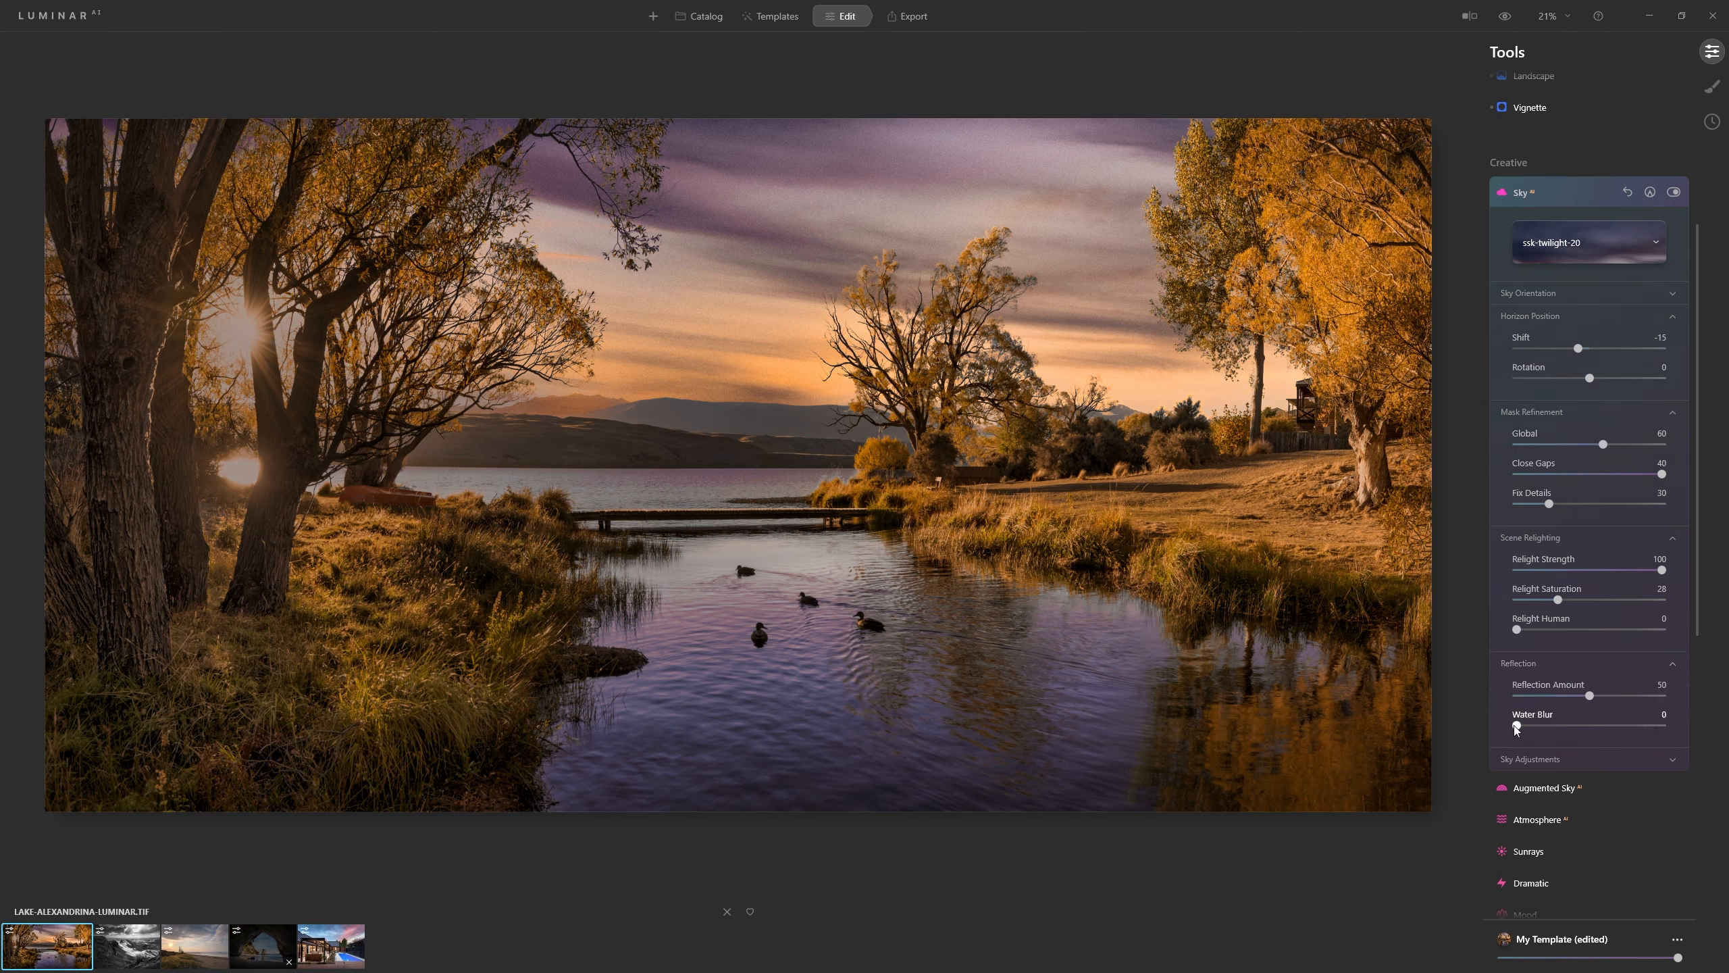
pyautogui.moveTo(1540, 731); pyautogui.dragTo(1548, 733)
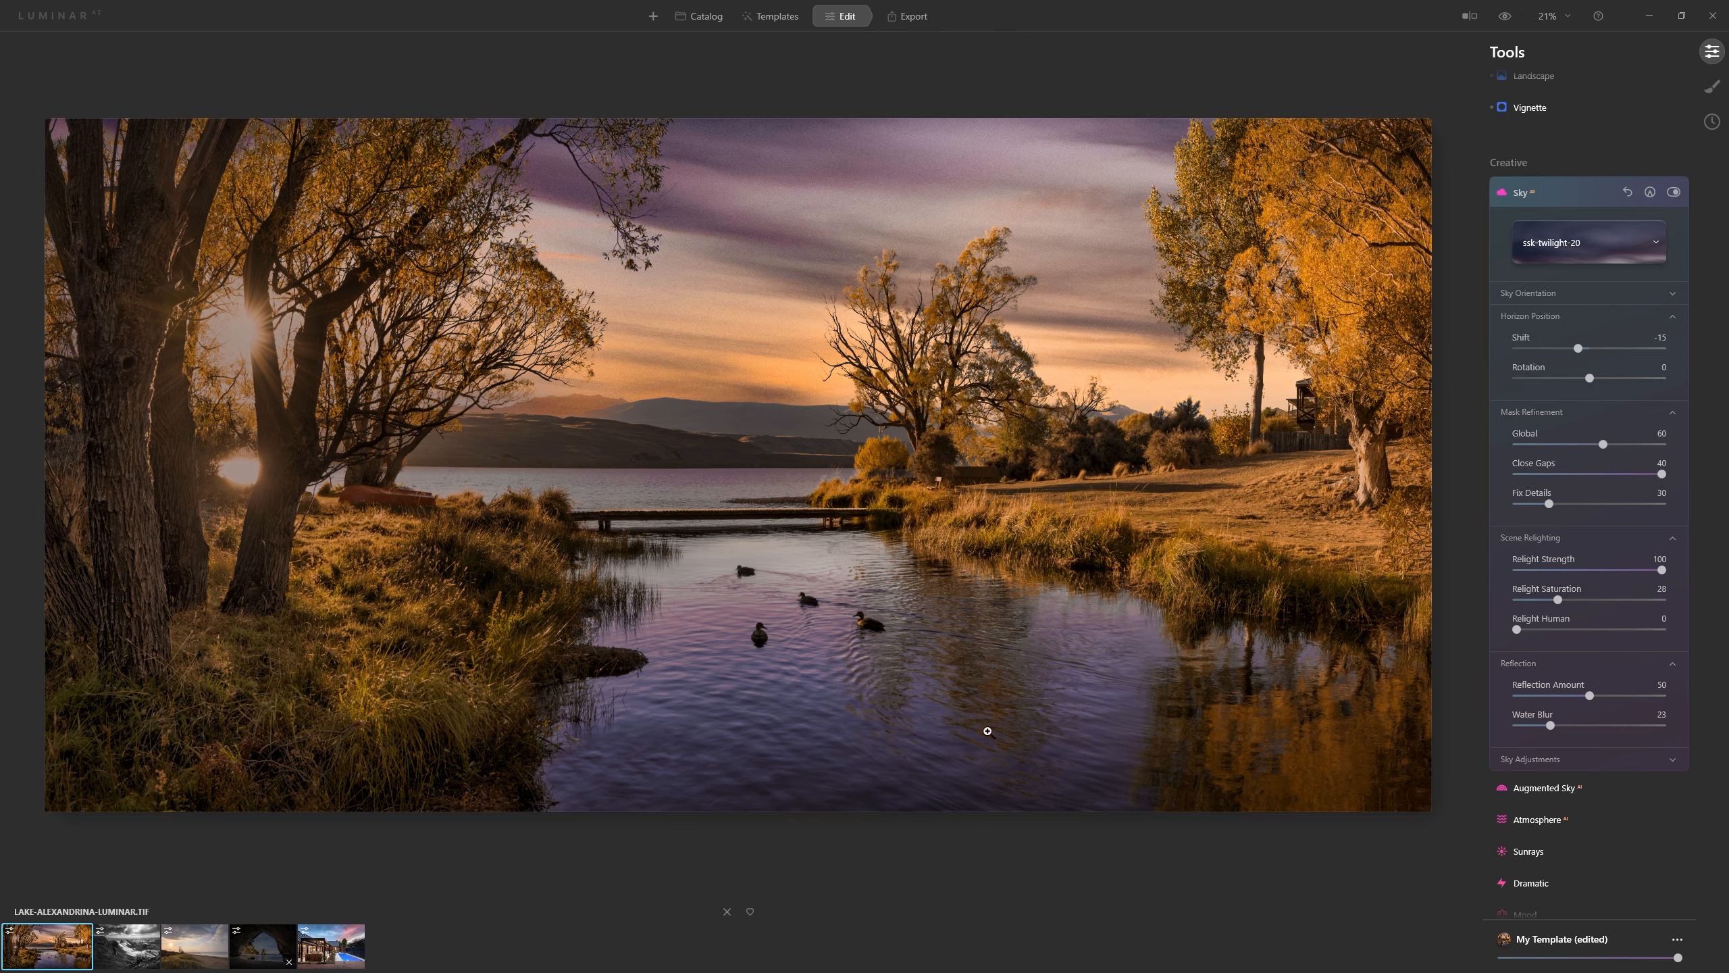
pyautogui.moveTo(1621, 699); pyautogui.dragTo(1664, 696)
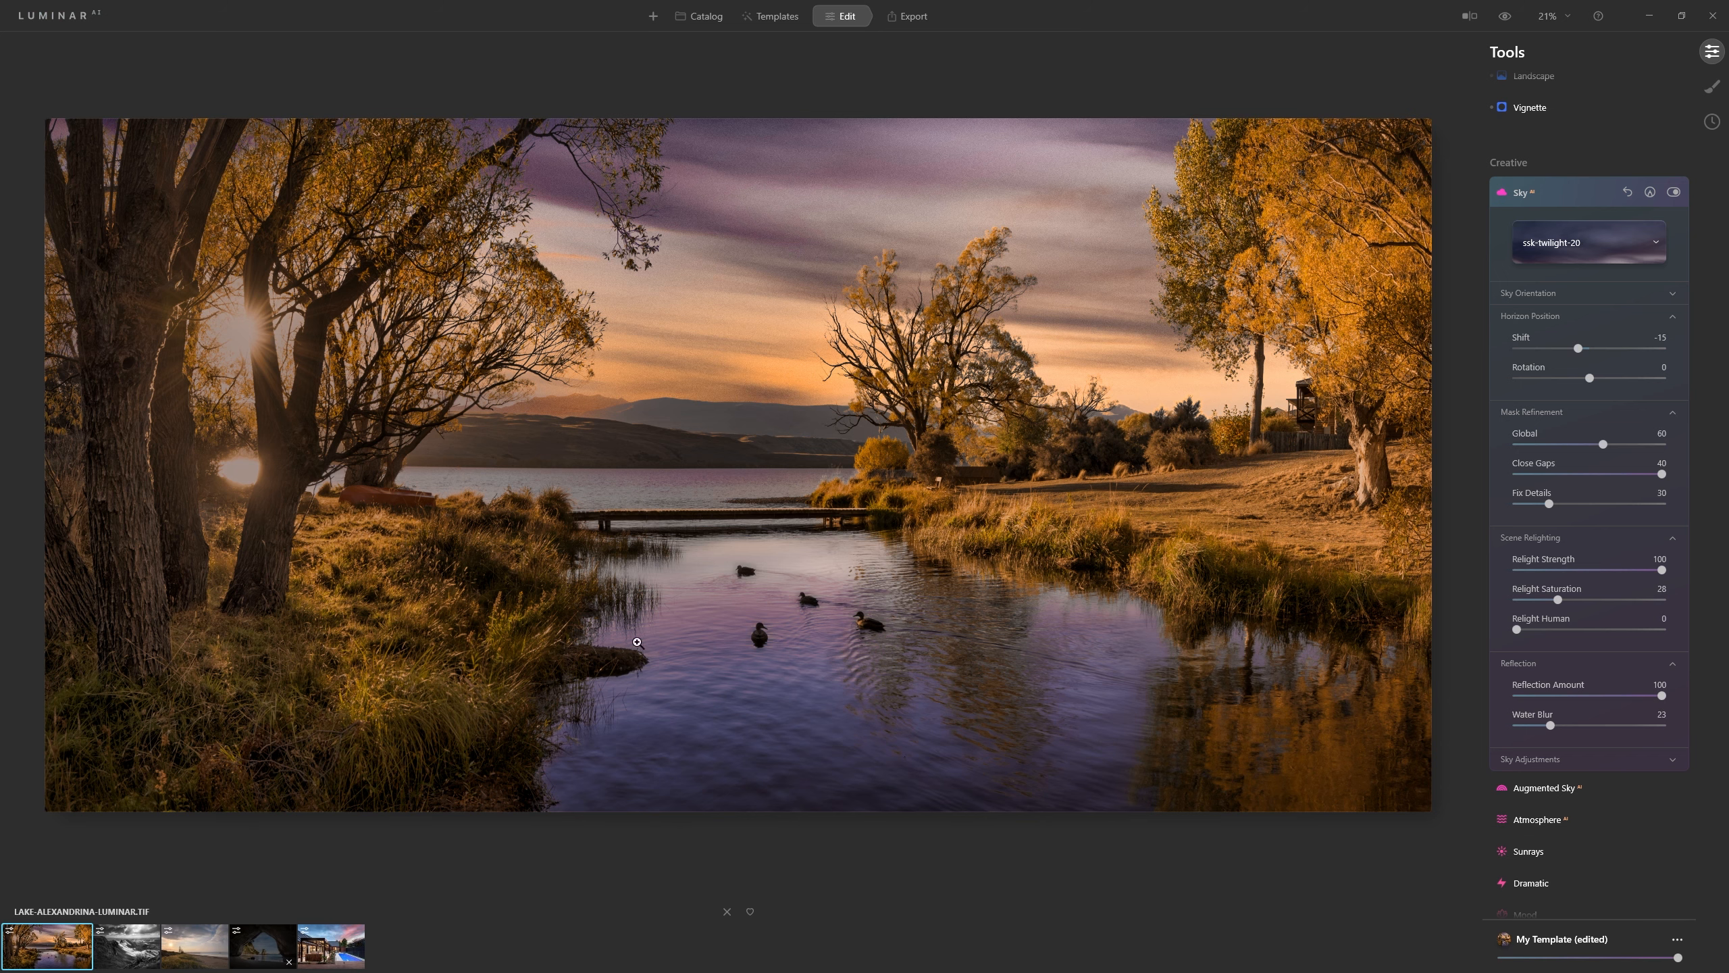
# Adjust the replacement sky with Defocus 7, Atmospheric Haze 68, Warmth 72 and Brightness 30
pyautogui.click(1576, 752)
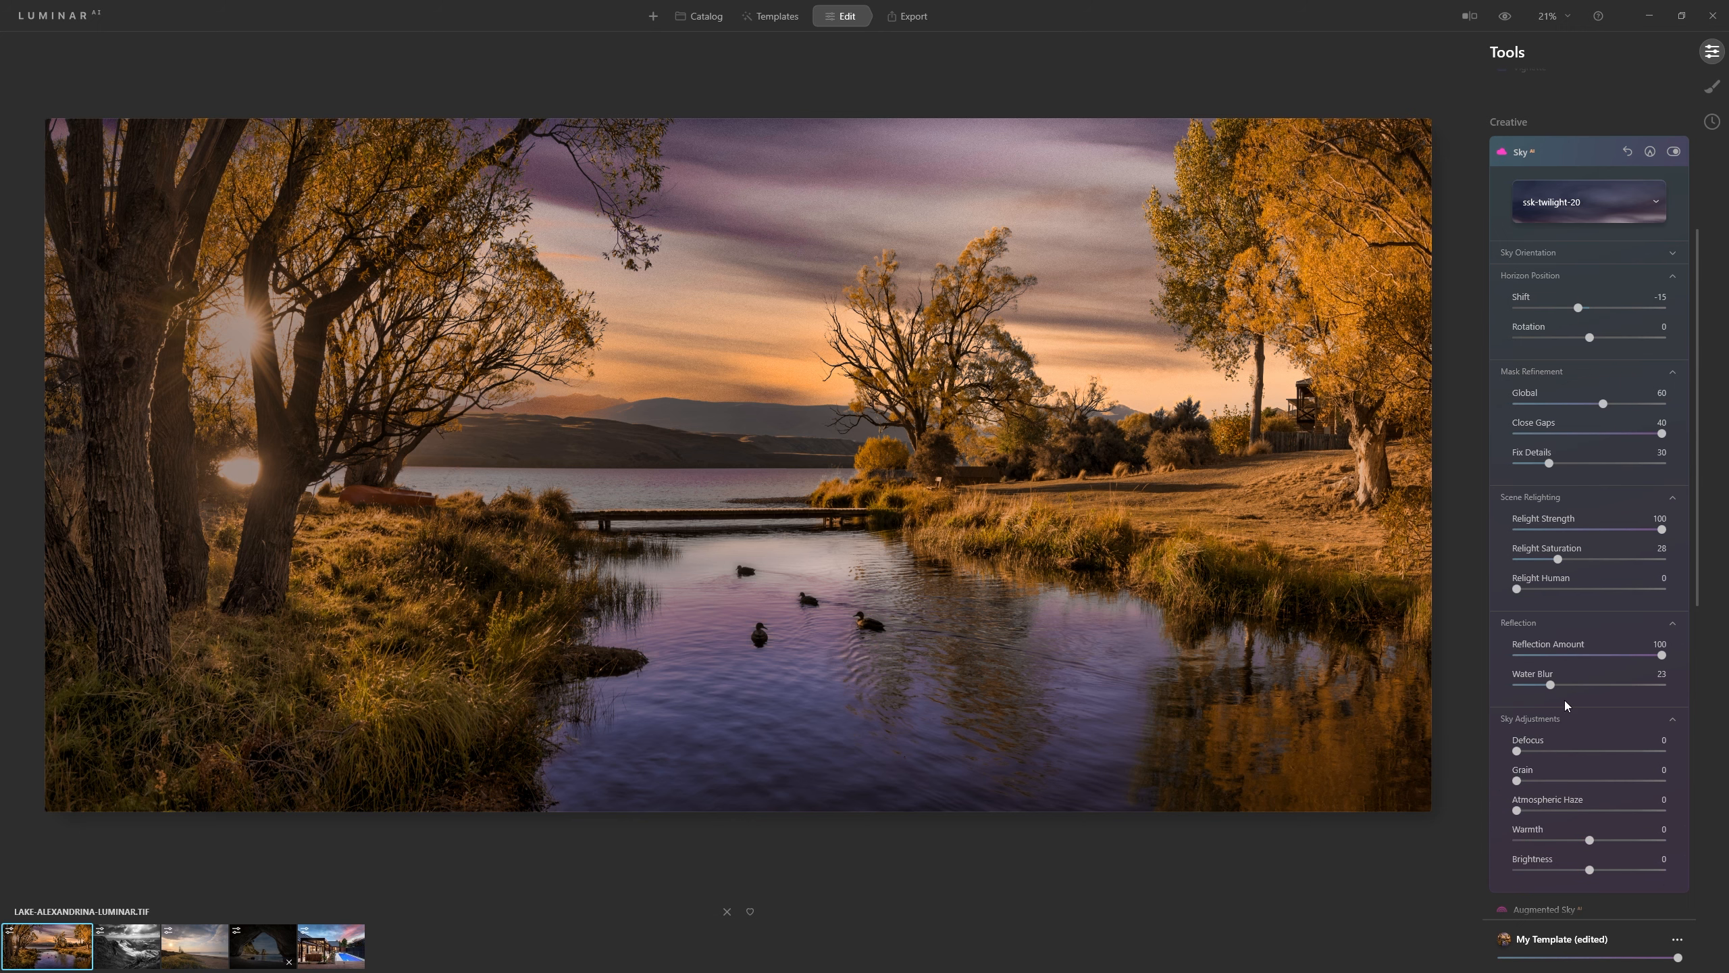
pyautogui.scroll(-3, 1564, 700)
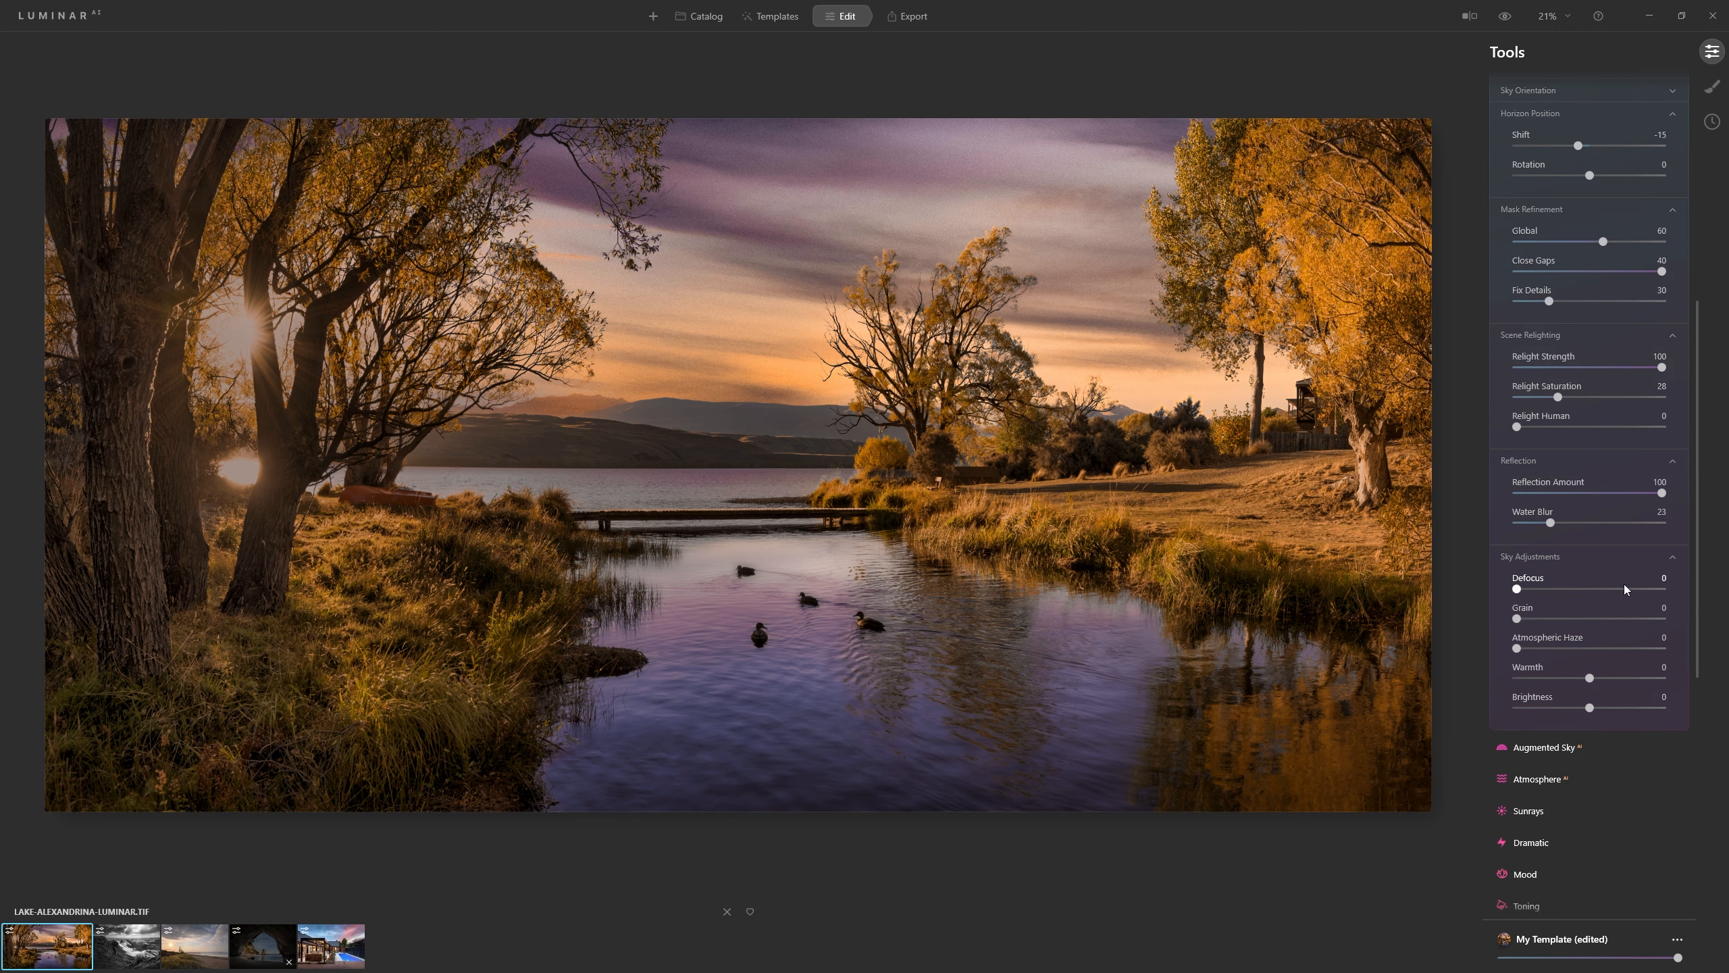
pyautogui.moveTo(1536, 592); pyautogui.dragTo(1530, 593)
pyautogui.moveTo(1521, 651); pyautogui.dragTo(1620, 658)
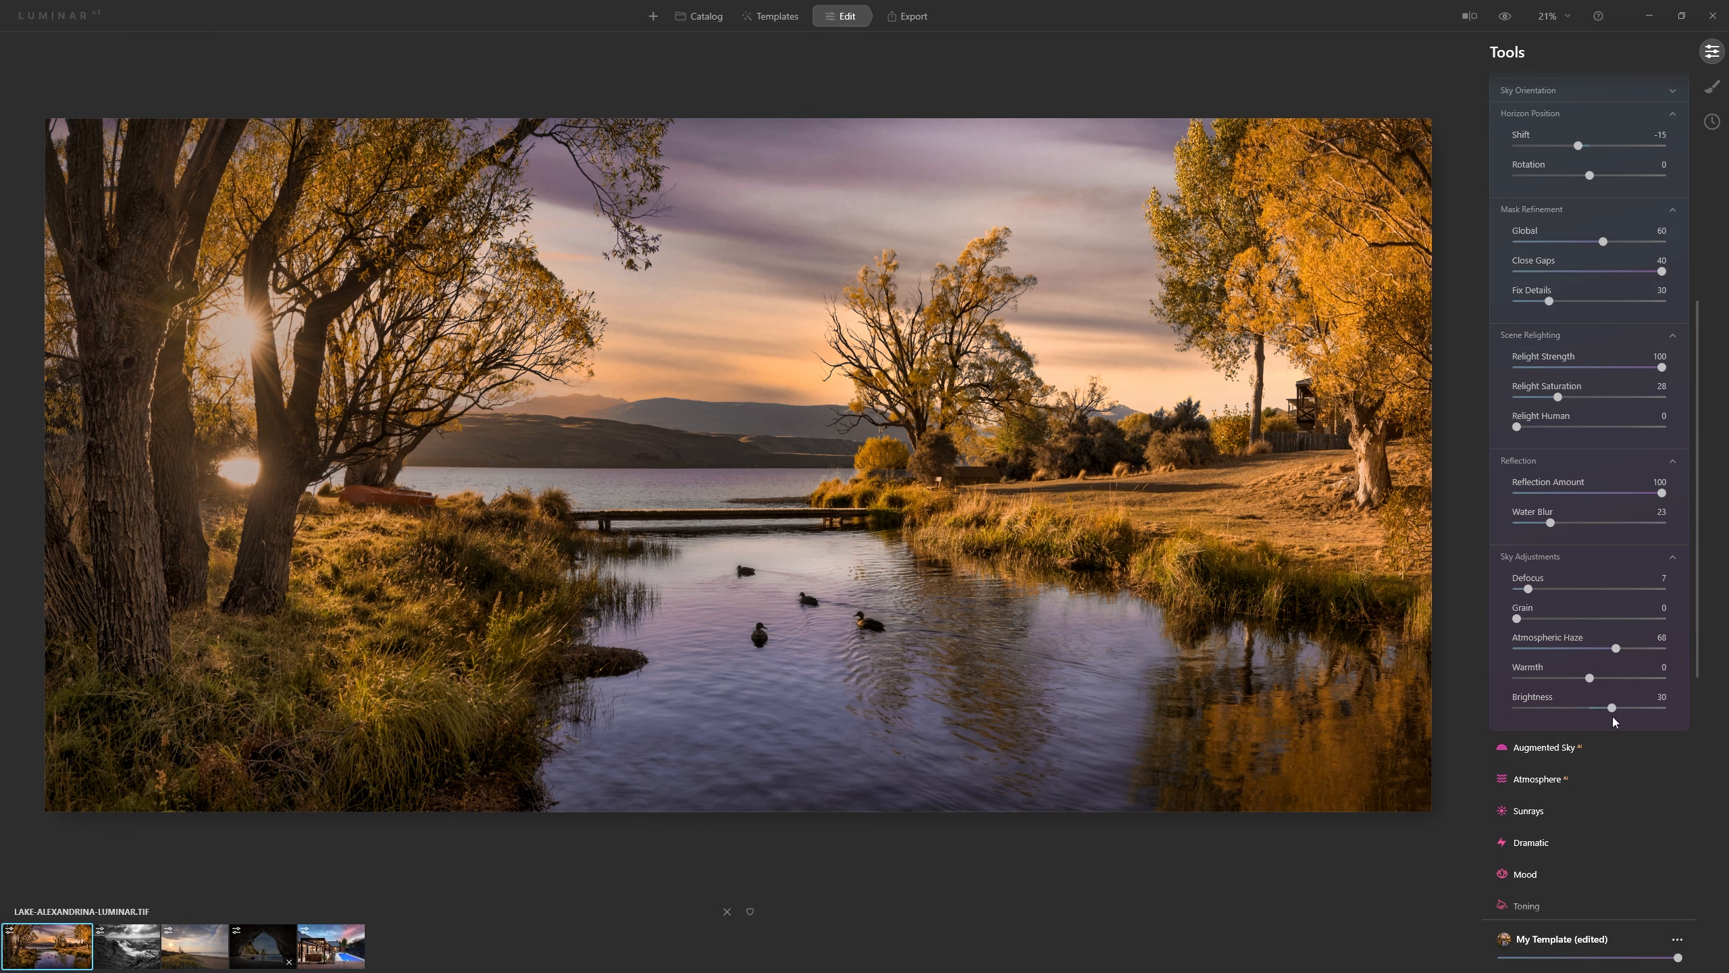
pyautogui.moveTo(1590, 678); pyautogui.dragTo(1625, 694)
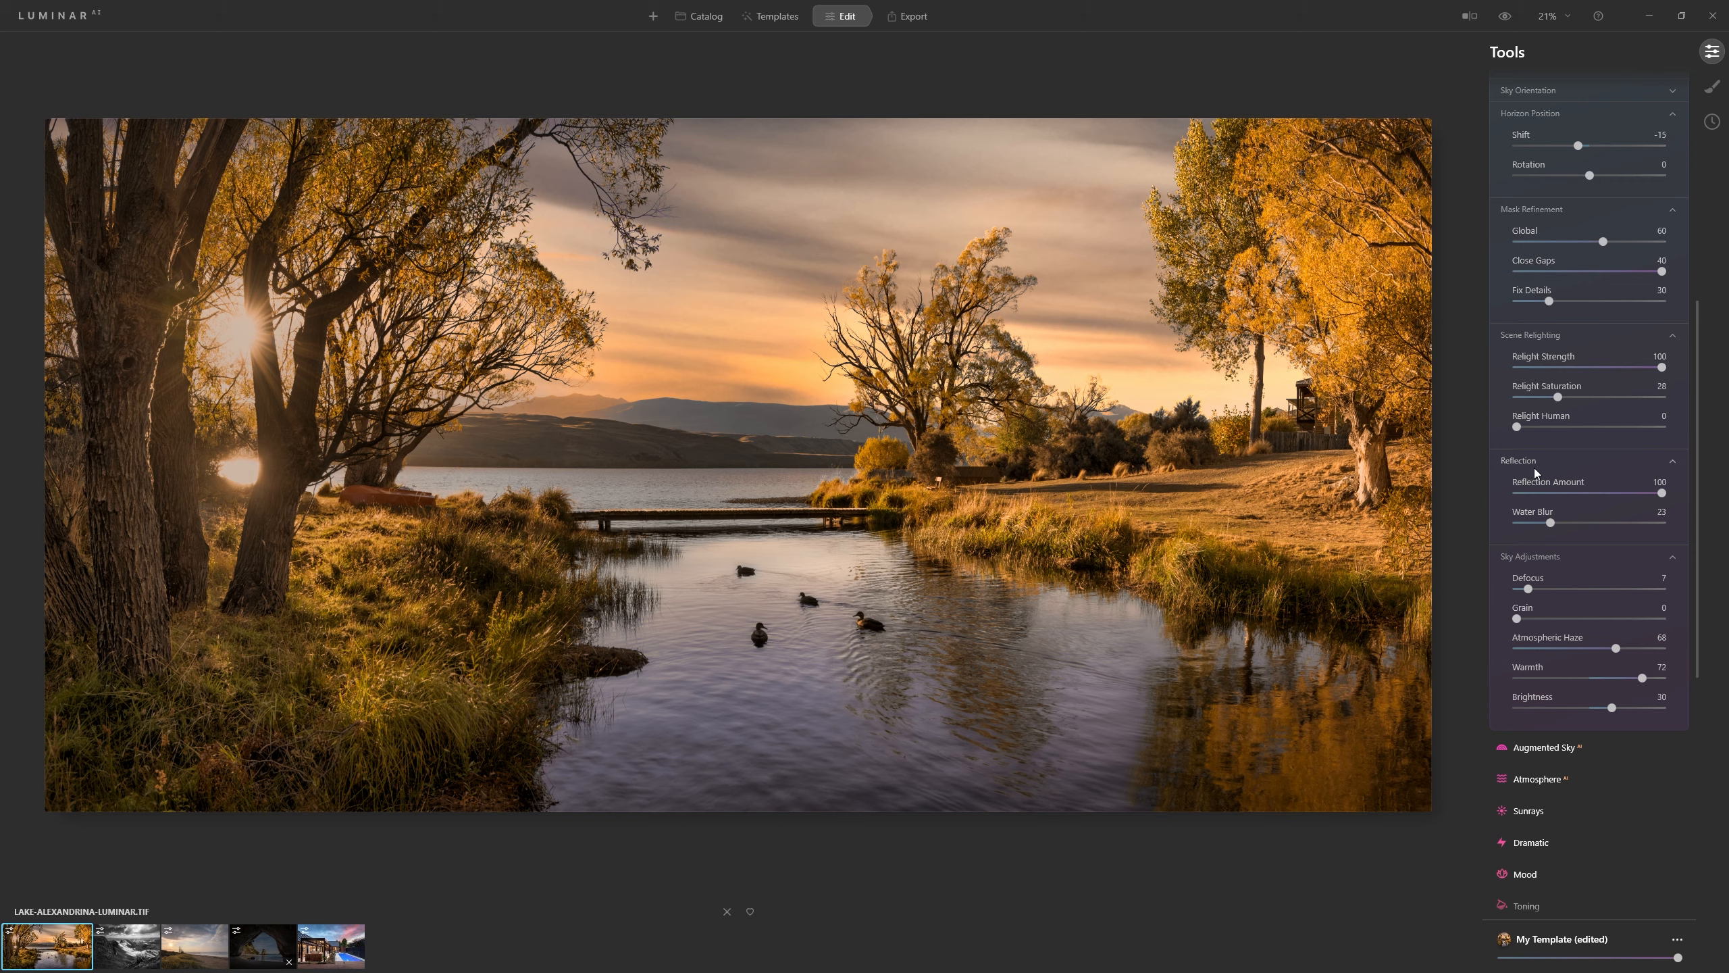
# Switch off the Sky replacement effect and close its settings
pyautogui.scroll(4, 1618, 476)
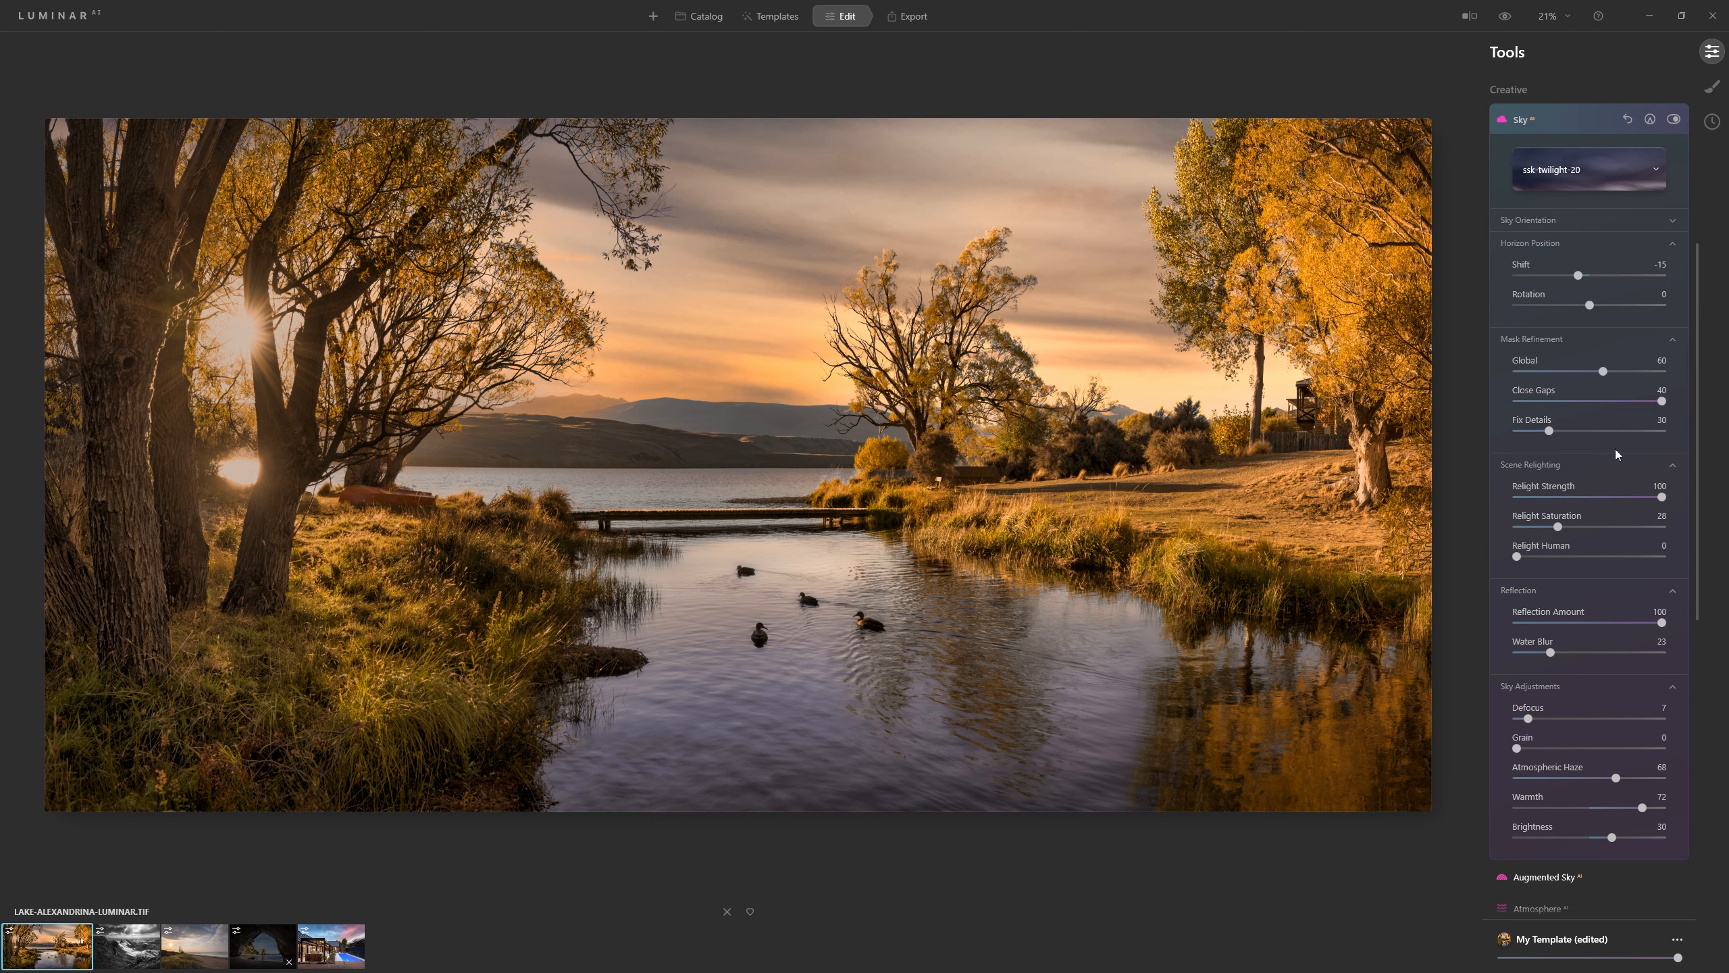
pyautogui.click(1673, 249)
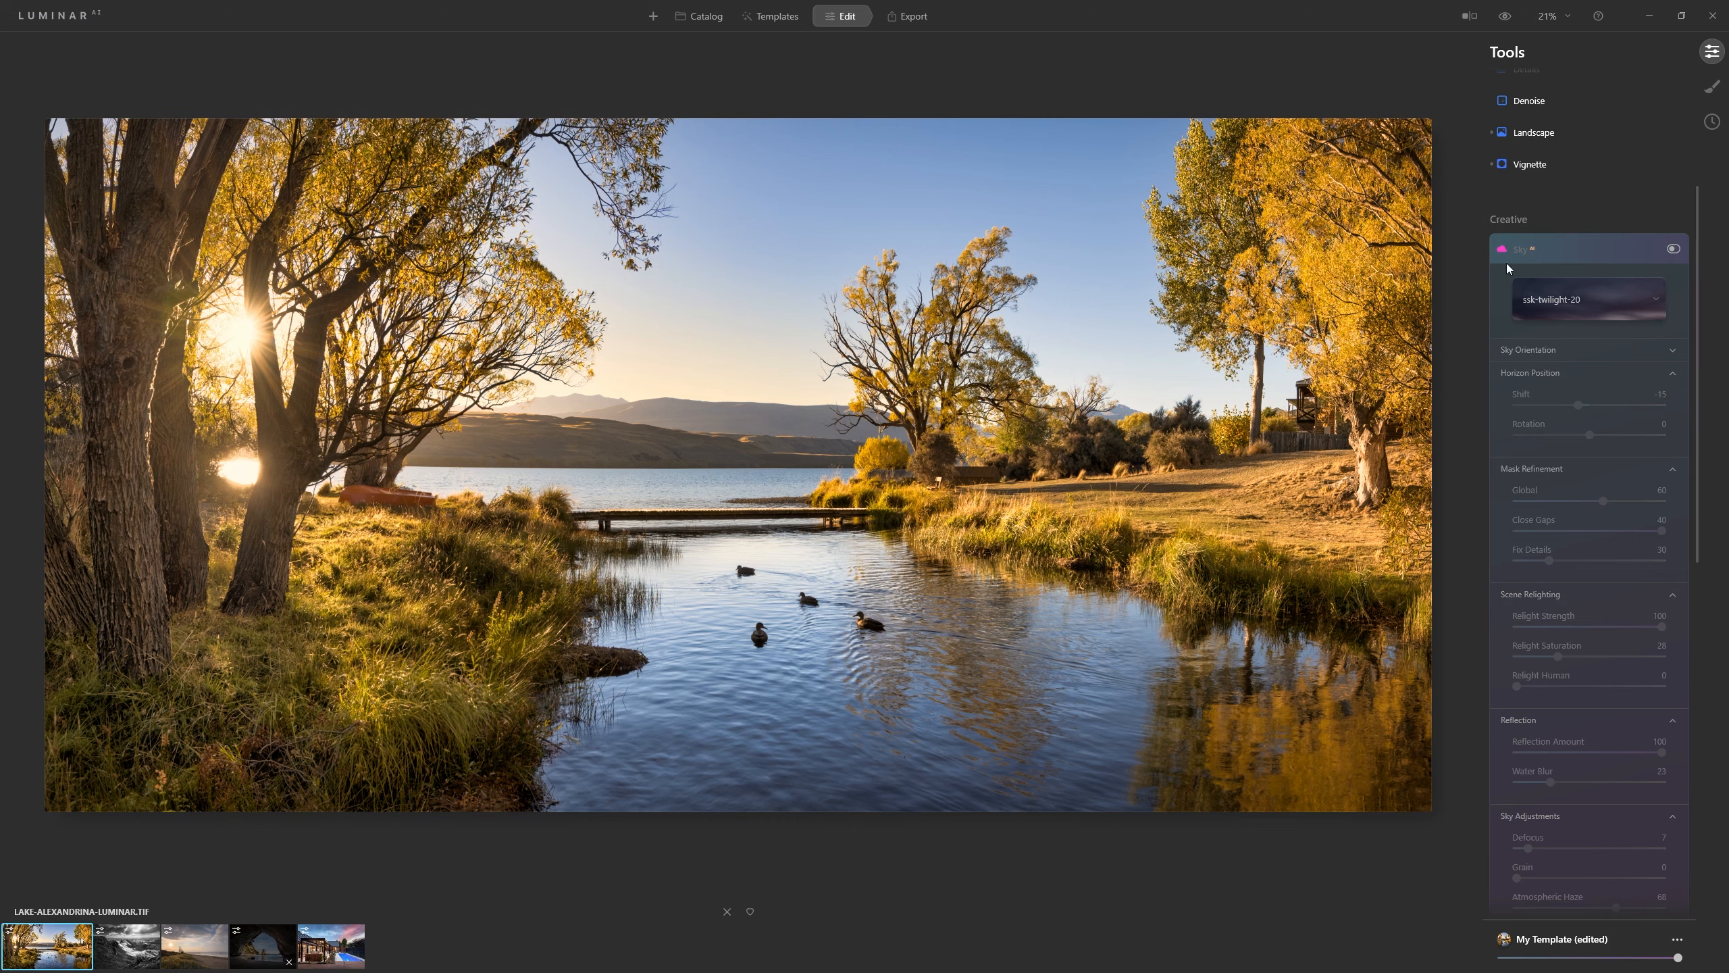
pyautogui.click(1564, 251)
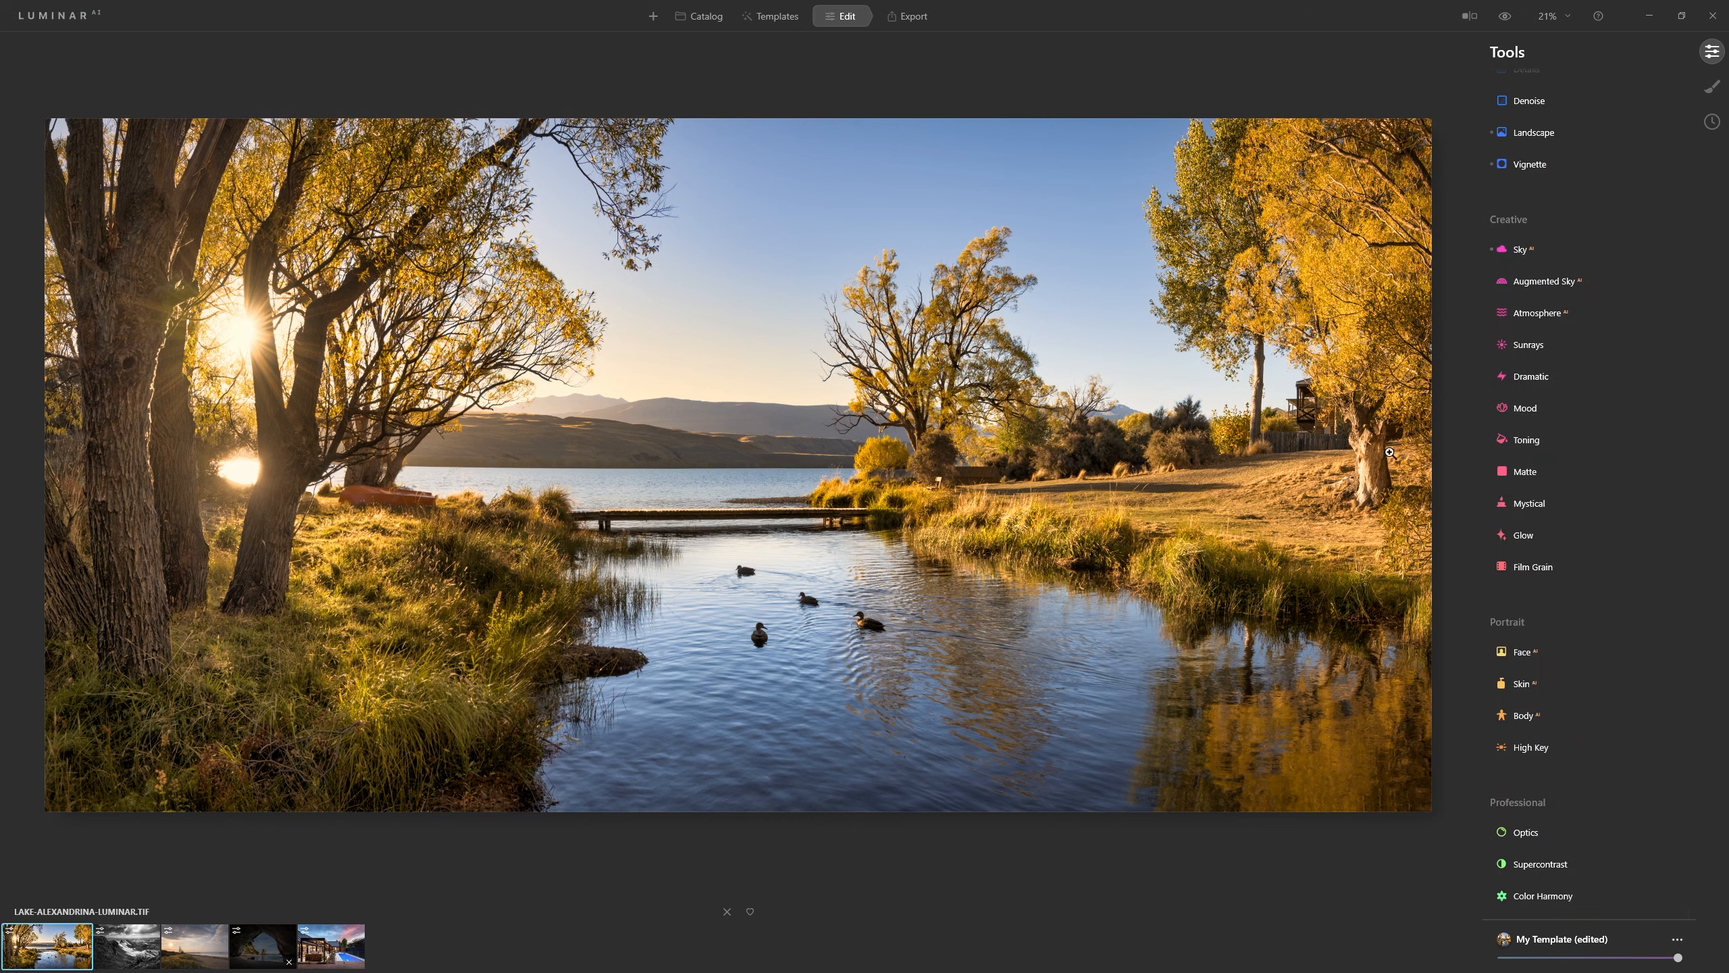
# Add the Birds 2 object to the sky with Augmented Sky and switch that effect off
pyautogui.click(1529, 281)
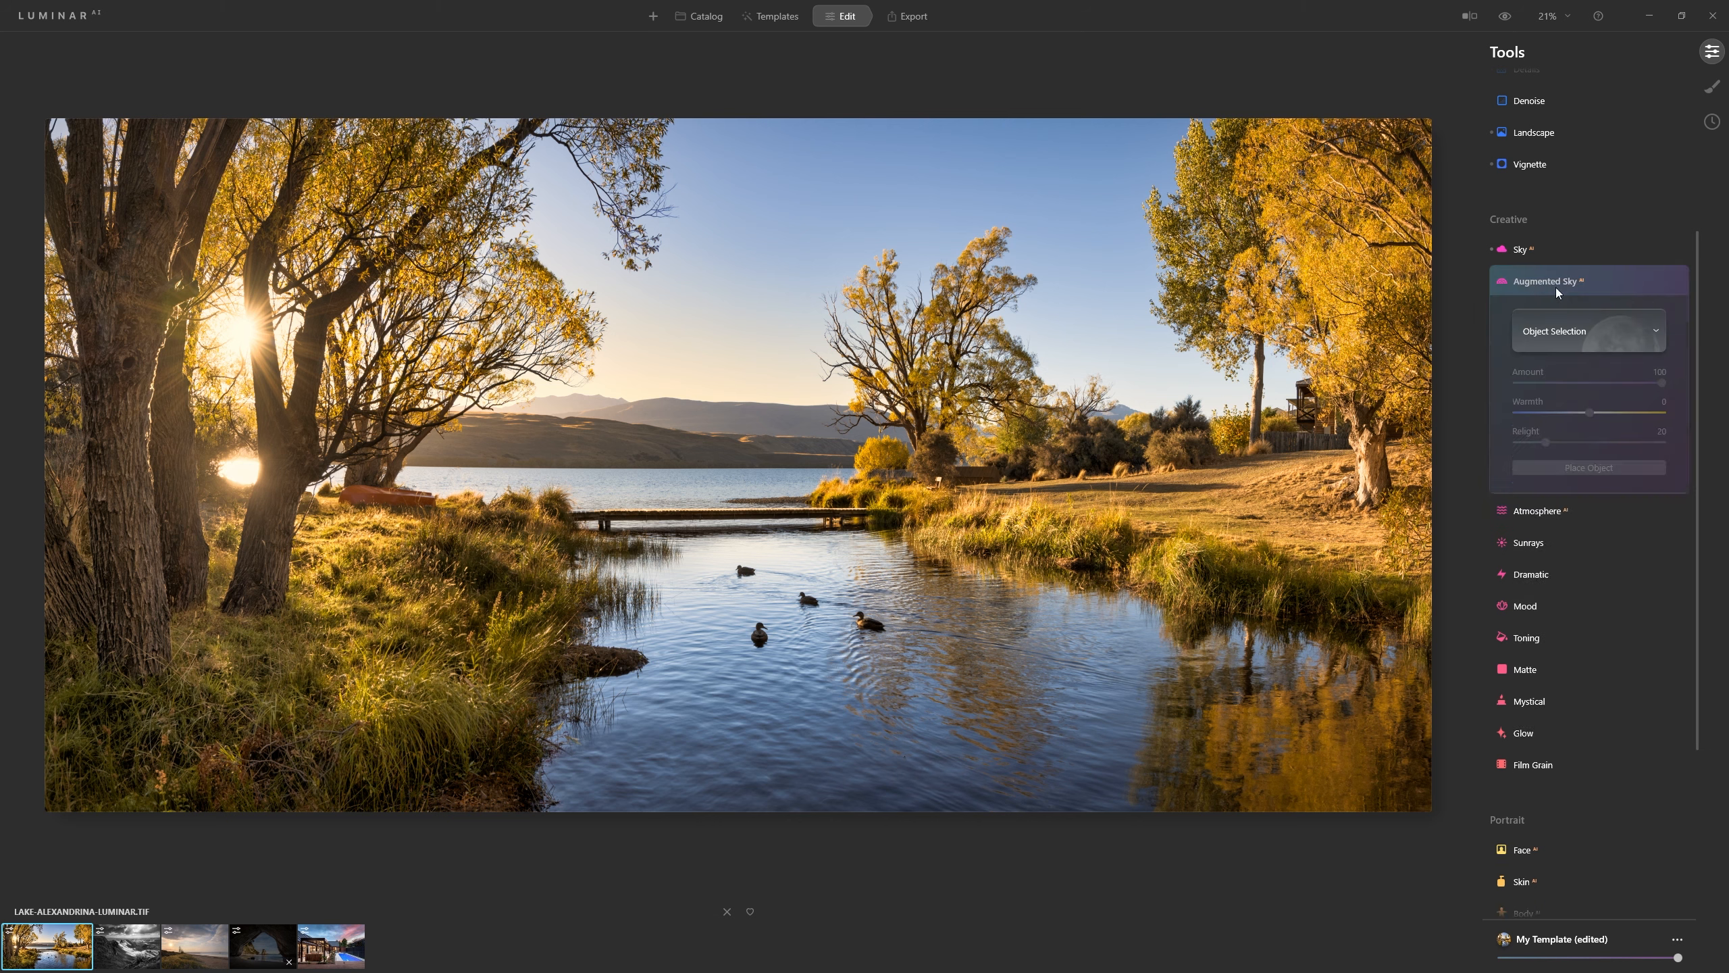
pyautogui.click(1564, 332)
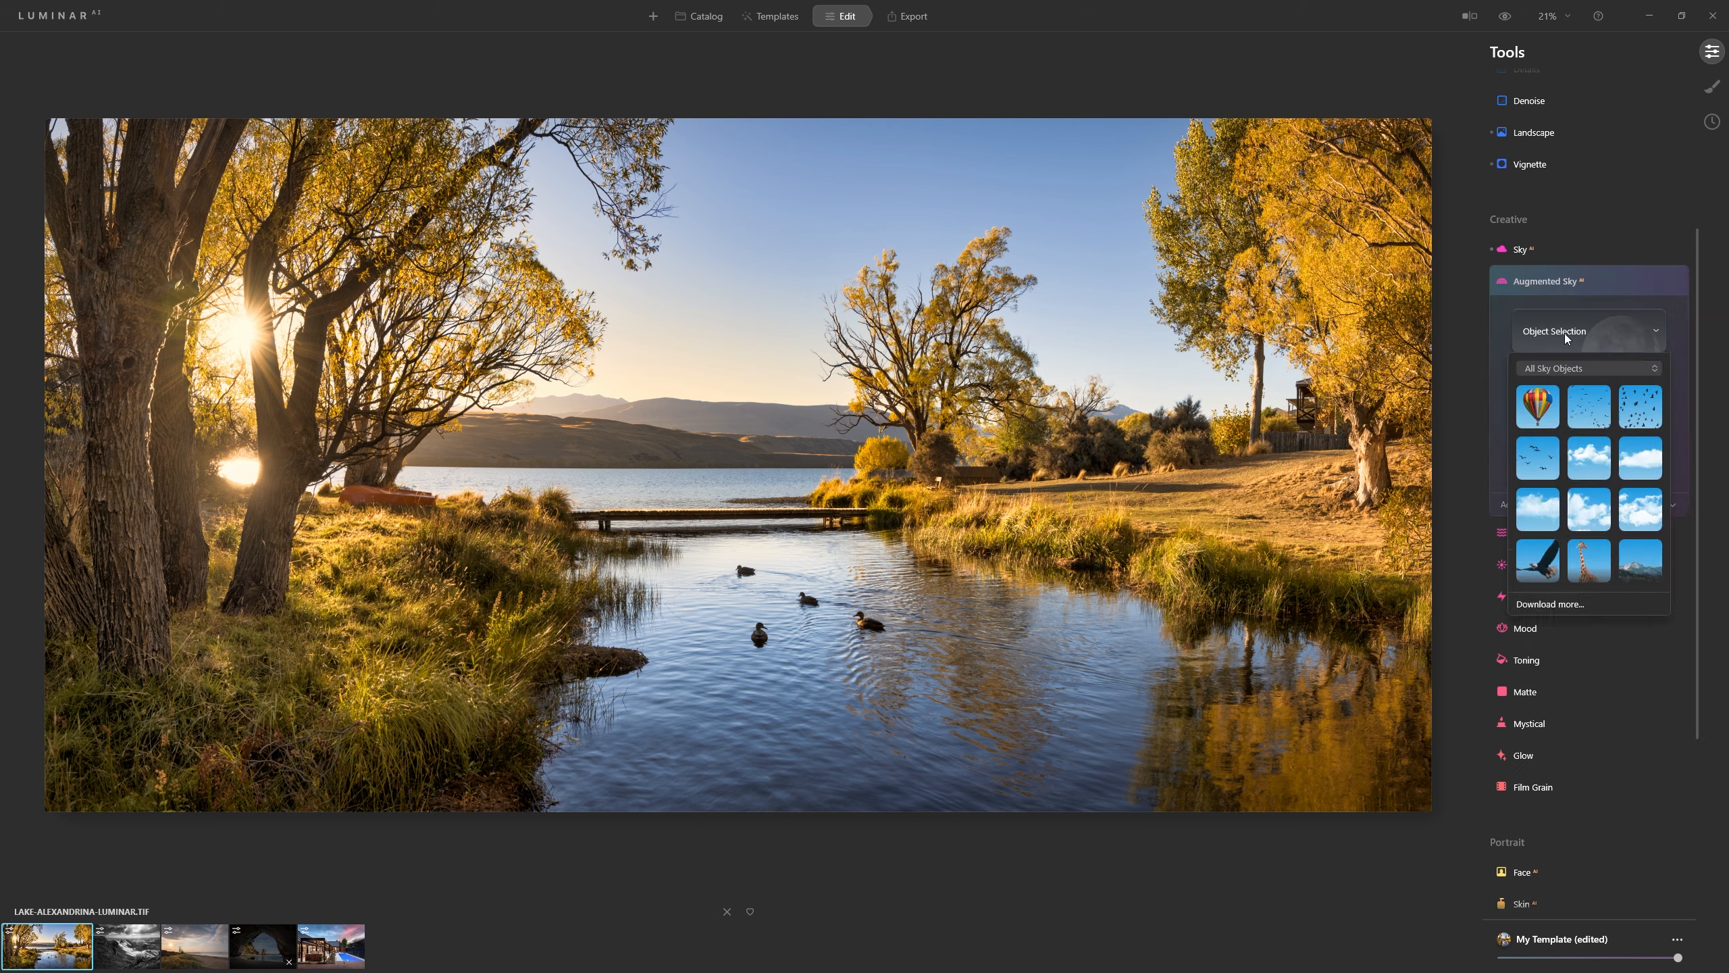
pyautogui.click(1640, 407)
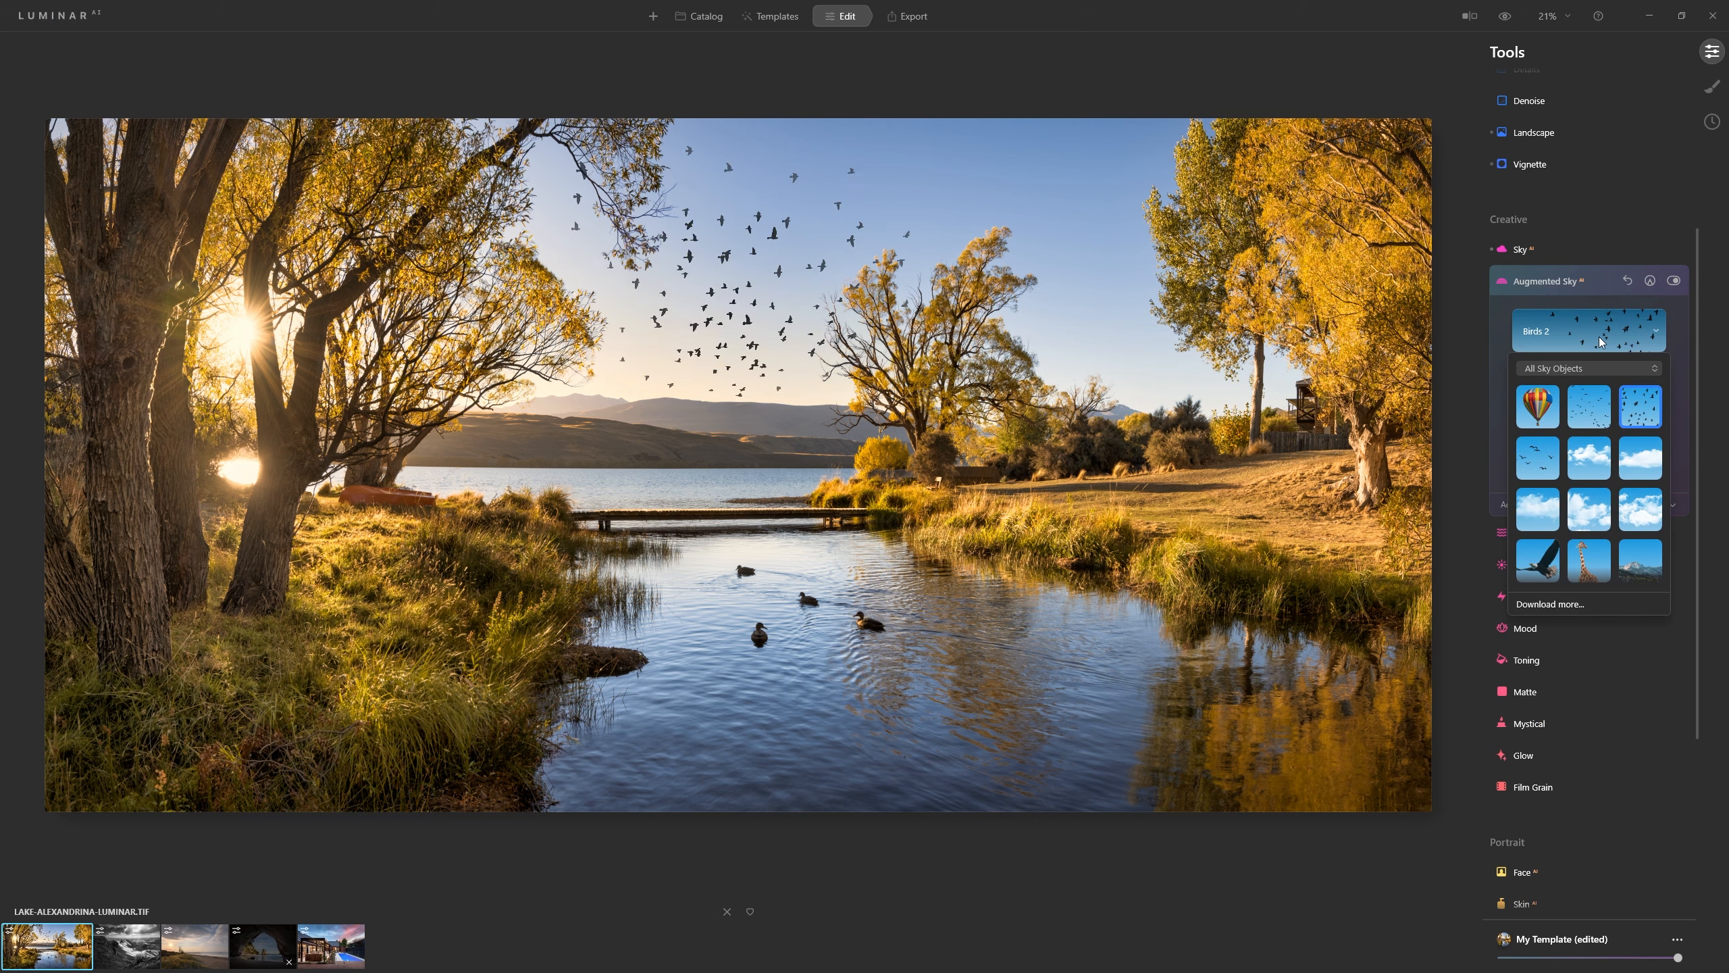
pyautogui.click(1601, 342)
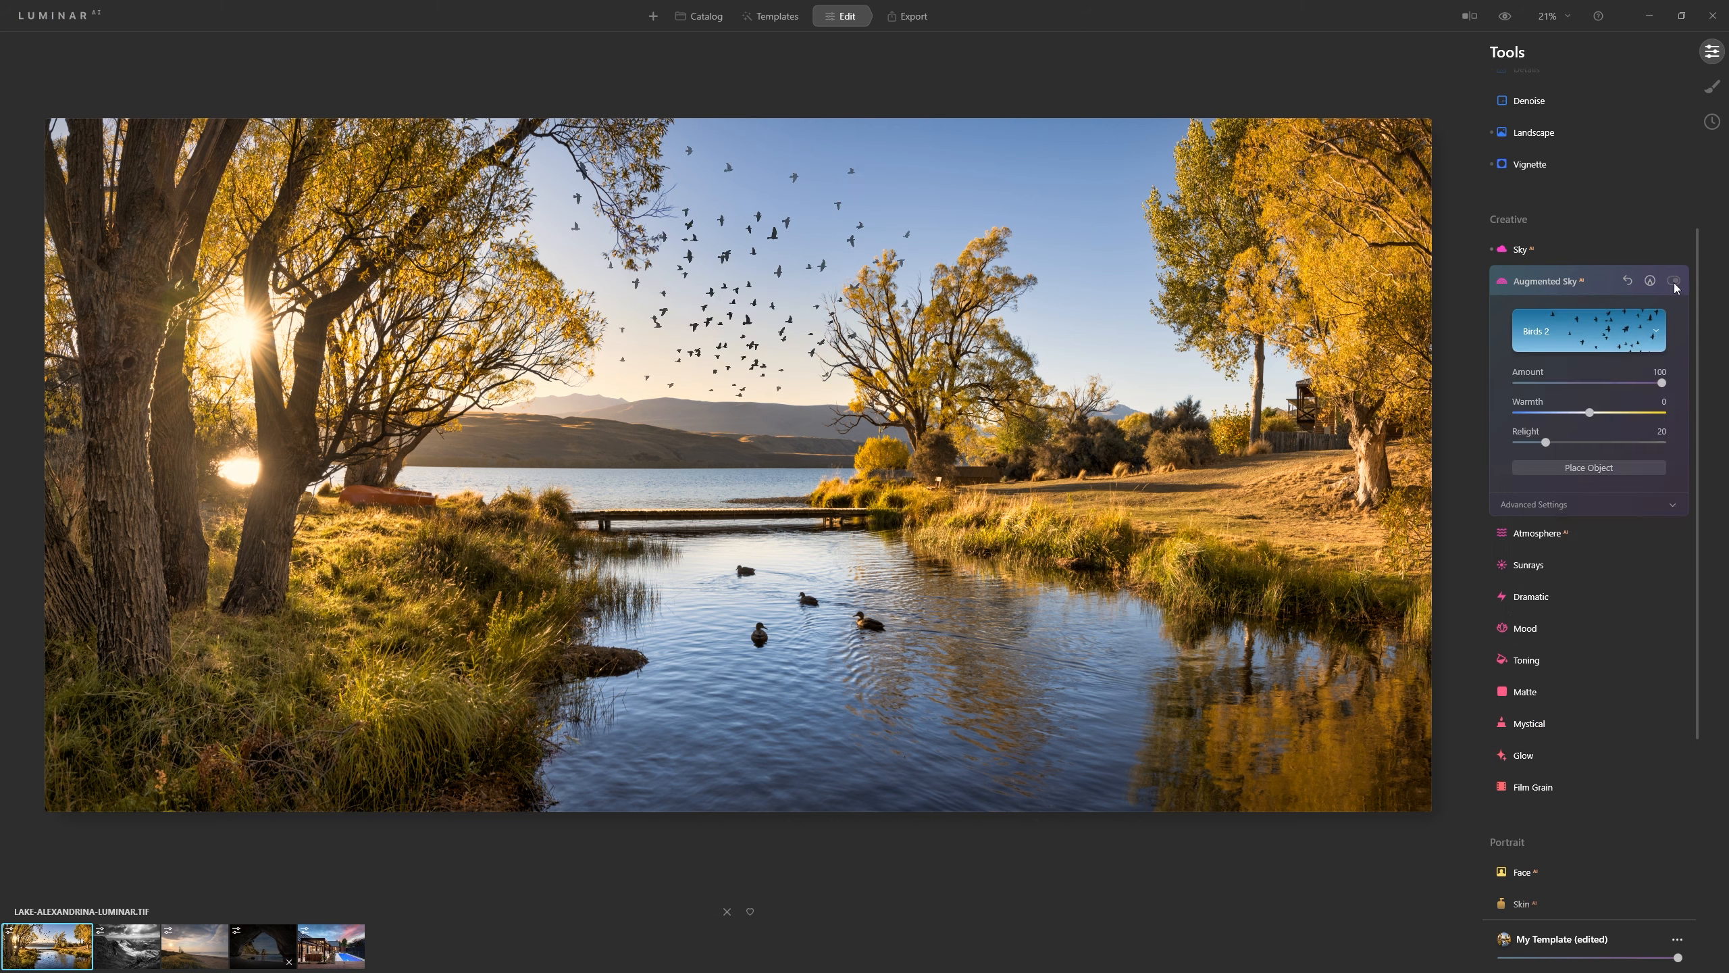
pyautogui.click(1673, 281)
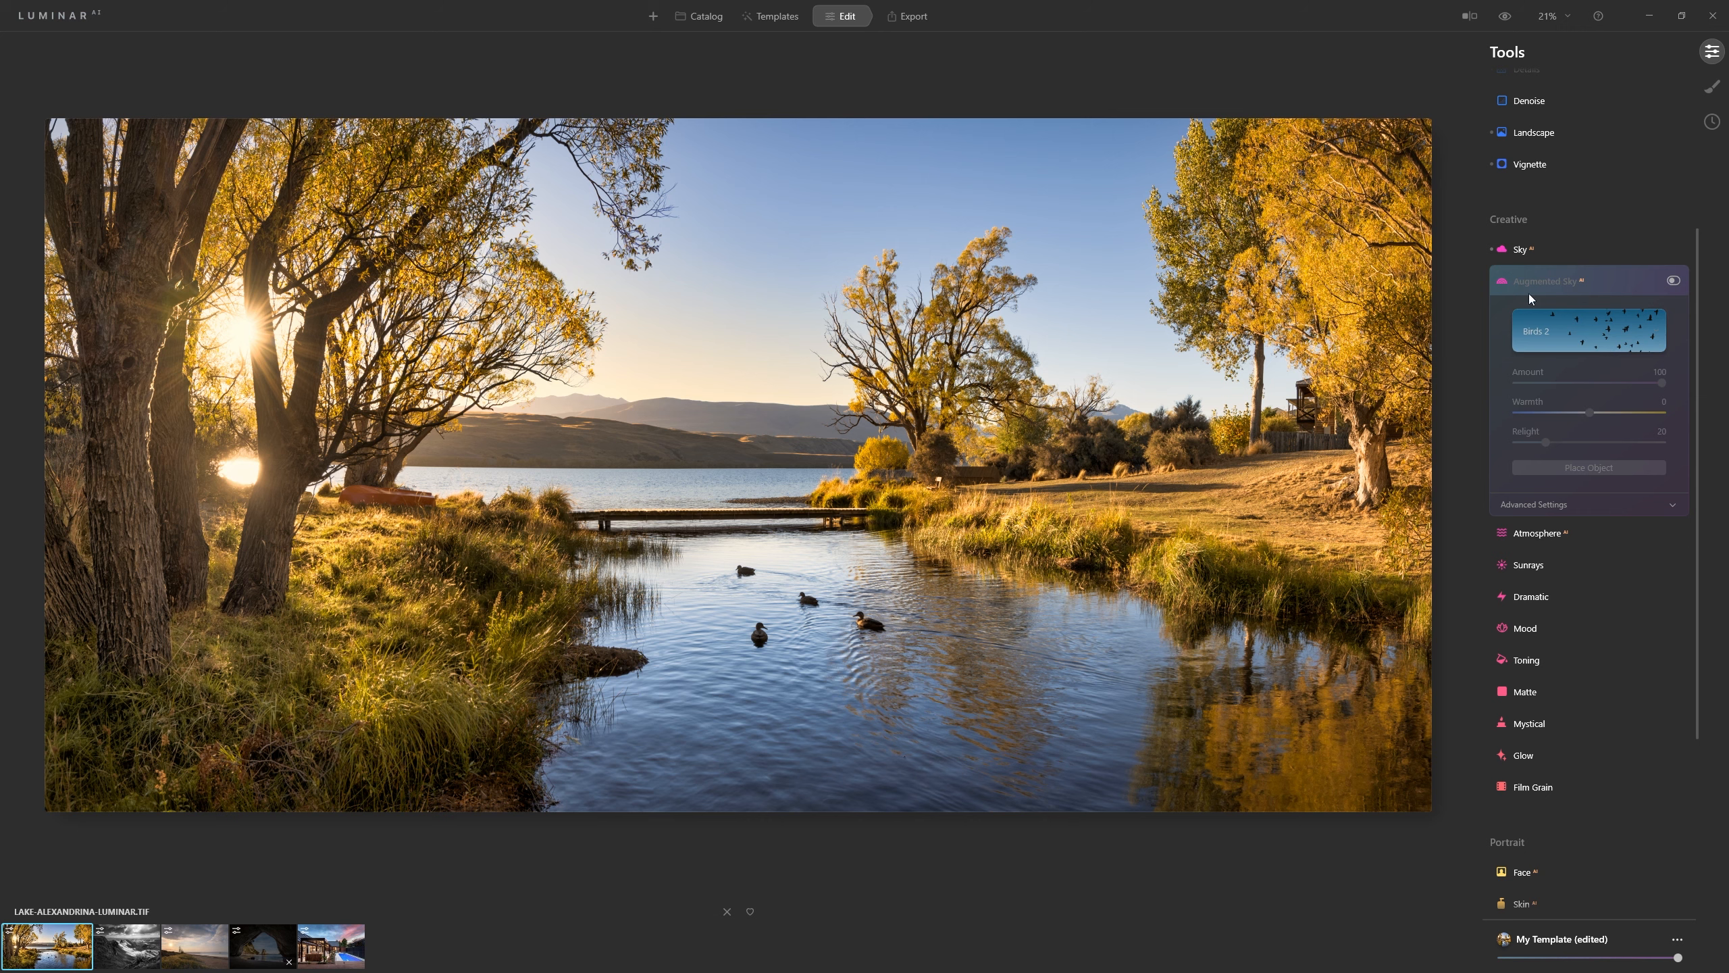
# Add Layered Fog with the Atmosphere tool, using Amount 70, Depth 100 and Lightness 59
pyautogui.click(1551, 538)
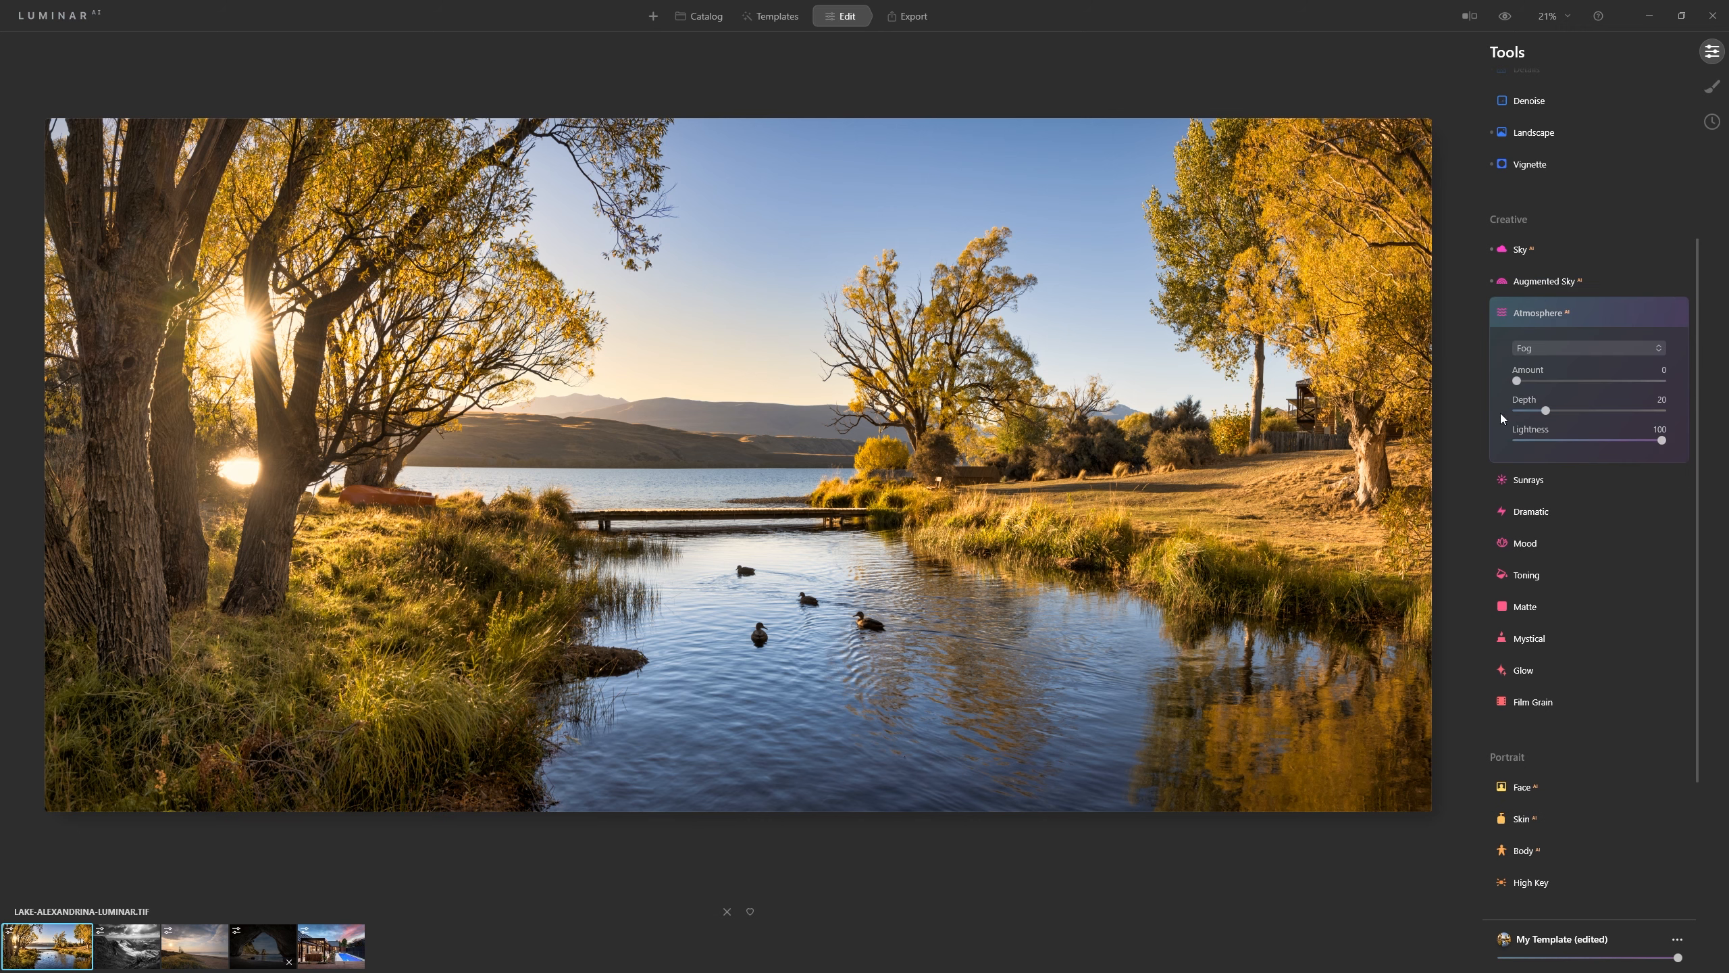
pyautogui.click(1543, 346)
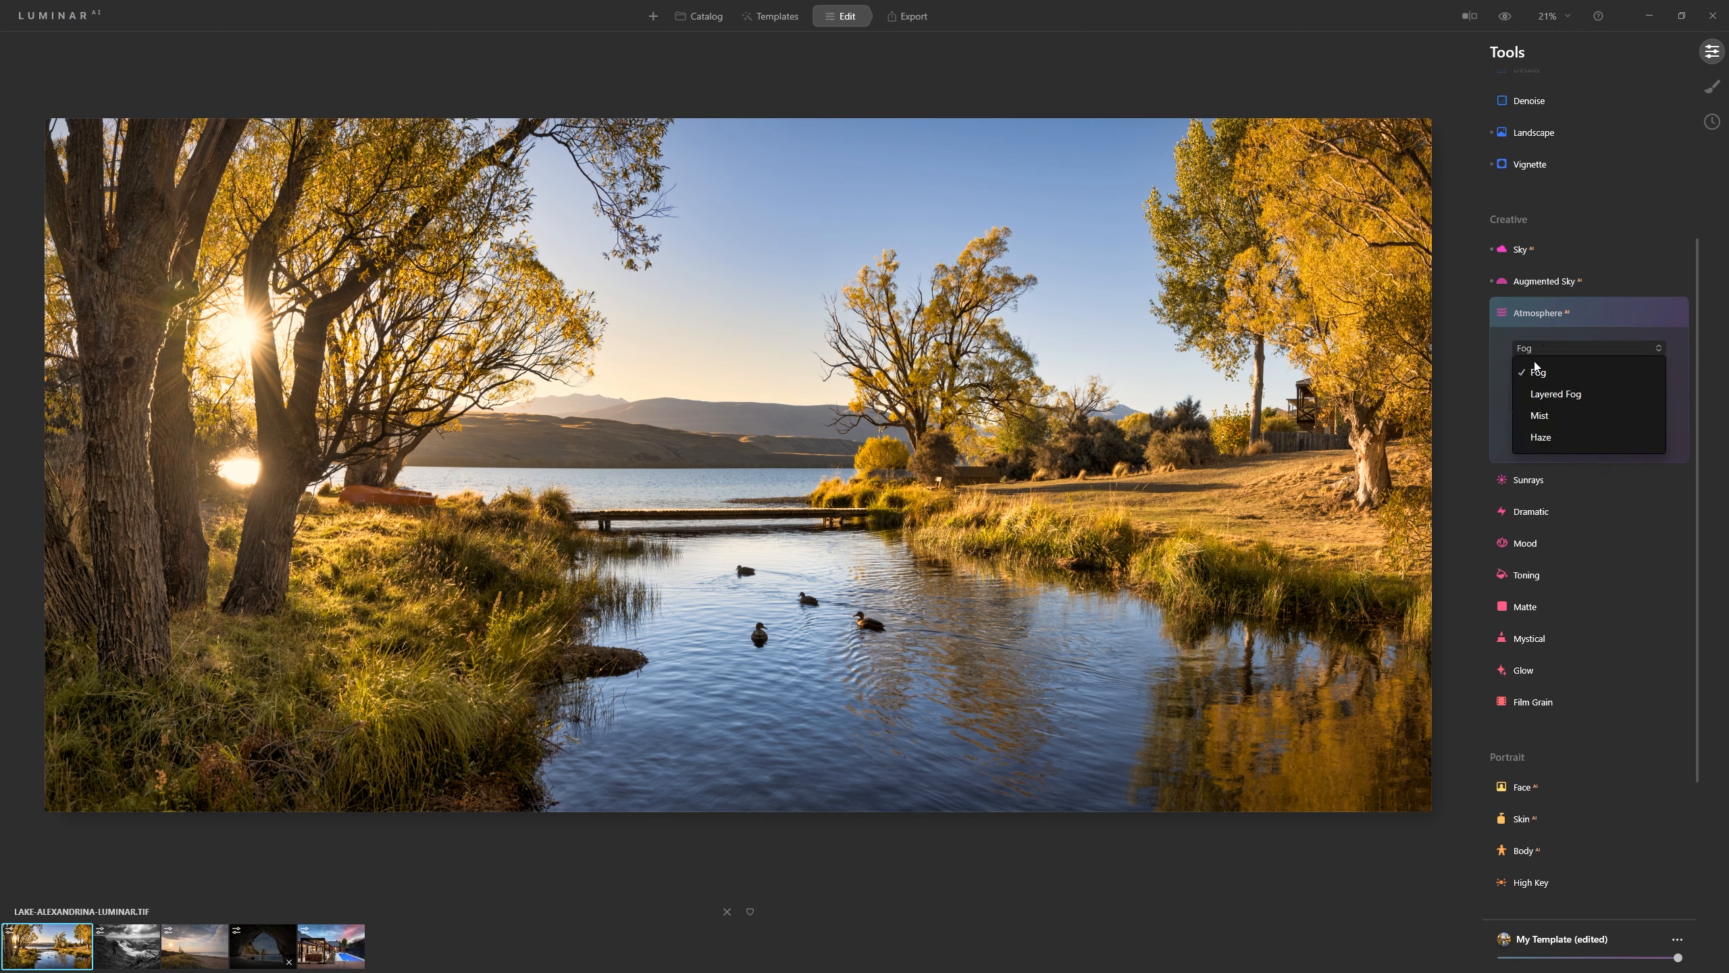
pyautogui.click(1547, 400)
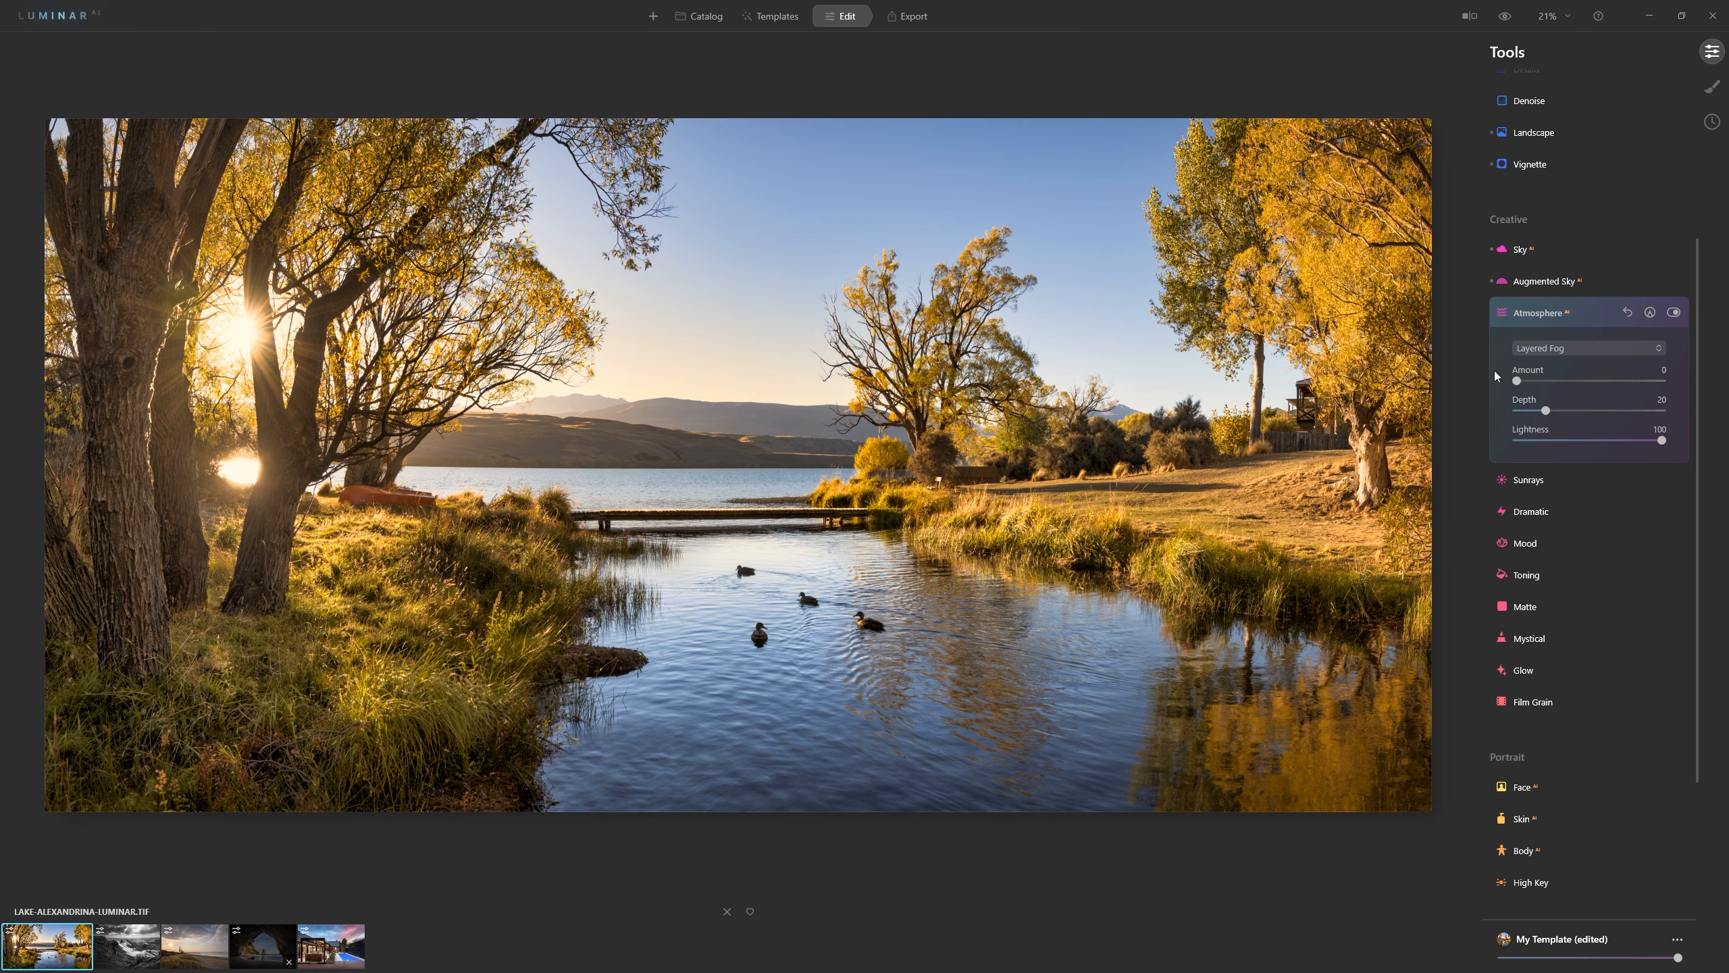
pyautogui.moveTo(1545, 410); pyautogui.dragTo(1668, 409)
pyautogui.moveTo(1654, 383); pyautogui.dragTo(1619, 382)
pyautogui.moveTo(1631, 443); pyautogui.dragTo(1605, 442)
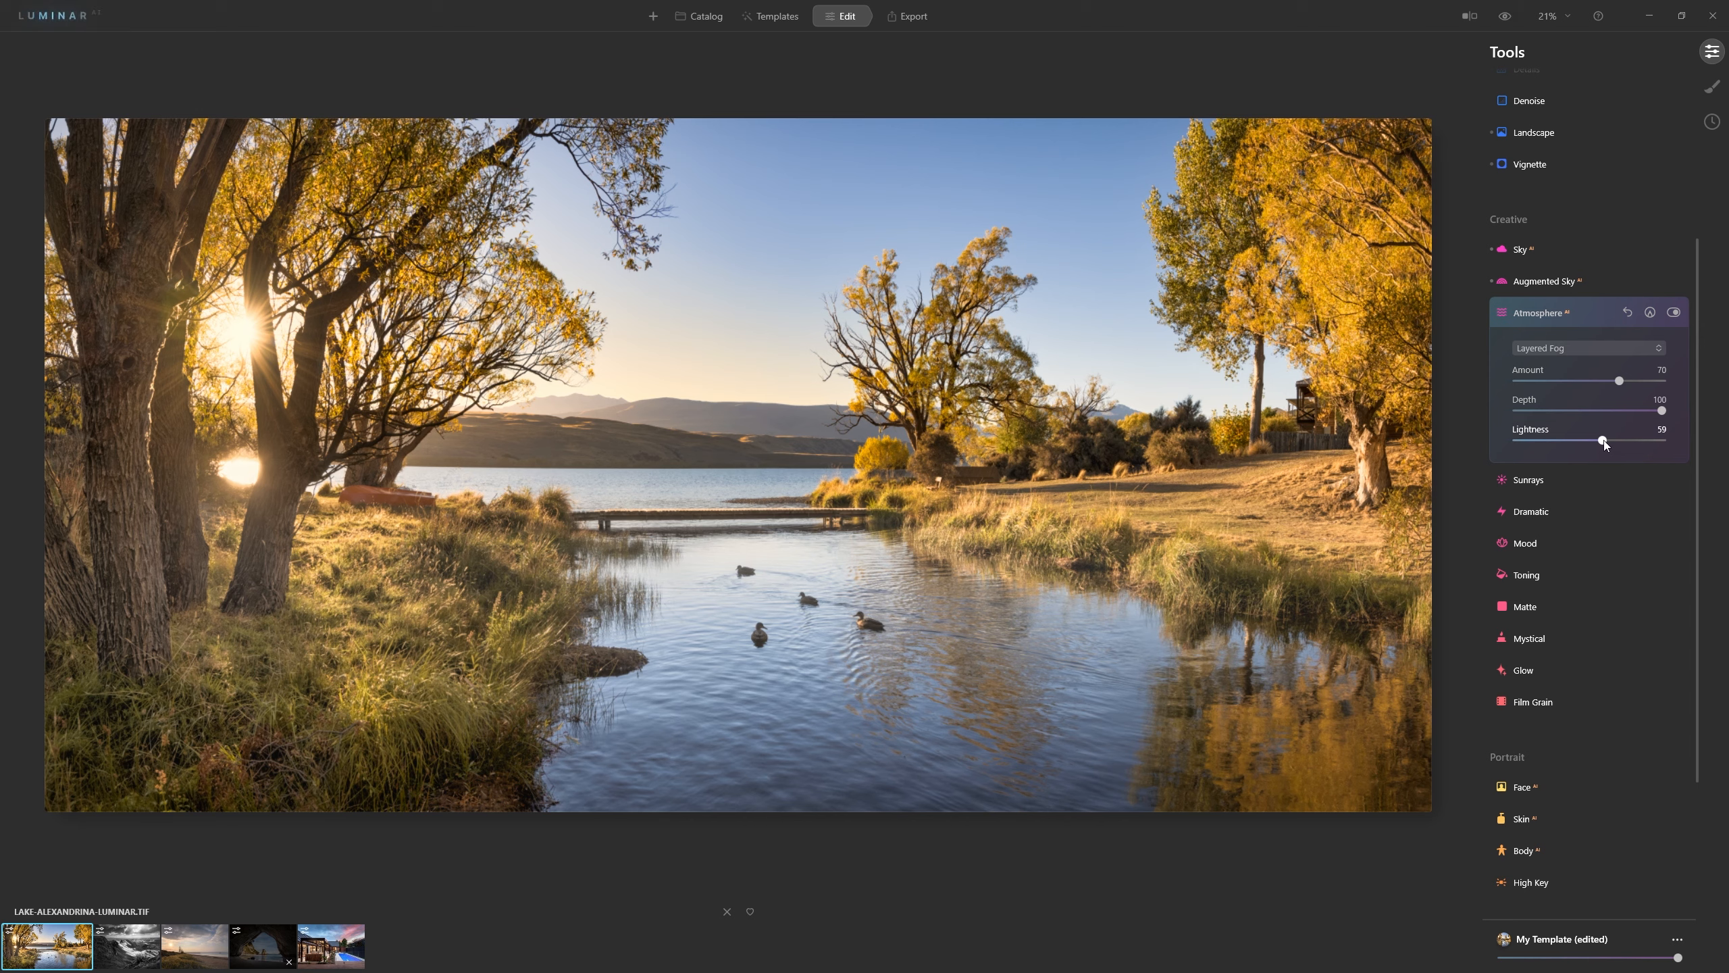
# Reduce the Layered Fog Amount to 36 and compare the photo with and without the fog, leaving it enabled
pyautogui.click(1670, 316)
pyautogui.click(1670, 316)
pyautogui.click(1561, 380)
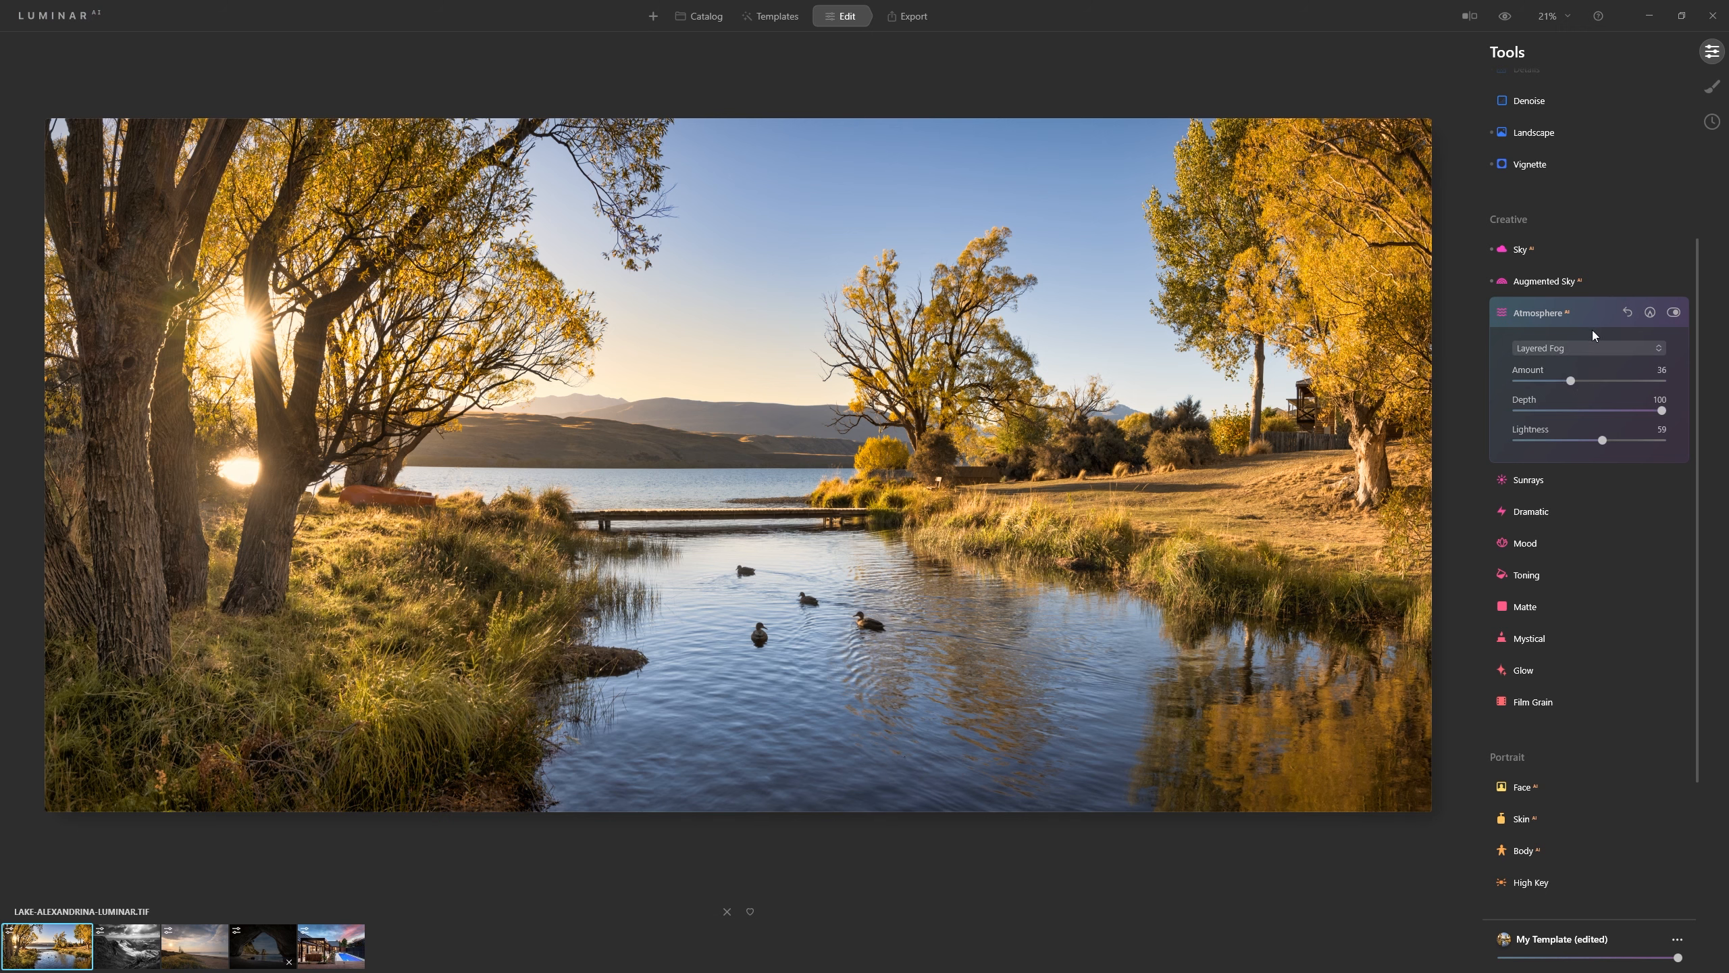
pyautogui.click(1672, 313)
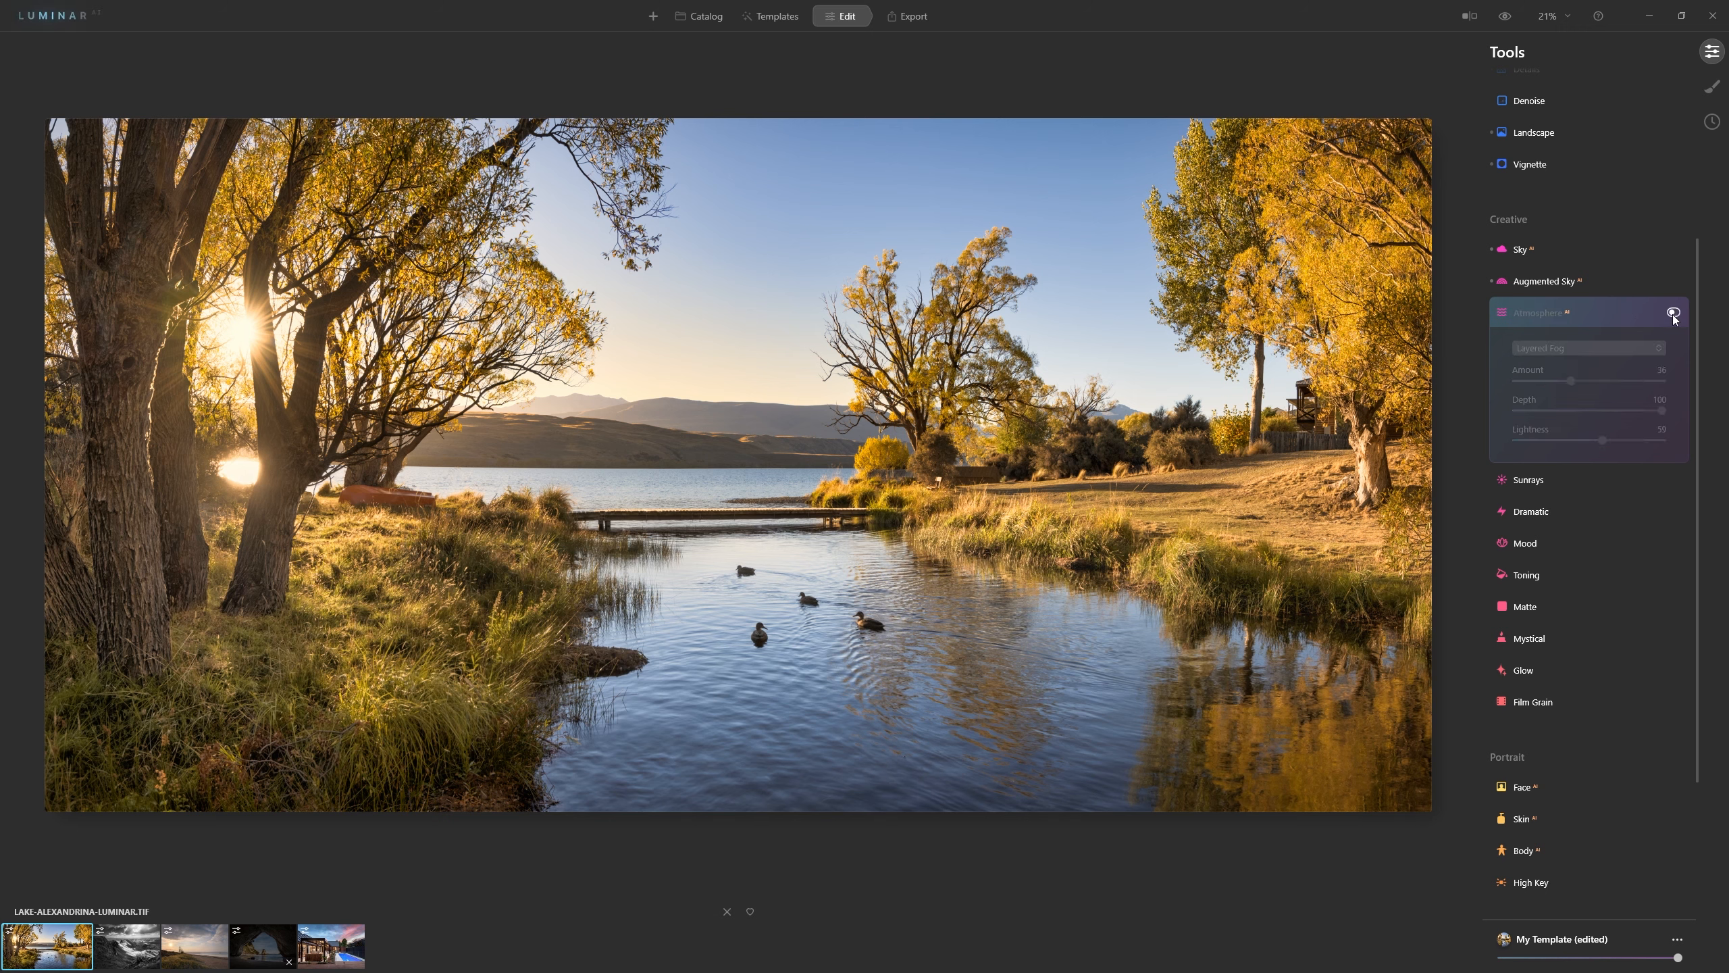
pyautogui.click(1672, 314)
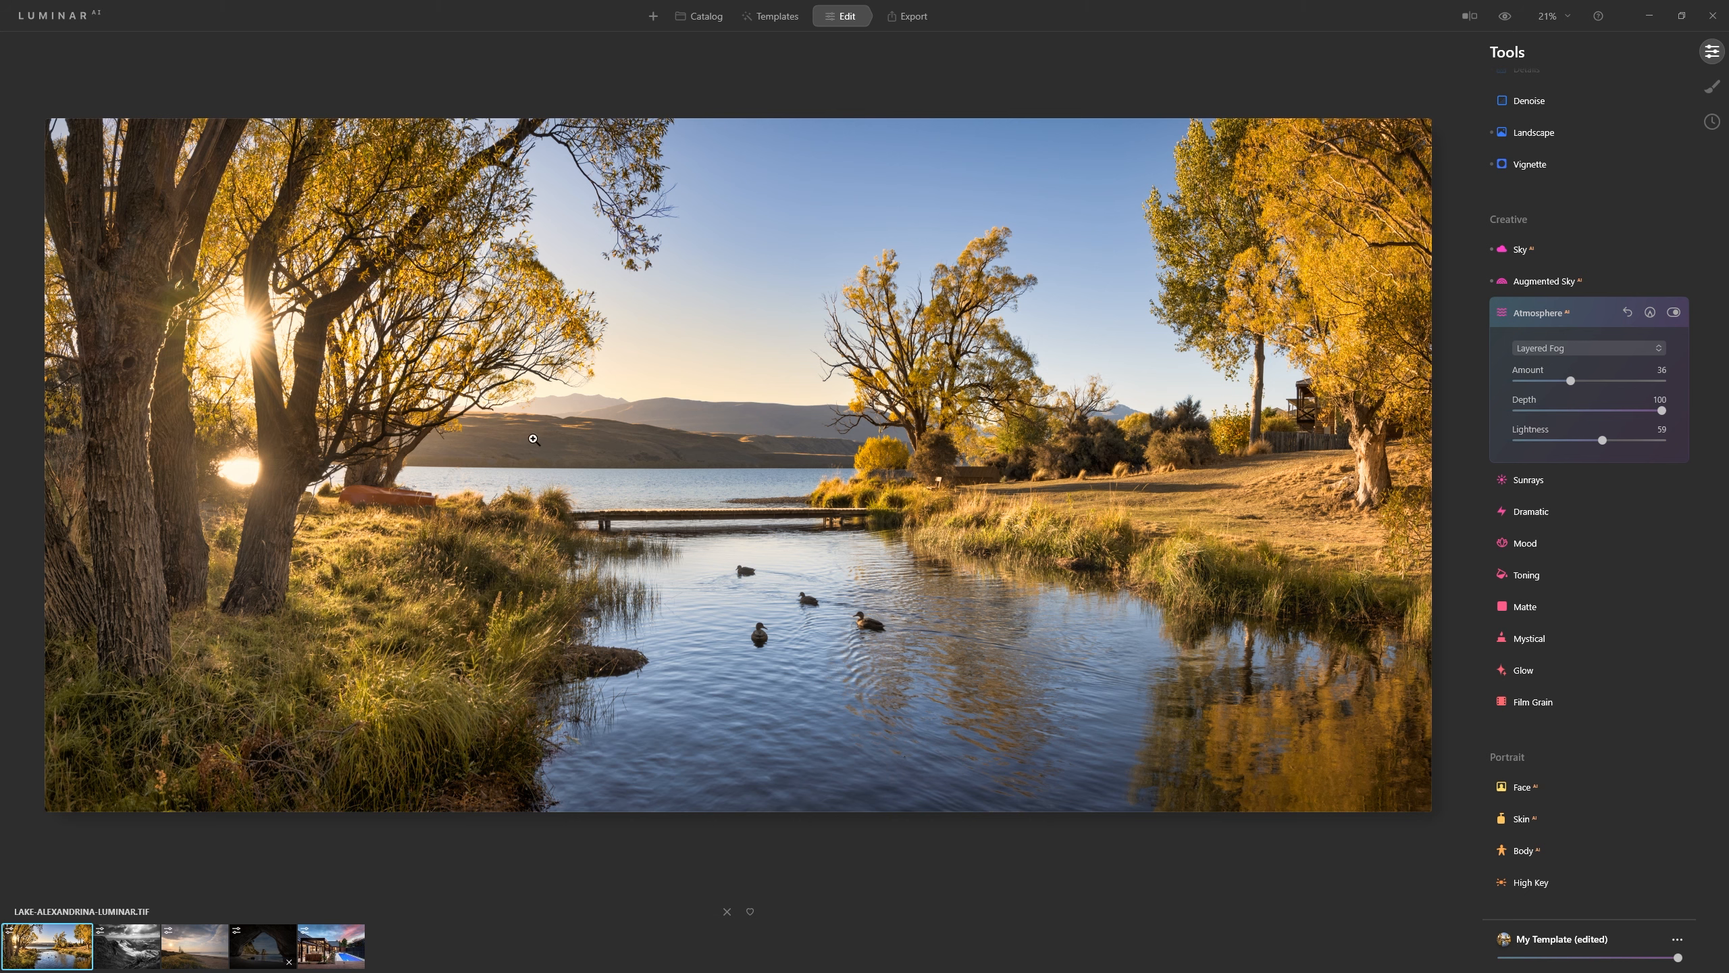
# Add Sunrays with Amount 100 and place the sun center over the real sun between the tree trunks
pyautogui.click(1534, 481)
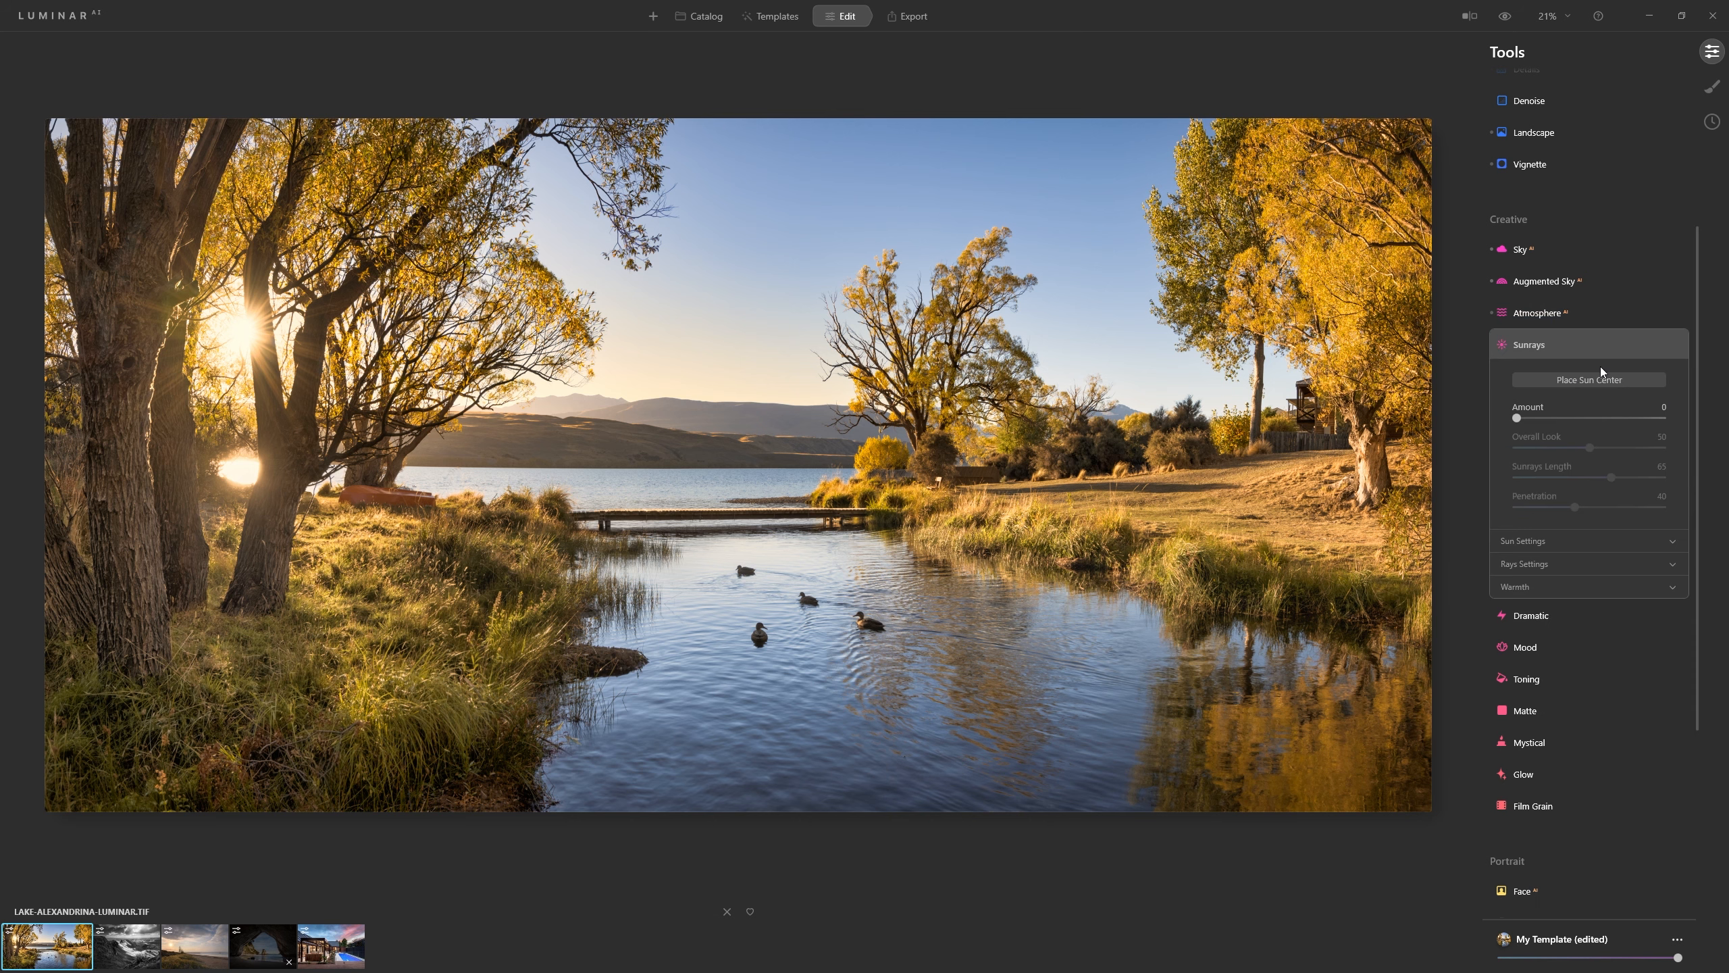
pyautogui.moveTo(1514, 414); pyautogui.dragTo(1694, 445)
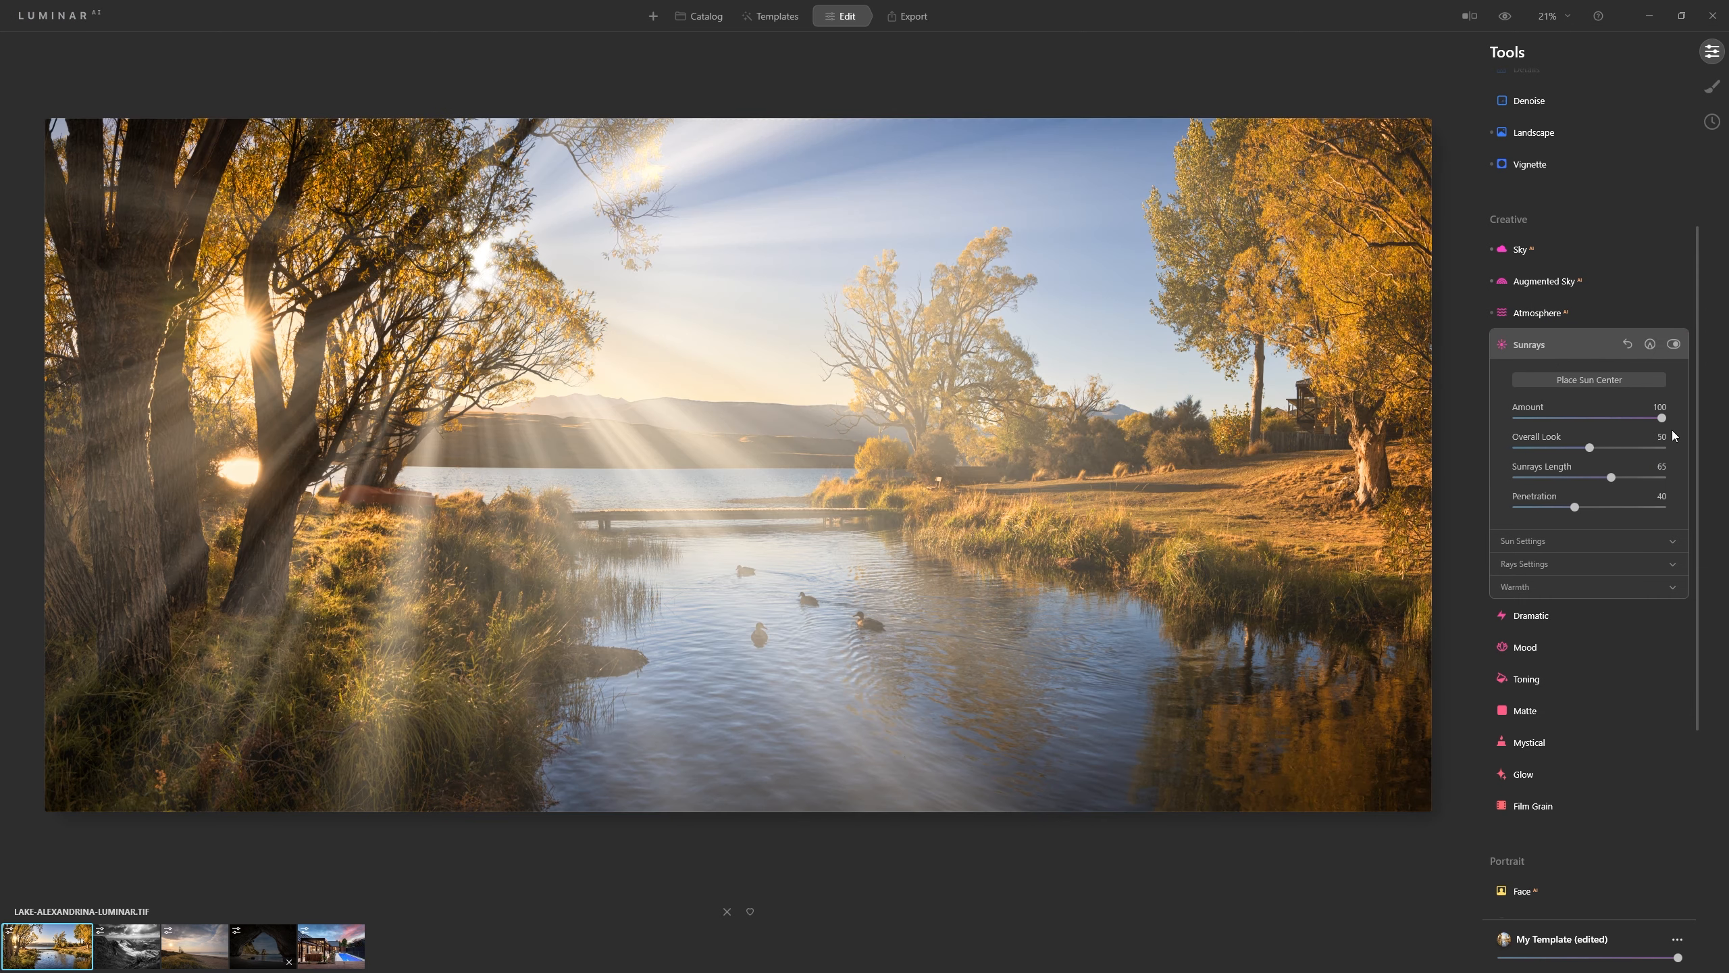
pyautogui.click(1608, 379)
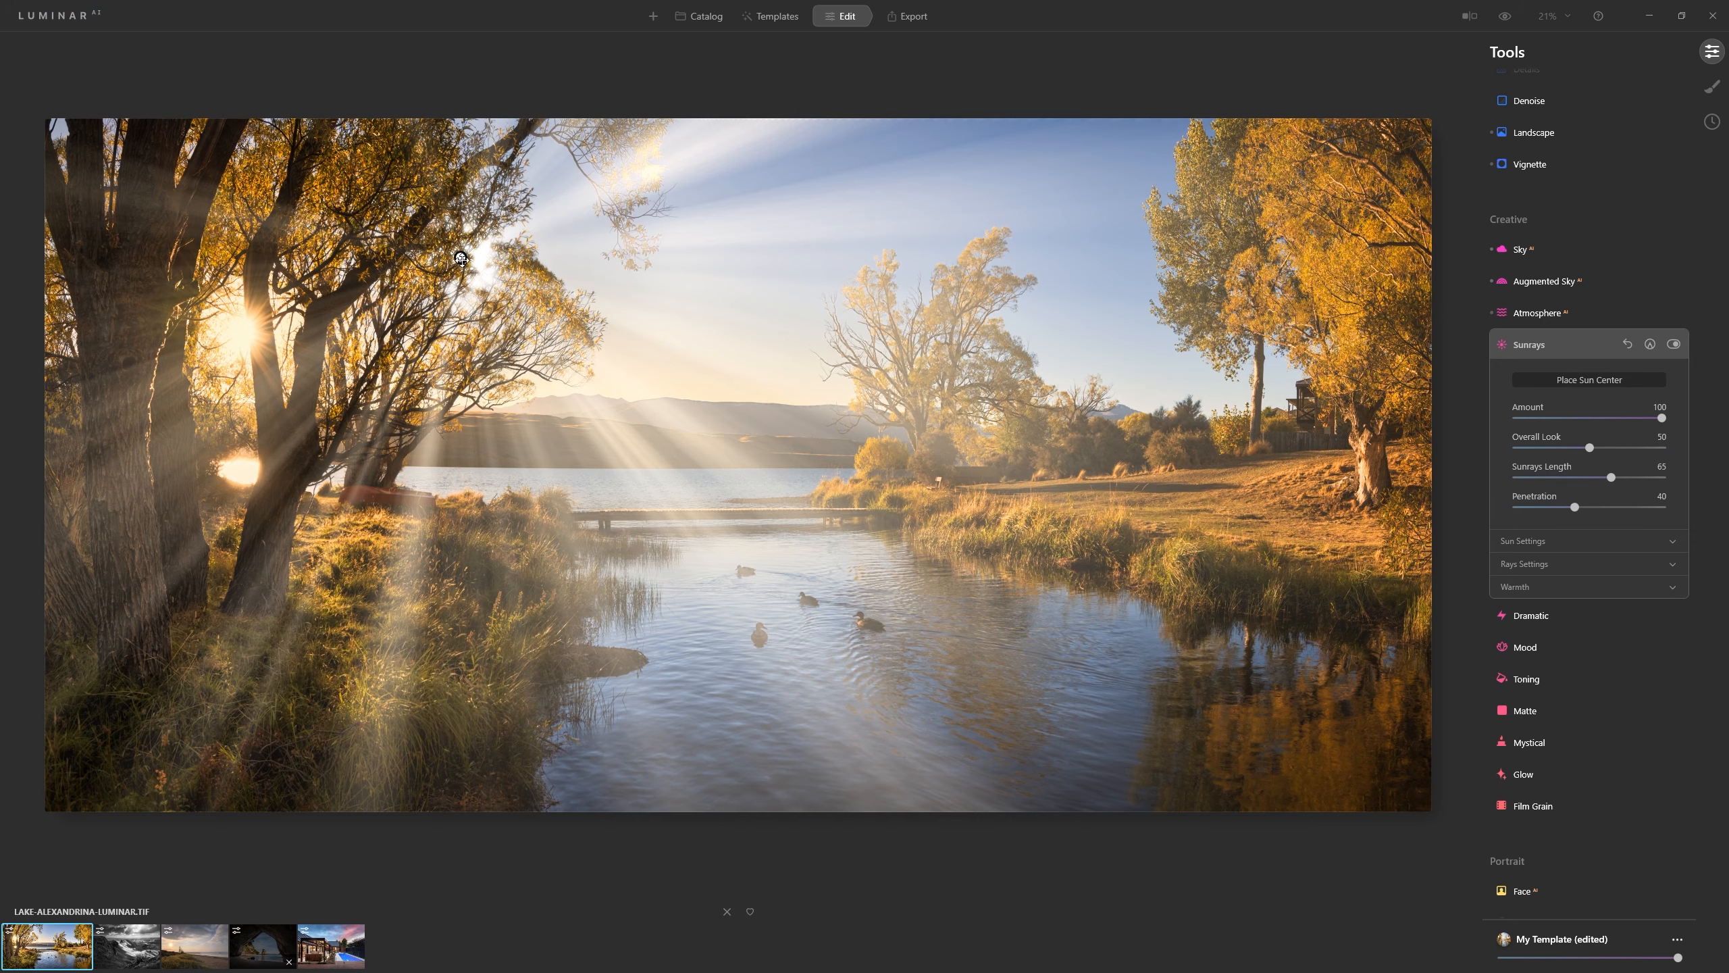
pyautogui.click(556, 313)
pyautogui.moveTo(529, 330); pyautogui.dragTo(236, 334)
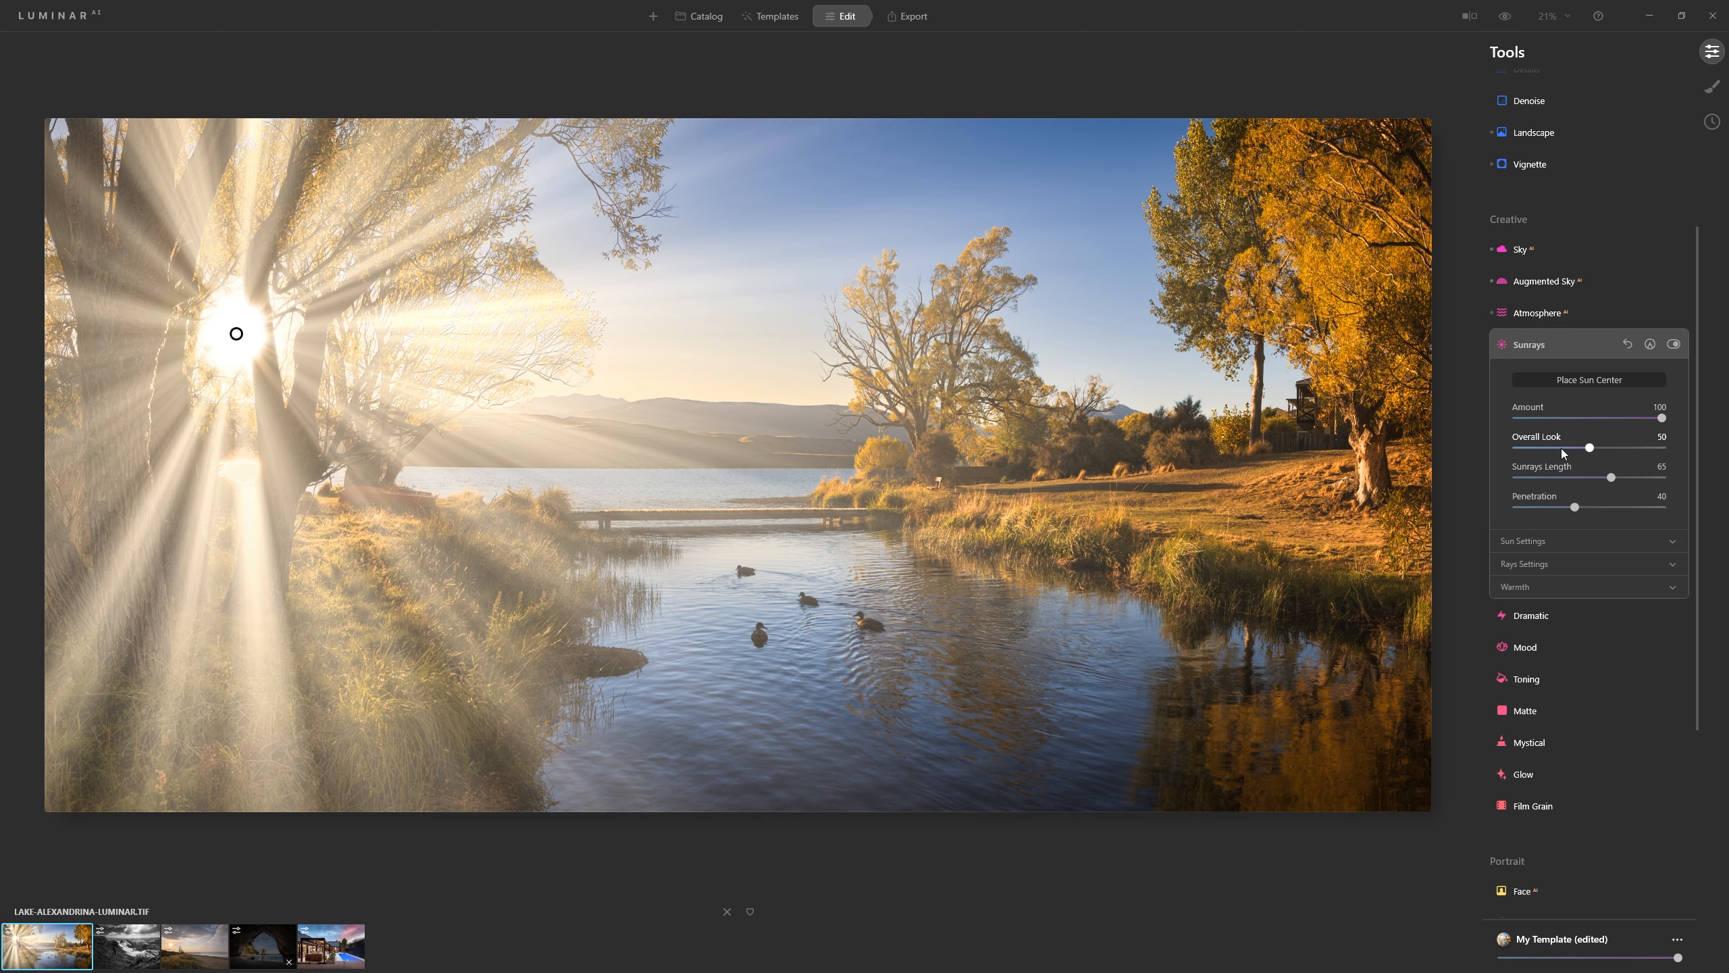
# Shape the sunrays with Overall Look 56, Sunrays Length 64 and Penetration 27
pyautogui.moveTo(1591, 451)
pyautogui.mouseDown()
pyautogui.moveTo(1486, 444)
pyautogui.moveTo(1671, 452)
pyautogui.moveTo(1605, 463)
pyautogui.mouseUp()
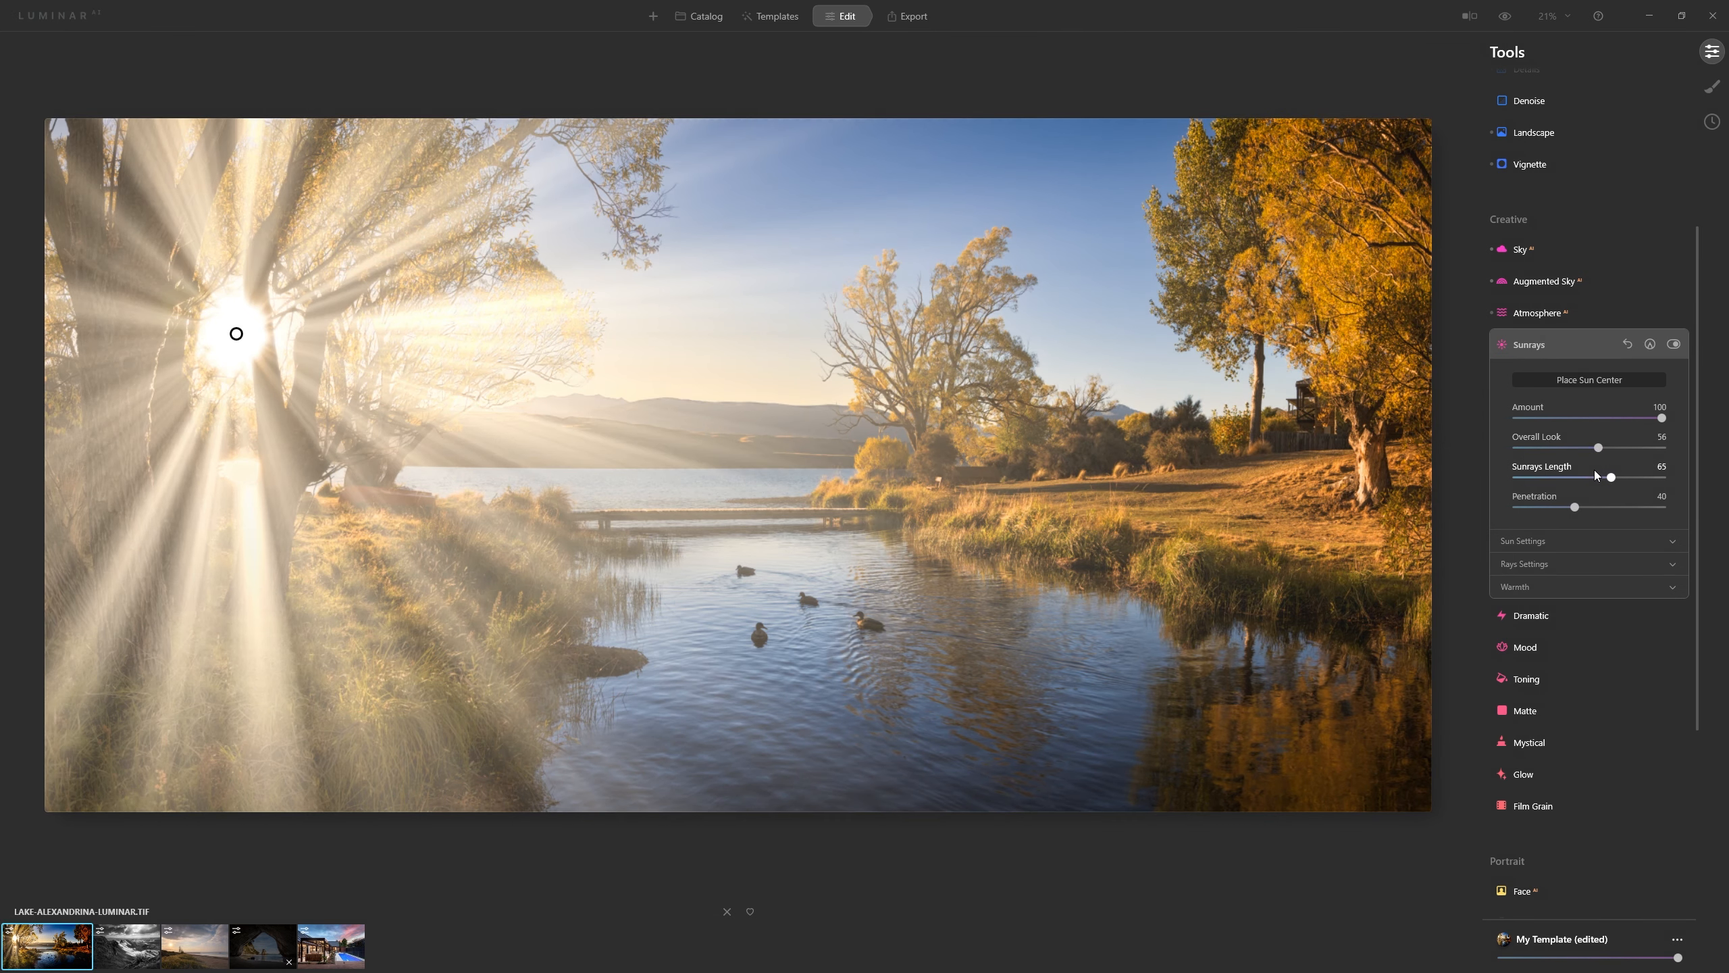
pyautogui.moveTo(1611, 477)
pyautogui.mouseDown()
pyautogui.moveTo(1664, 475)
pyautogui.moveTo(1611, 477)
pyautogui.mouseUp()
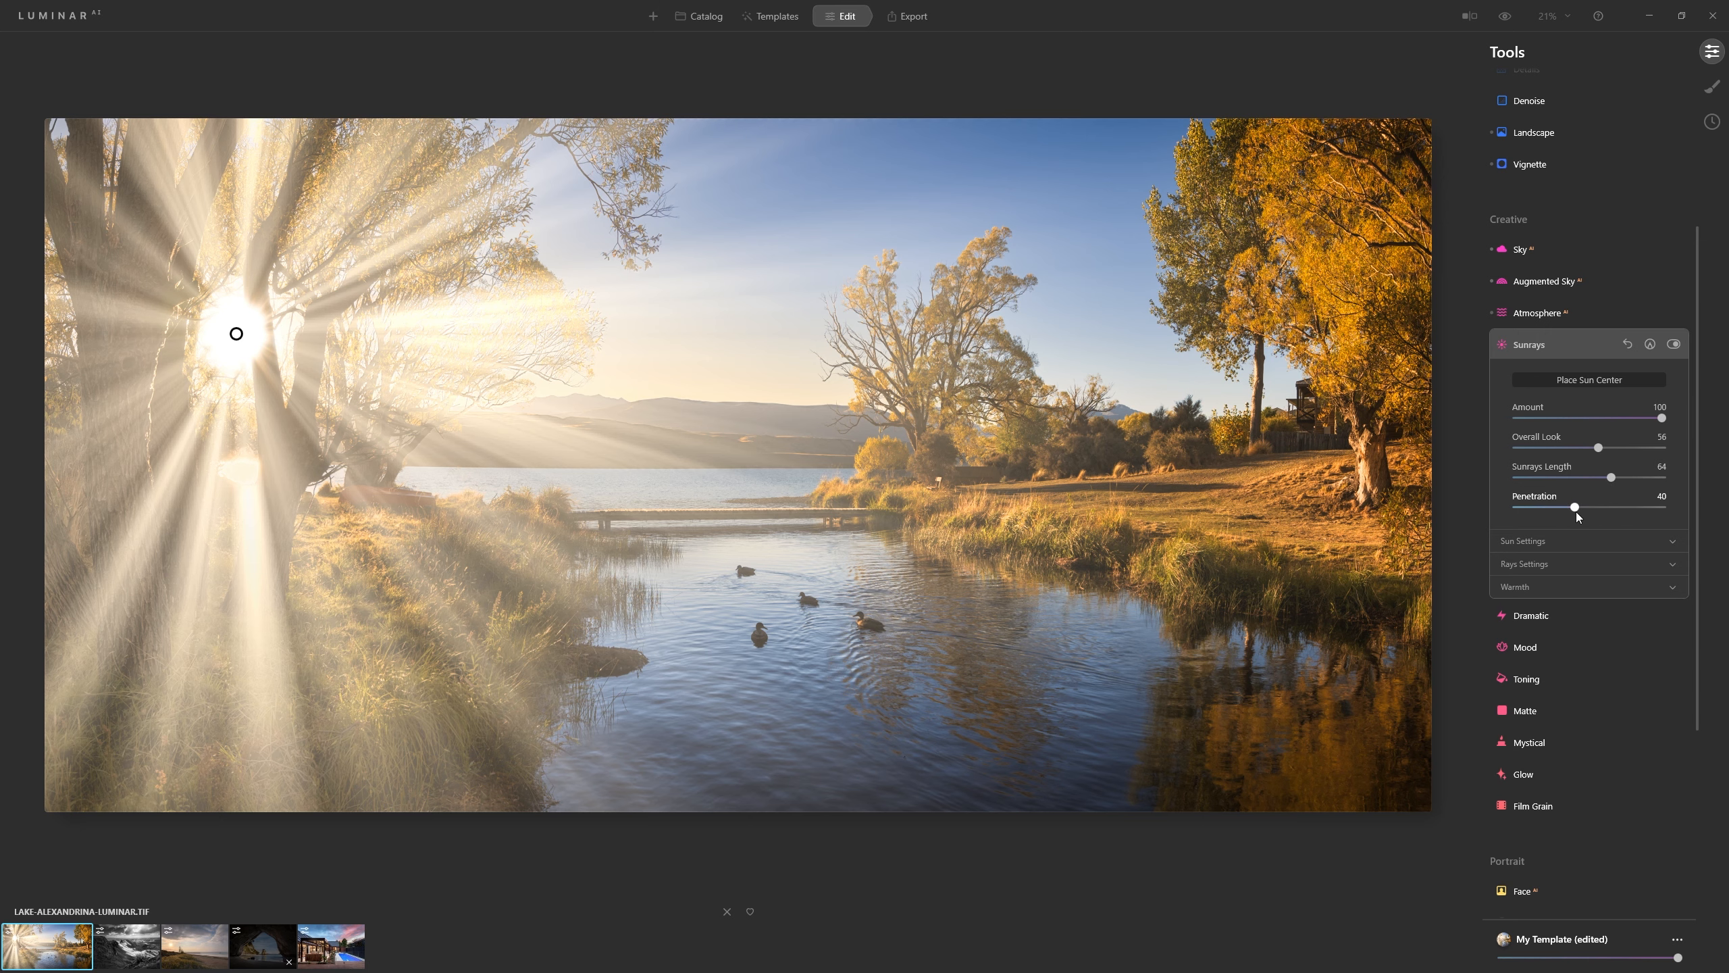
pyautogui.moveTo(1603, 511); pyautogui.dragTo(1566, 507)
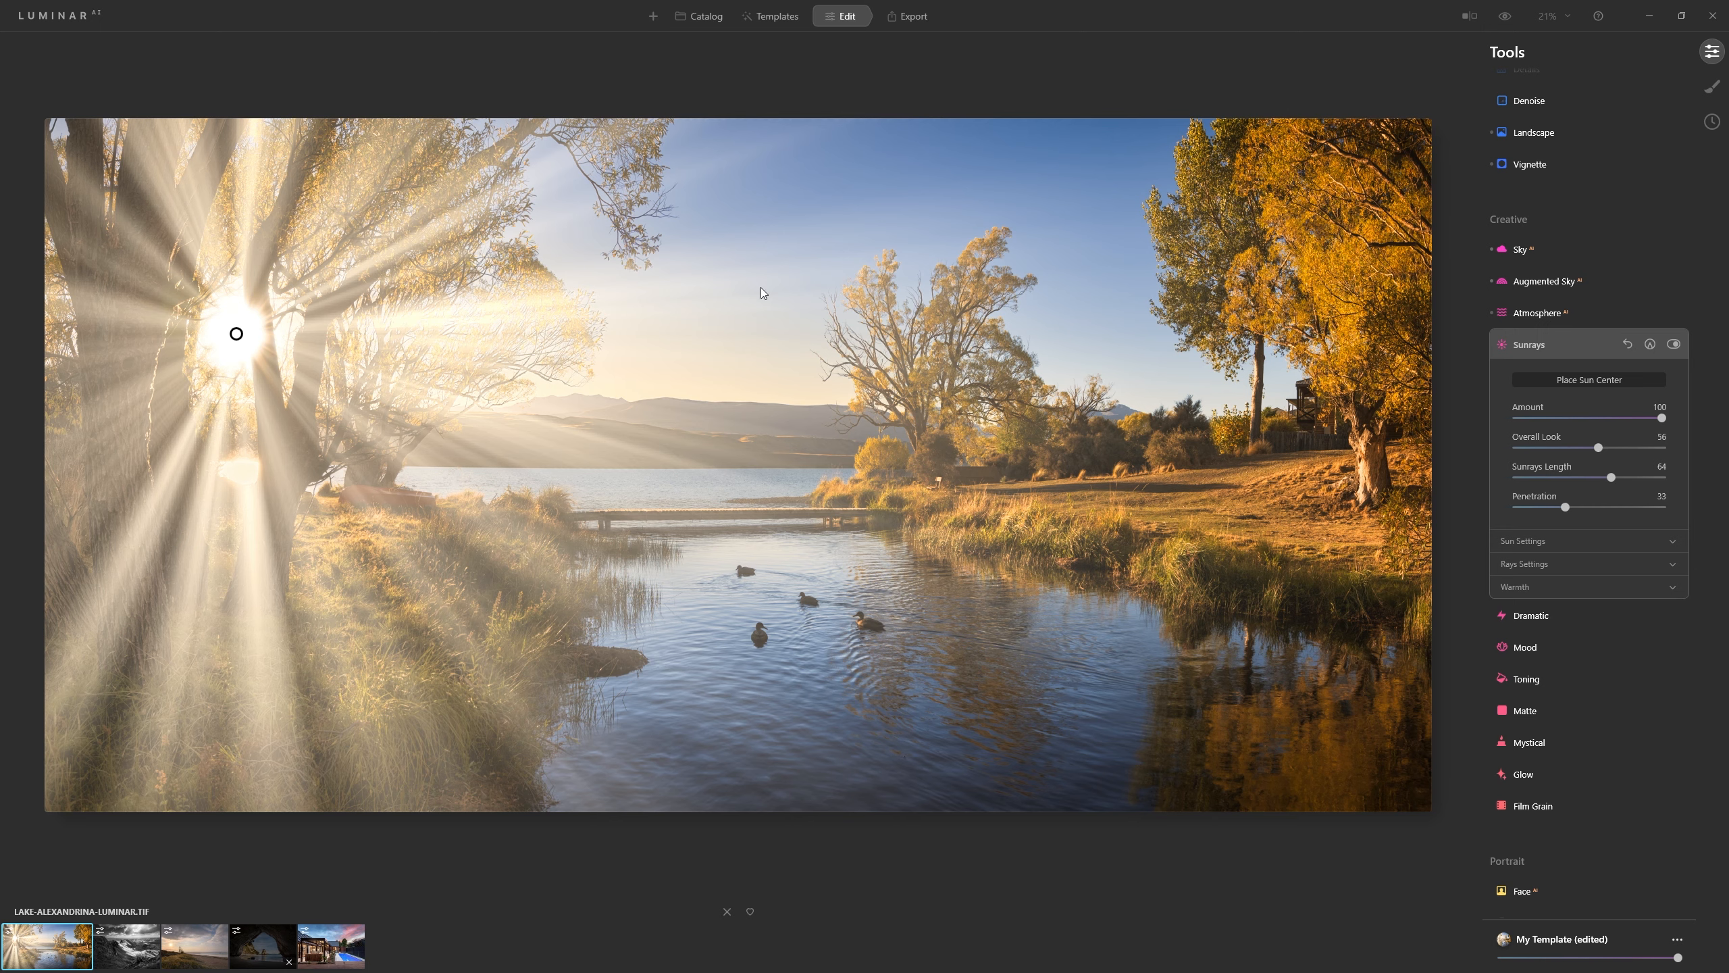
pyautogui.moveTo(1565, 506)
pyautogui.mouseDown()
pyautogui.moveTo(1532, 507)
pyautogui.moveTo(1555, 528)
pyautogui.mouseUp()
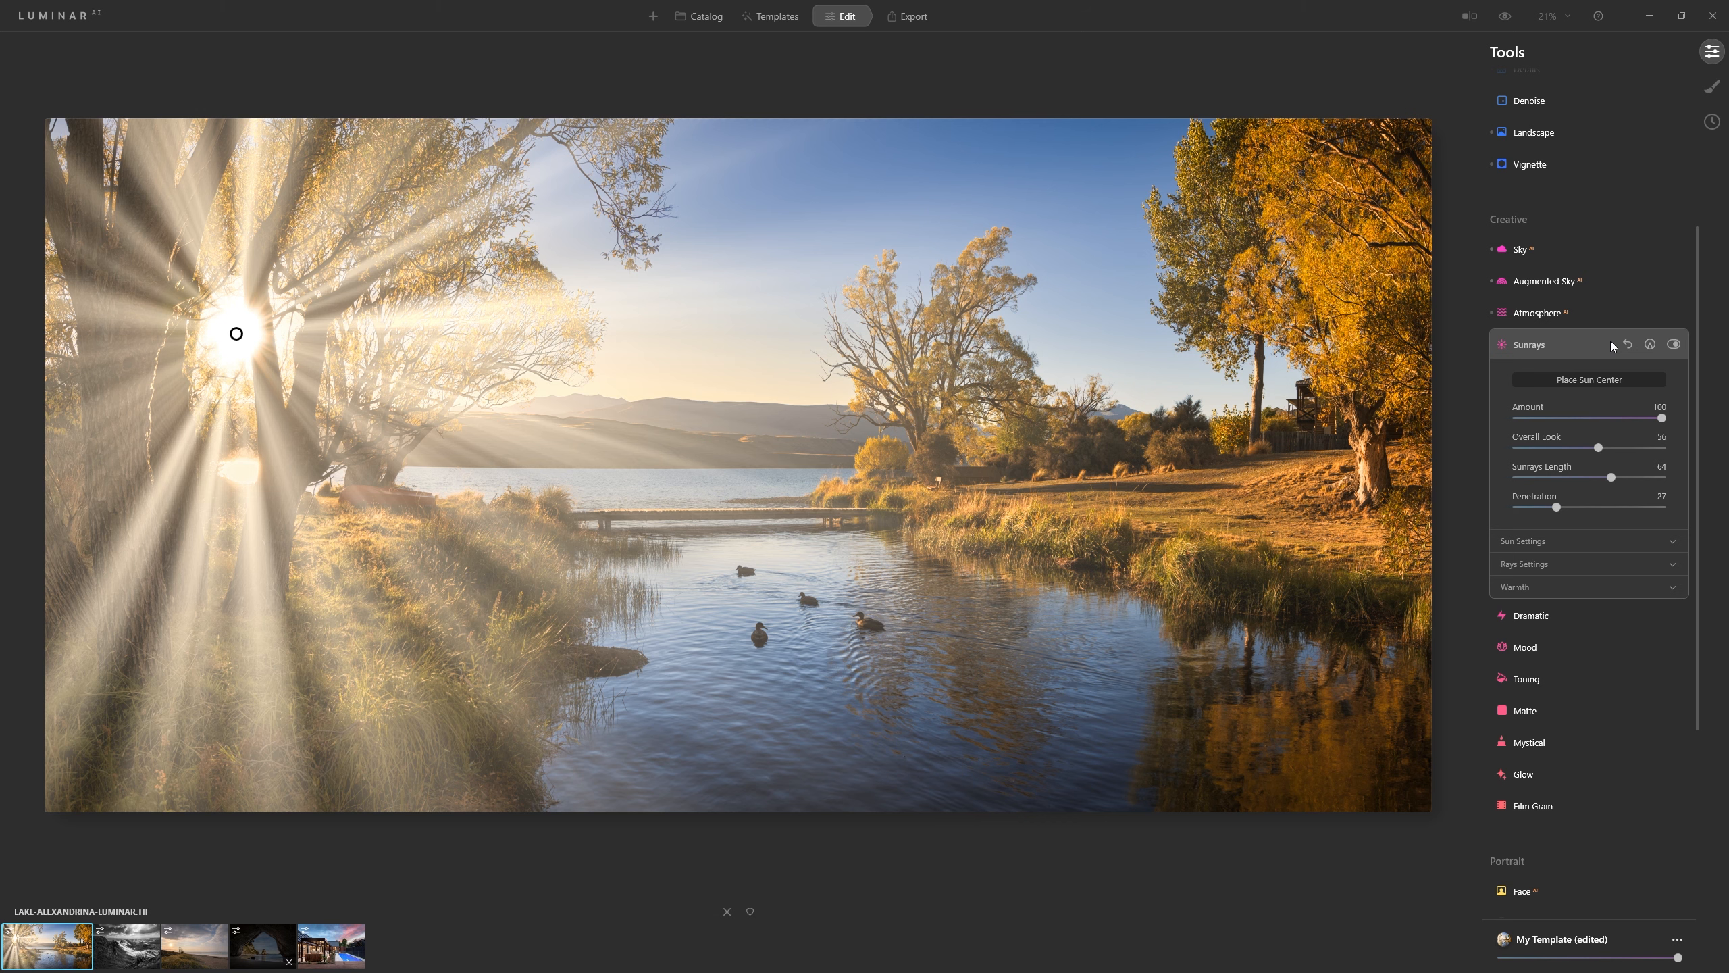
# Set the sun of the Sunrays effect to Sun Radius 16, Sun Glow Radius 23 and Sun Glow Amount 100
pyautogui.click(1543, 545)
pyautogui.click(1641, 602)
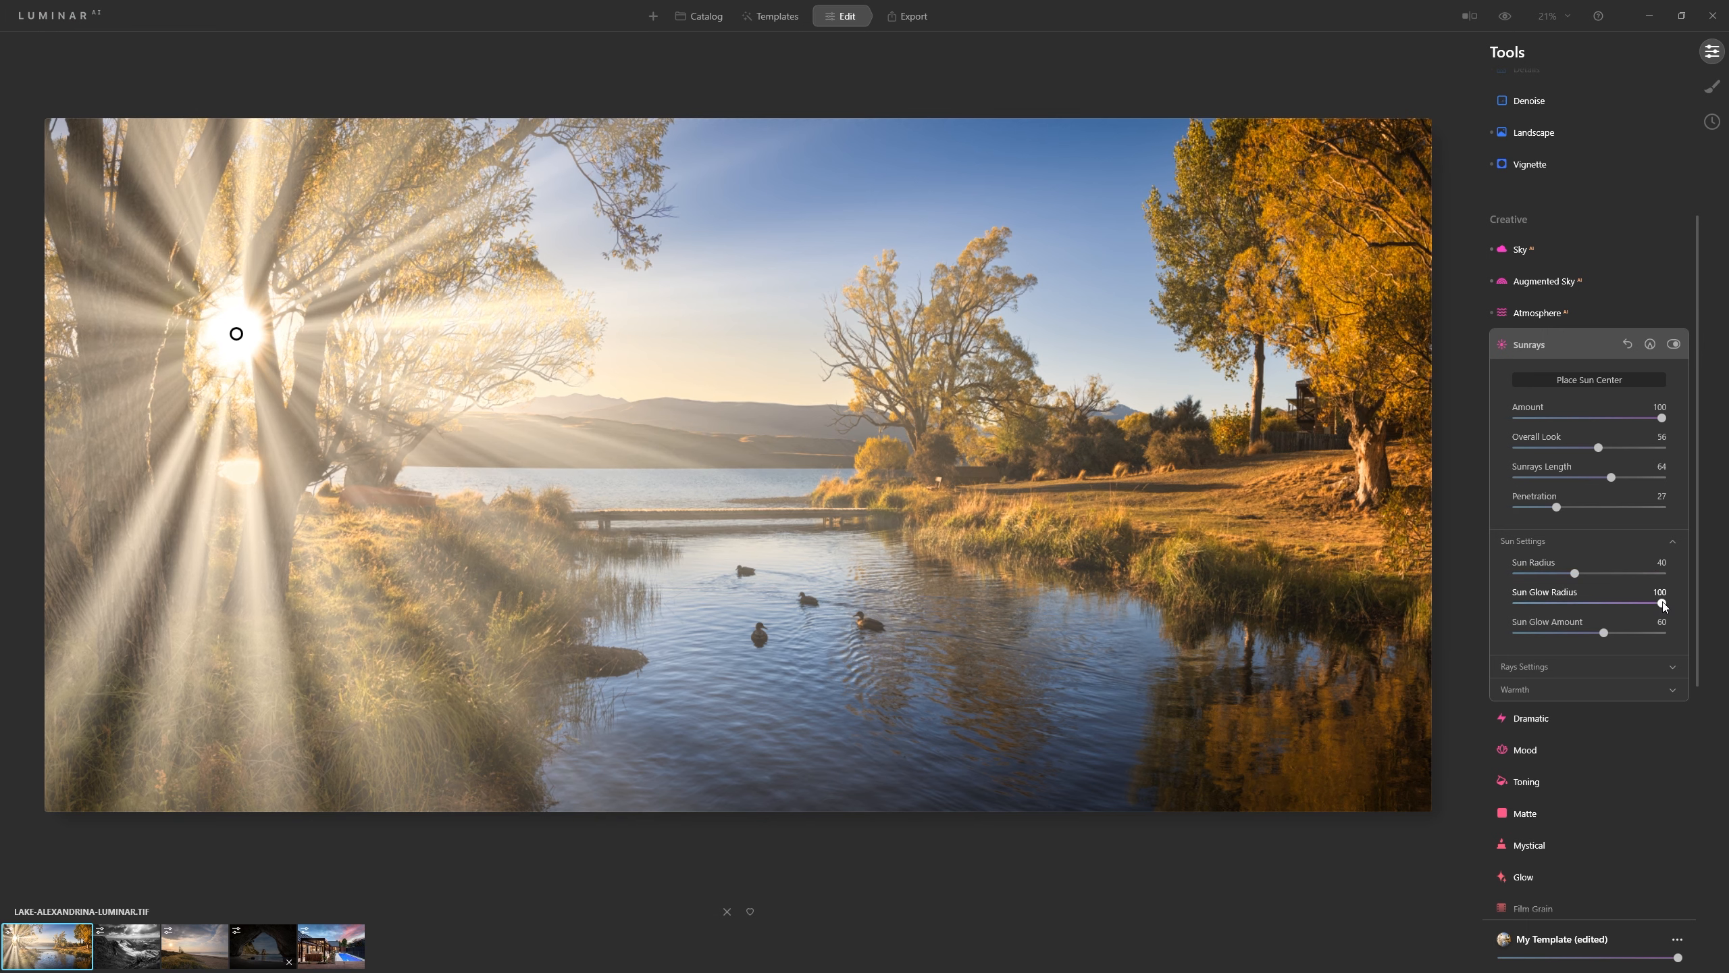
pyautogui.moveTo(1604, 633); pyautogui.dragTo(1689, 647)
pyautogui.click(1550, 604)
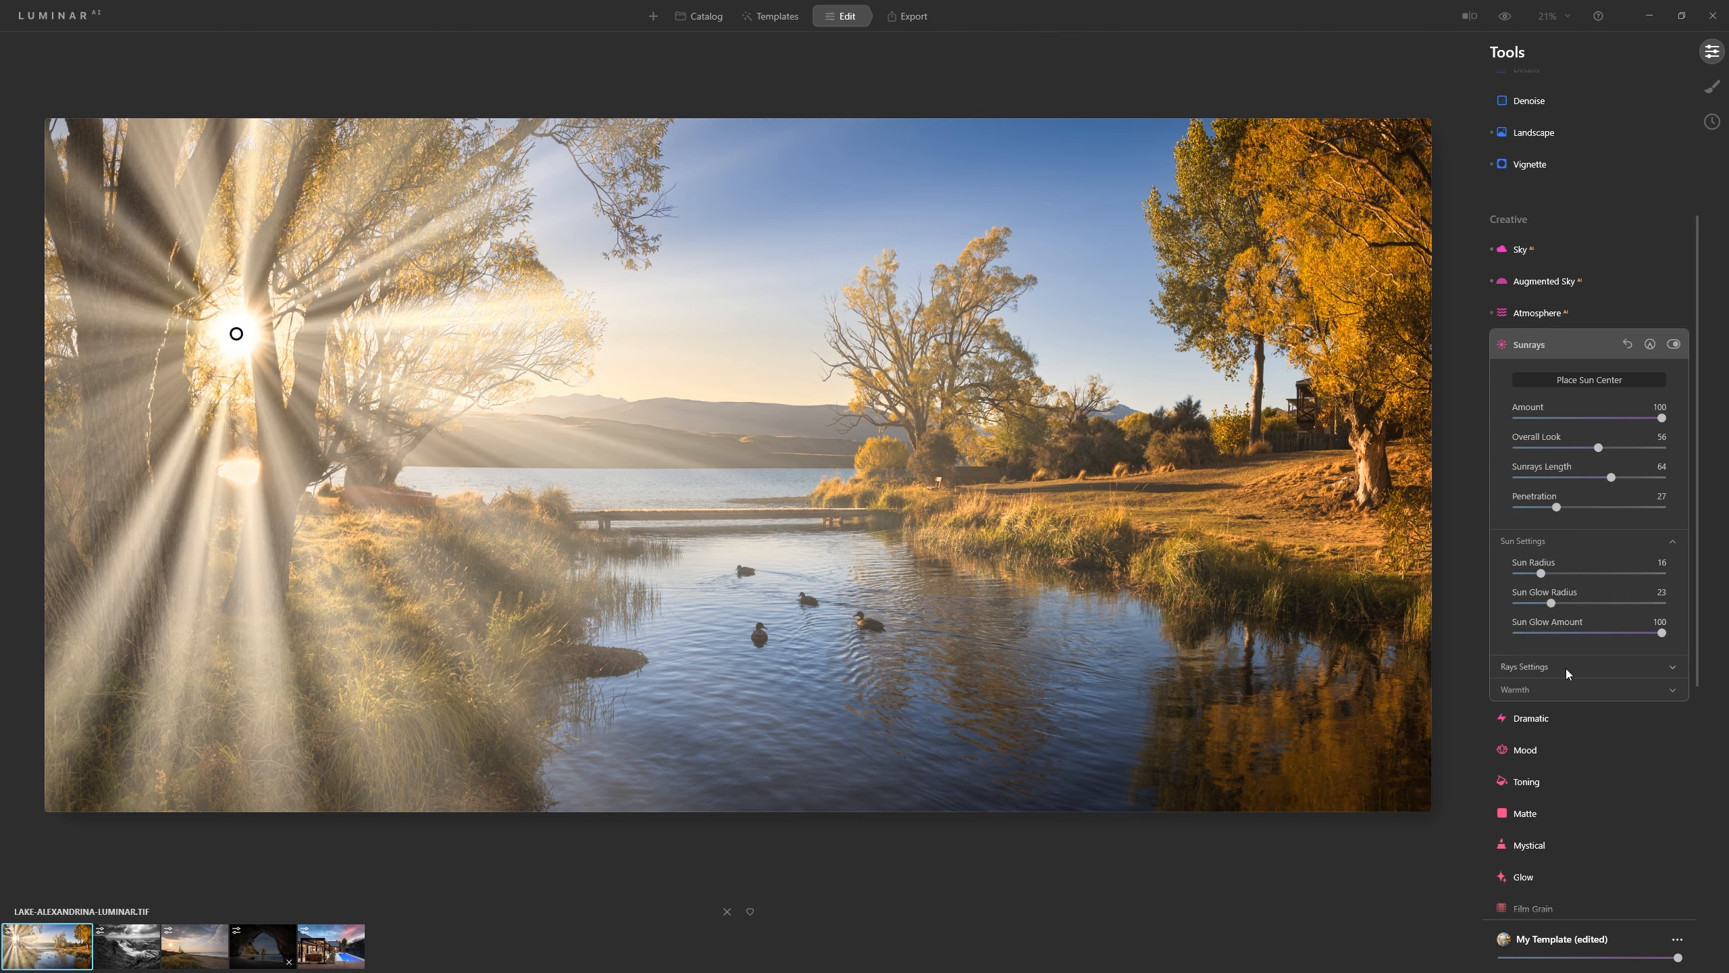
# Set the rays to Number of Sunrays 10, Randomize 31 and Sunrays Warmth 48
pyautogui.click(1566, 667)
pyautogui.moveTo(1606, 697); pyautogui.dragTo(1500, 701)
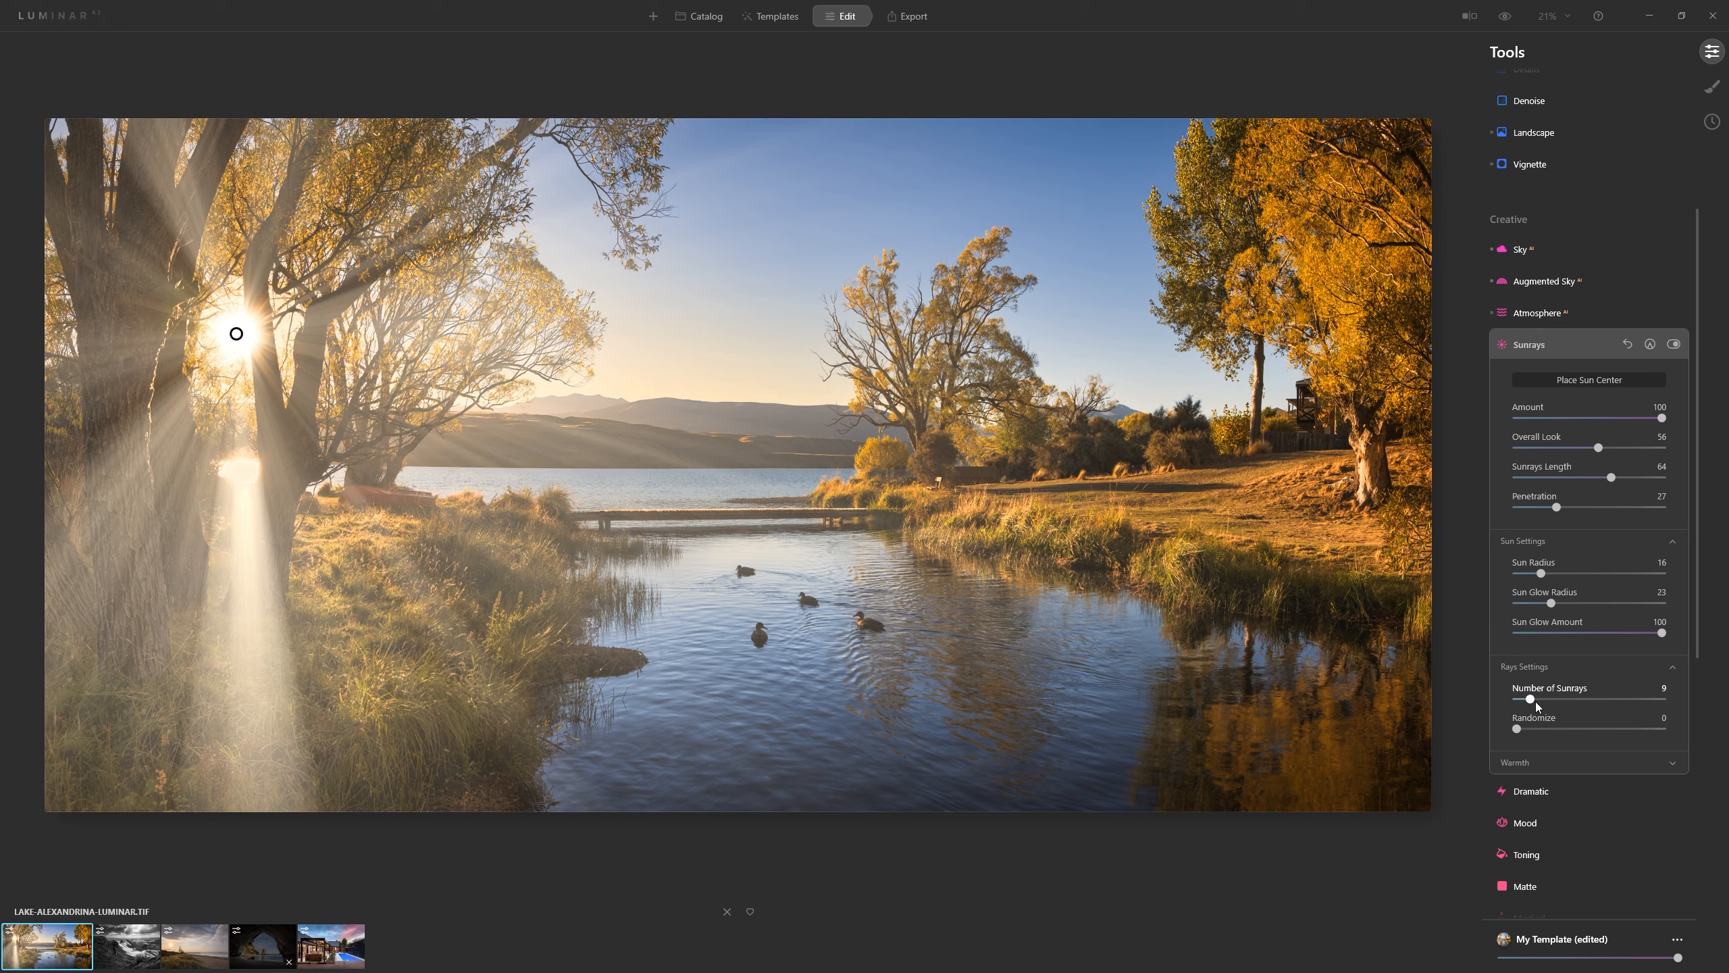
pyautogui.moveTo(1534, 702); pyautogui.dragTo(1537, 701)
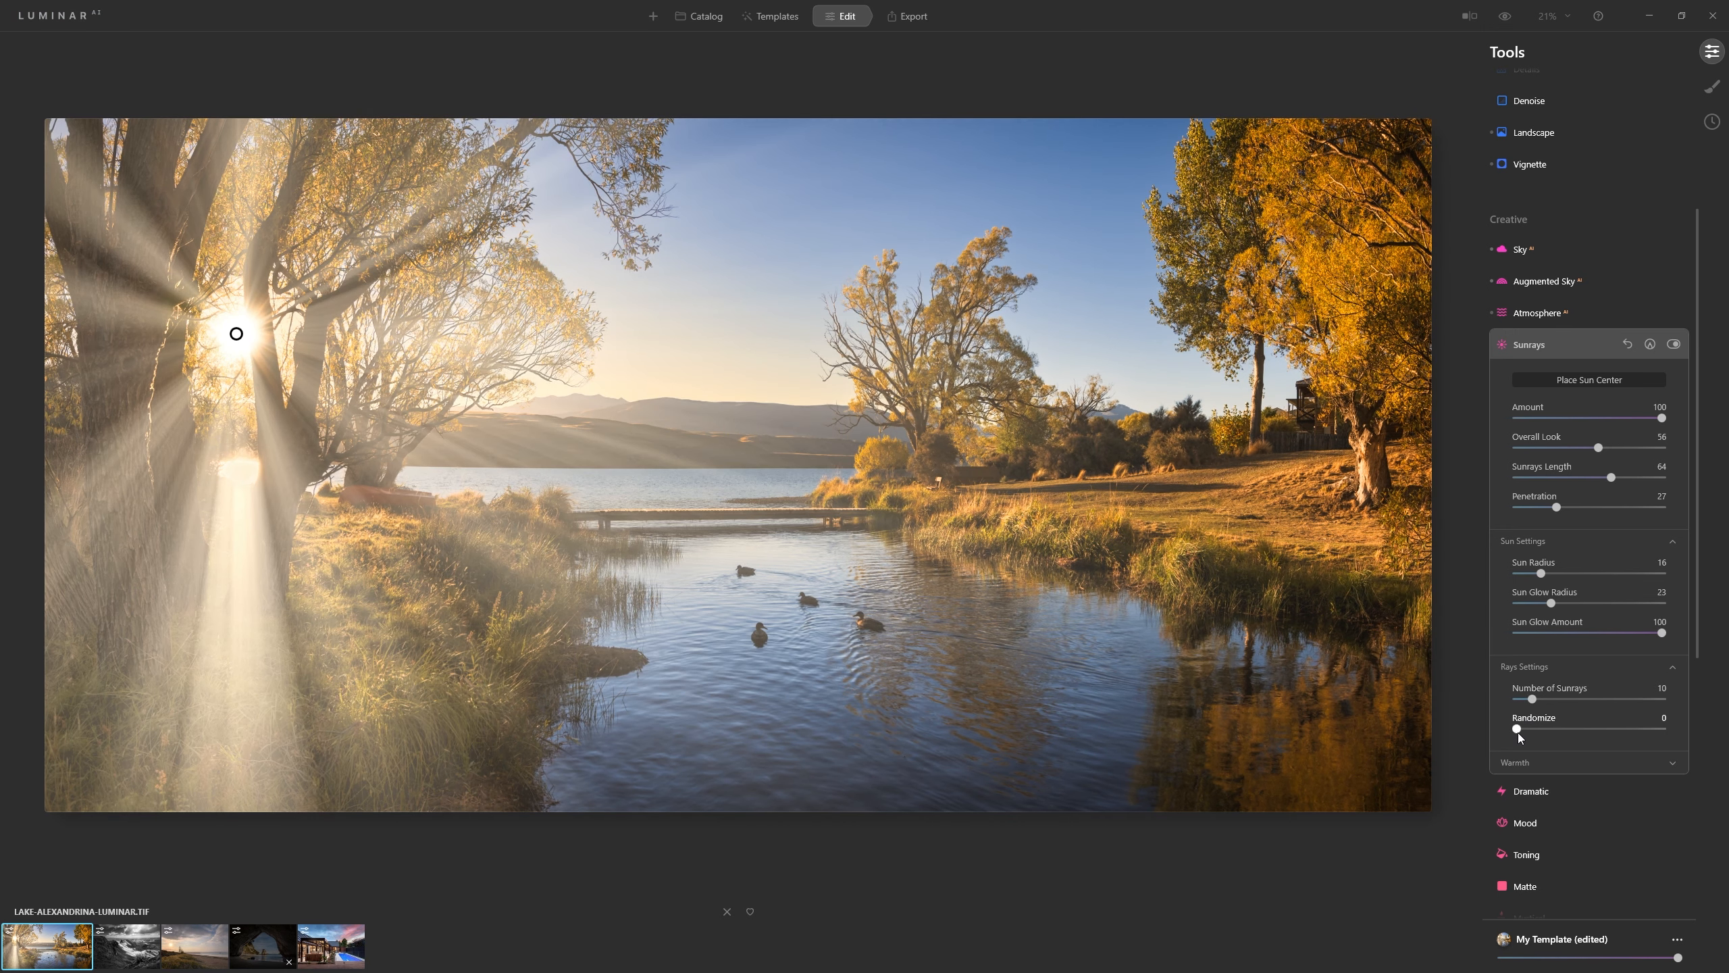
pyautogui.click(1526, 762)
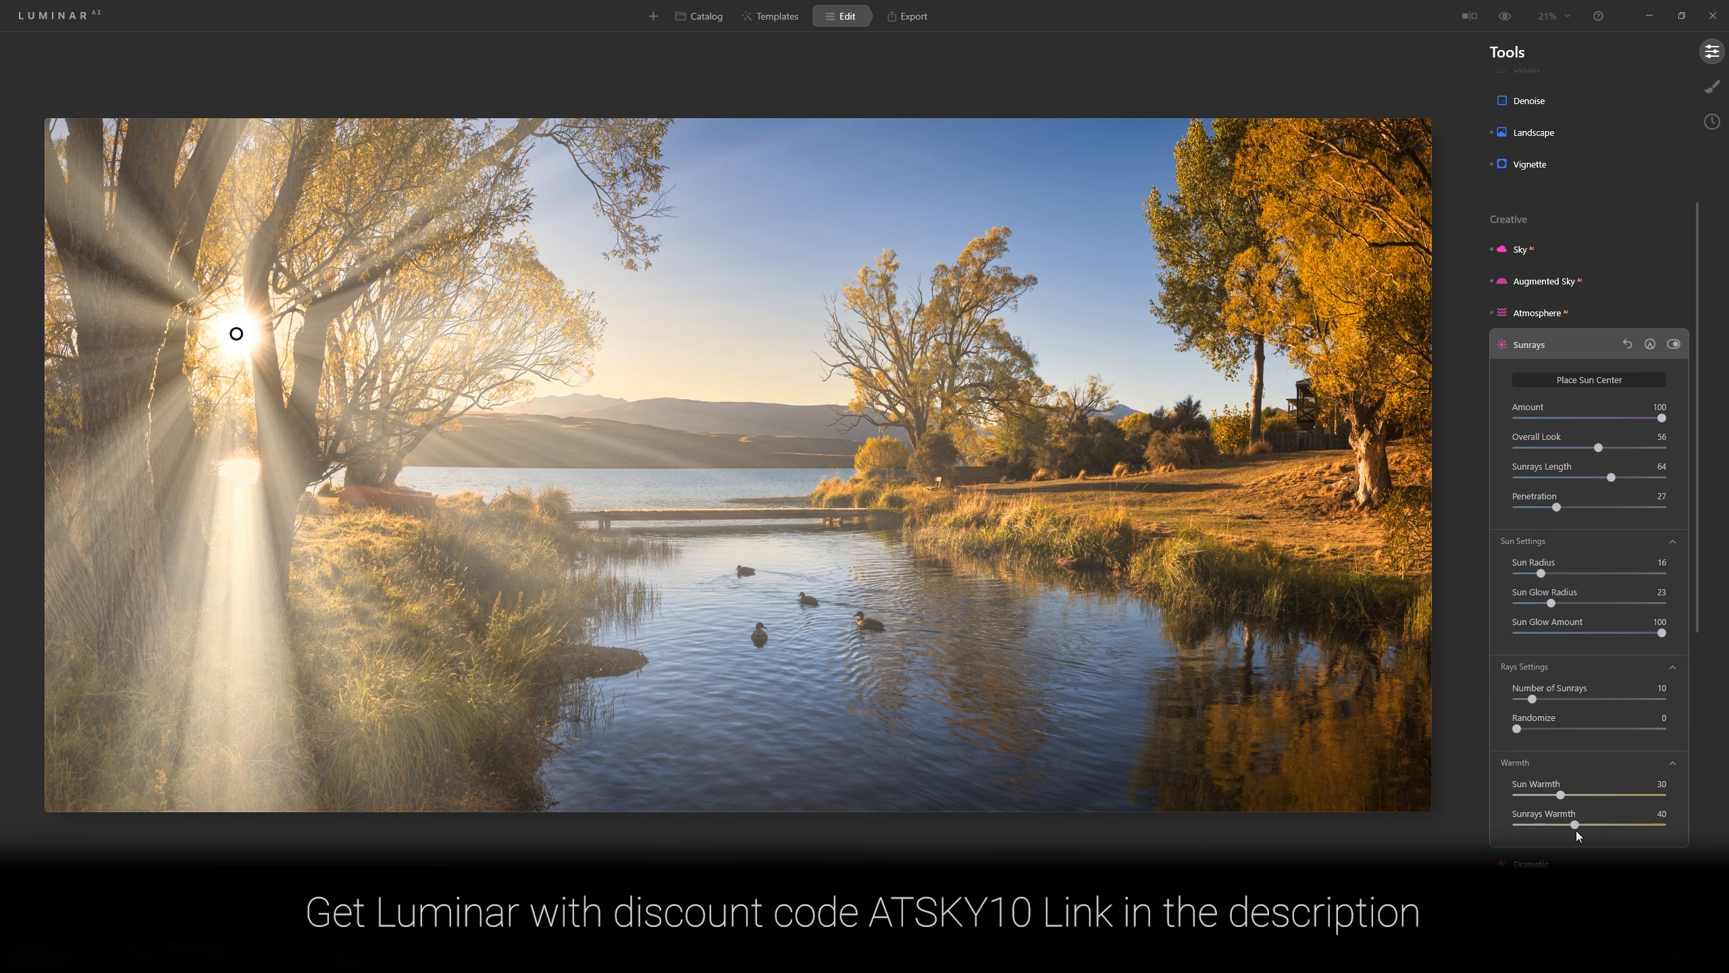
pyautogui.moveTo(1574, 825); pyautogui.dragTo(1586, 830)
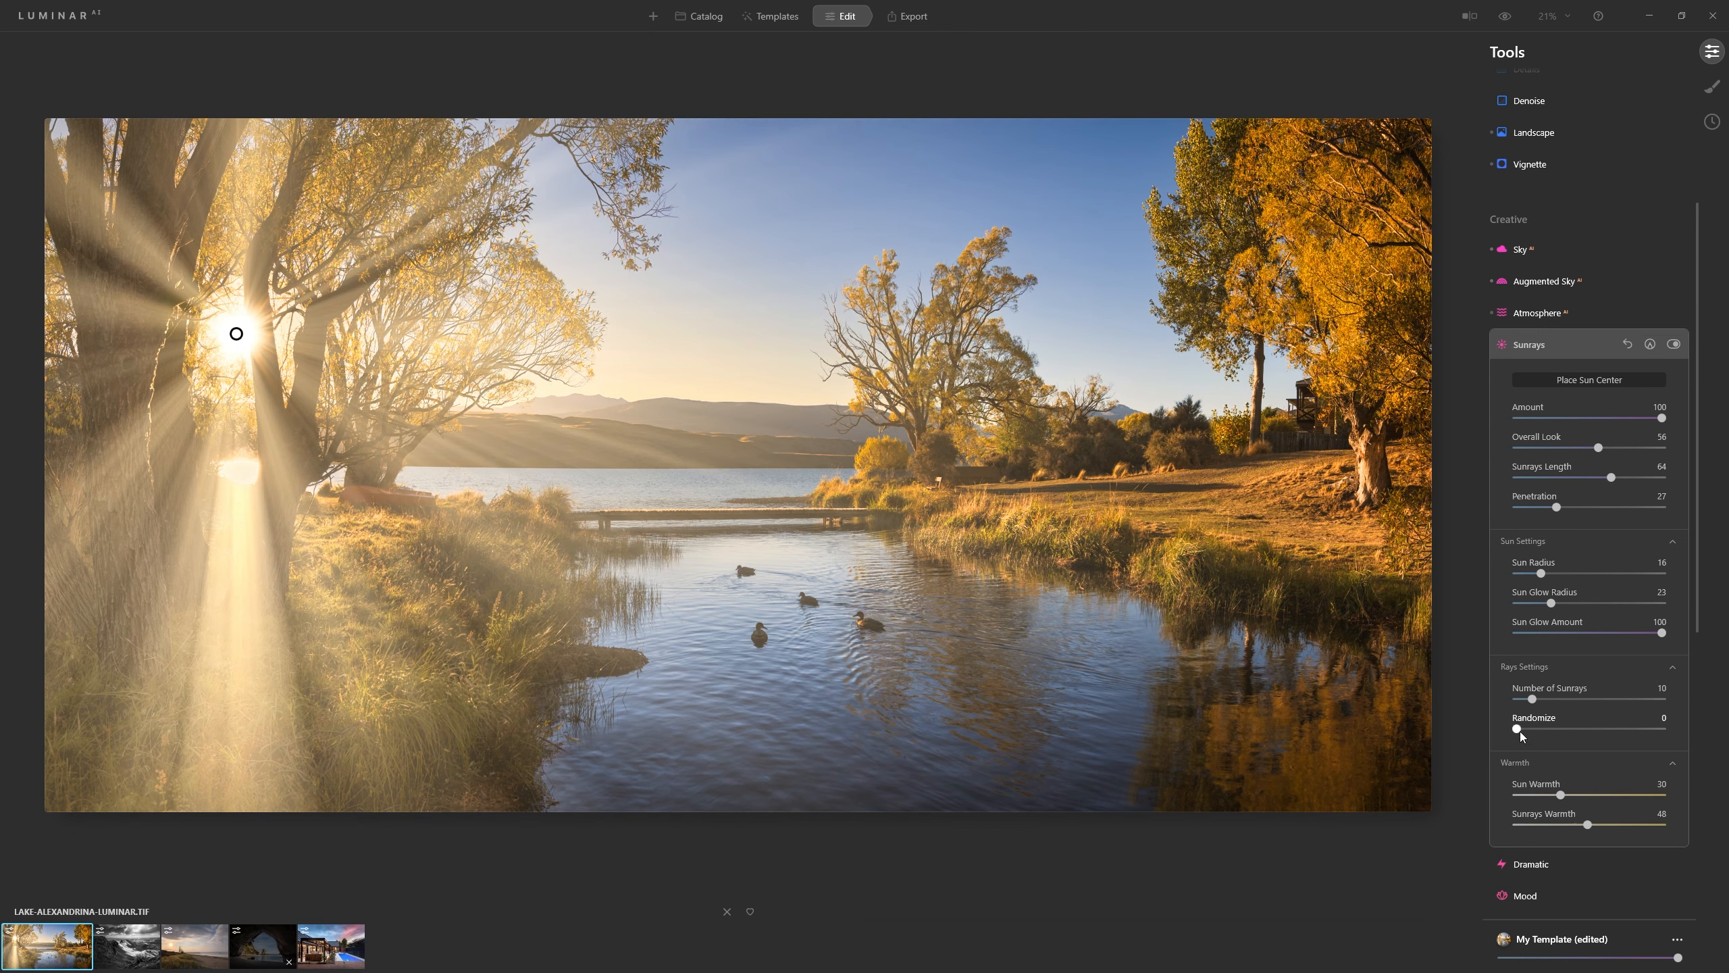
pyautogui.moveTo(1519, 727); pyautogui.dragTo(1534, 732)
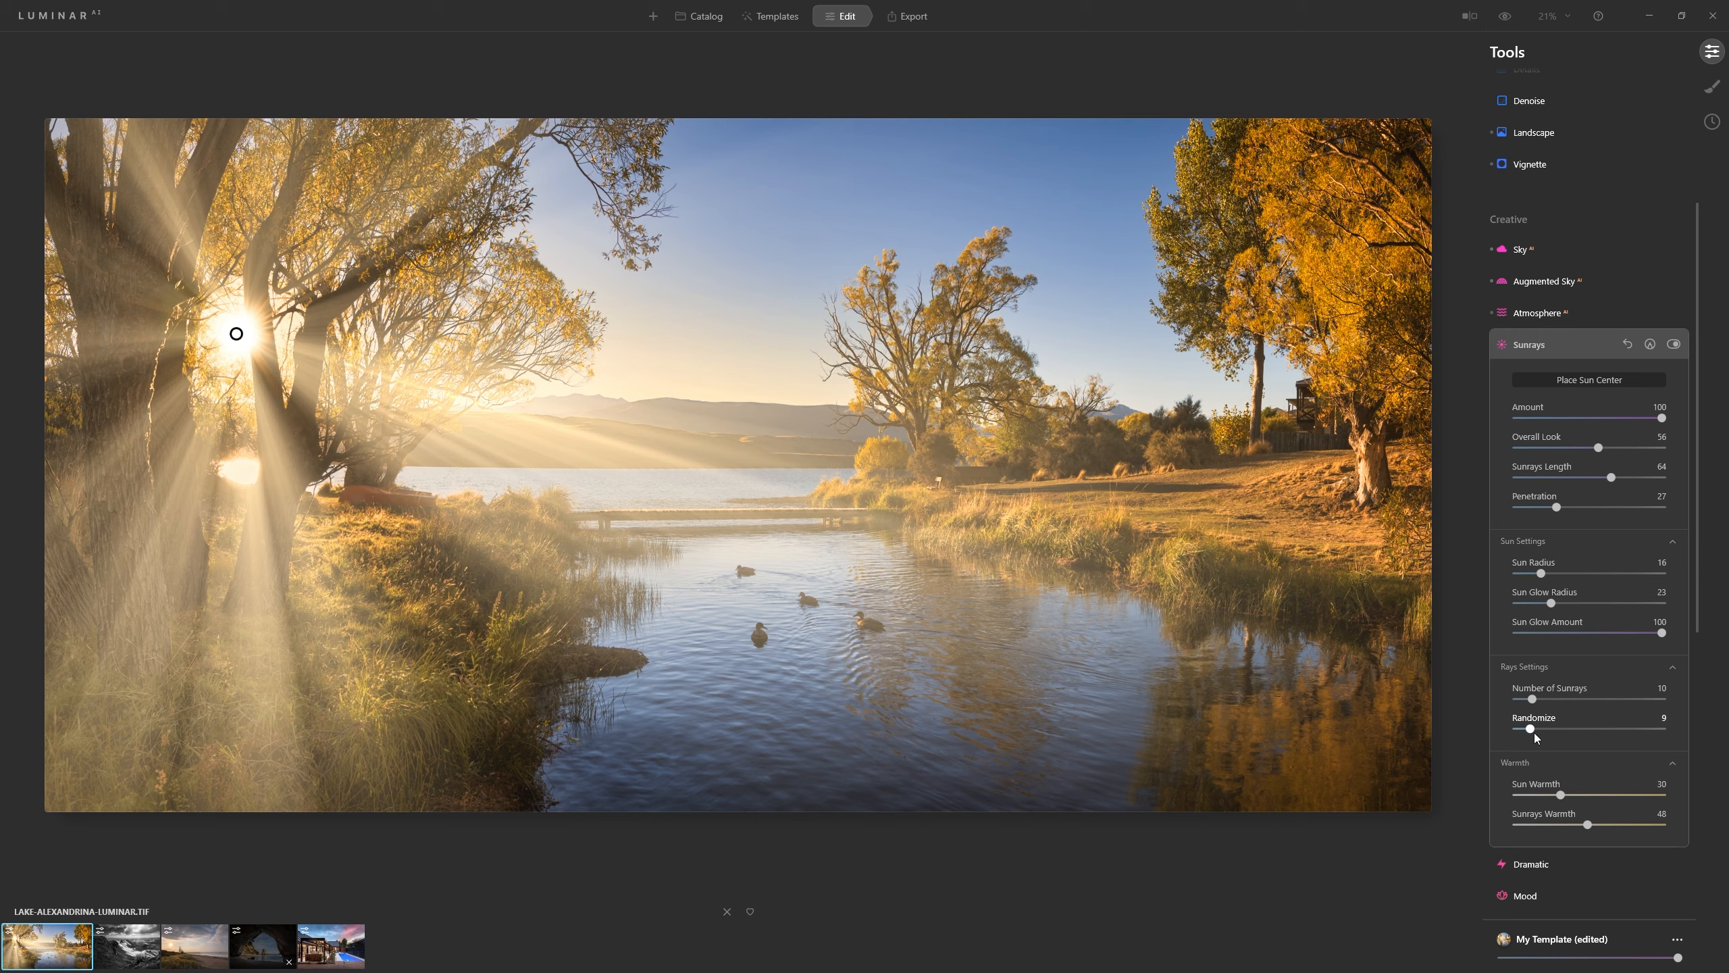
pyautogui.moveTo(1532, 730); pyautogui.dragTo(1564, 734)
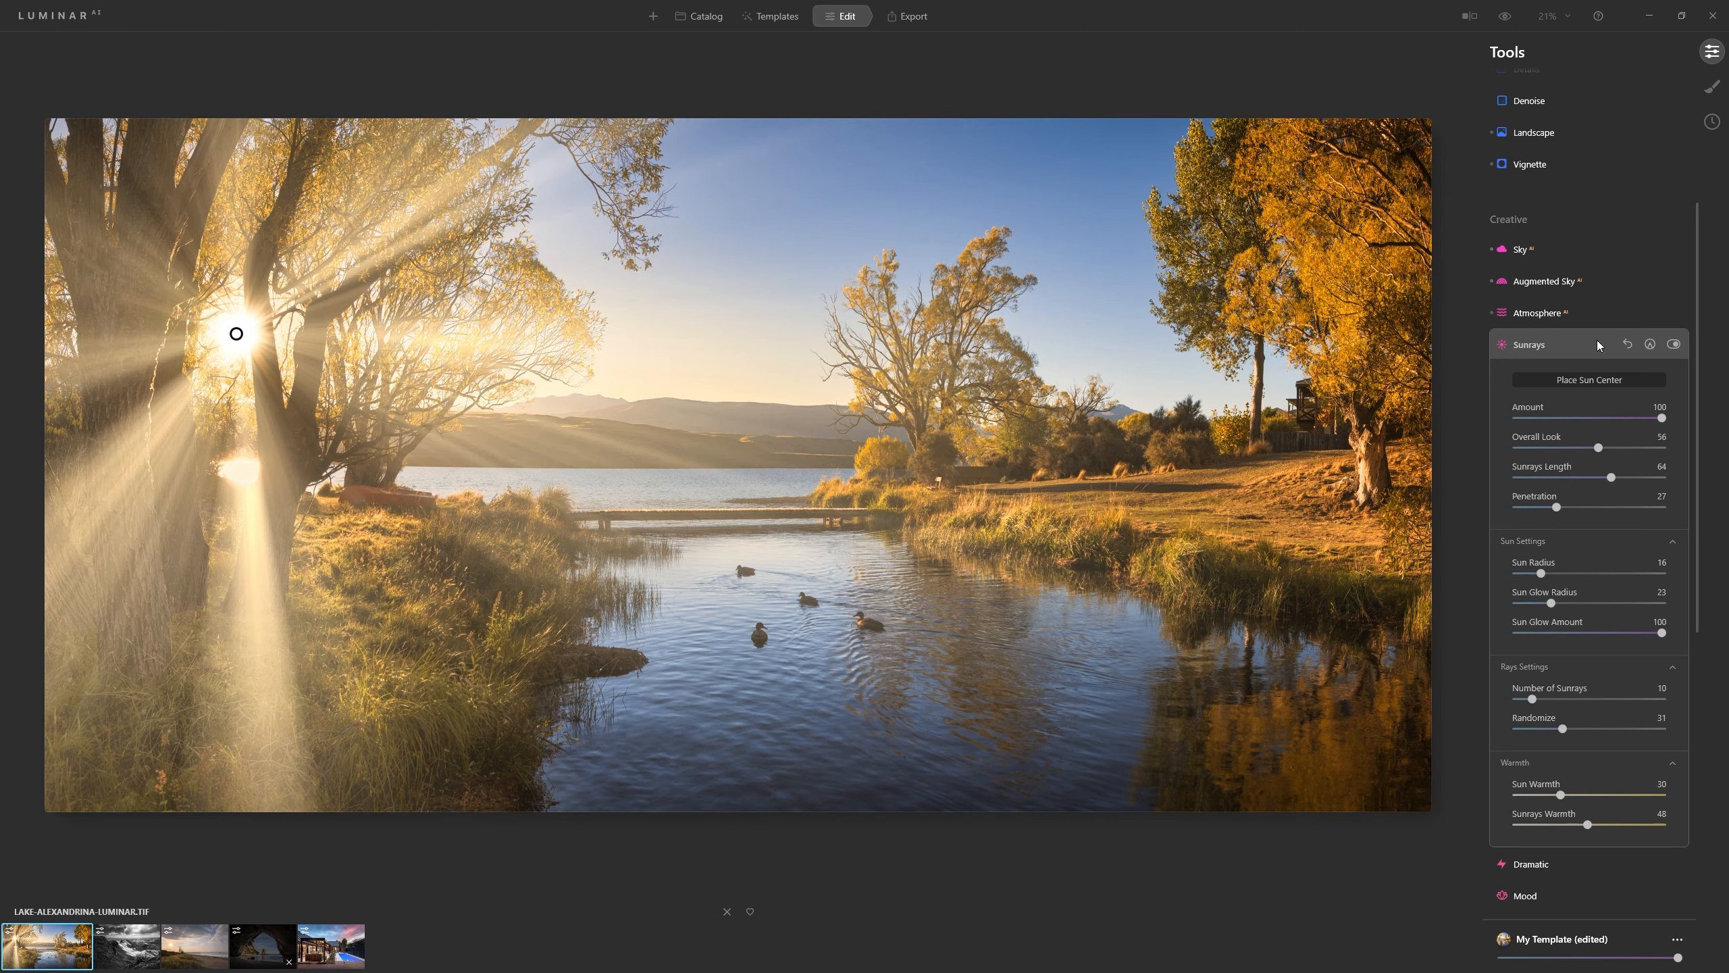
# Paint the Sunrays mask over the distant hills, lakeshore and grassy bank with brush radius 400, softness 100 and opacity 20
pyautogui.click(1649, 345)
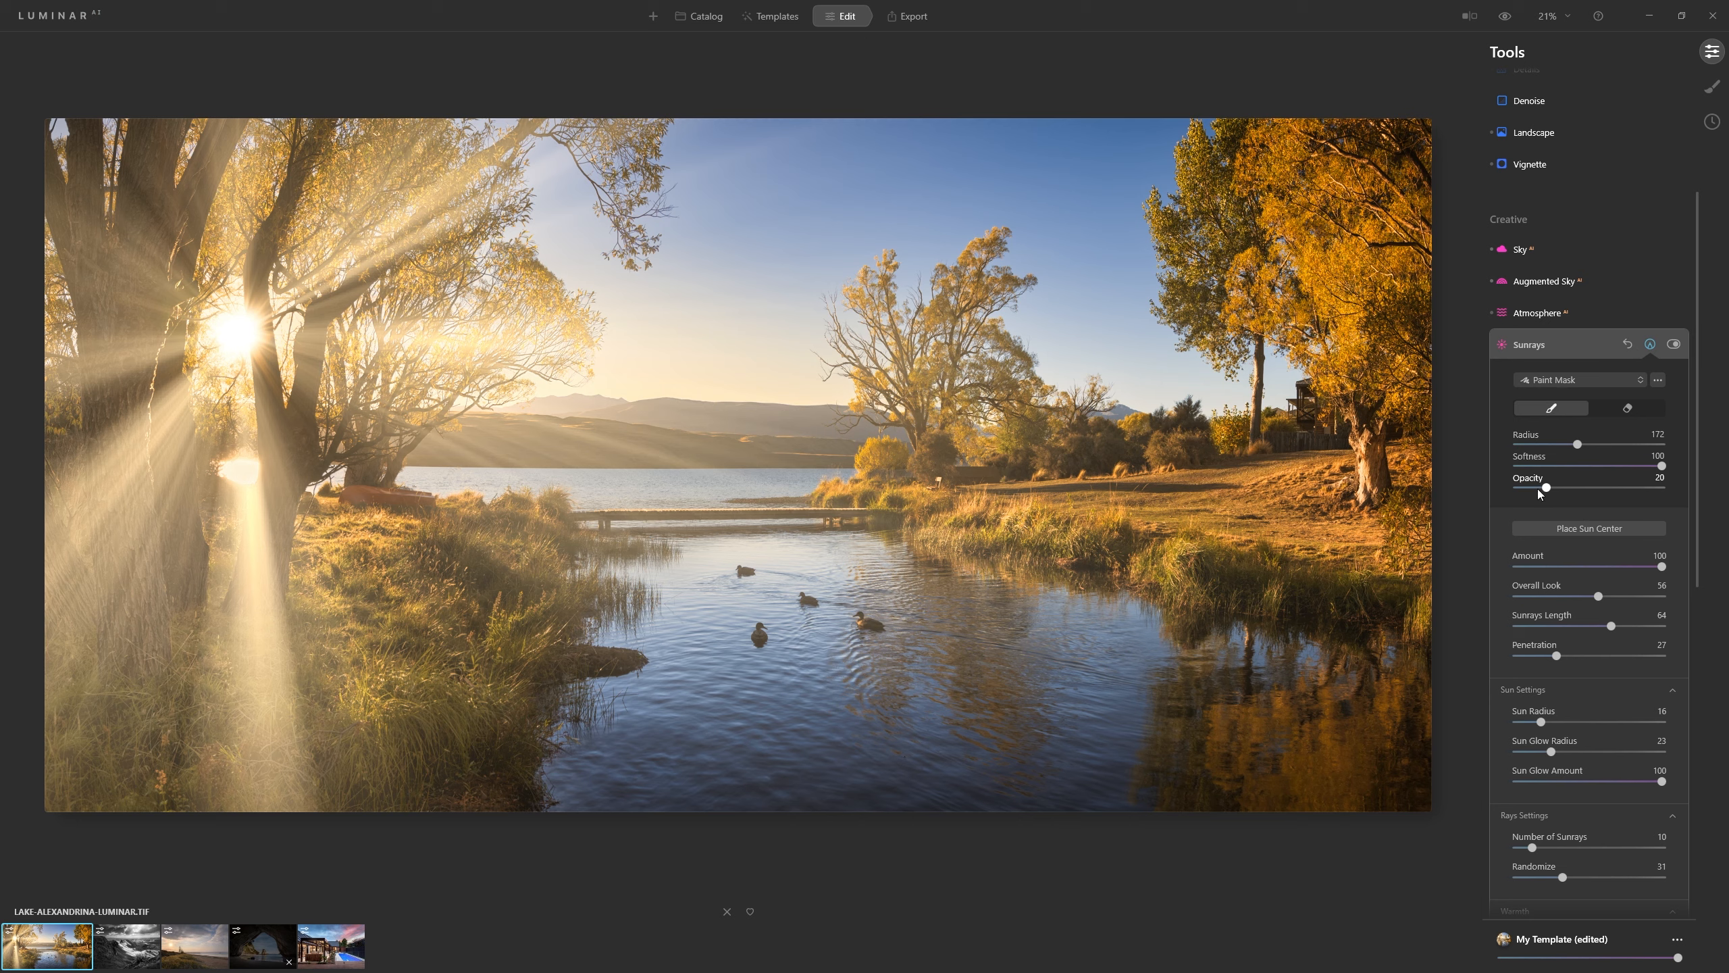
pyautogui.click(238, 336)
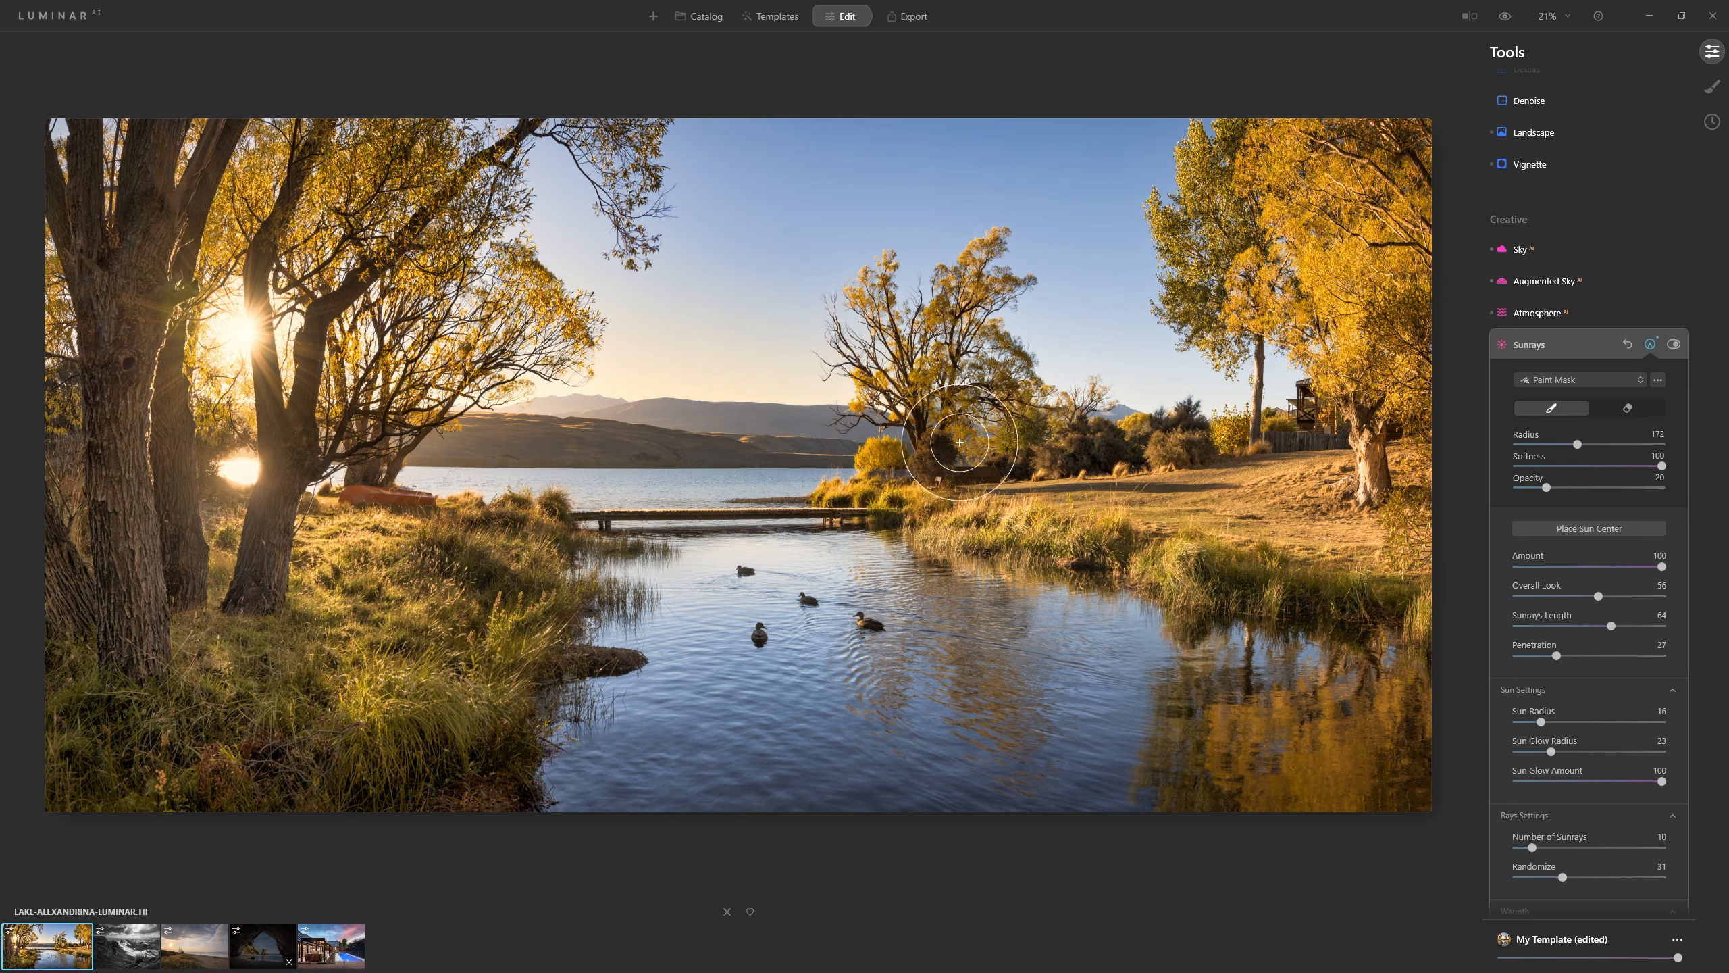
pyautogui.moveTo(655, 420)
pyautogui.mouseDown()
pyautogui.moveTo(893, 443)
pyautogui.moveTo(841, 449)
pyautogui.mouseUp()
pyautogui.moveTo(692, 409)
pyautogui.mouseDown()
pyautogui.moveTo(508, 398)
pyautogui.moveTo(718, 407)
pyautogui.moveTo(824, 432)
pyautogui.moveTo(511, 423)
pyautogui.moveTo(442, 447)
pyautogui.moveTo(476, 463)
pyautogui.moveTo(495, 397)
pyautogui.moveTo(475, 410)
pyautogui.moveTo(902, 446)
pyautogui.moveTo(535, 447)
pyautogui.moveTo(463, 473)
pyautogui.moveTo(940, 481)
pyautogui.mouseUp()
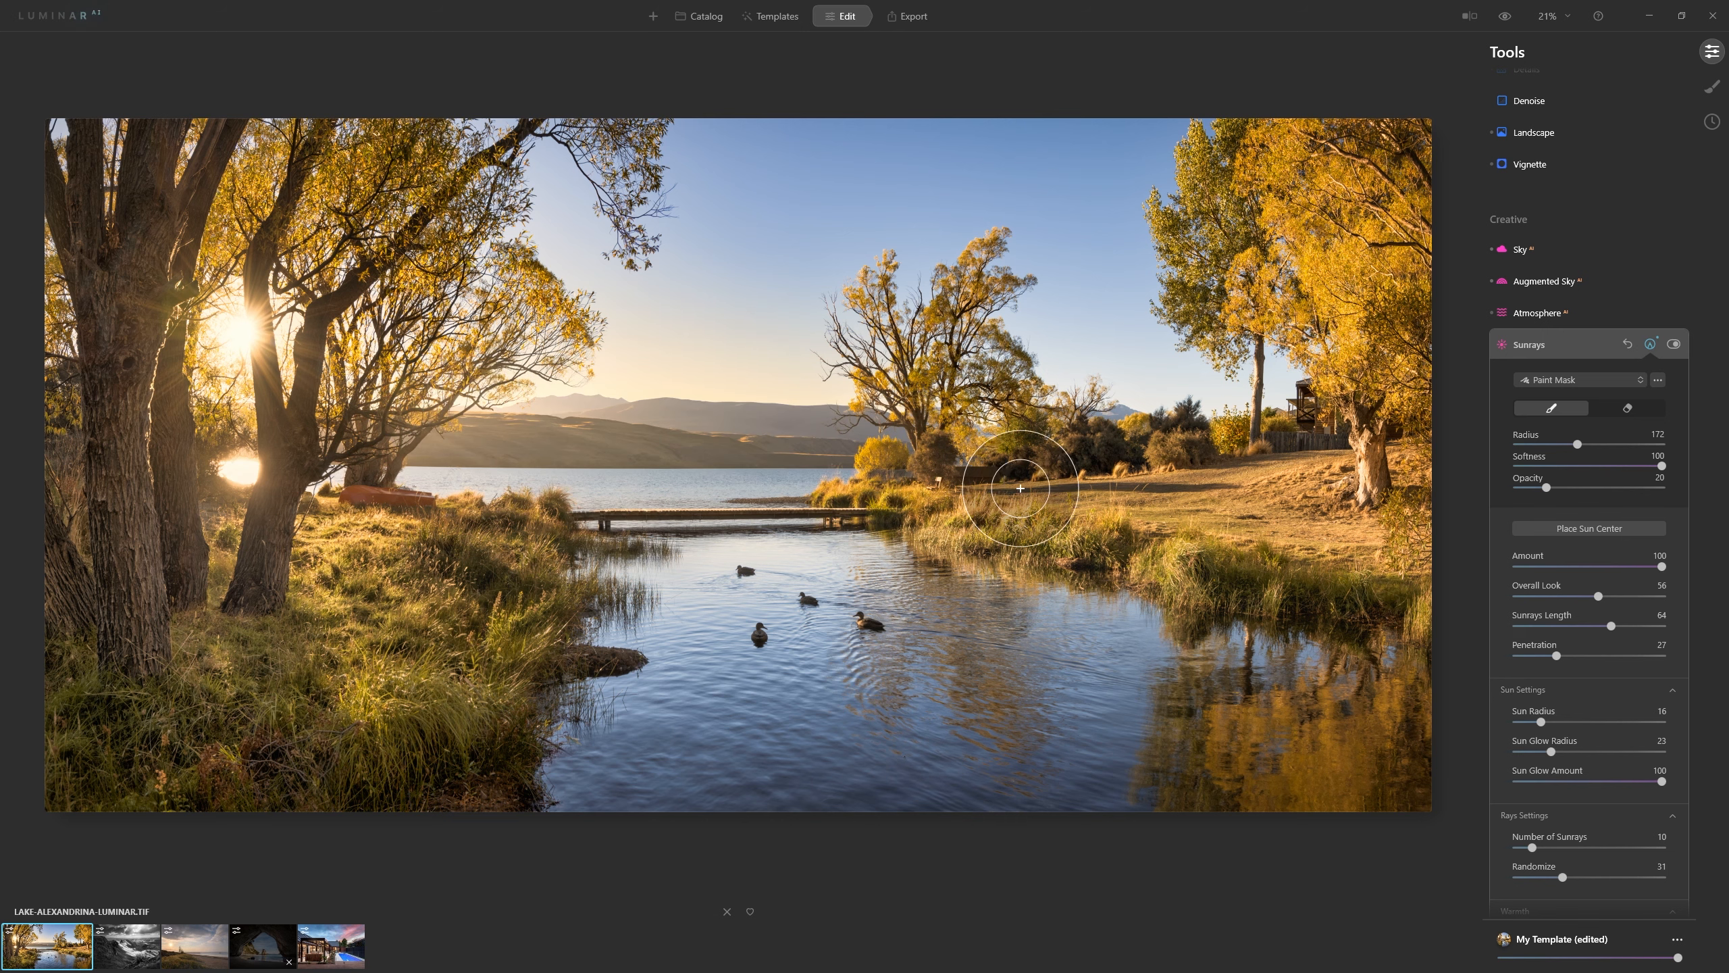
pyautogui.scroll(-3, 477, 449)
pyautogui.scroll(10, 537, 485)
pyautogui.moveTo(337, 436)
pyautogui.mouseDown()
pyautogui.moveTo(411, 672)
pyautogui.moveTo(462, 578)
pyautogui.moveTo(381, 617)
pyautogui.mouseUp()
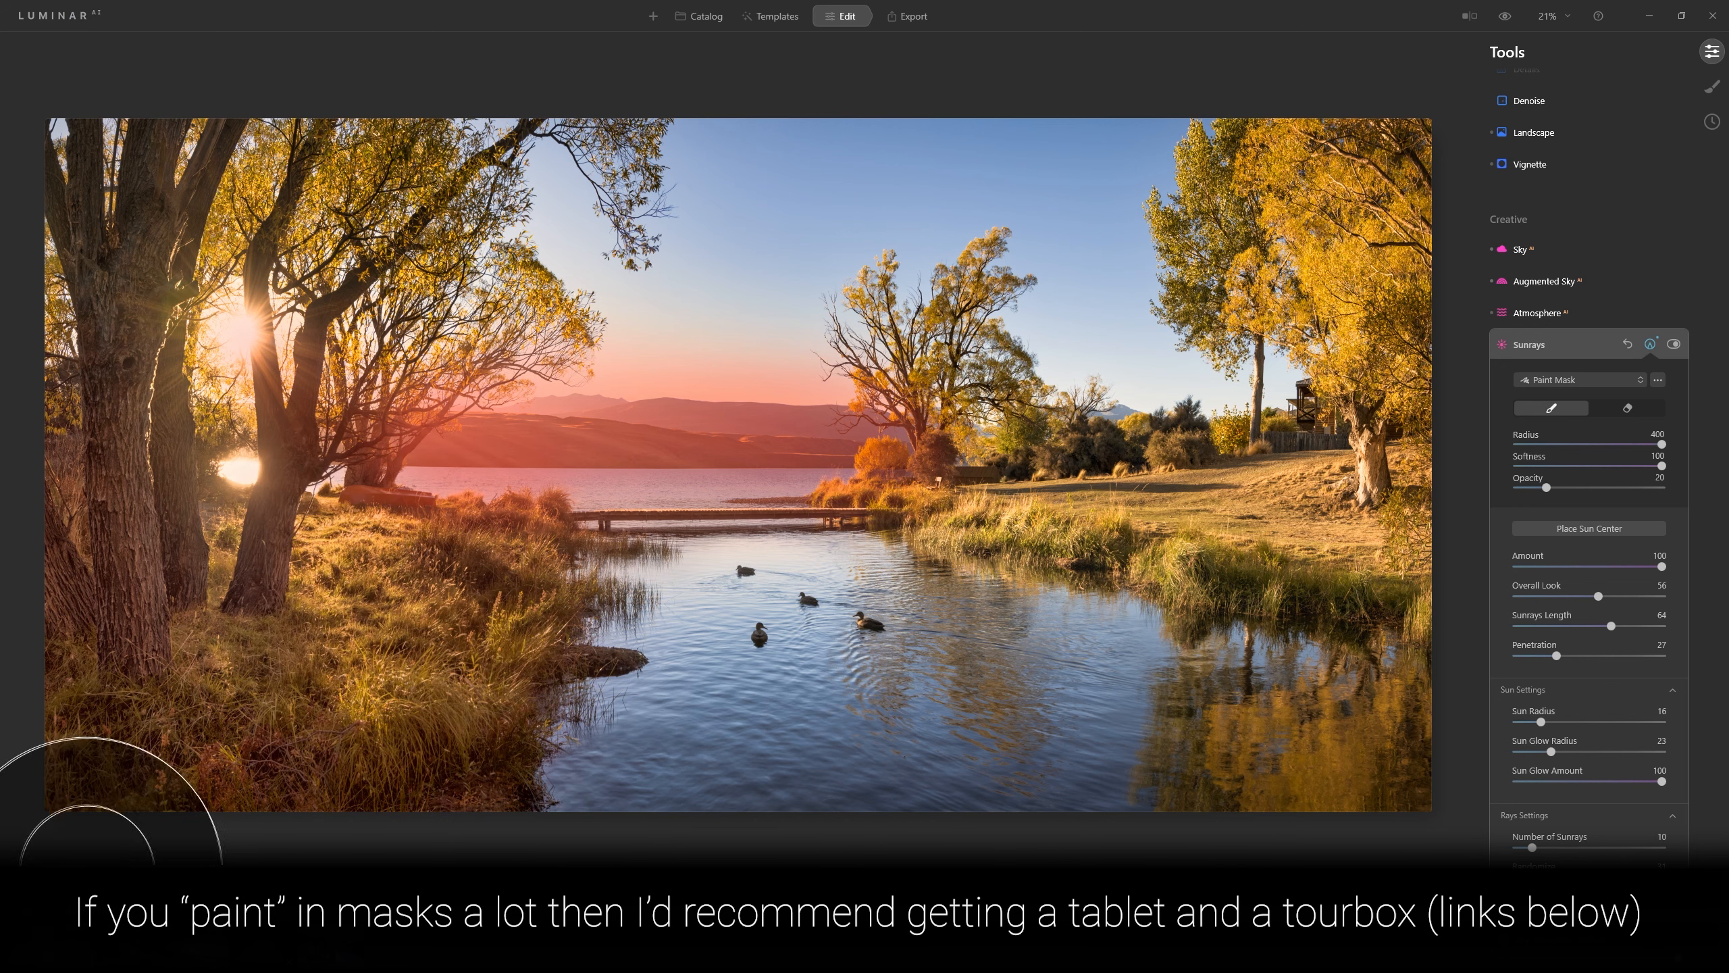
# Build up the Sunrays mask over the trees and around the sun with a smaller brush, reducing the radius to 208
pyautogui.scroll(-5, 463, 293)
pyautogui.moveTo(469, 205)
pyautogui.mouseDown()
pyautogui.moveTo(178, 341)
pyautogui.moveTo(108, 395)
pyautogui.moveTo(77, 663)
pyautogui.mouseUp()
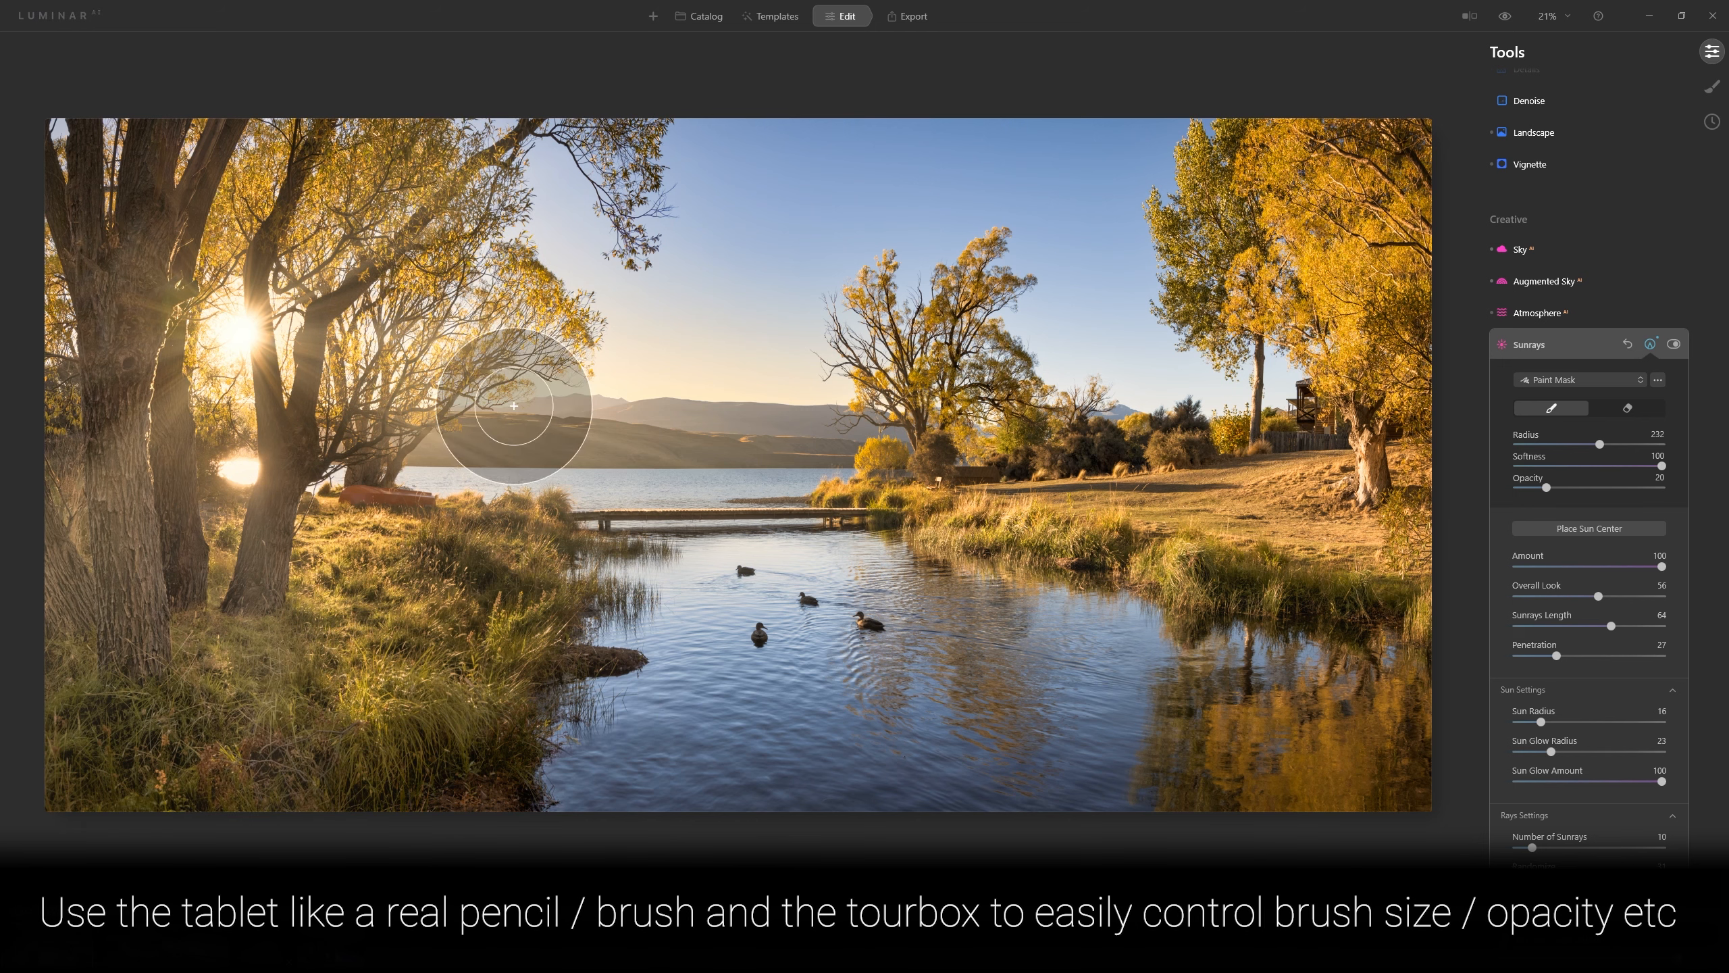
pyautogui.scroll(-1, 224, 367)
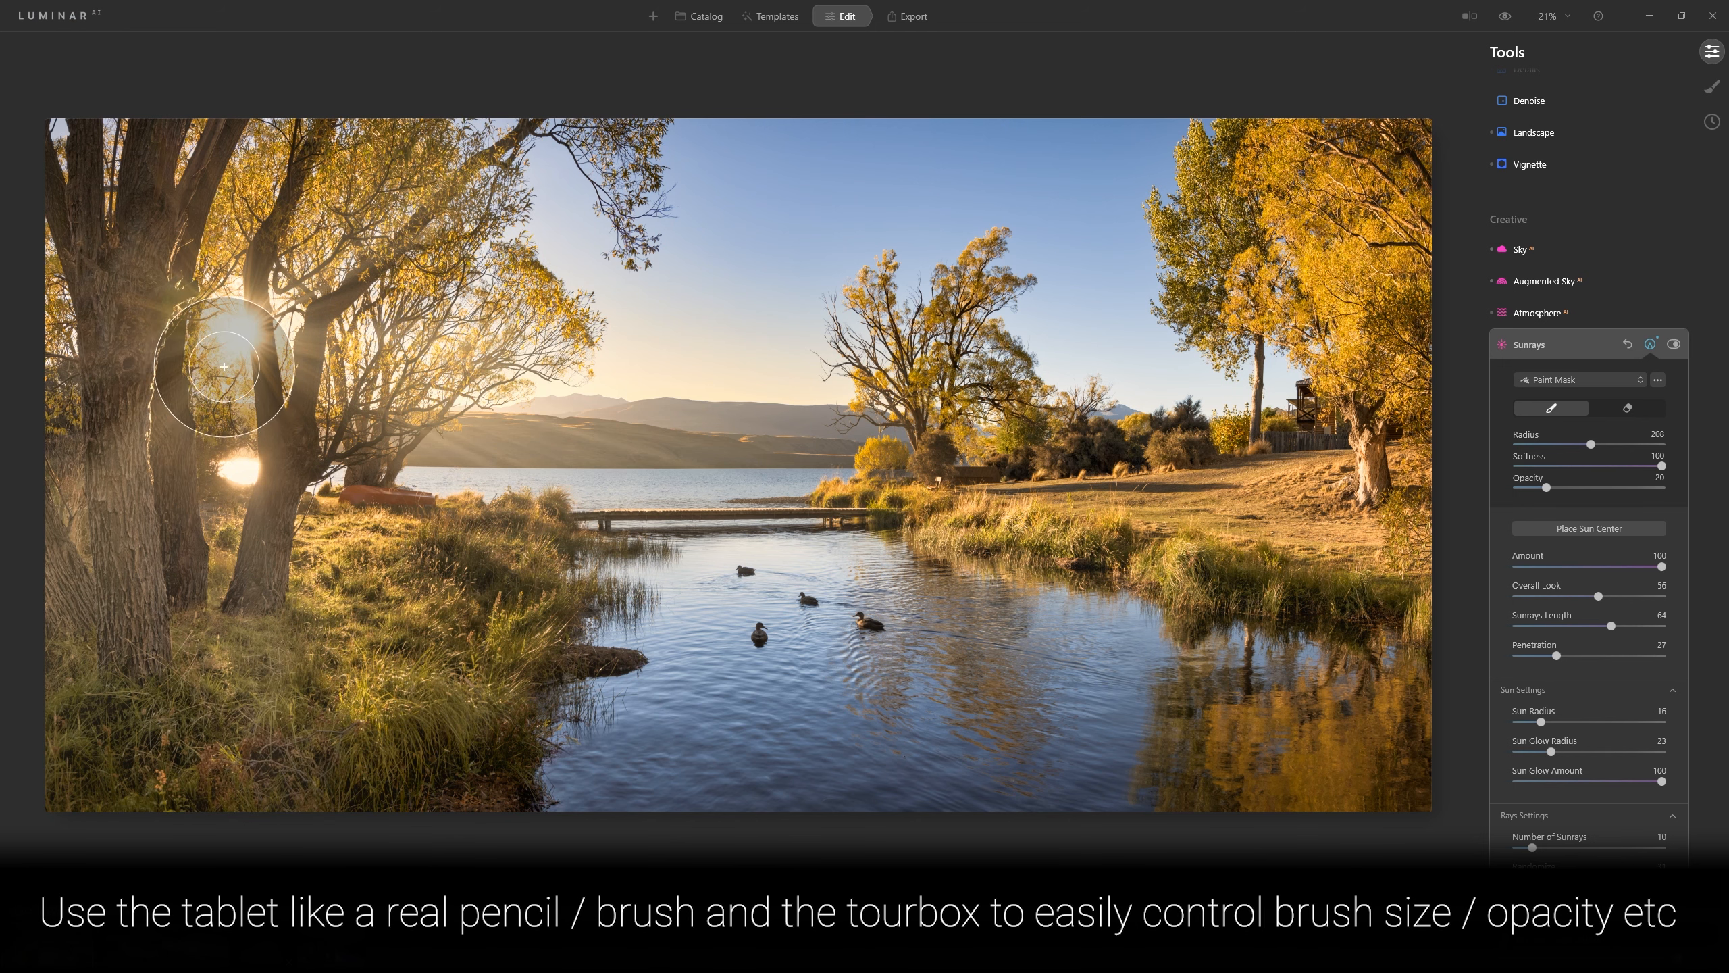
pyautogui.scroll(-2, 224, 366)
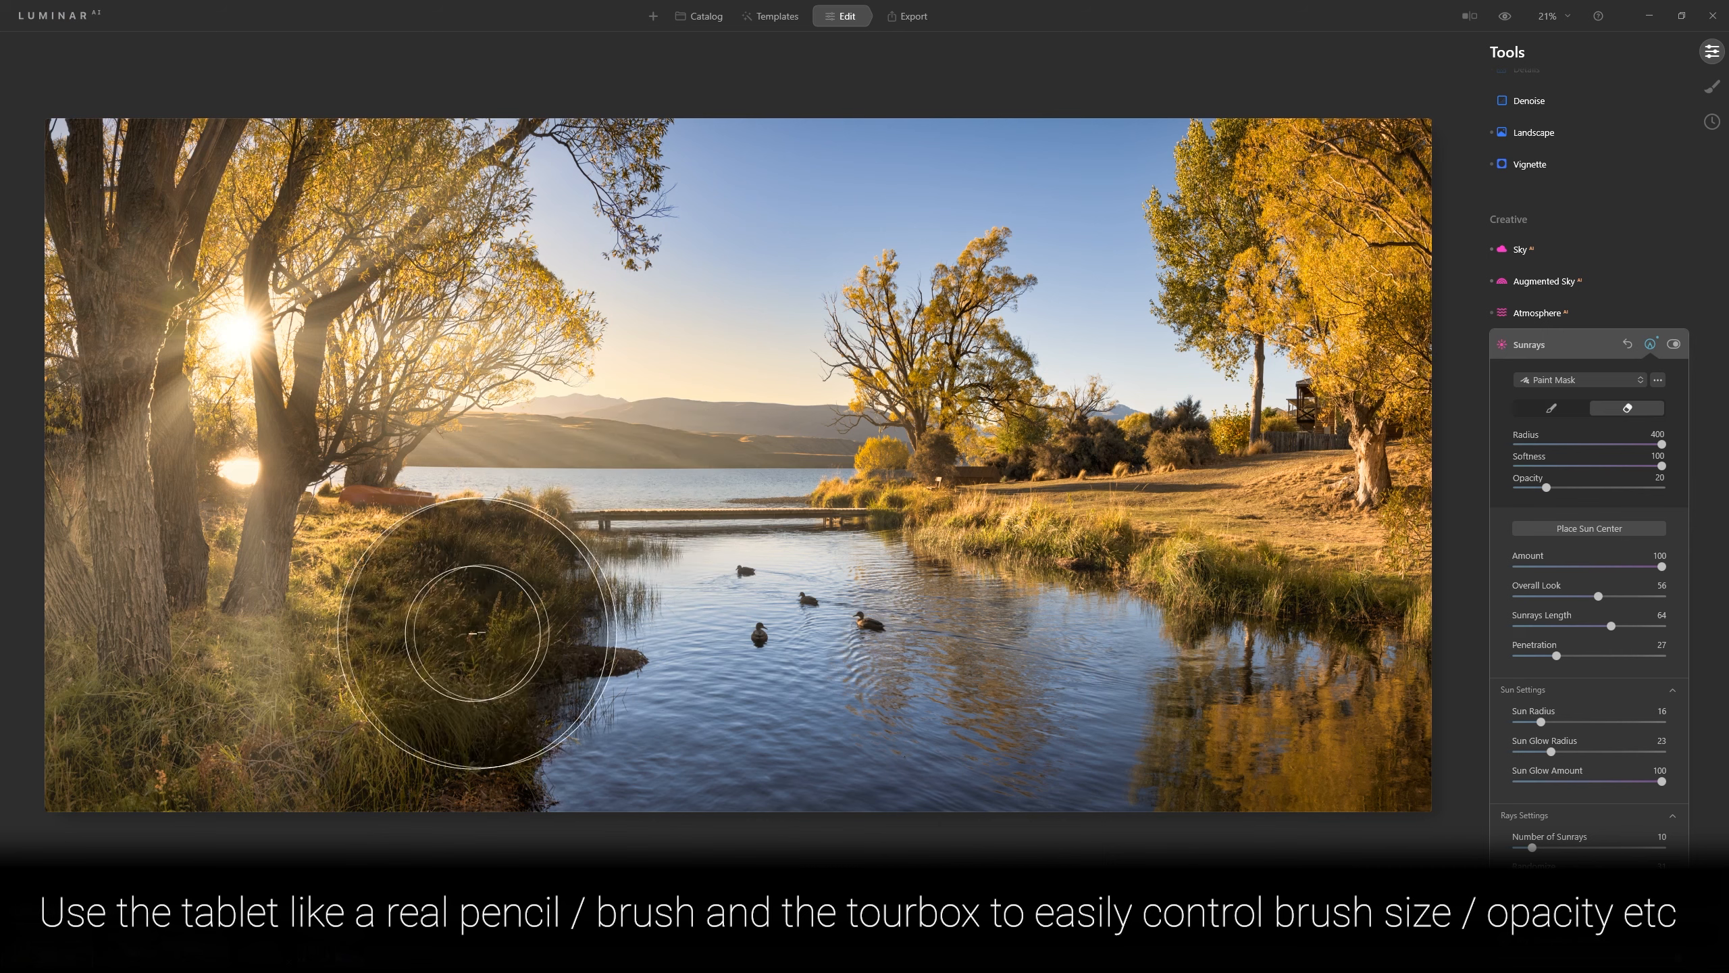
# Erase some of the Sunrays mask from the foreground tree trunks at radius 208, and compare with the effect off
pyautogui.moveTo(239, 494)
pyautogui.mouseDown()
pyautogui.moveTo(219, 722)
pyautogui.moveTo(98, 639)
pyautogui.moveTo(52, 442)
pyautogui.moveTo(106, 596)
pyautogui.moveTo(248, 804)
pyautogui.moveTo(310, 638)
pyautogui.moveTo(278, 560)
pyautogui.mouseUp()
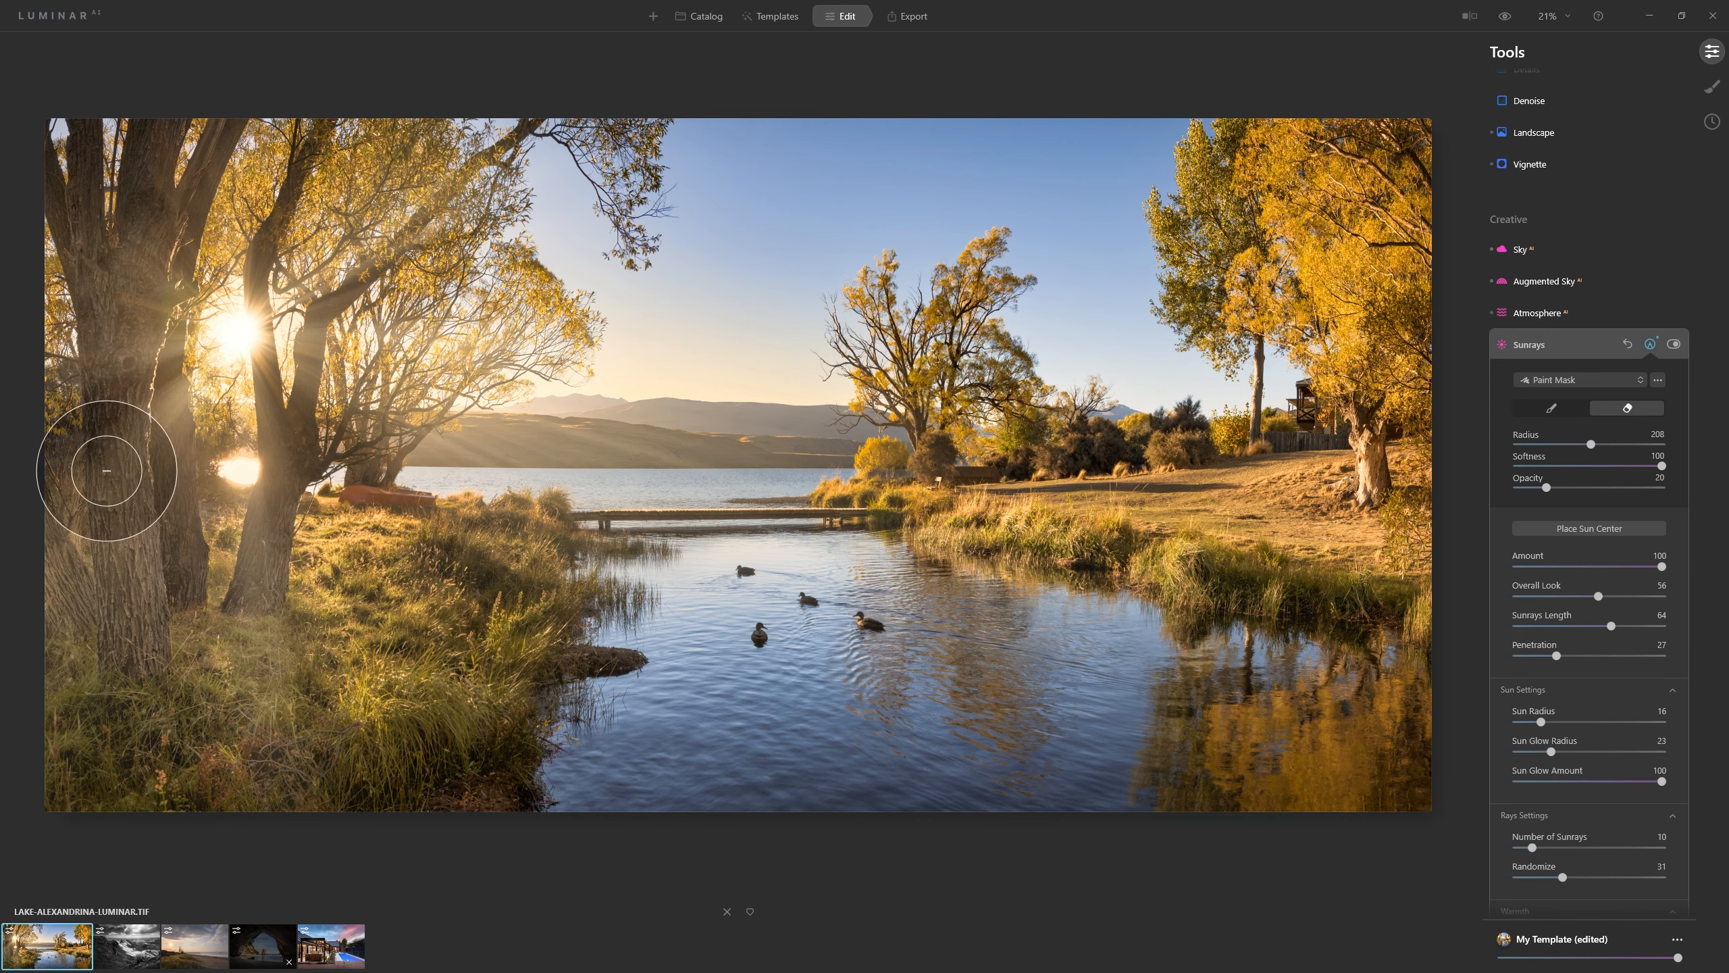
pyautogui.moveTo(106, 470)
pyautogui.mouseDown()
pyautogui.moveTo(4, 543)
pyautogui.moveTo(174, 375)
pyautogui.mouseUp()
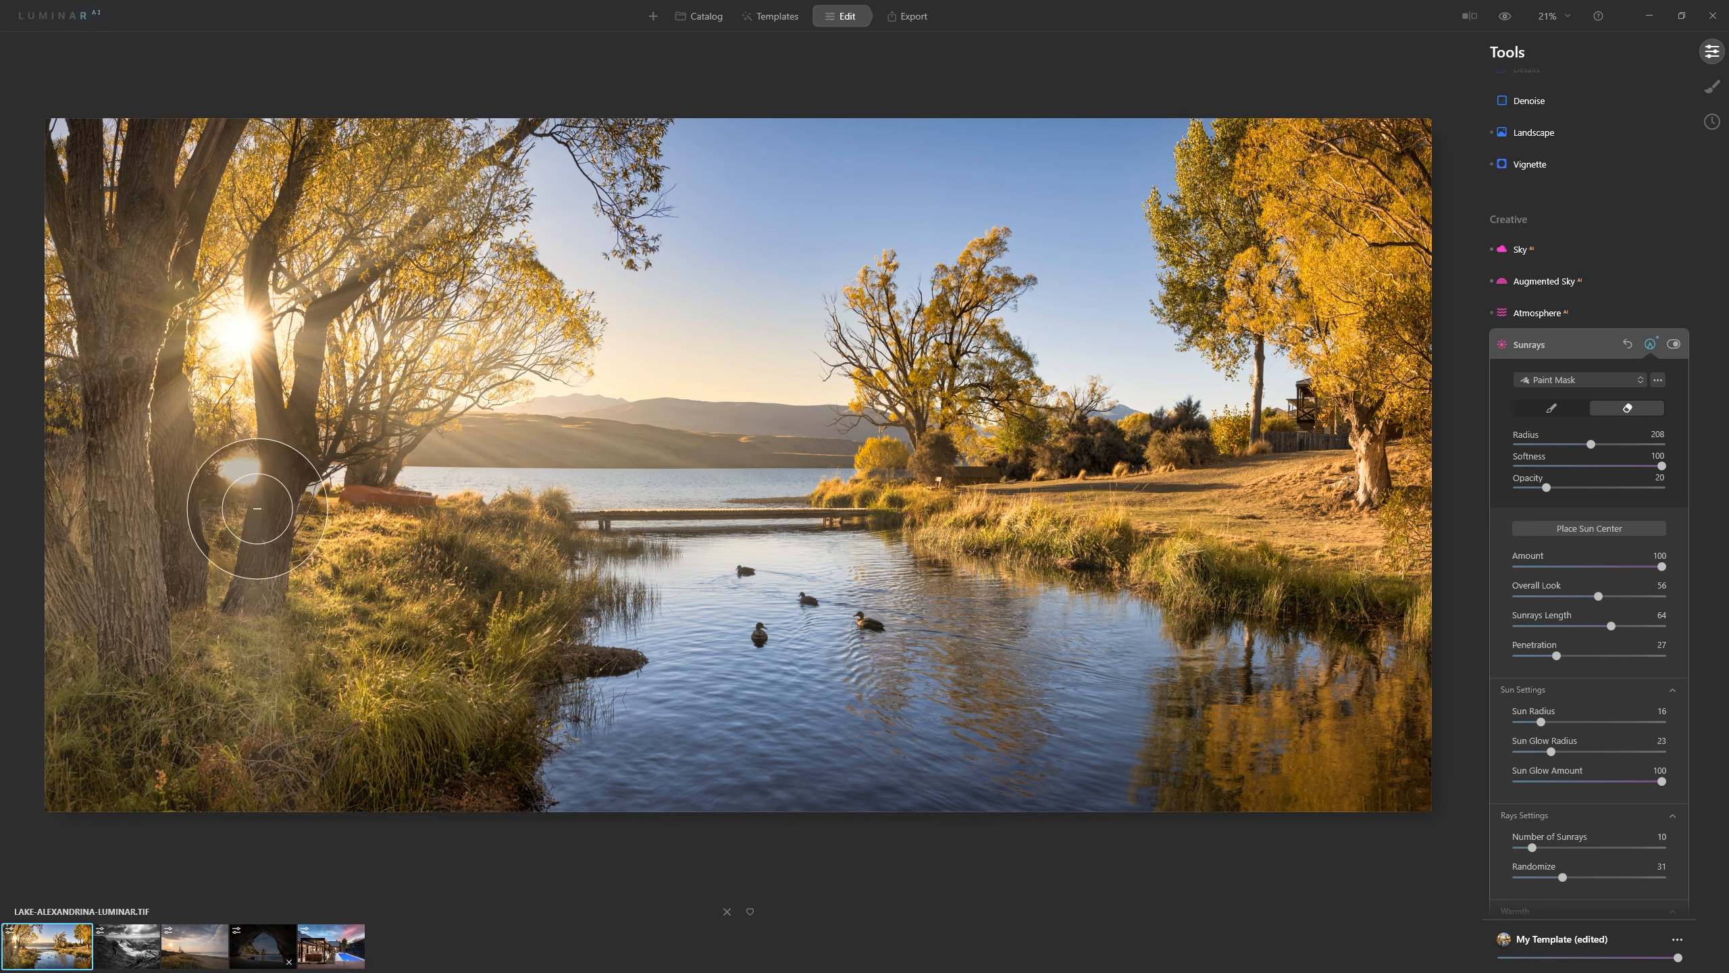
pyautogui.click(1673, 345)
pyautogui.click(1673, 344)
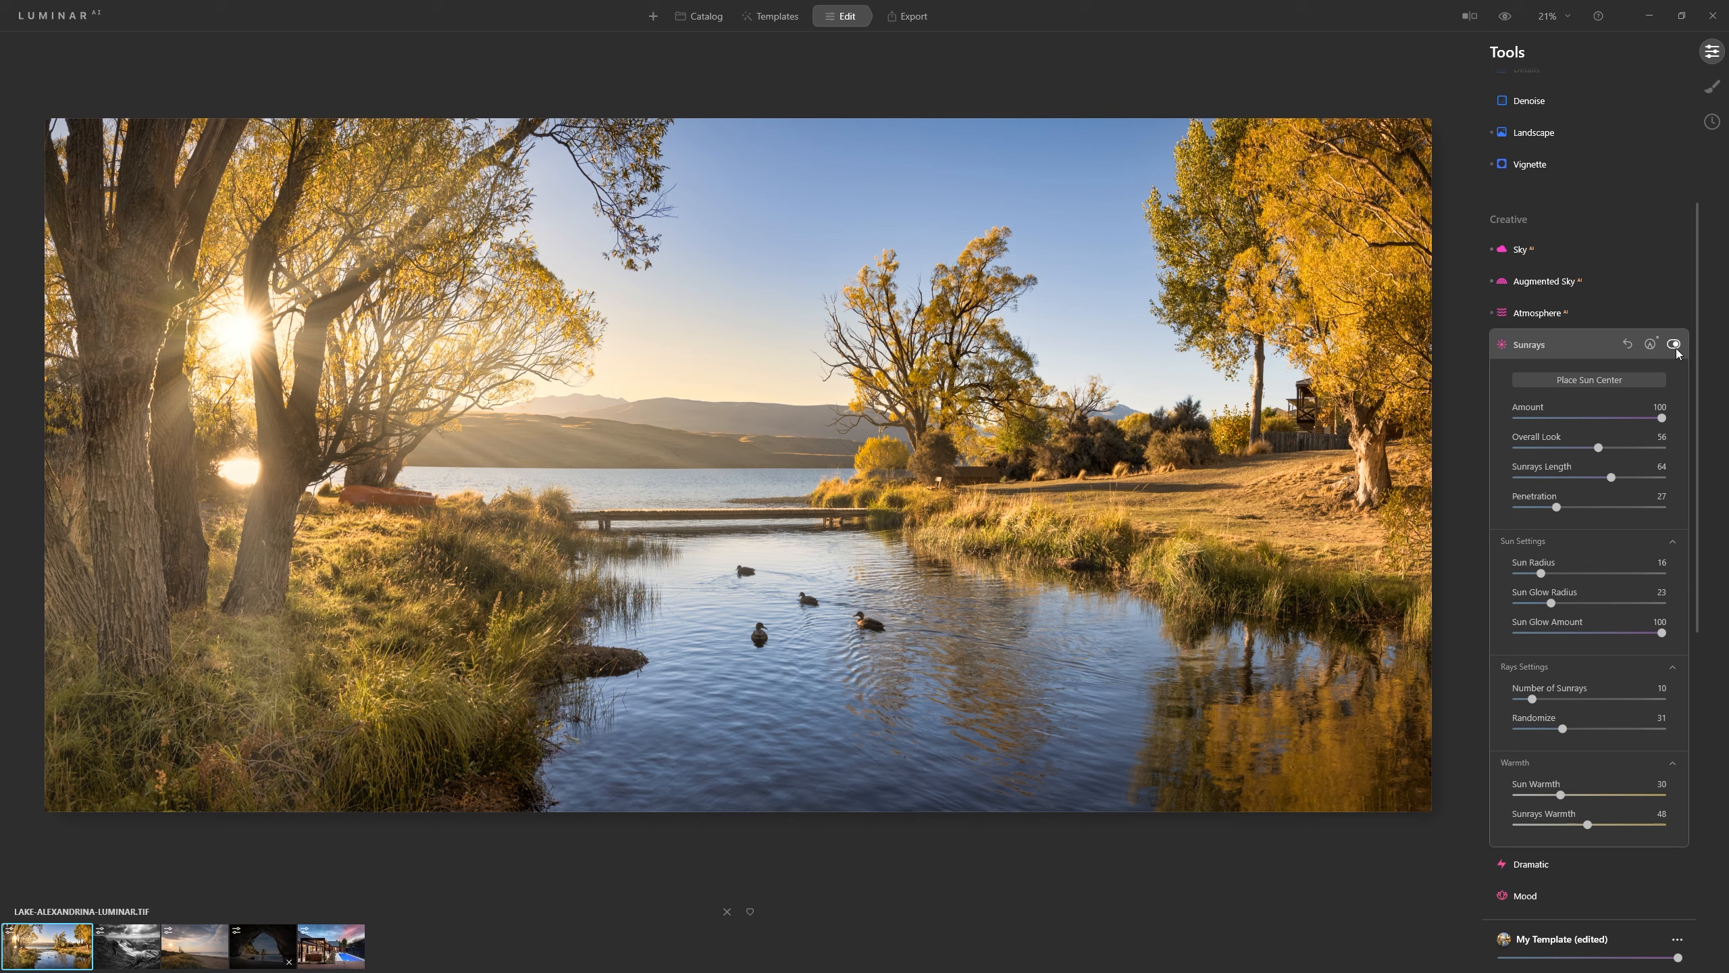
# Erase the Sunrays mask from the grass at the base of the tree trunks with radius 280 and opacity 46
pyautogui.click(1649, 344)
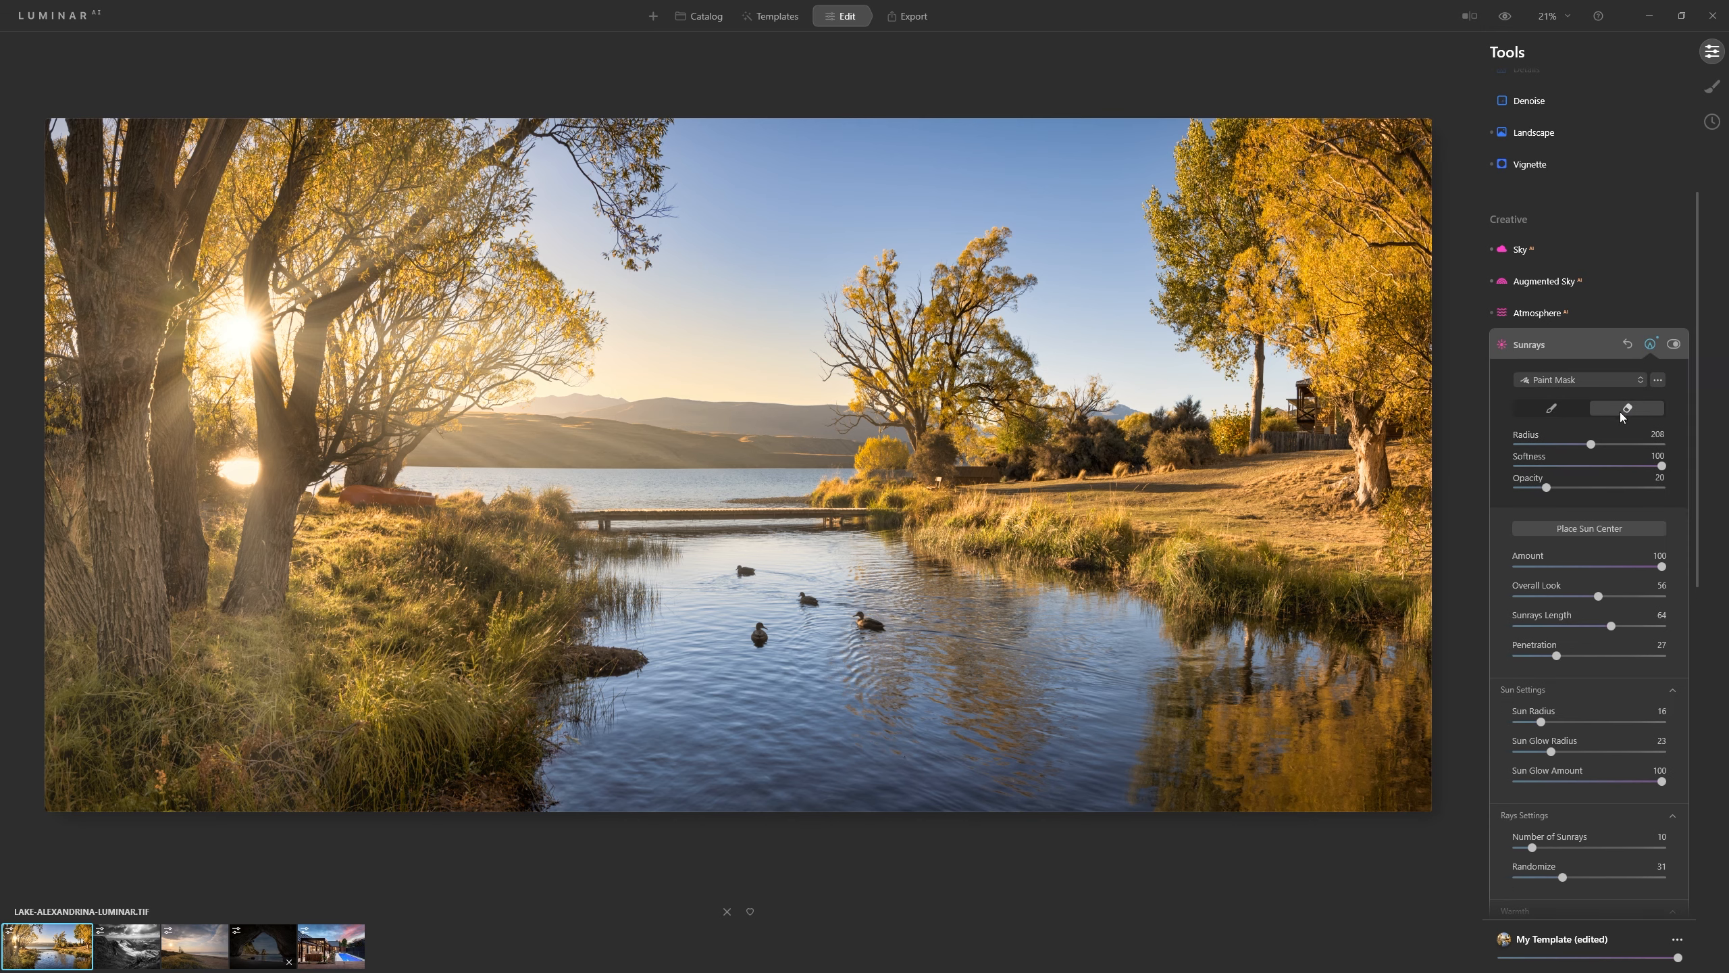
pyautogui.press(']')
pyautogui.press(']')
pyautogui.press(']')
pyautogui.press(']')
pyautogui.press(']')
pyautogui.press(']')
pyautogui.press(']')
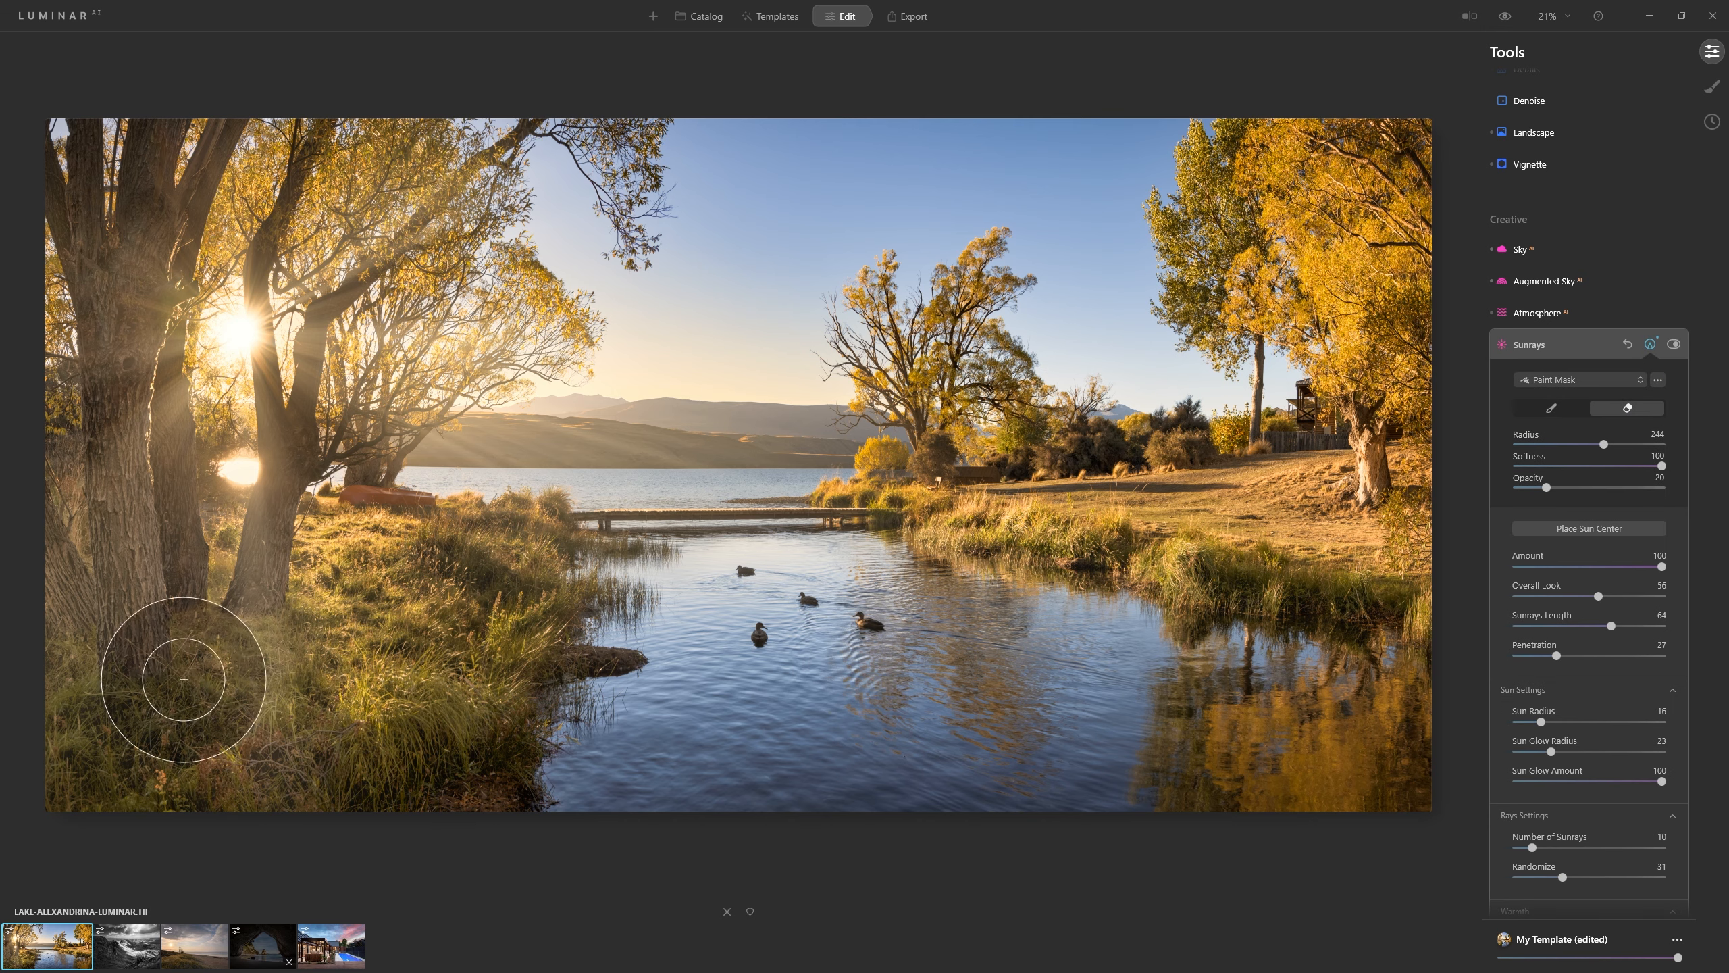
pyautogui.click(1584, 488)
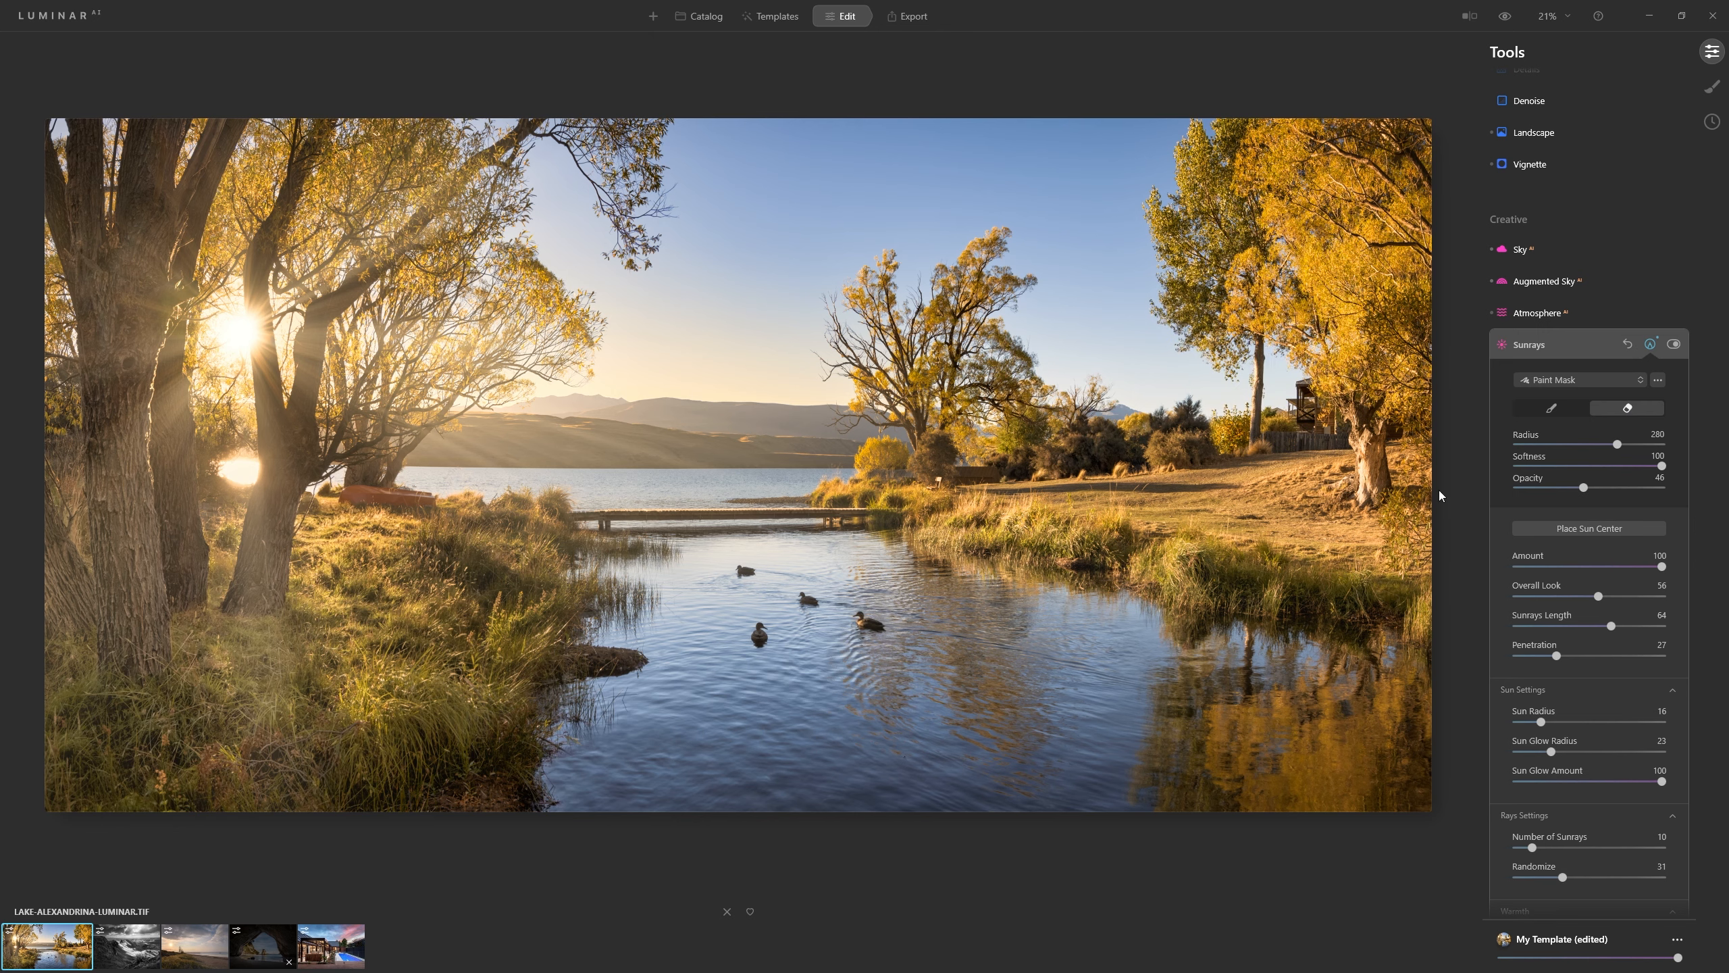
pyautogui.moveTo(214, 625); pyautogui.dragTo(211, 605)
pyautogui.scroll(1, 236, 644)
pyautogui.scroll(-1, 236, 645)
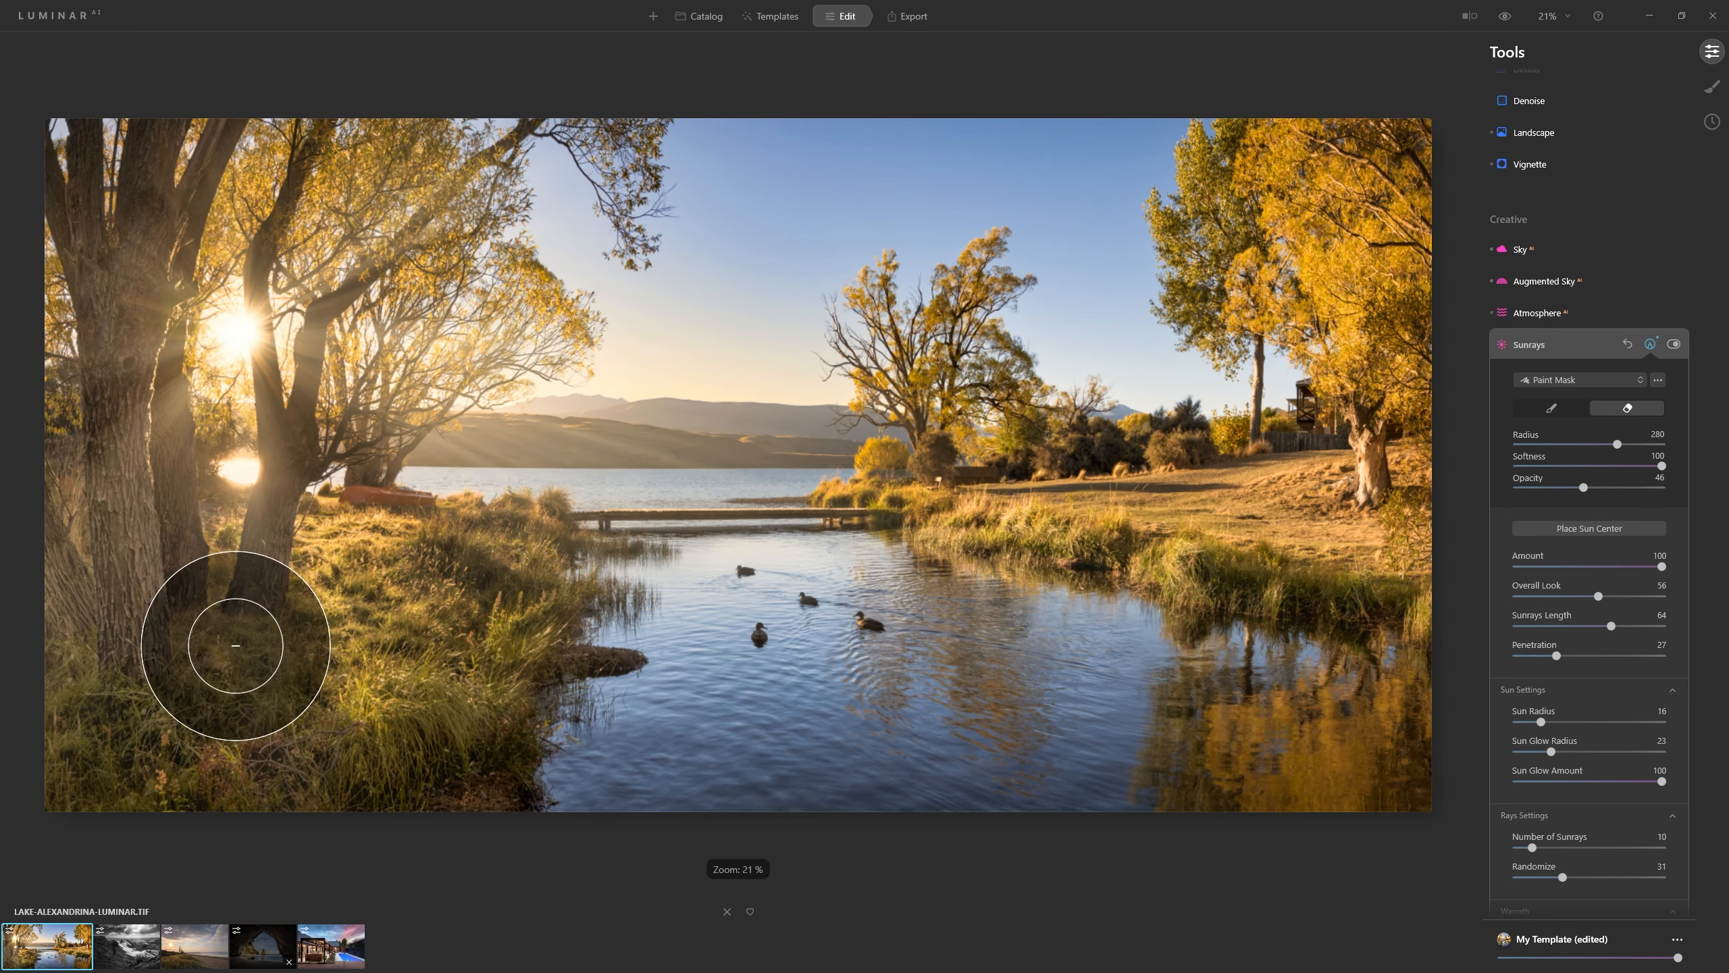
pyautogui.click(1675, 344)
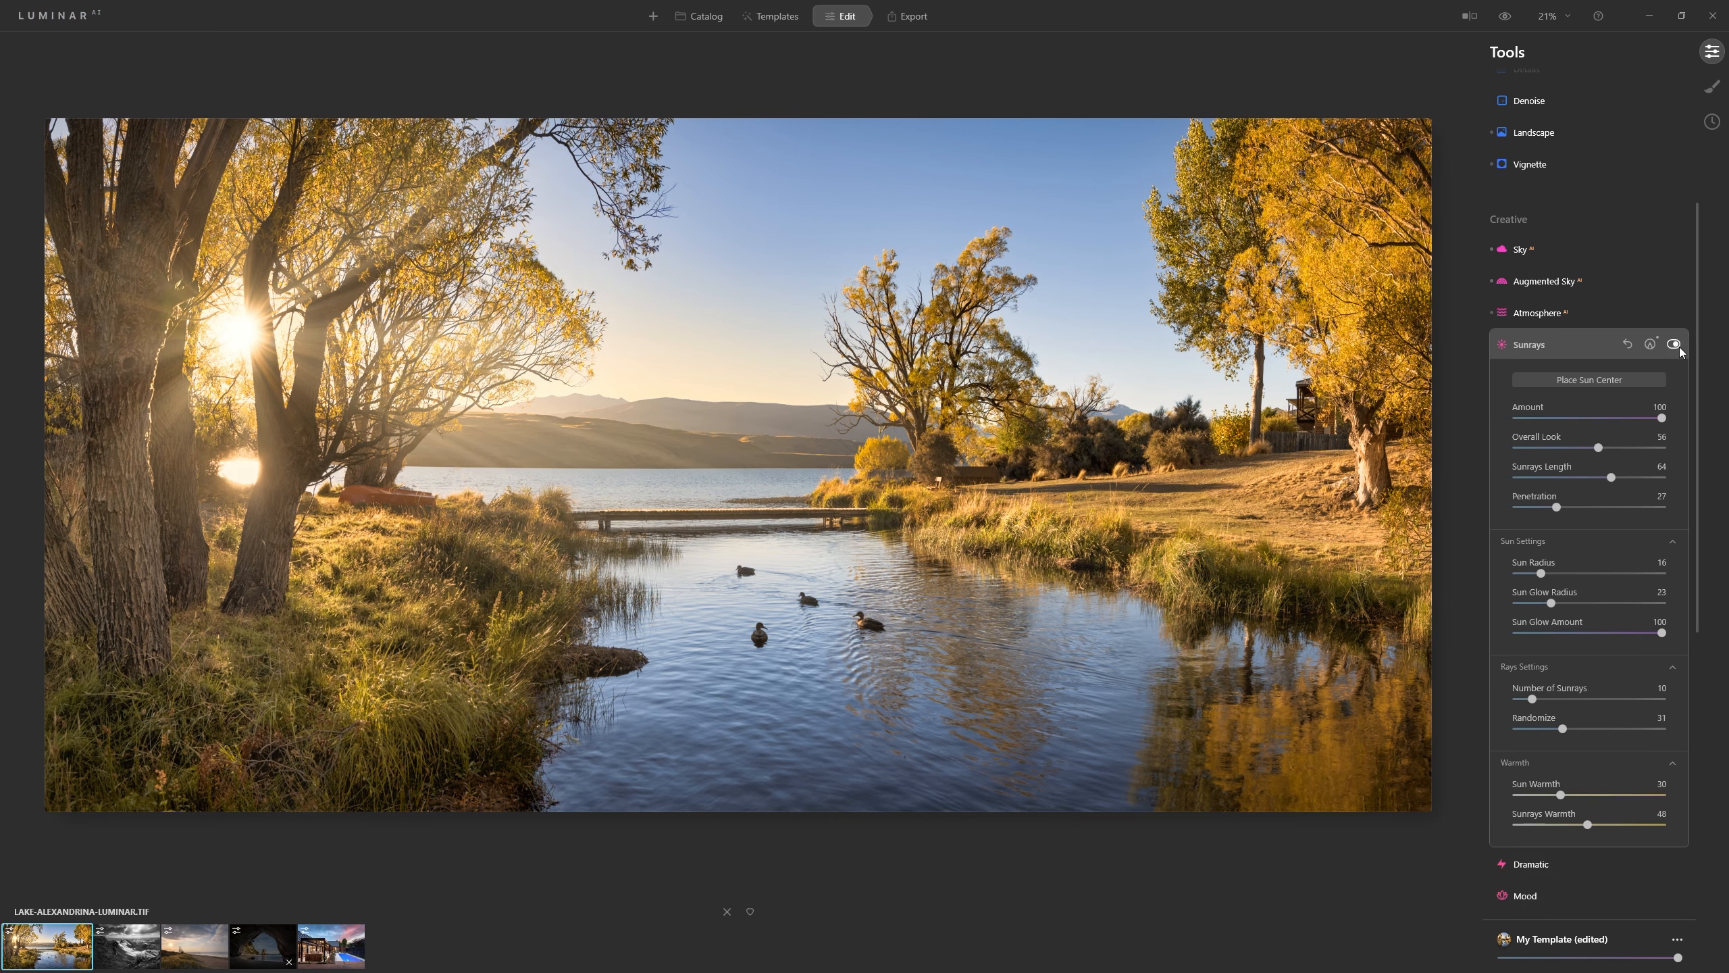
pyautogui.click(1554, 348)
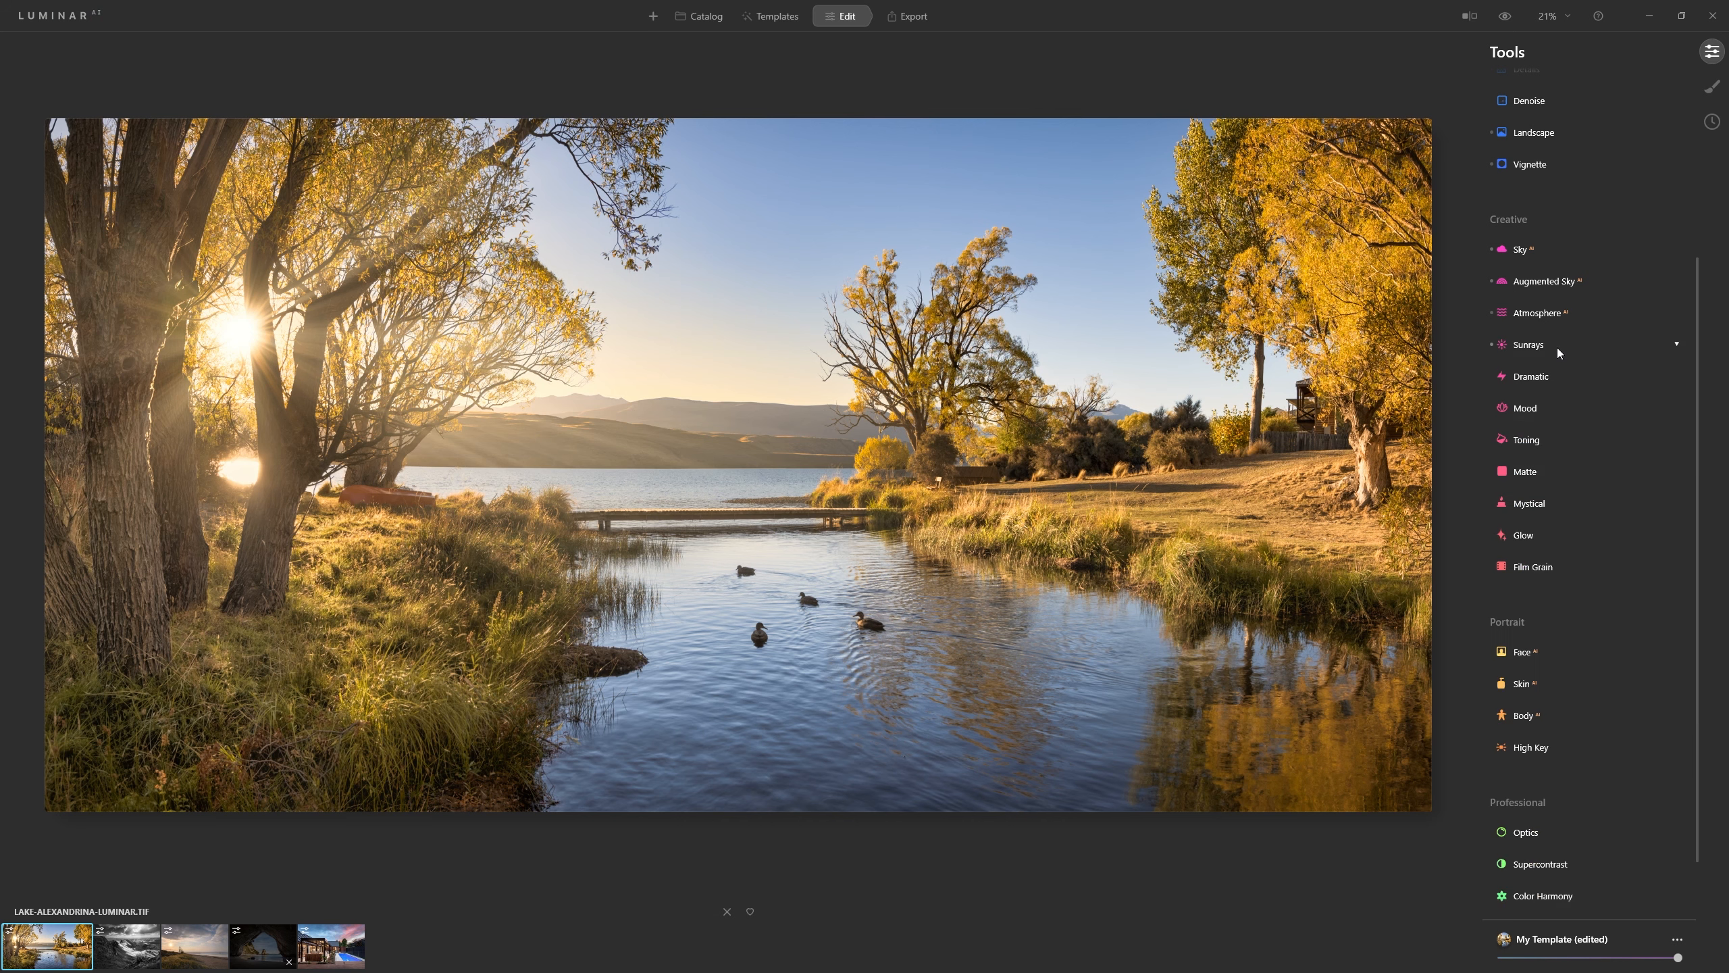
# Apply the Dramatic effect with Amount 21 and Local Contrast 60, and compare the edit with the original photo
pyautogui.click(1537, 376)
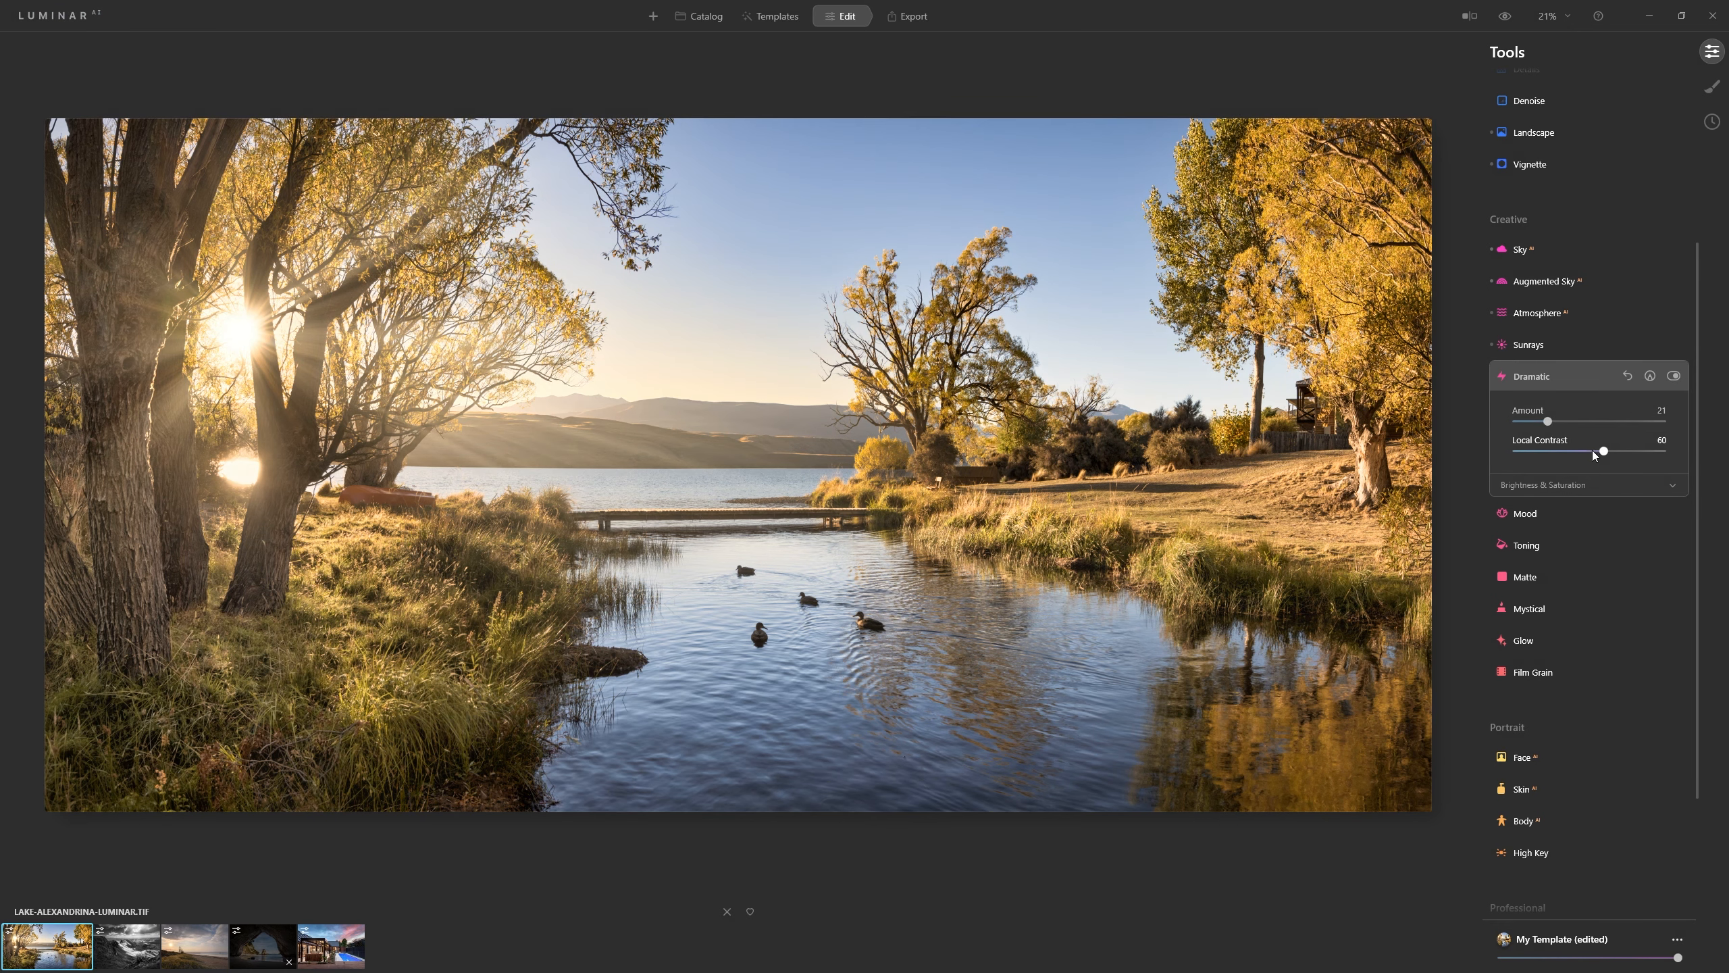
pyautogui.click(1548, 377)
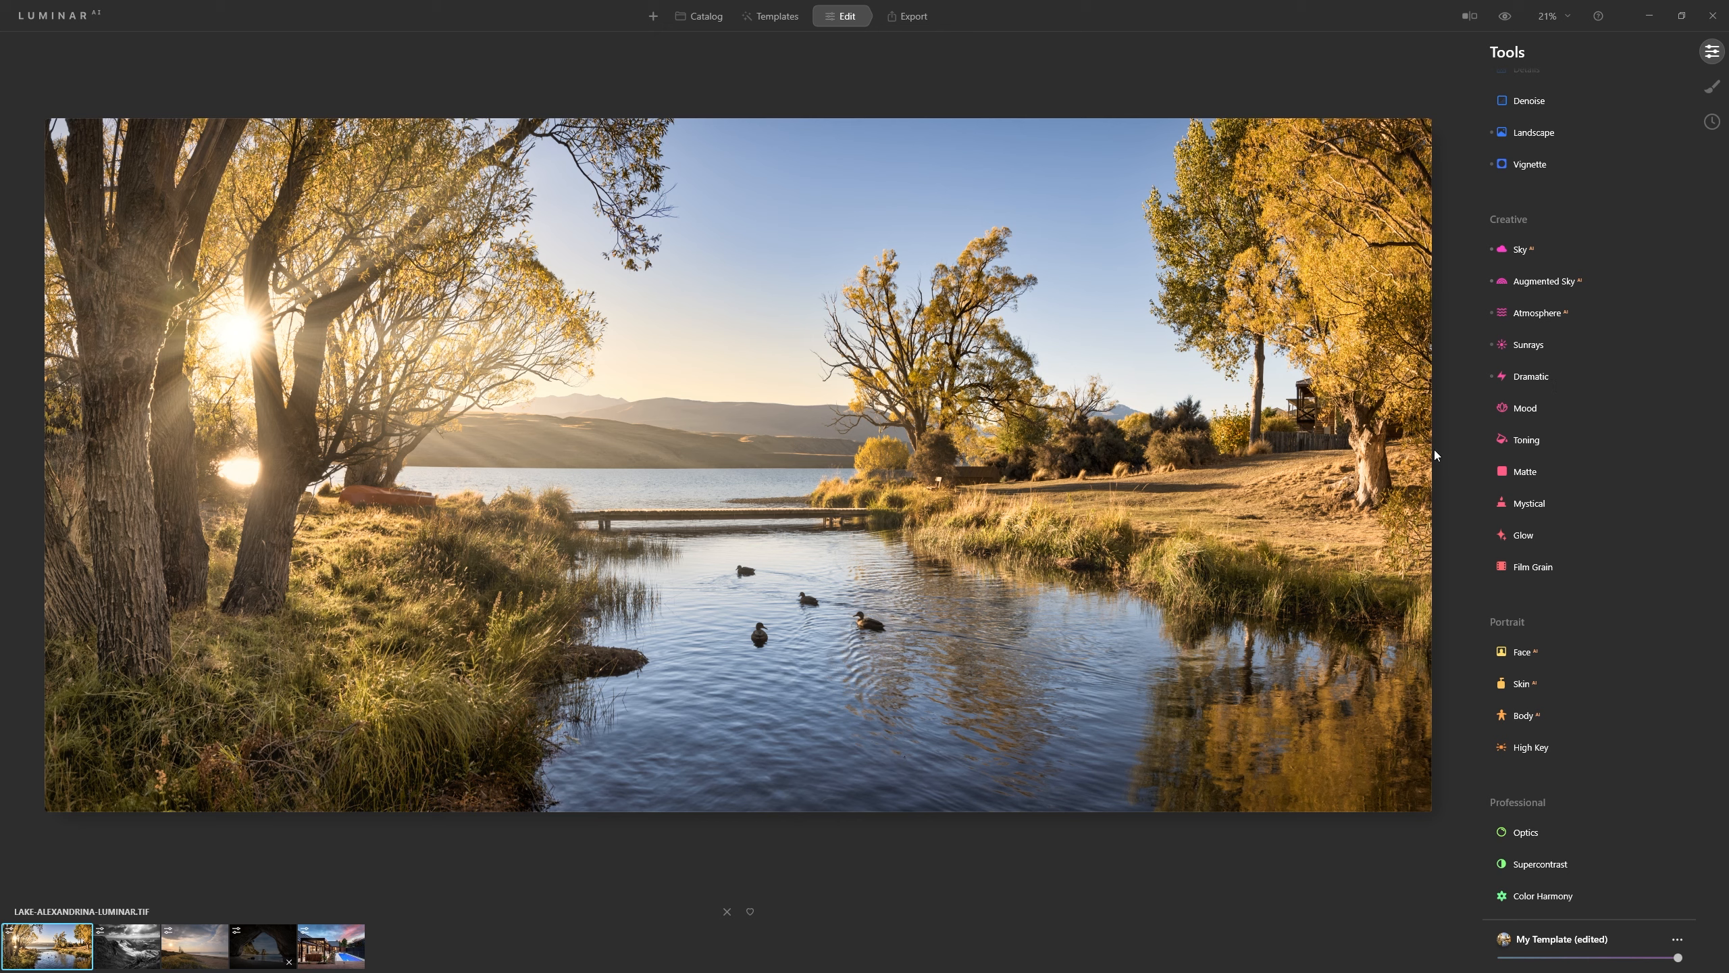
pyautogui.click(1510, 23)
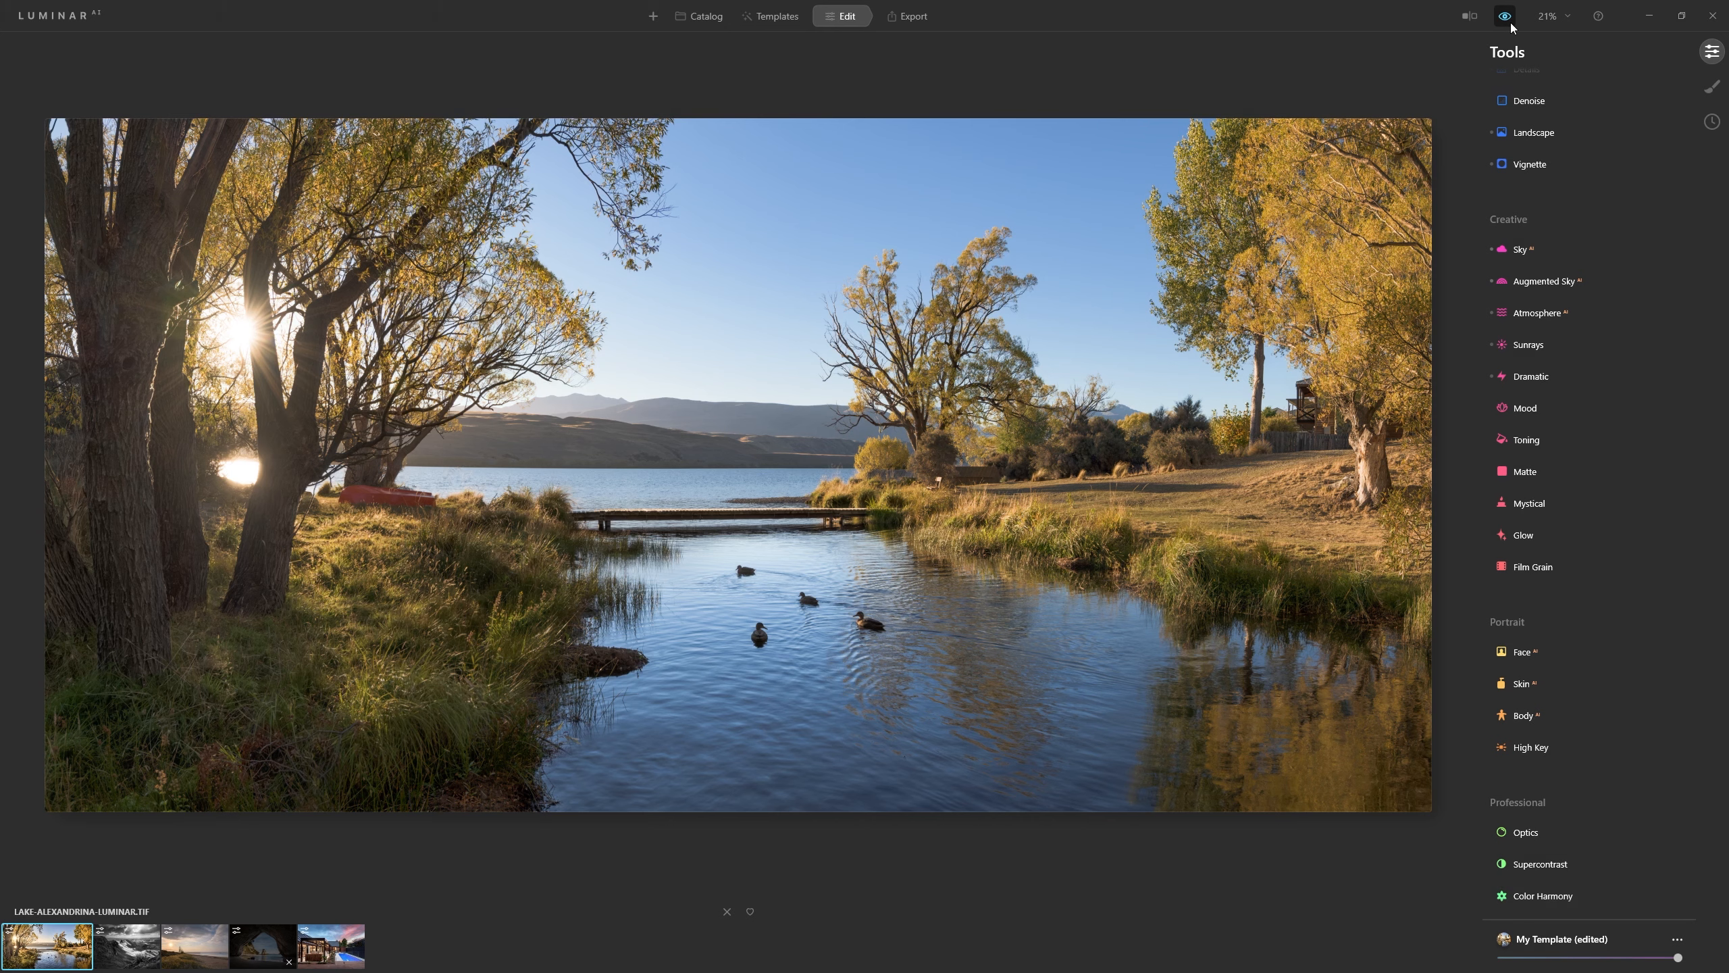
pyautogui.click(1510, 24)
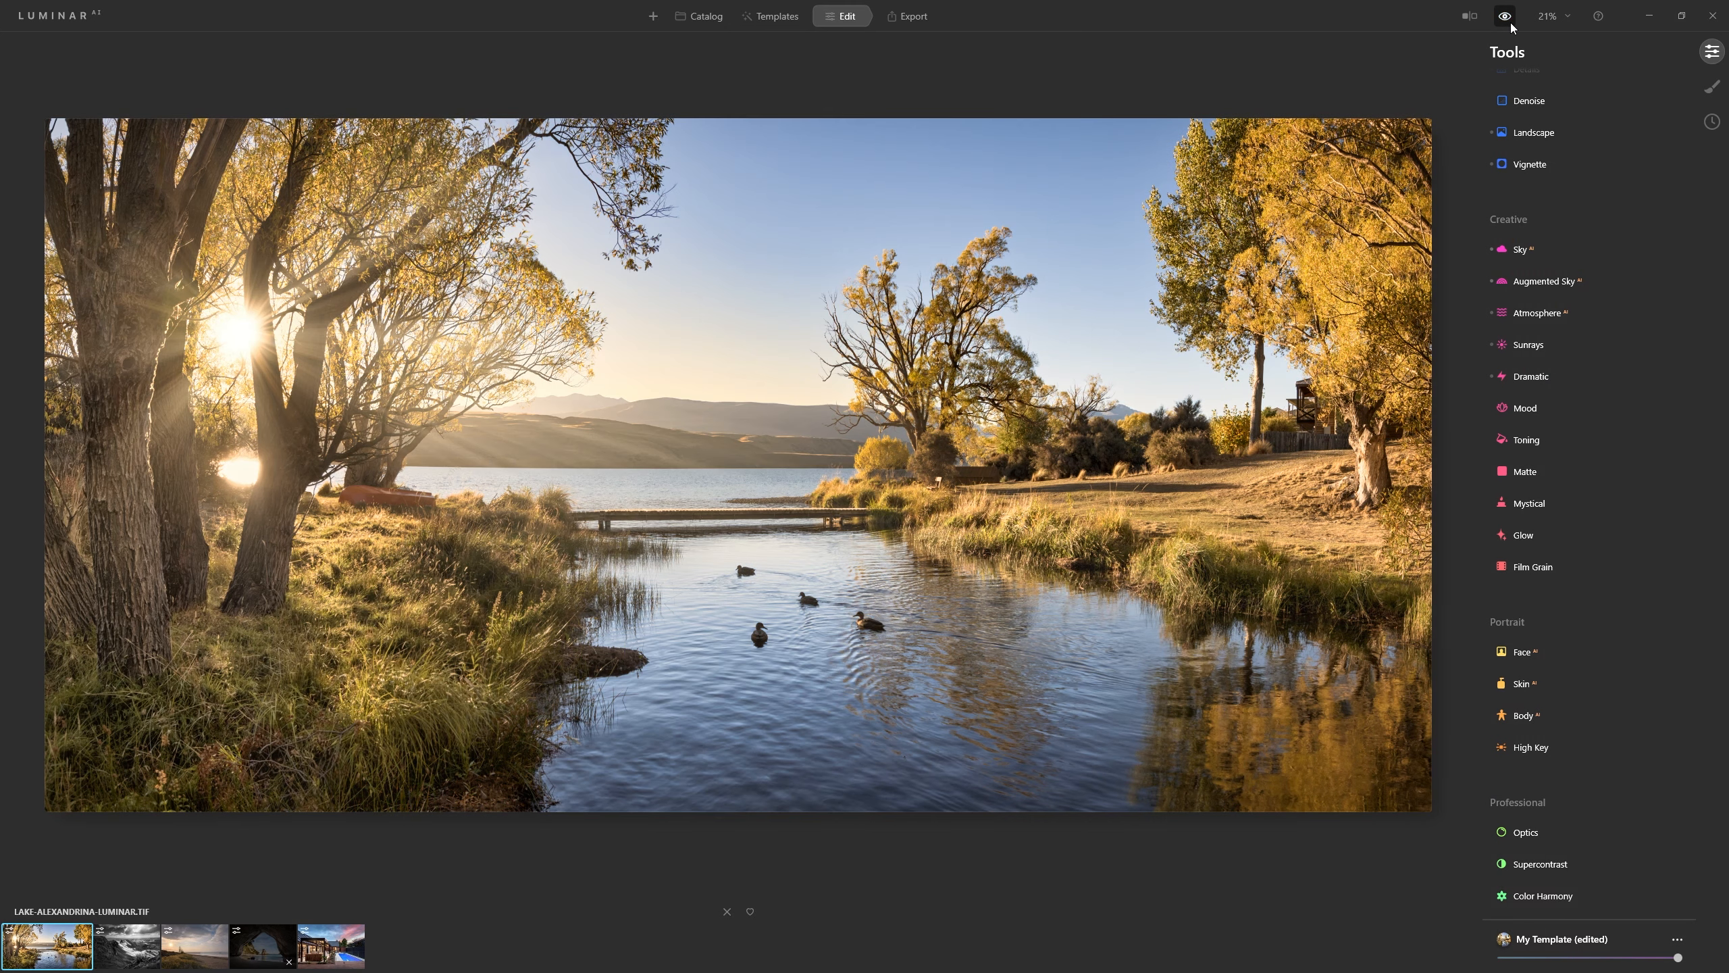
pyautogui.click(1510, 21)
pyautogui.click(1510, 21)
# Apply the Mystical effect with Amount 34 and check the result against the original photo
pyautogui.click(1532, 502)
pyautogui.moveTo(1517, 549); pyautogui.dragTo(1541, 548)
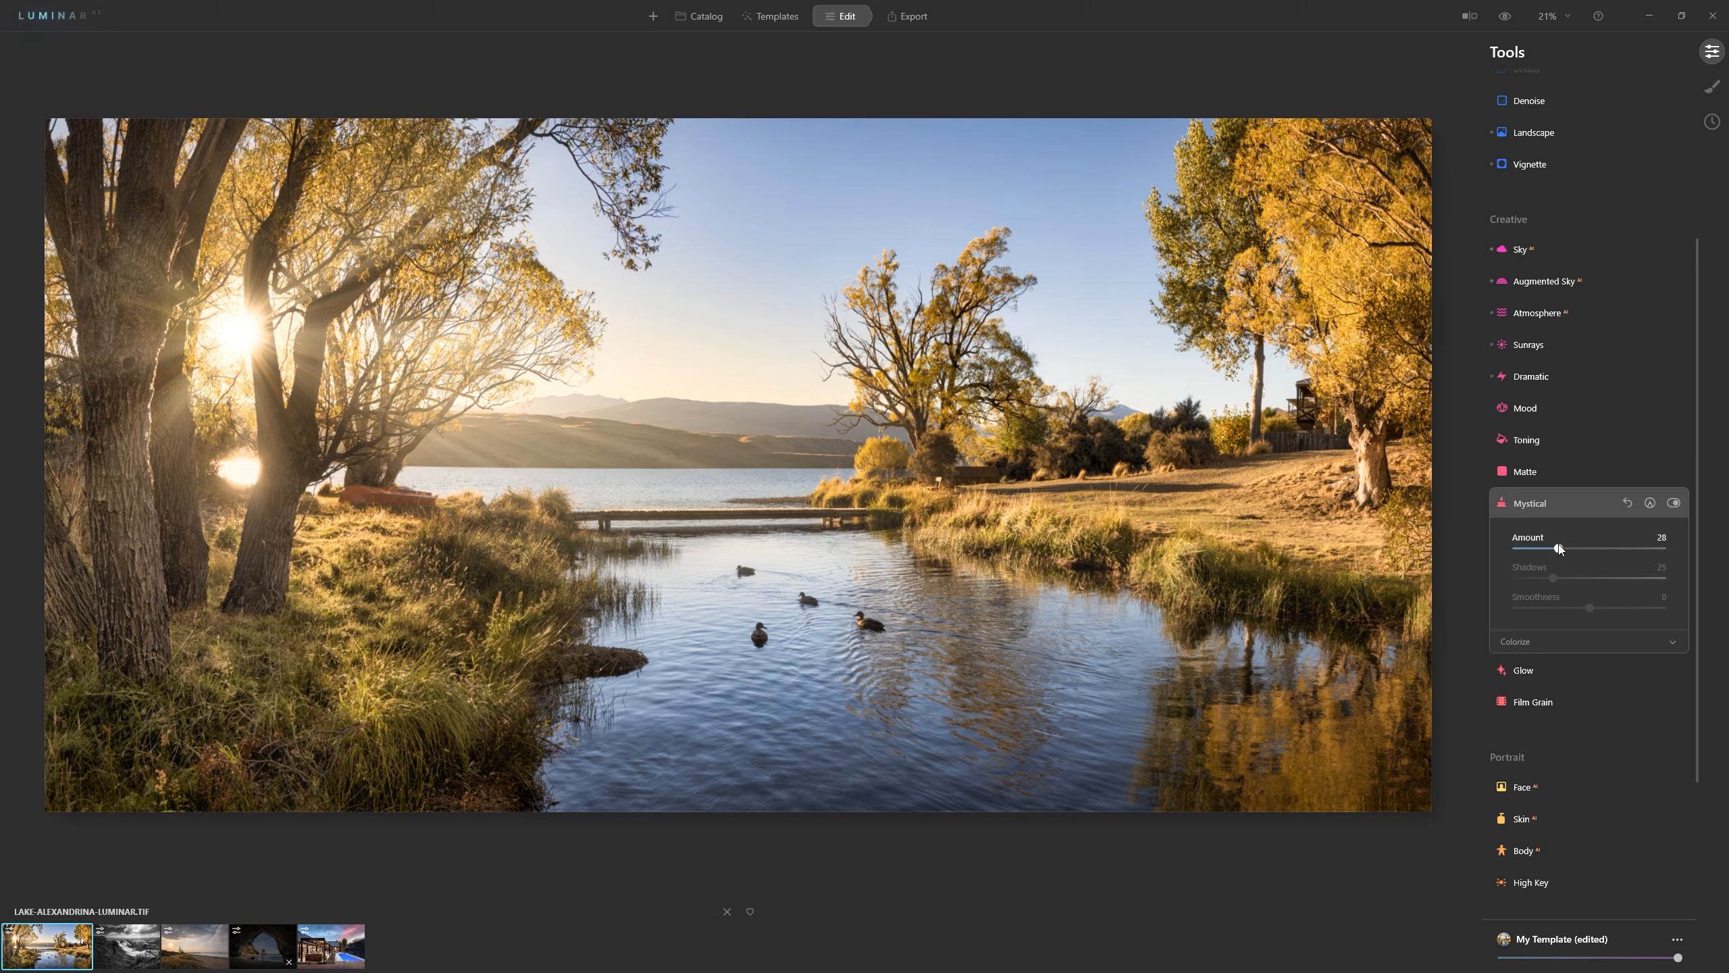
pyautogui.moveTo(1567, 551); pyautogui.dragTo(1567, 550)
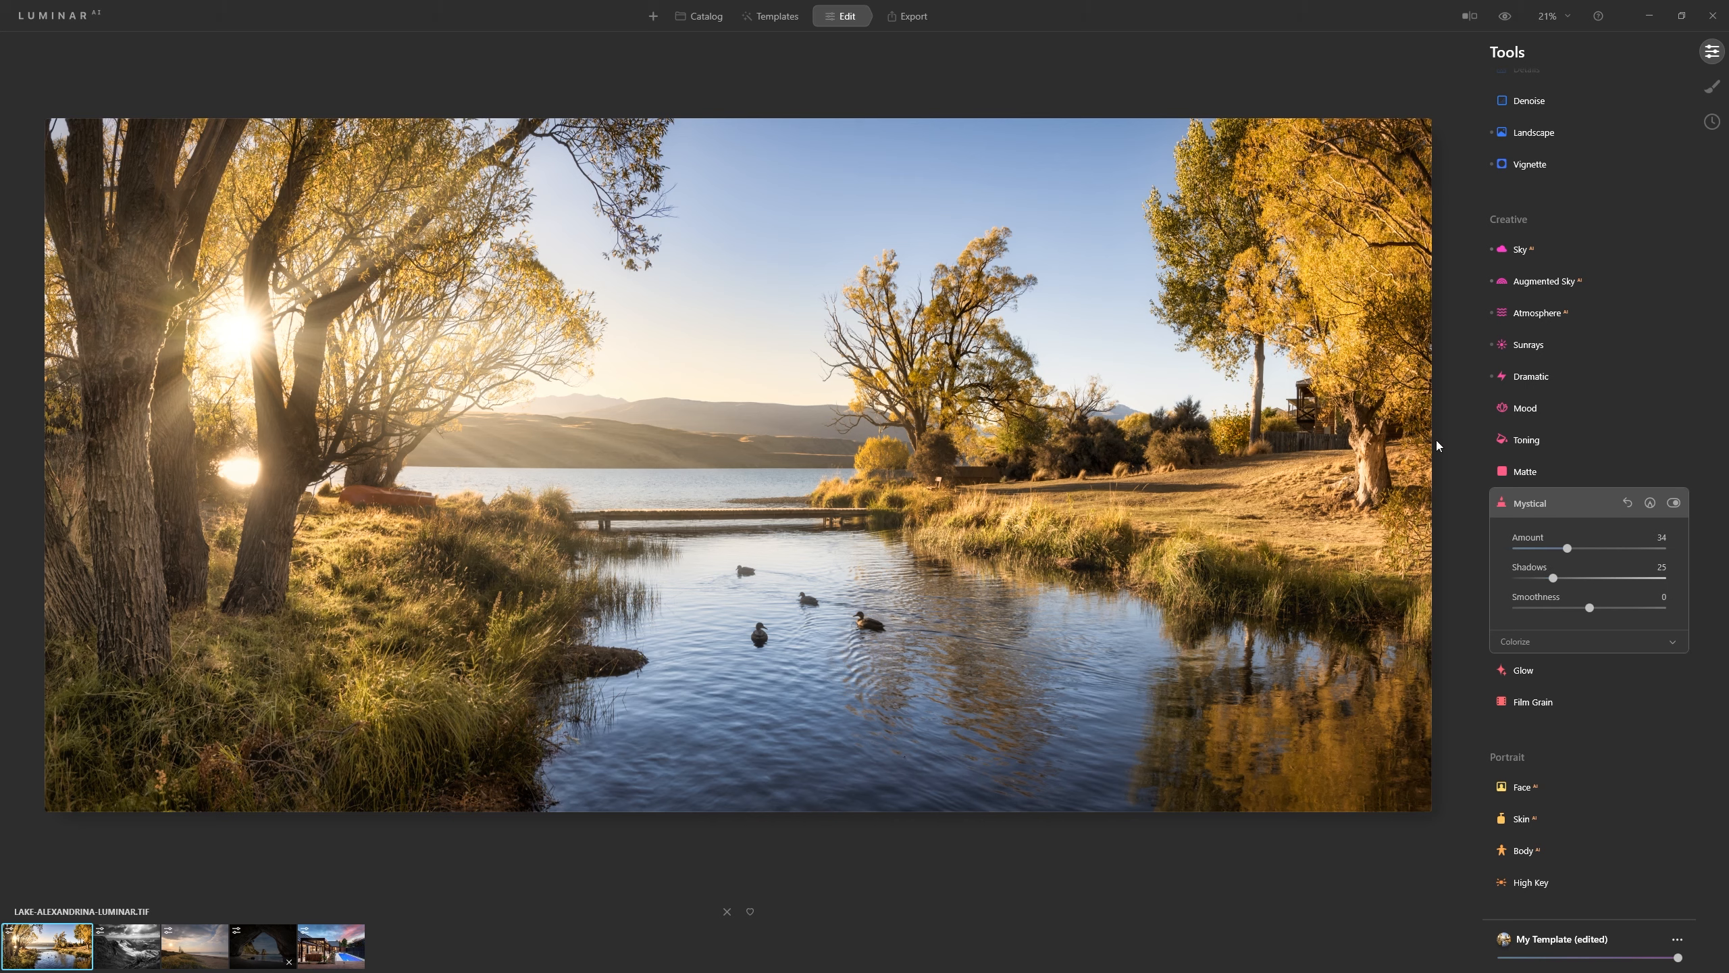
pyautogui.moveTo(1505, 18); pyautogui.dragTo(1504, 18)
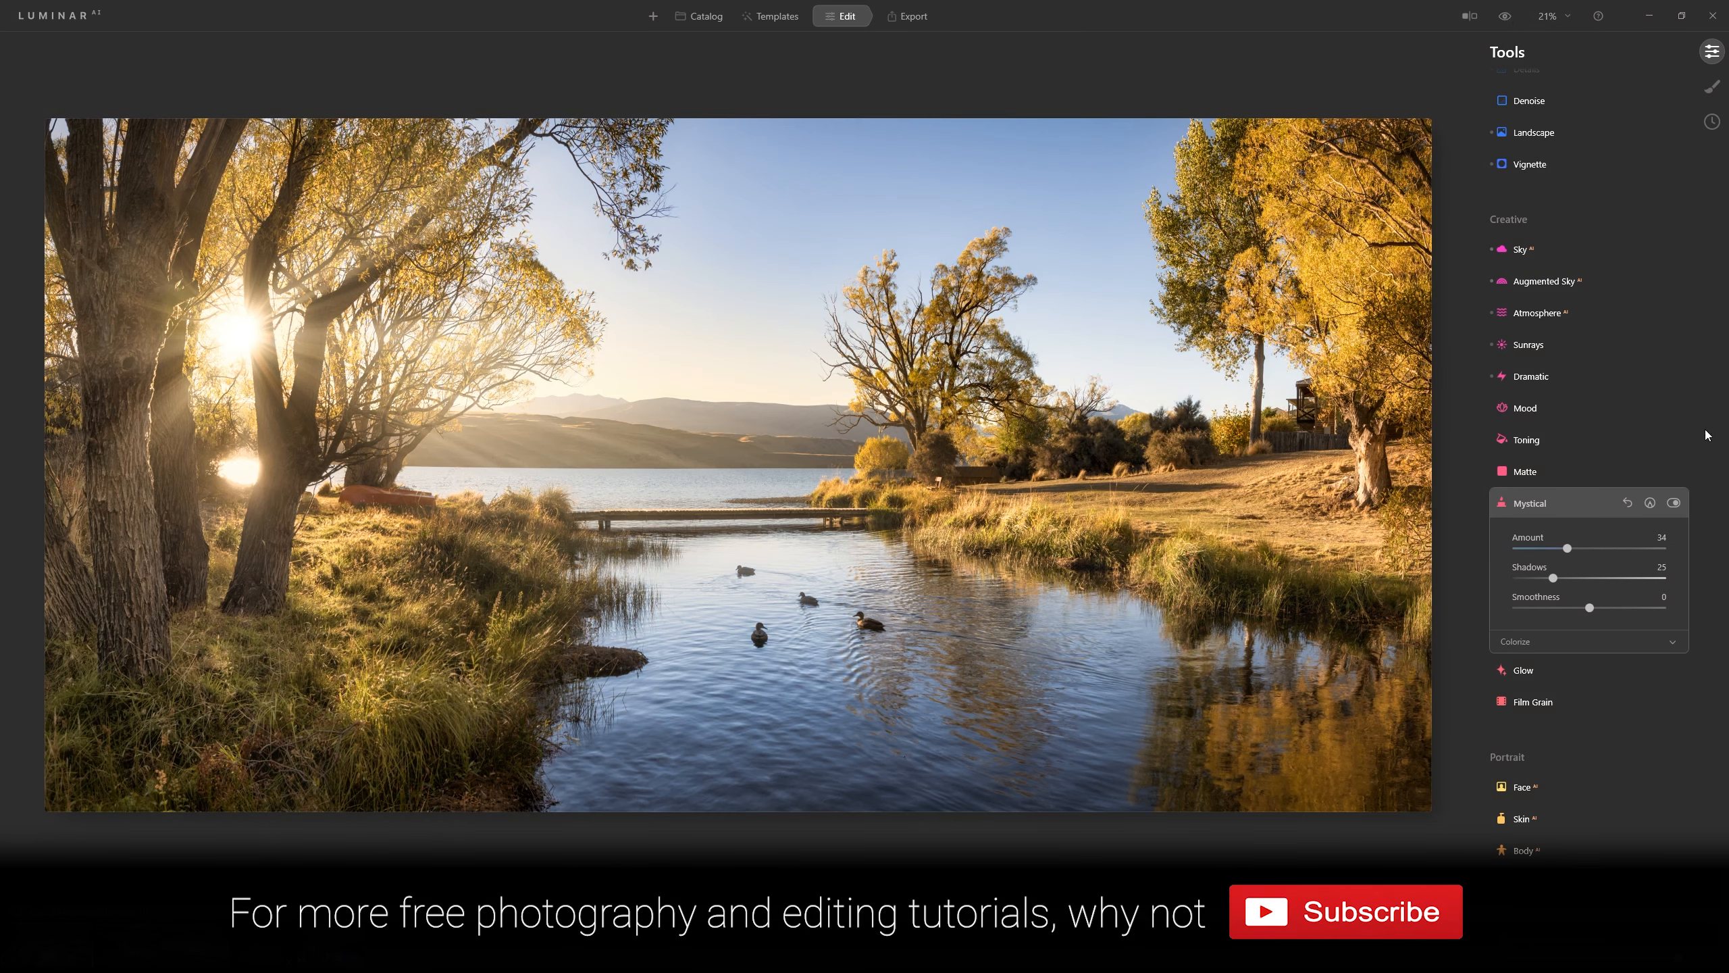
# Compare the photo with and without the Mystical effect, leaving the effect switched on
pyautogui.click(1676, 504)
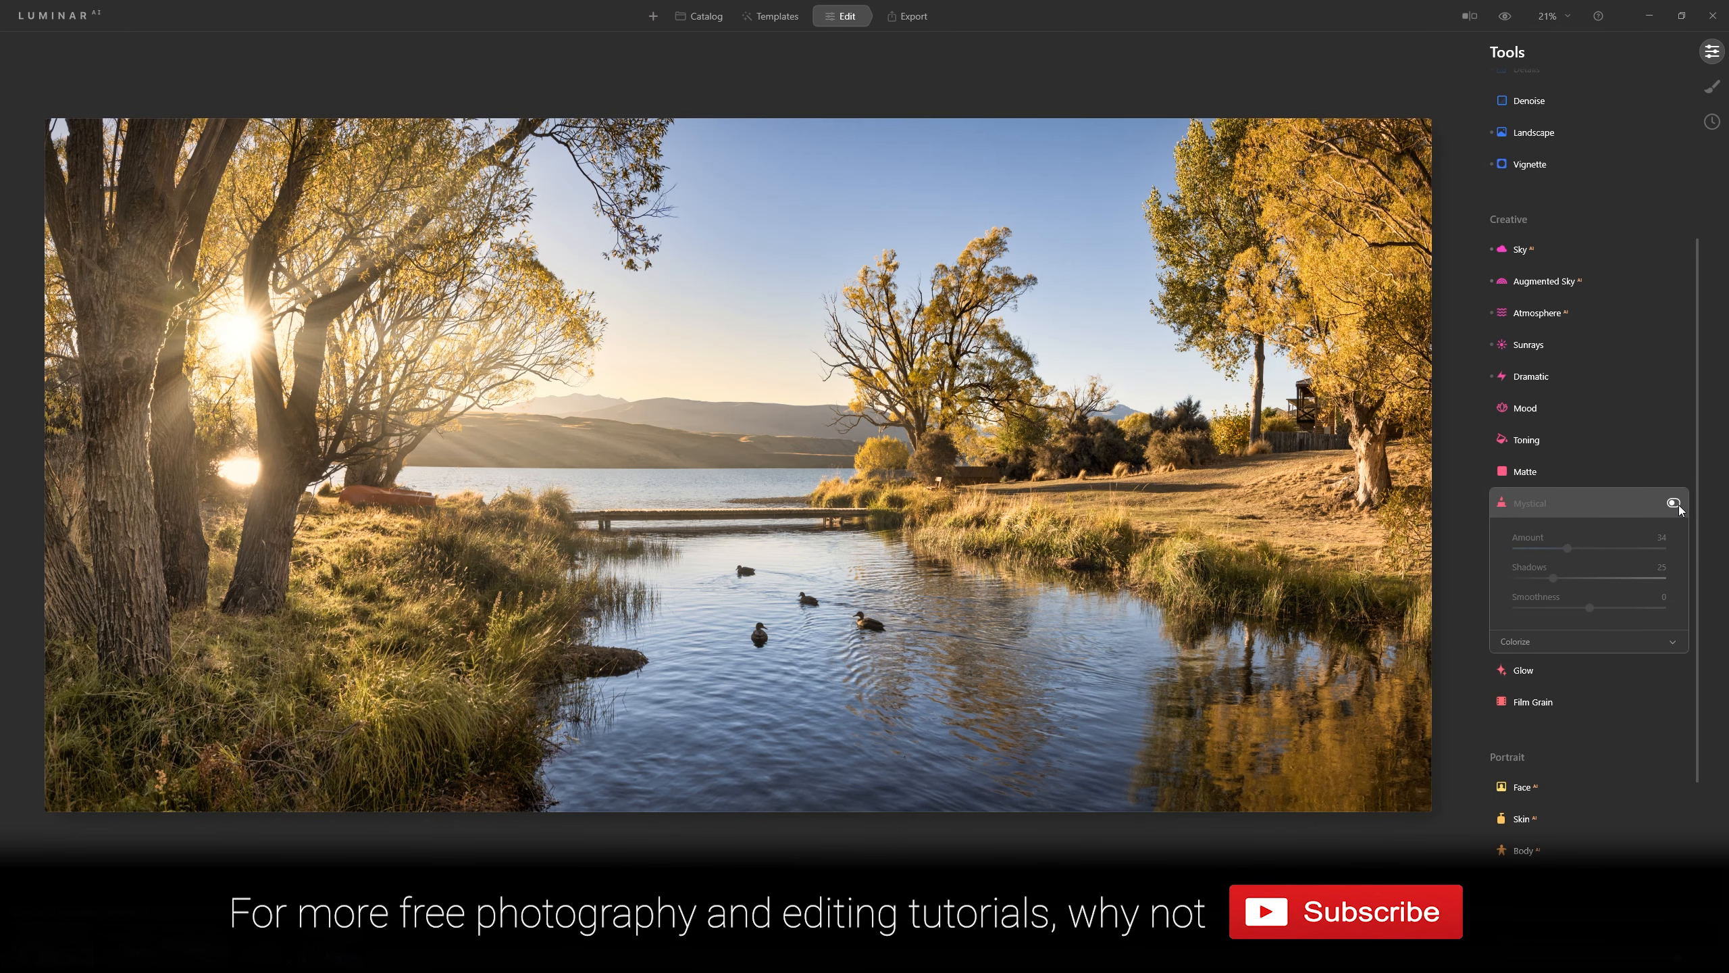
pyautogui.click(1675, 504)
pyautogui.click(1676, 503)
pyautogui.click(1677, 504)
pyautogui.click(1677, 504)
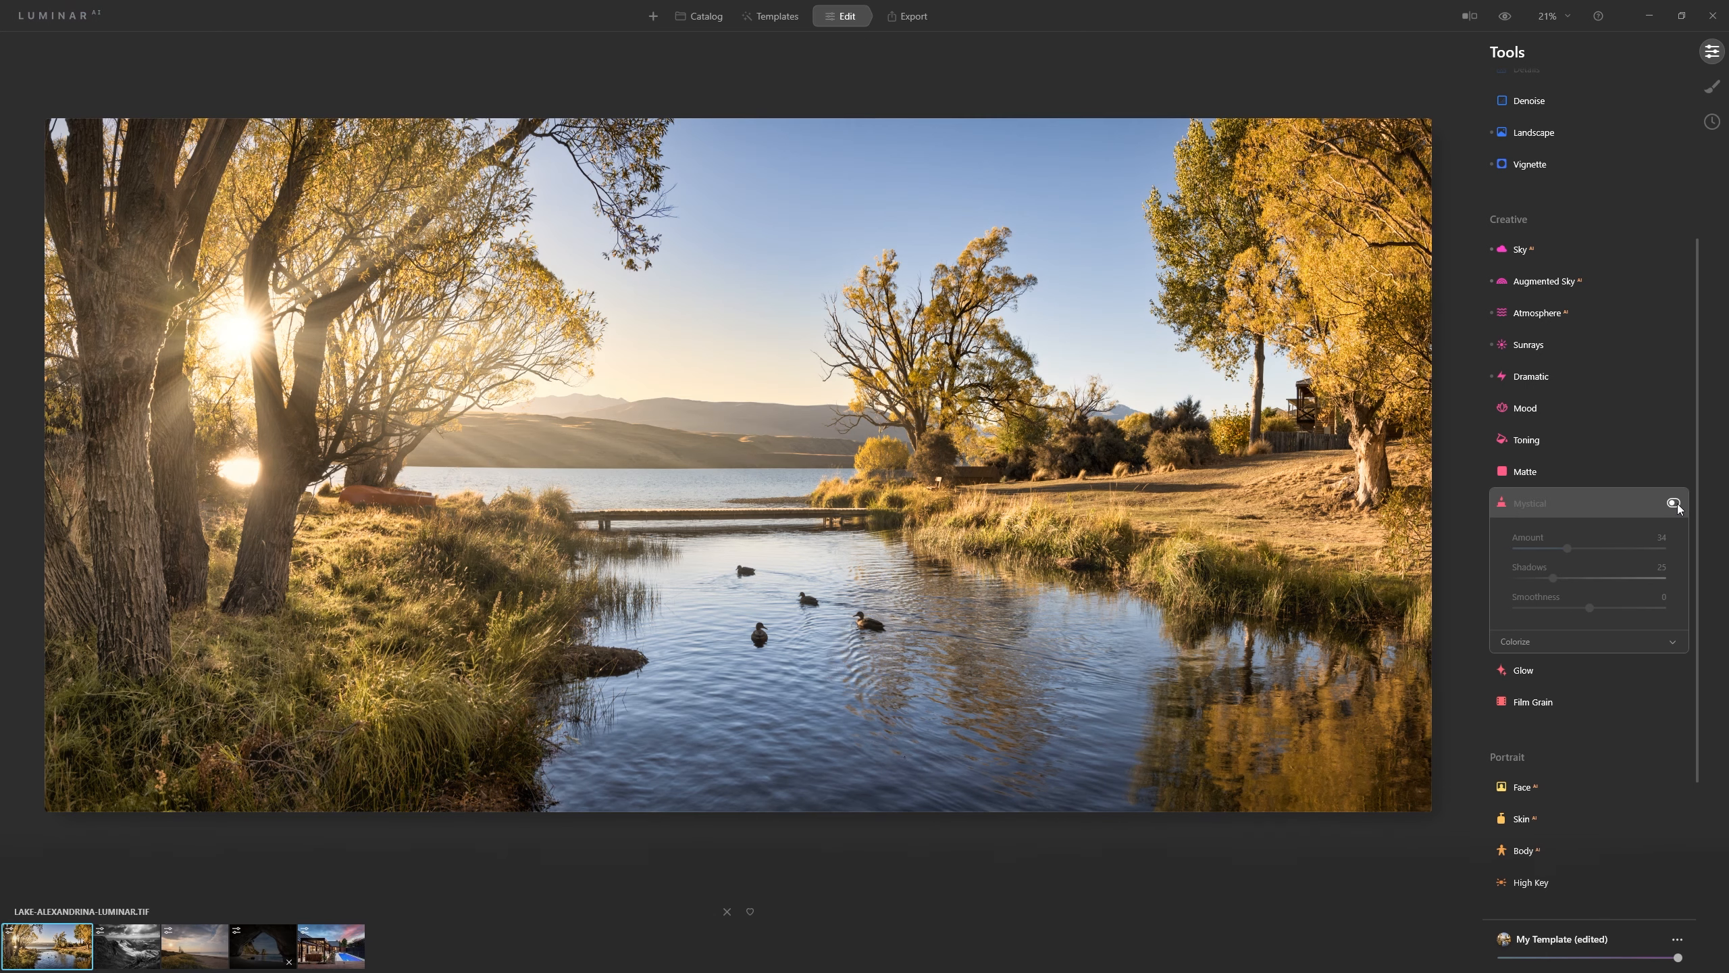
pyautogui.click(1675, 503)
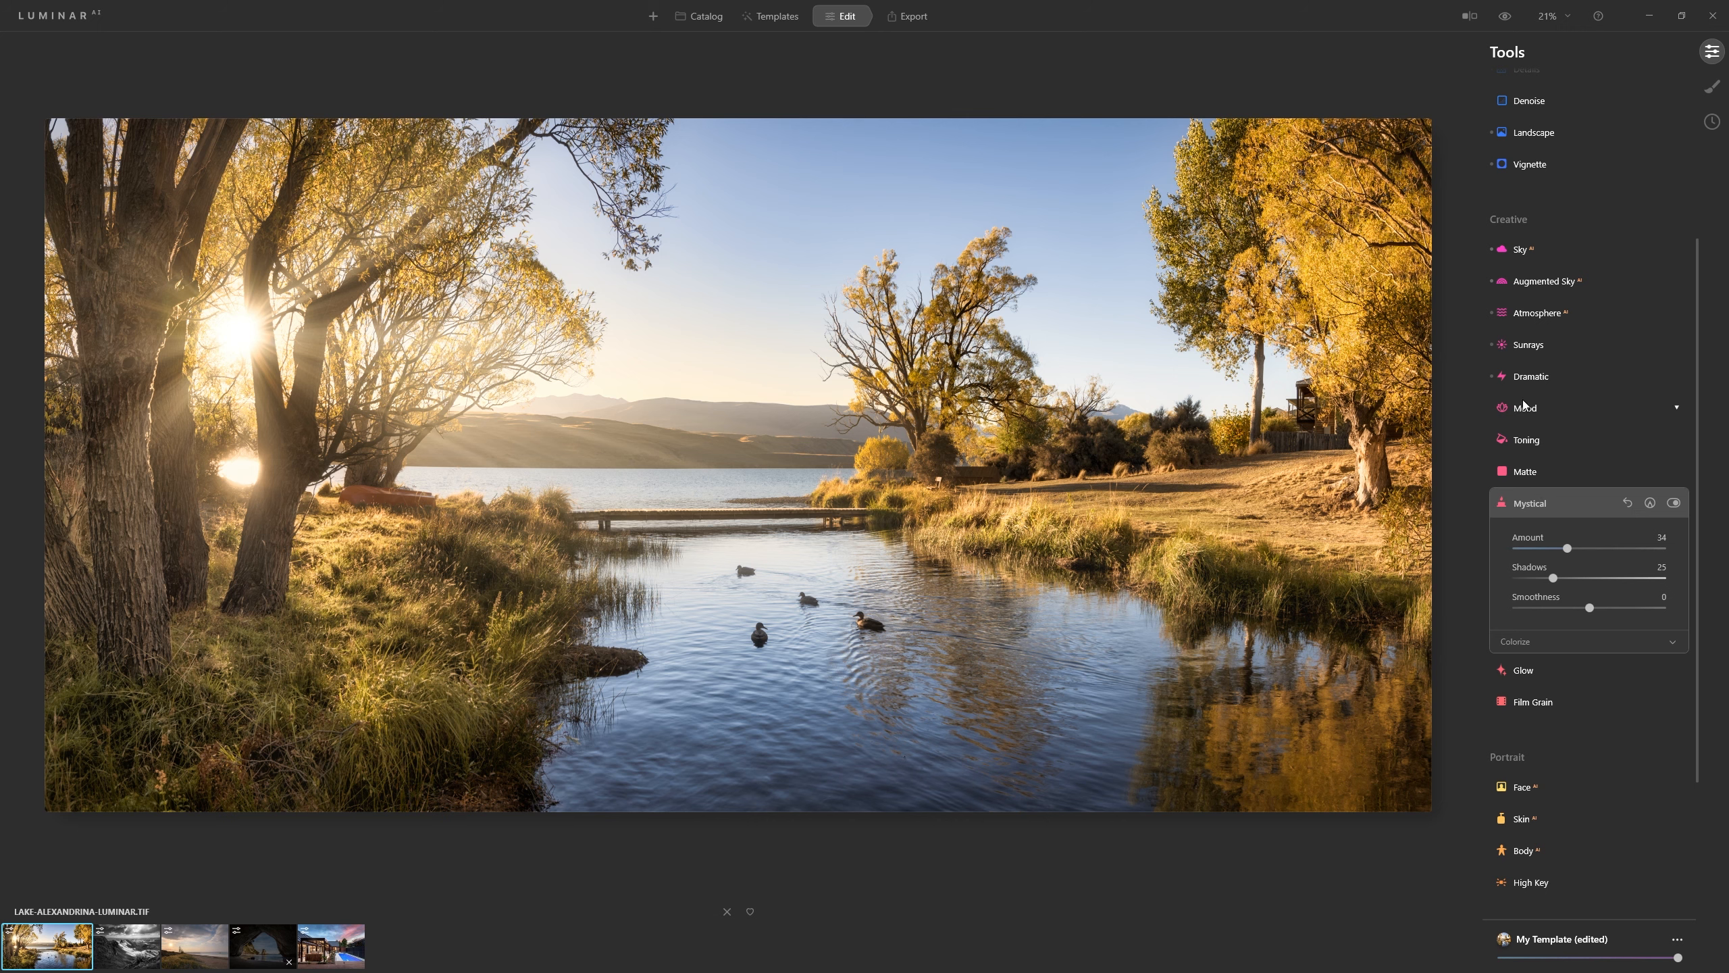
# Apply the Bakersfield LUT as the Mood at Amount 30, and compare the edit with the original photo
pyautogui.click(1546, 404)
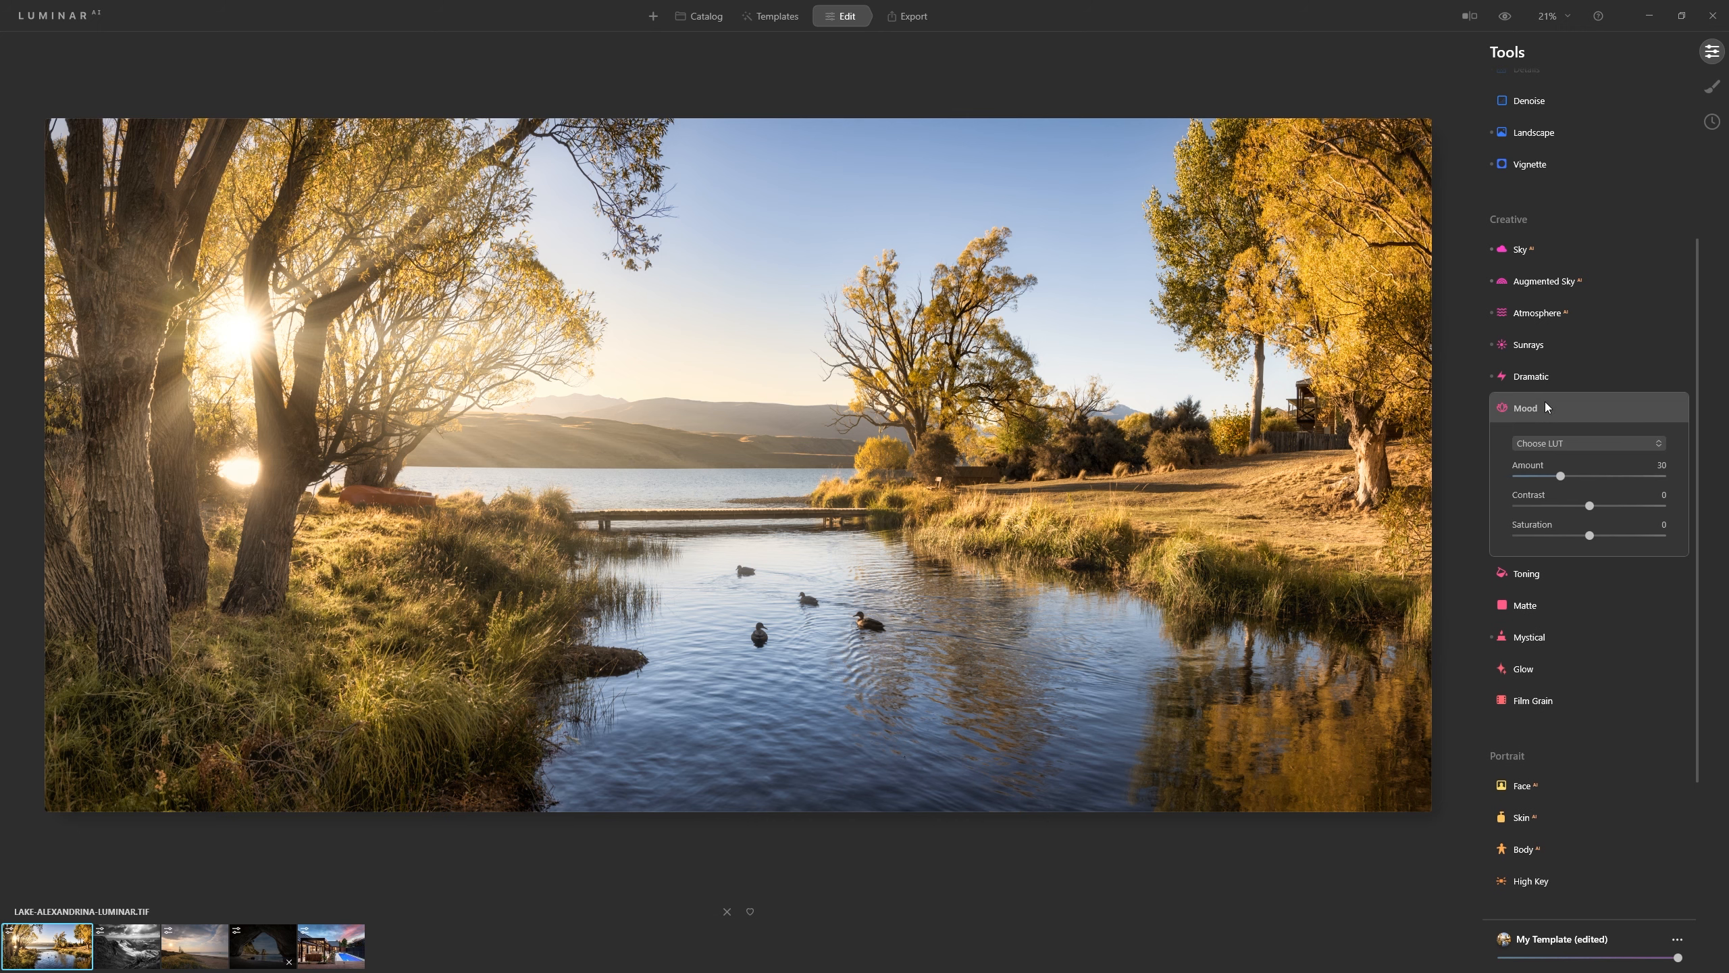
pyautogui.click(1607, 443)
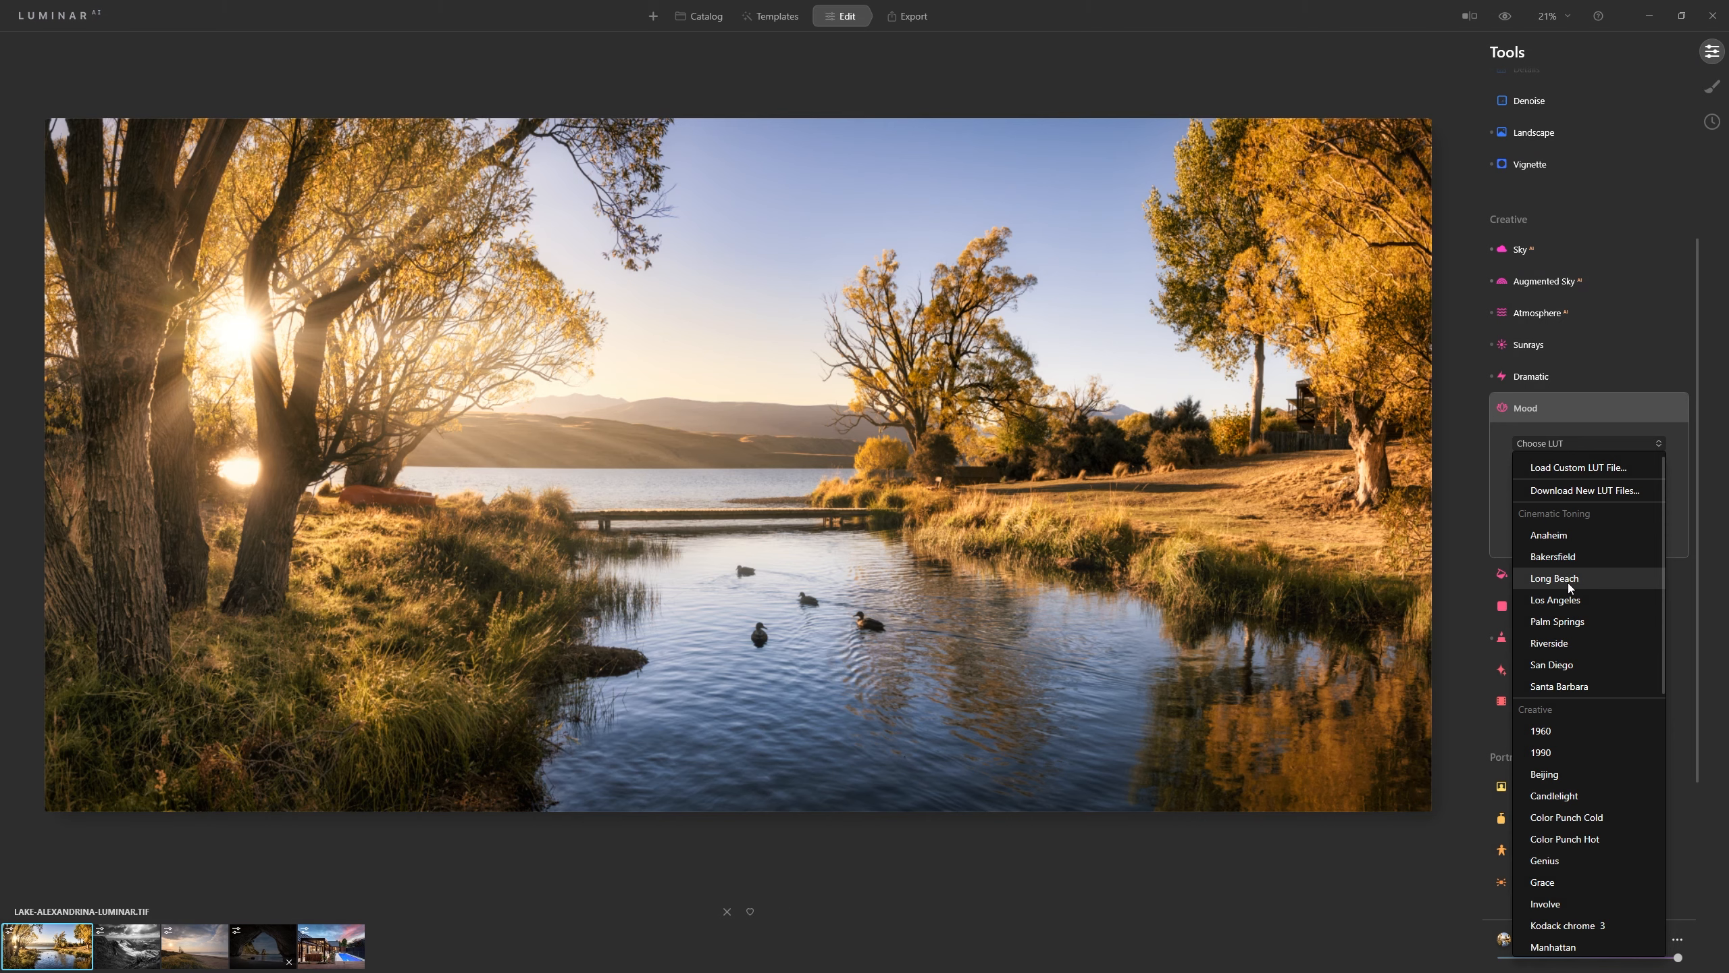
pyautogui.click(1559, 557)
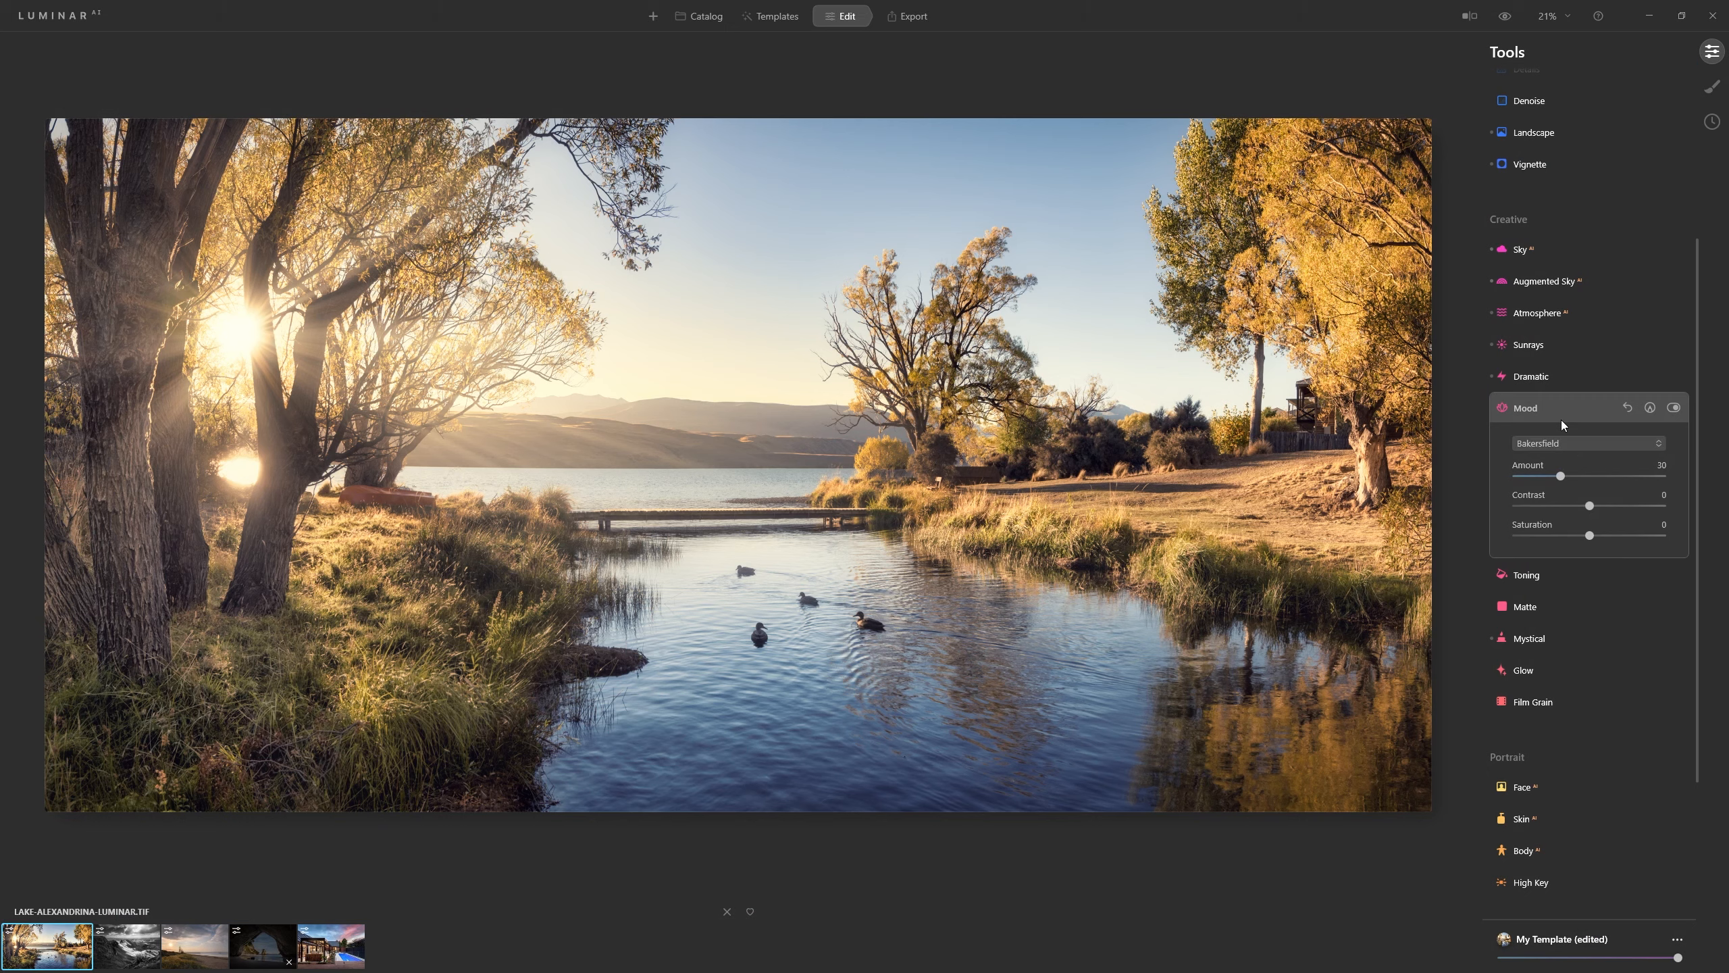
pyautogui.click(1504, 18)
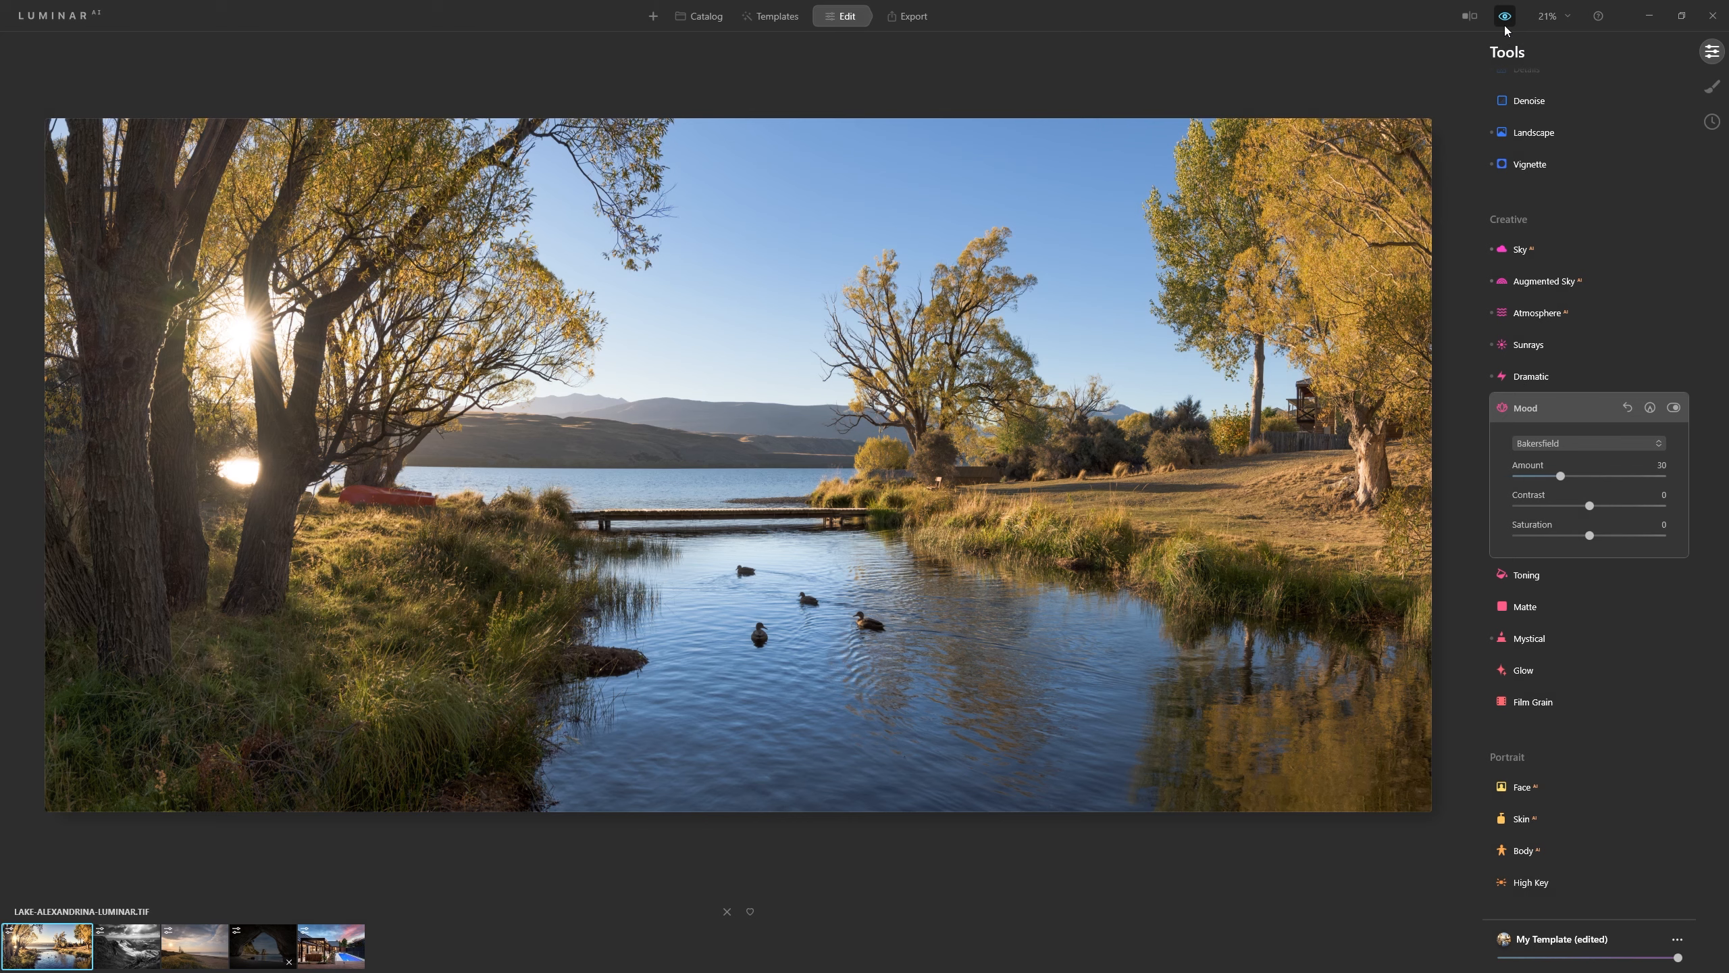
pyautogui.click(1505, 20)
pyautogui.scroll(-1, 1525, 505)
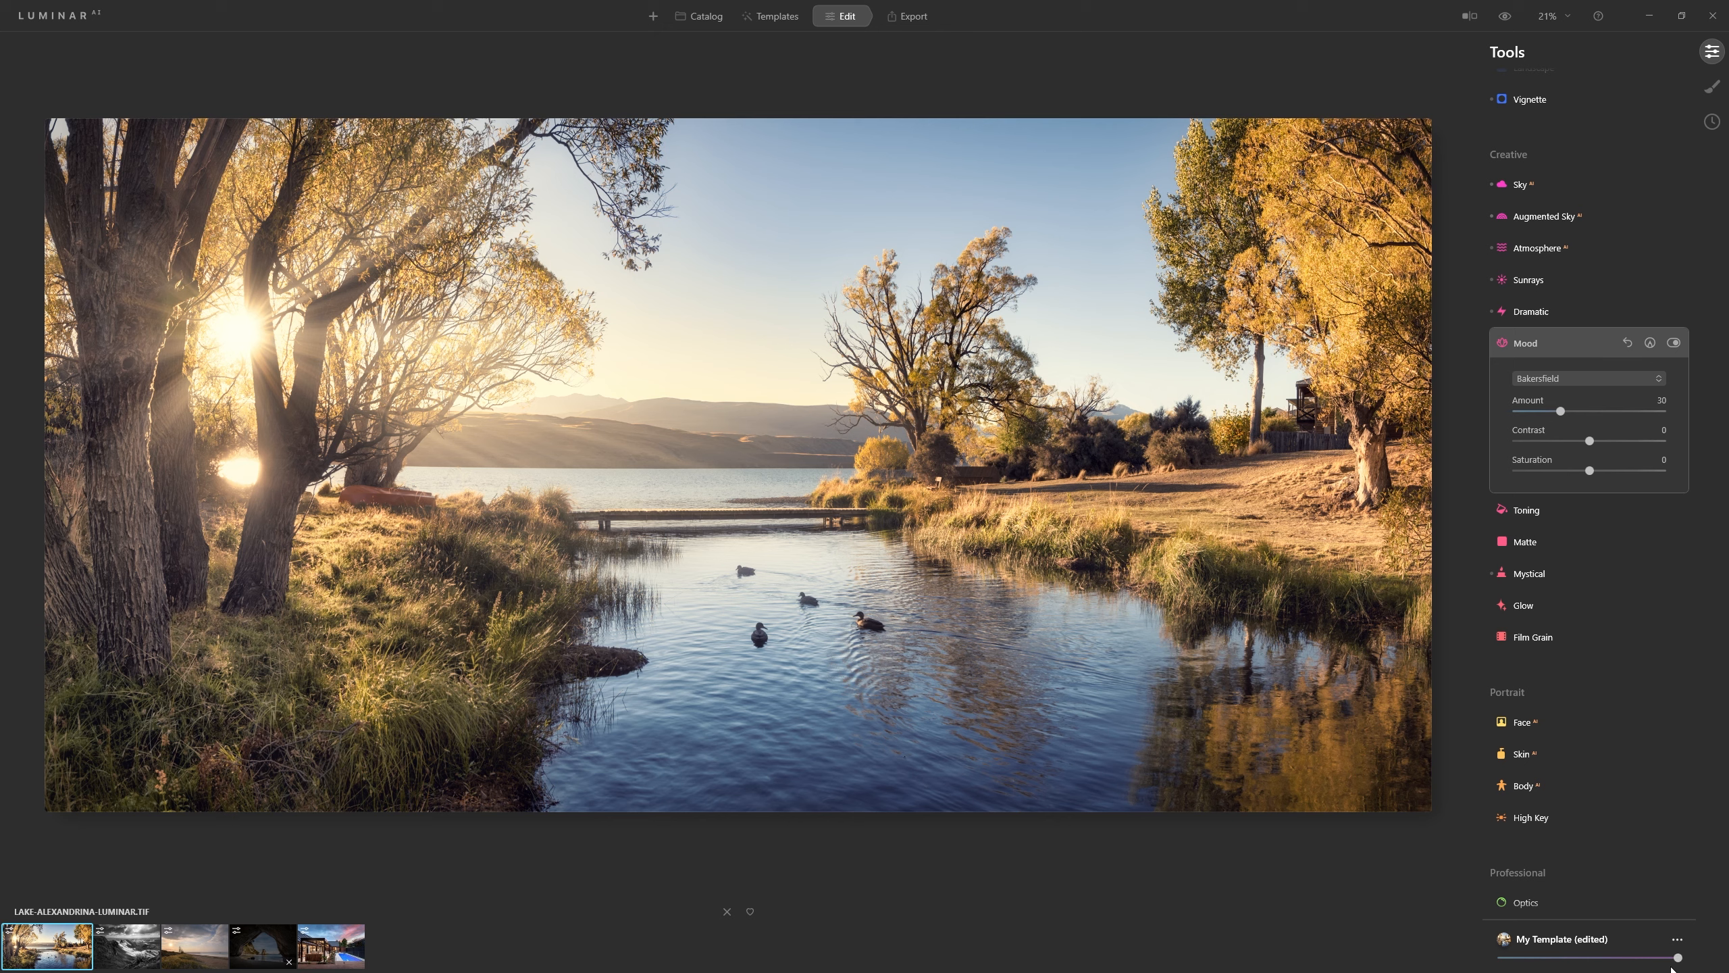
# Reduce the overall strength of the edited template to roughly three quarters and compare the result with the original photo
pyautogui.moveTo(1678, 961); pyautogui.dragTo(1629, 966)
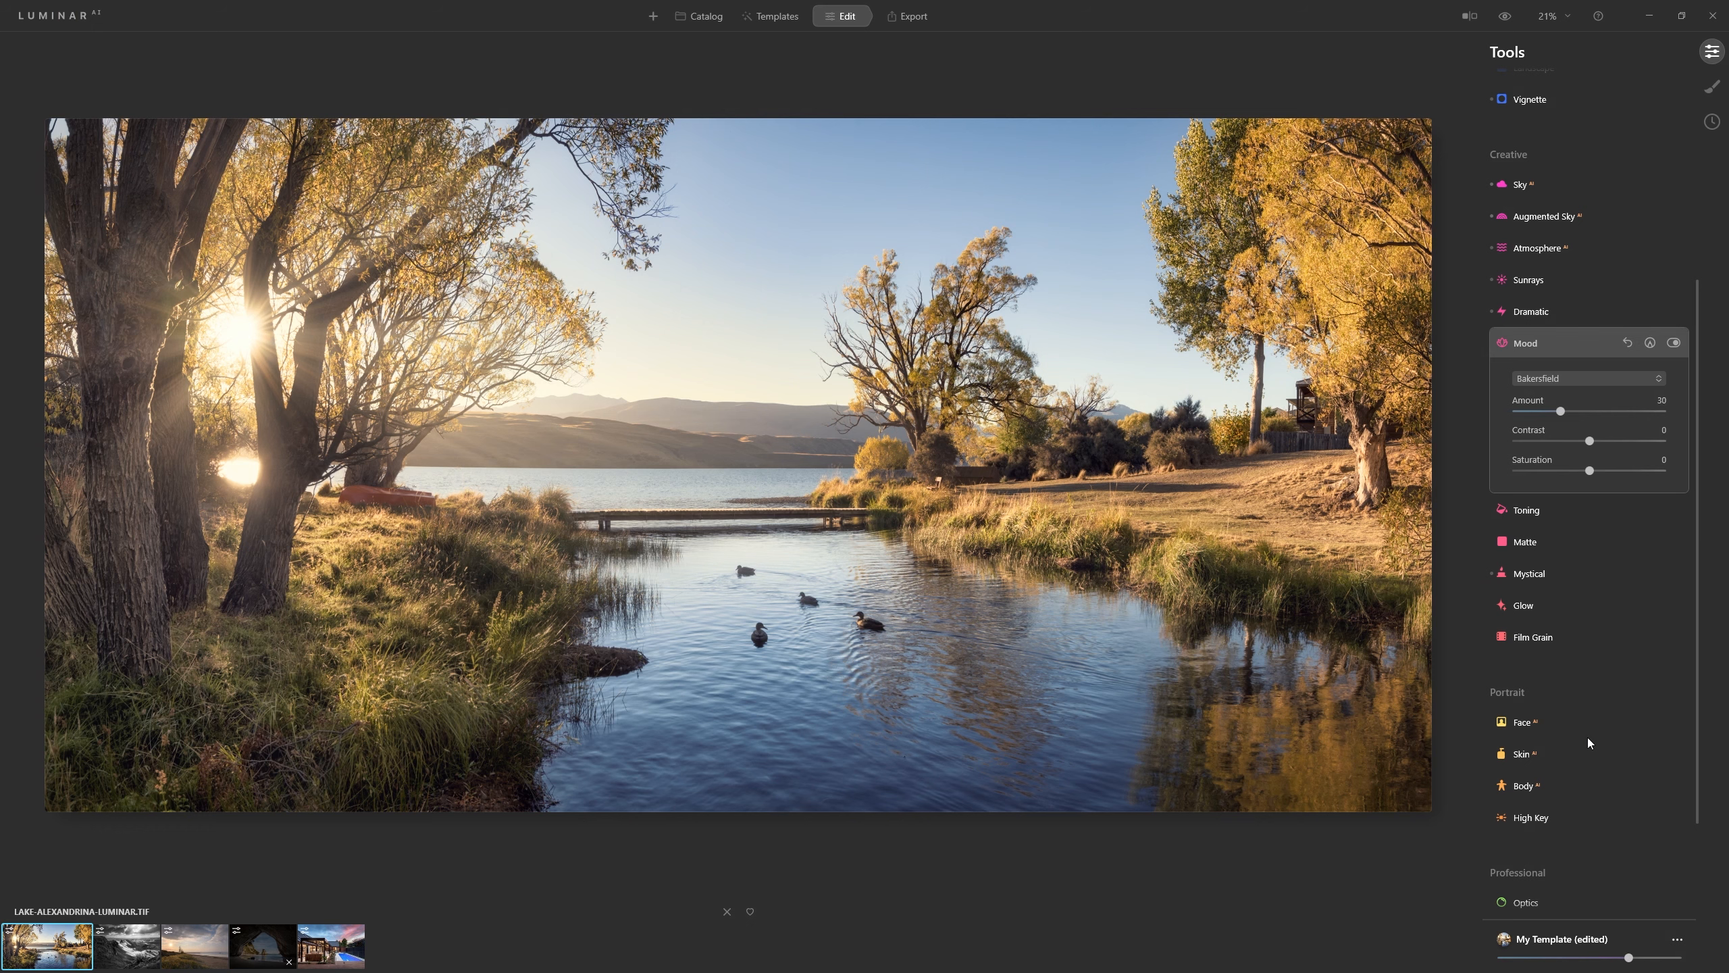
pyautogui.click(1507, 25)
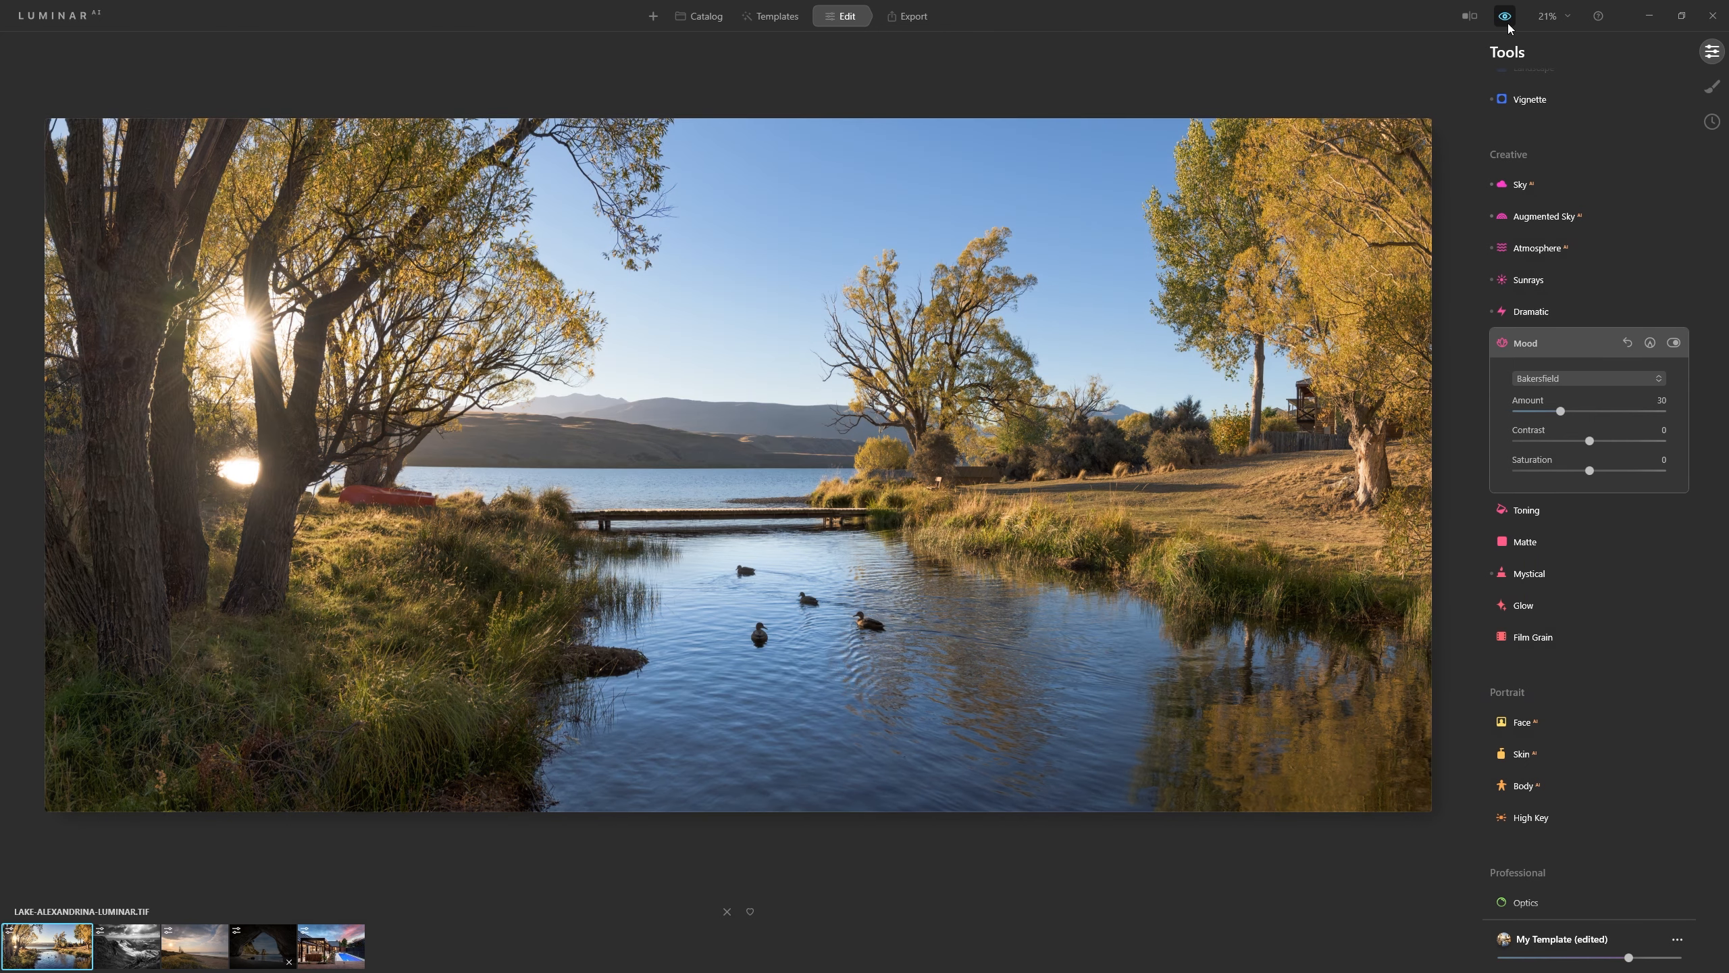
pyautogui.click(1506, 25)
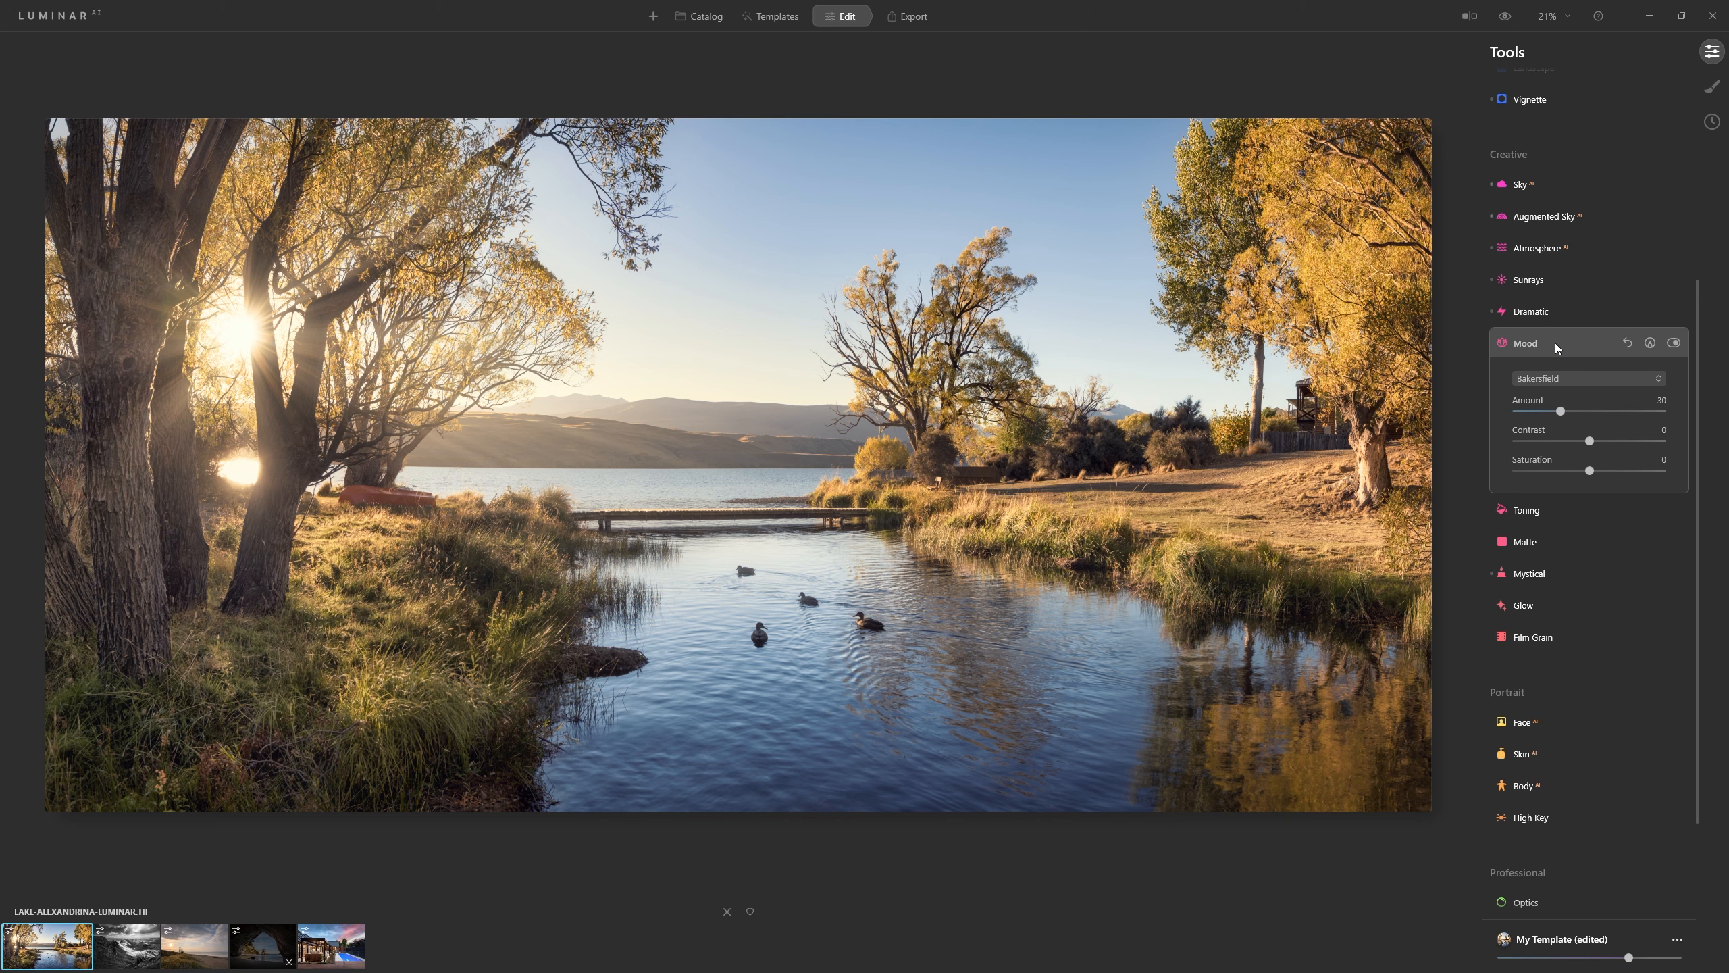
pyautogui.click(1554, 343)
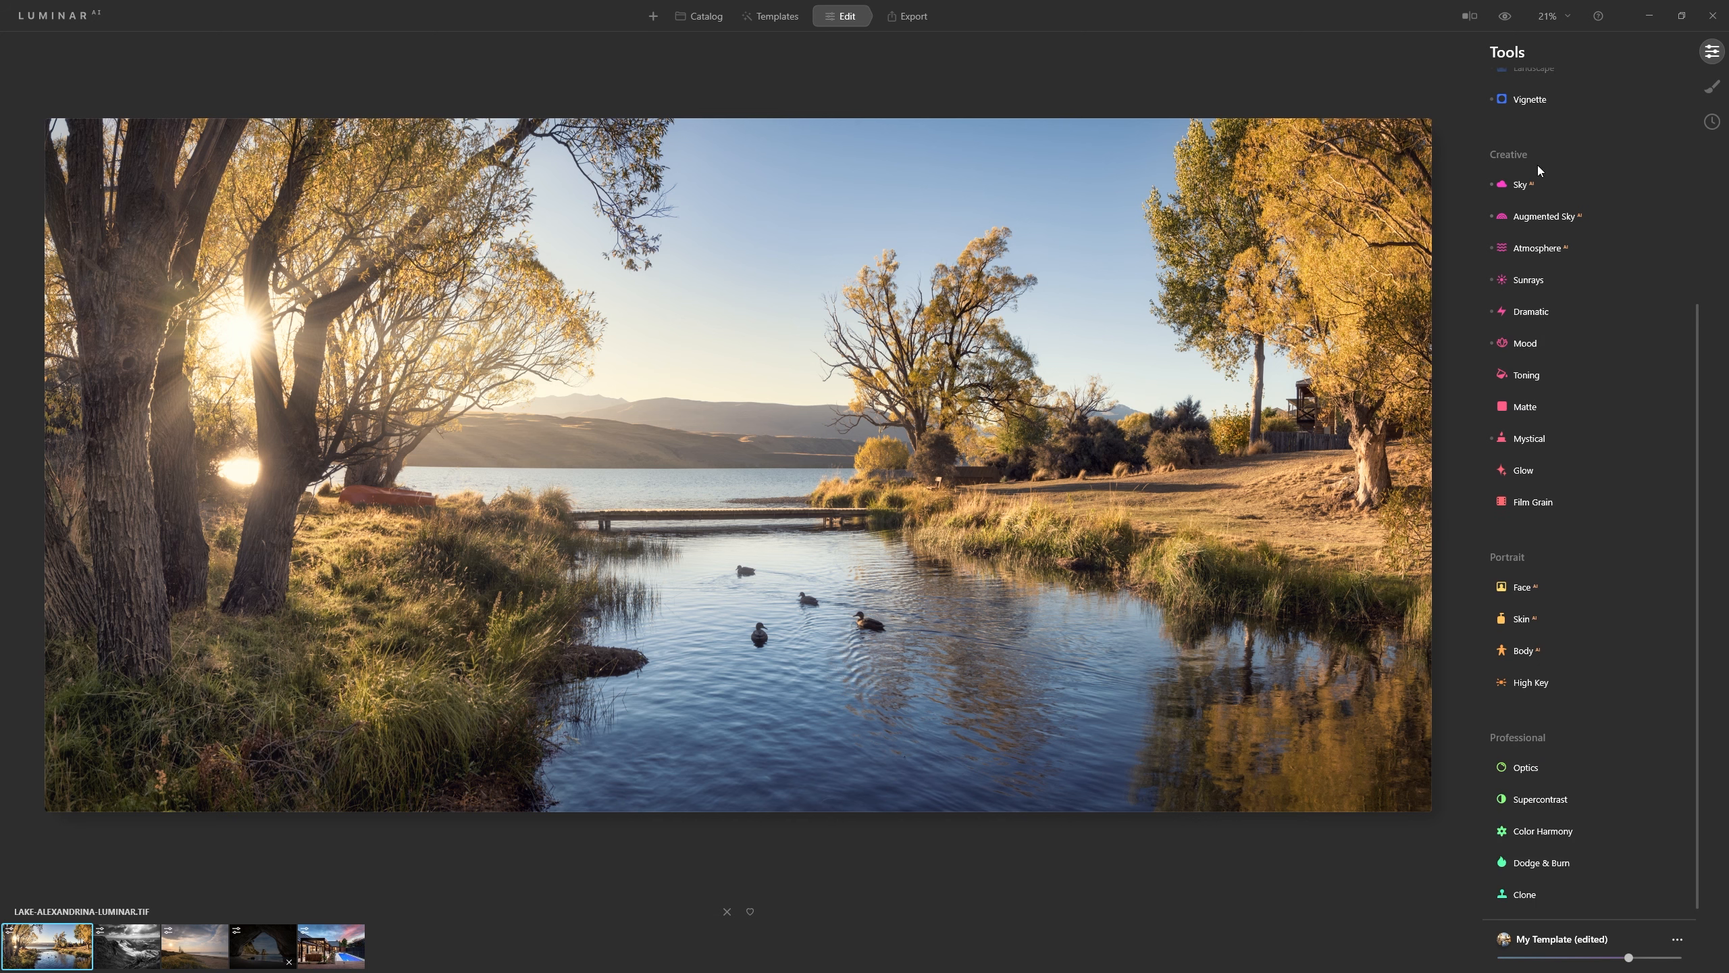
# Review the Enhance settings and compare the finished edit with the original photo
pyautogui.scroll(5, 1545, 143)
pyautogui.click(1556, 118)
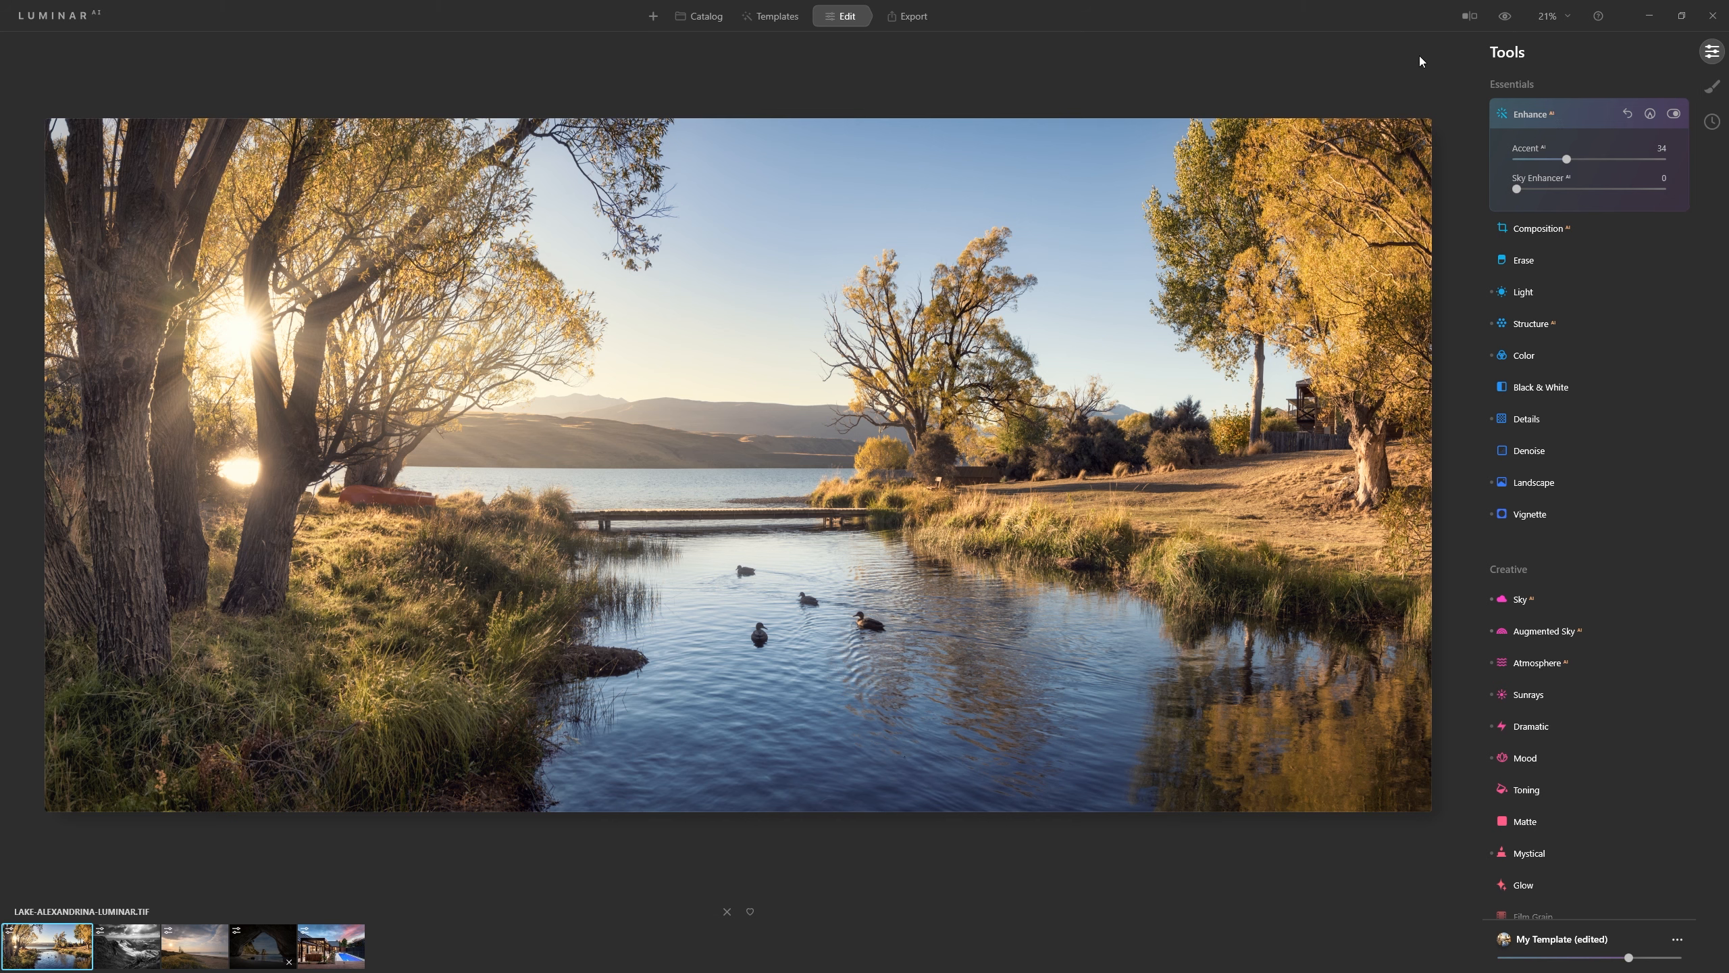
pyautogui.click(1504, 17)
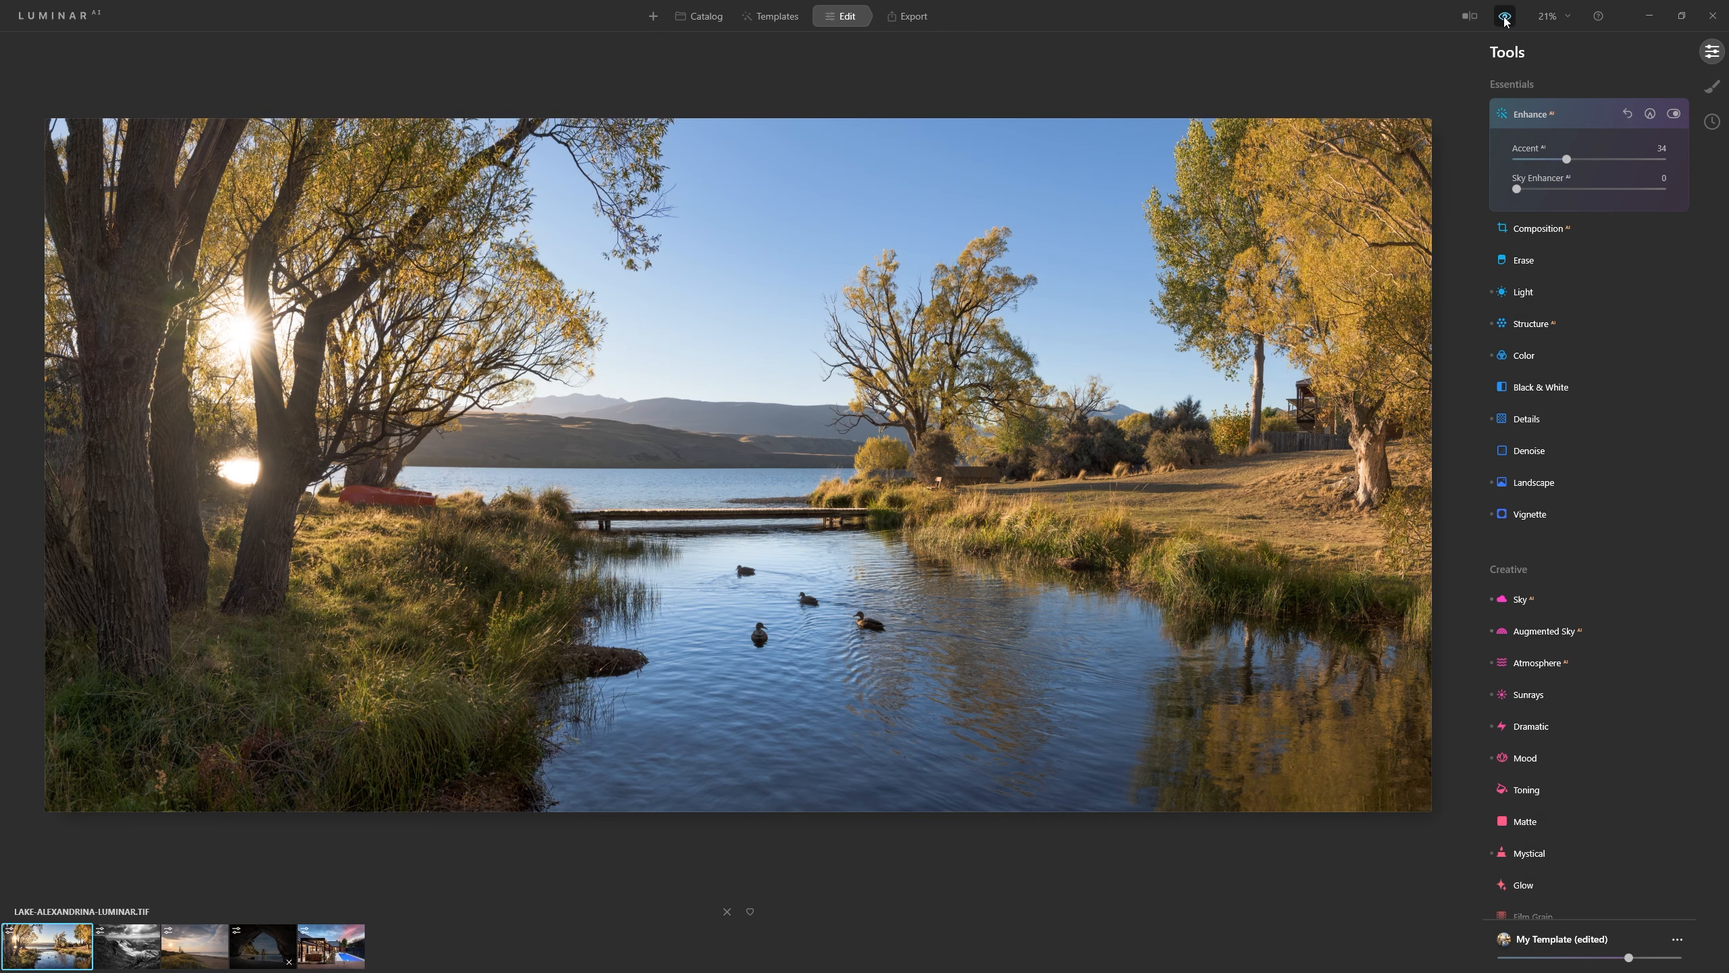
pyautogui.click(1504, 20)
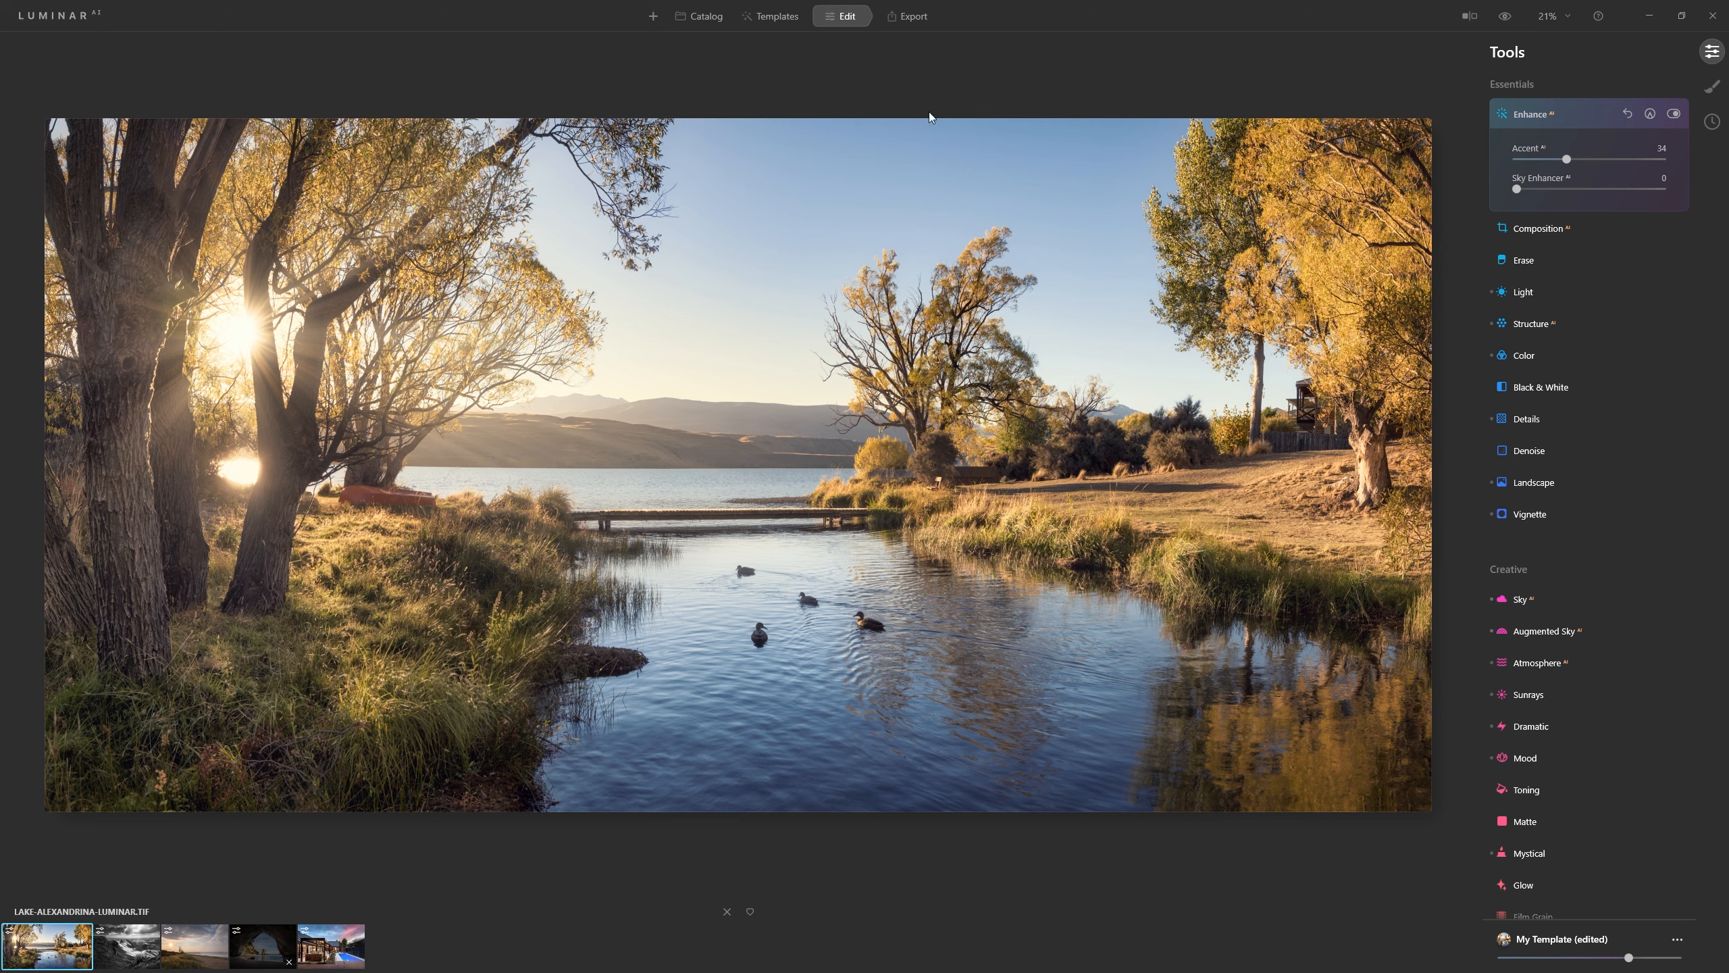
# Export the edited photo to disk as a JPEG with the file name Lake-Alexandrina-Luminar-edit
pyautogui.click(918, 21)
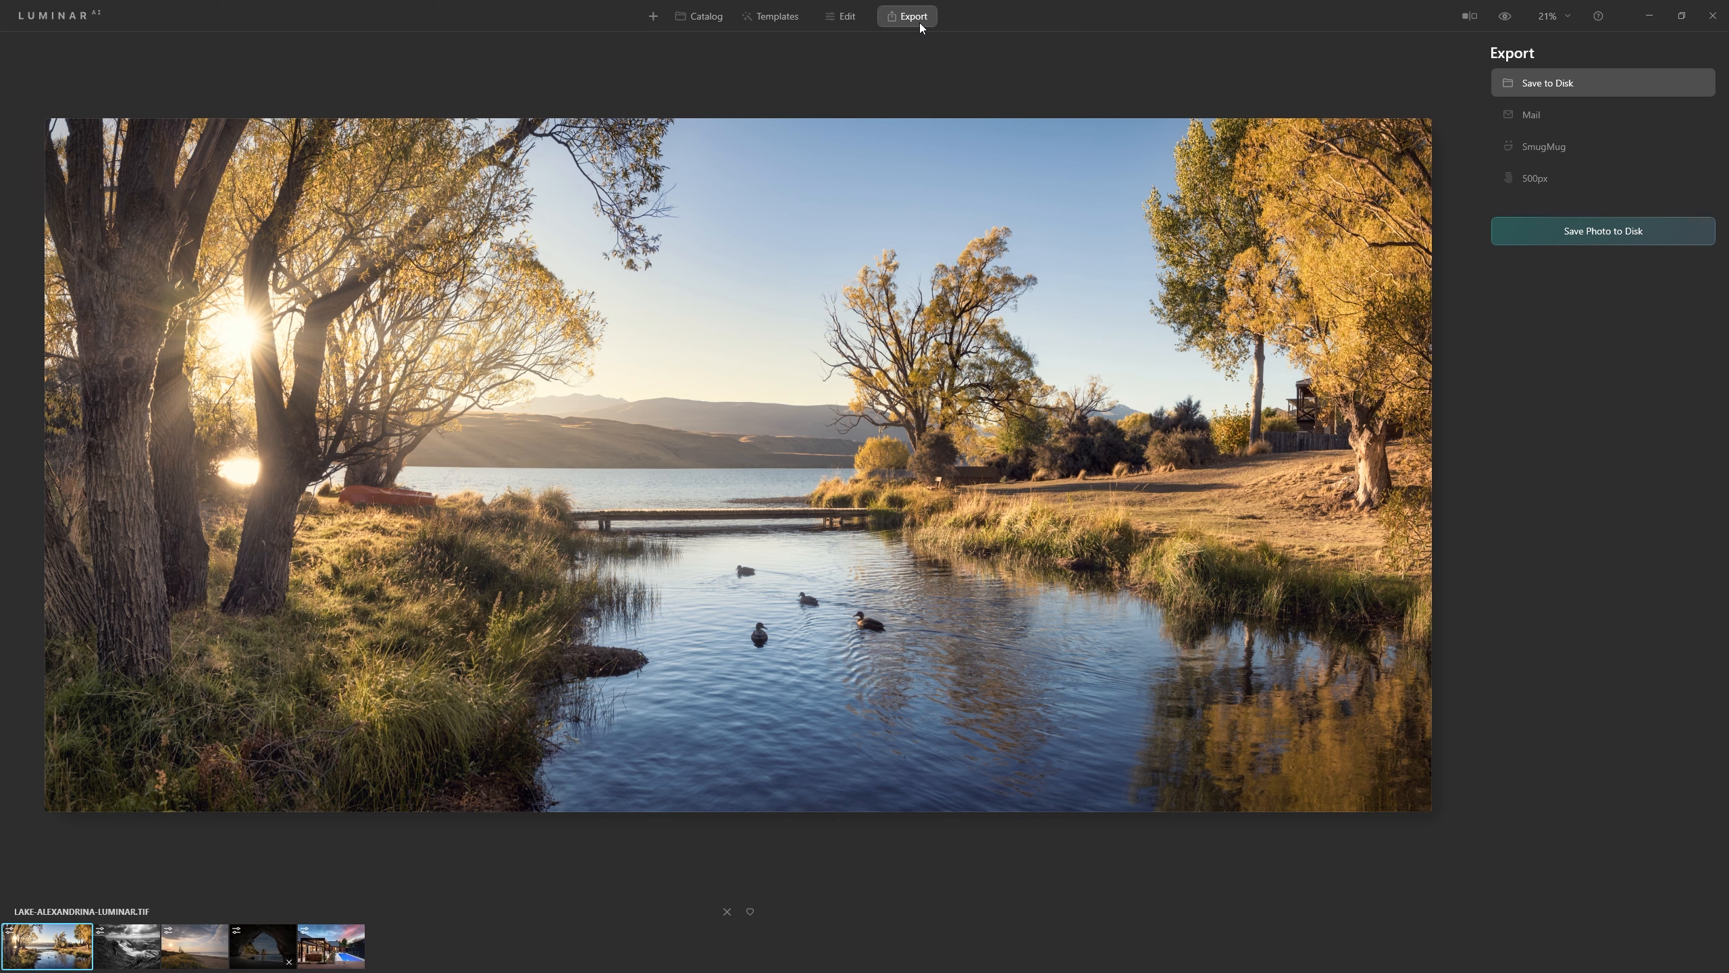
pyautogui.click(1521, 240)
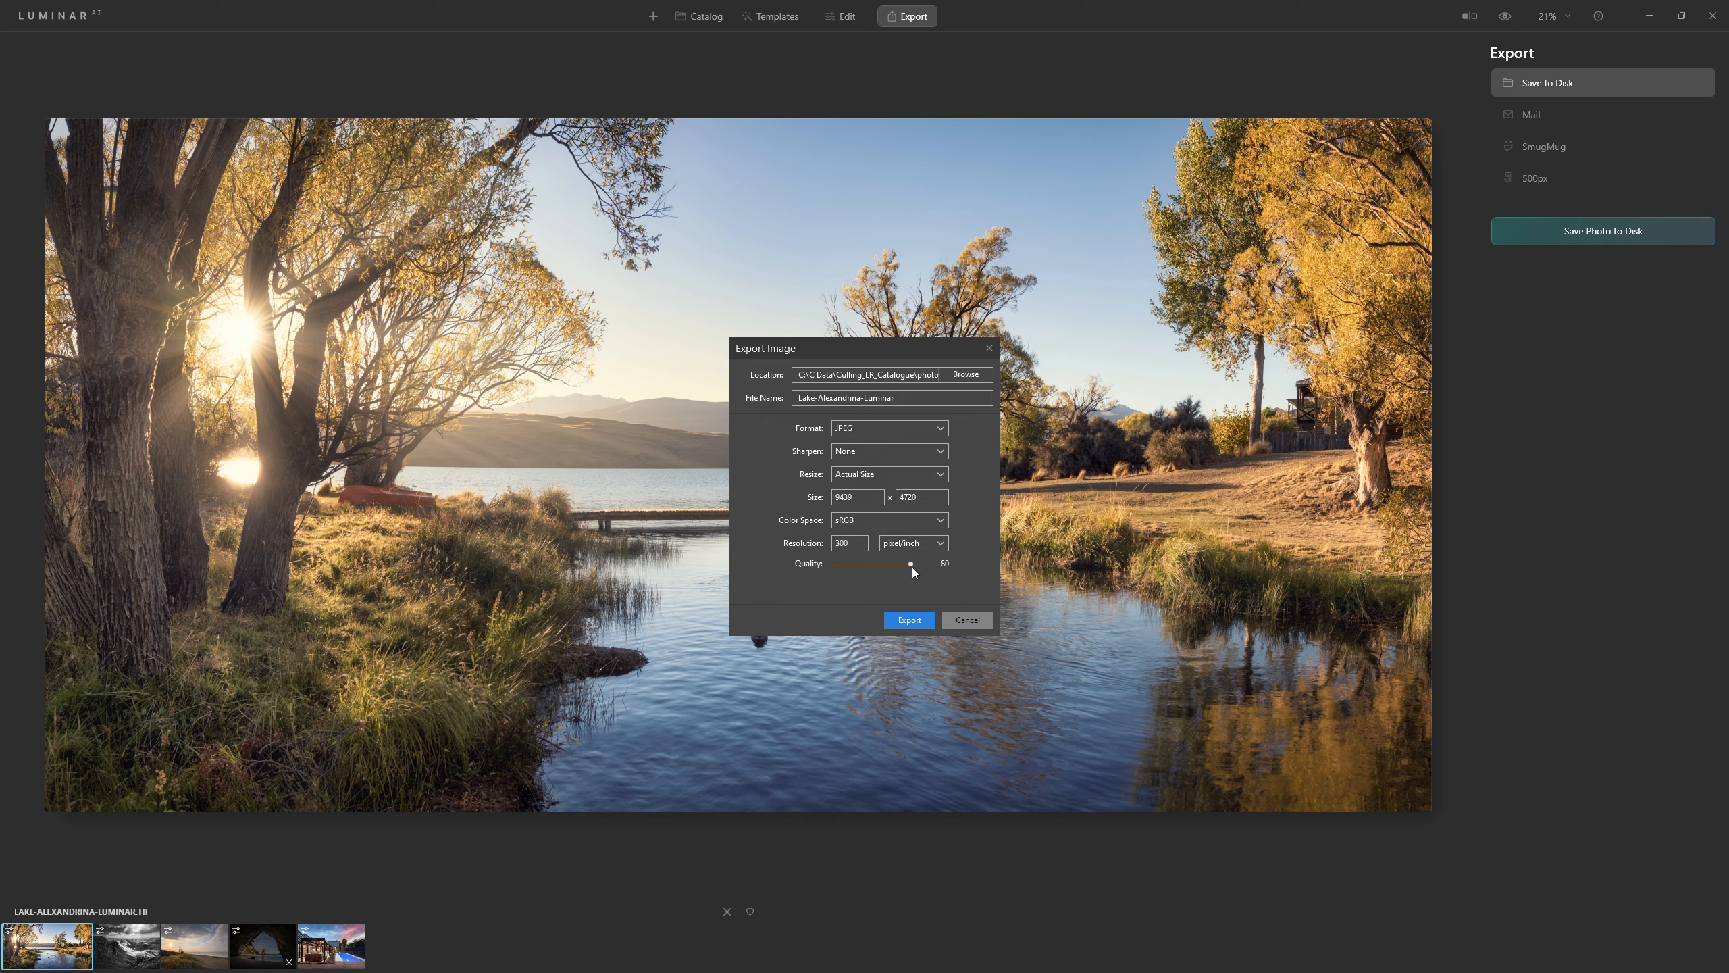
pyautogui.write('-')
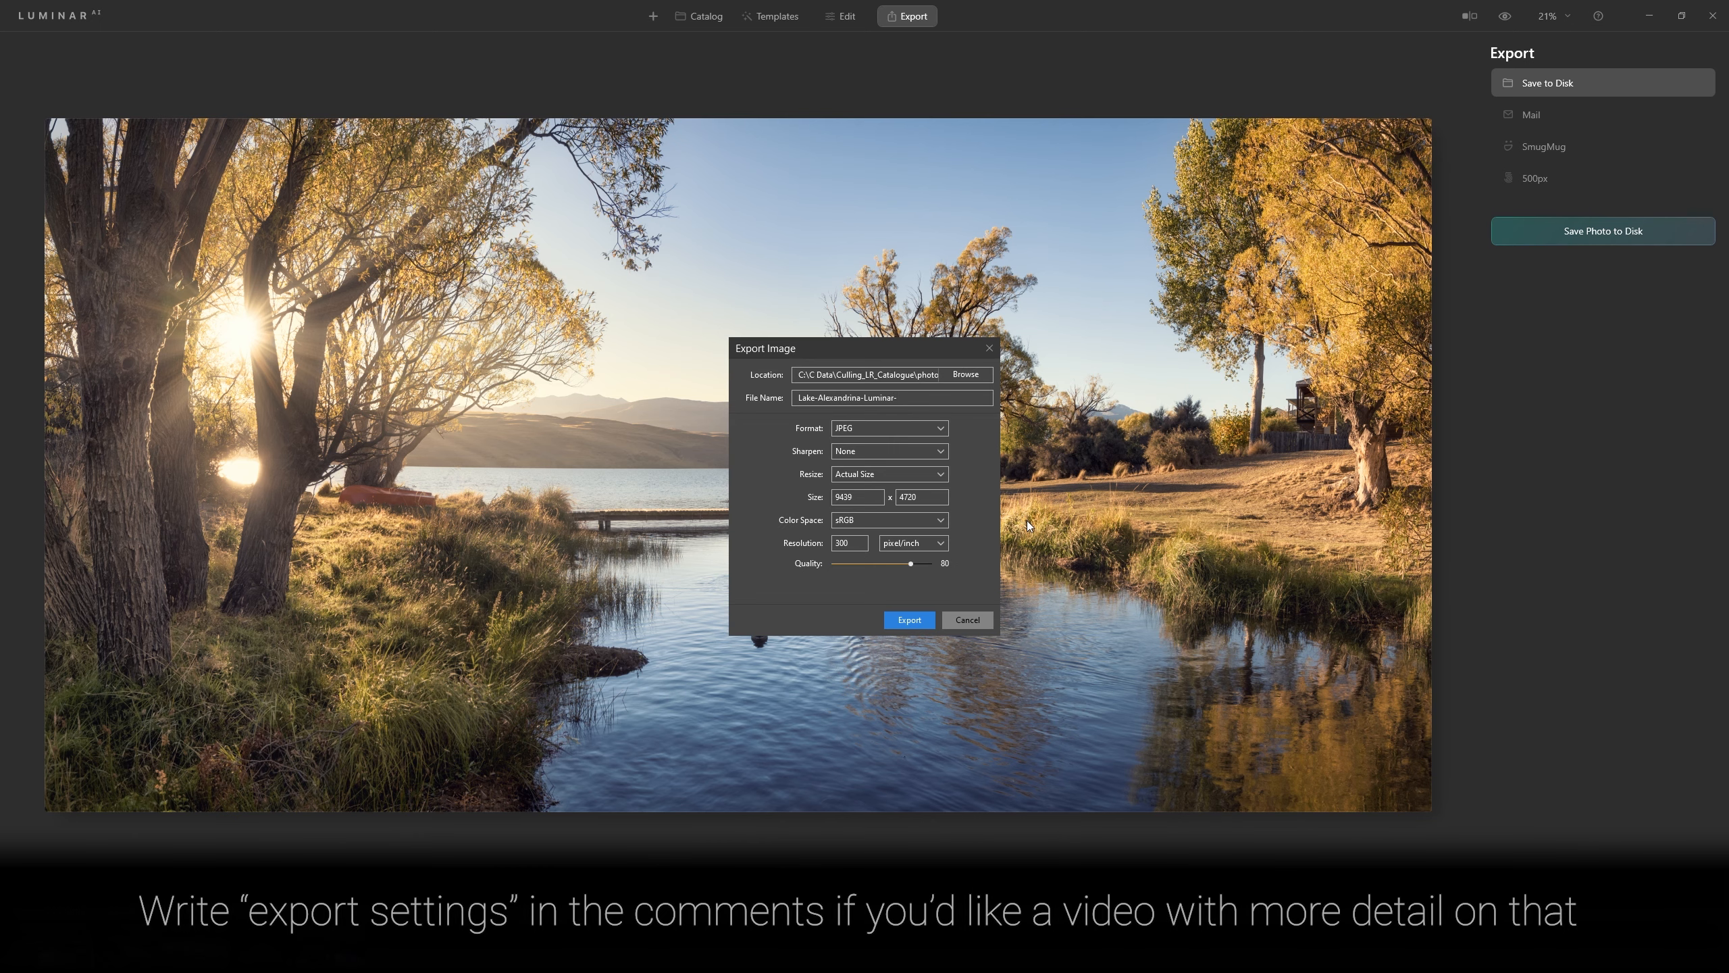
pyautogui.write('edit')
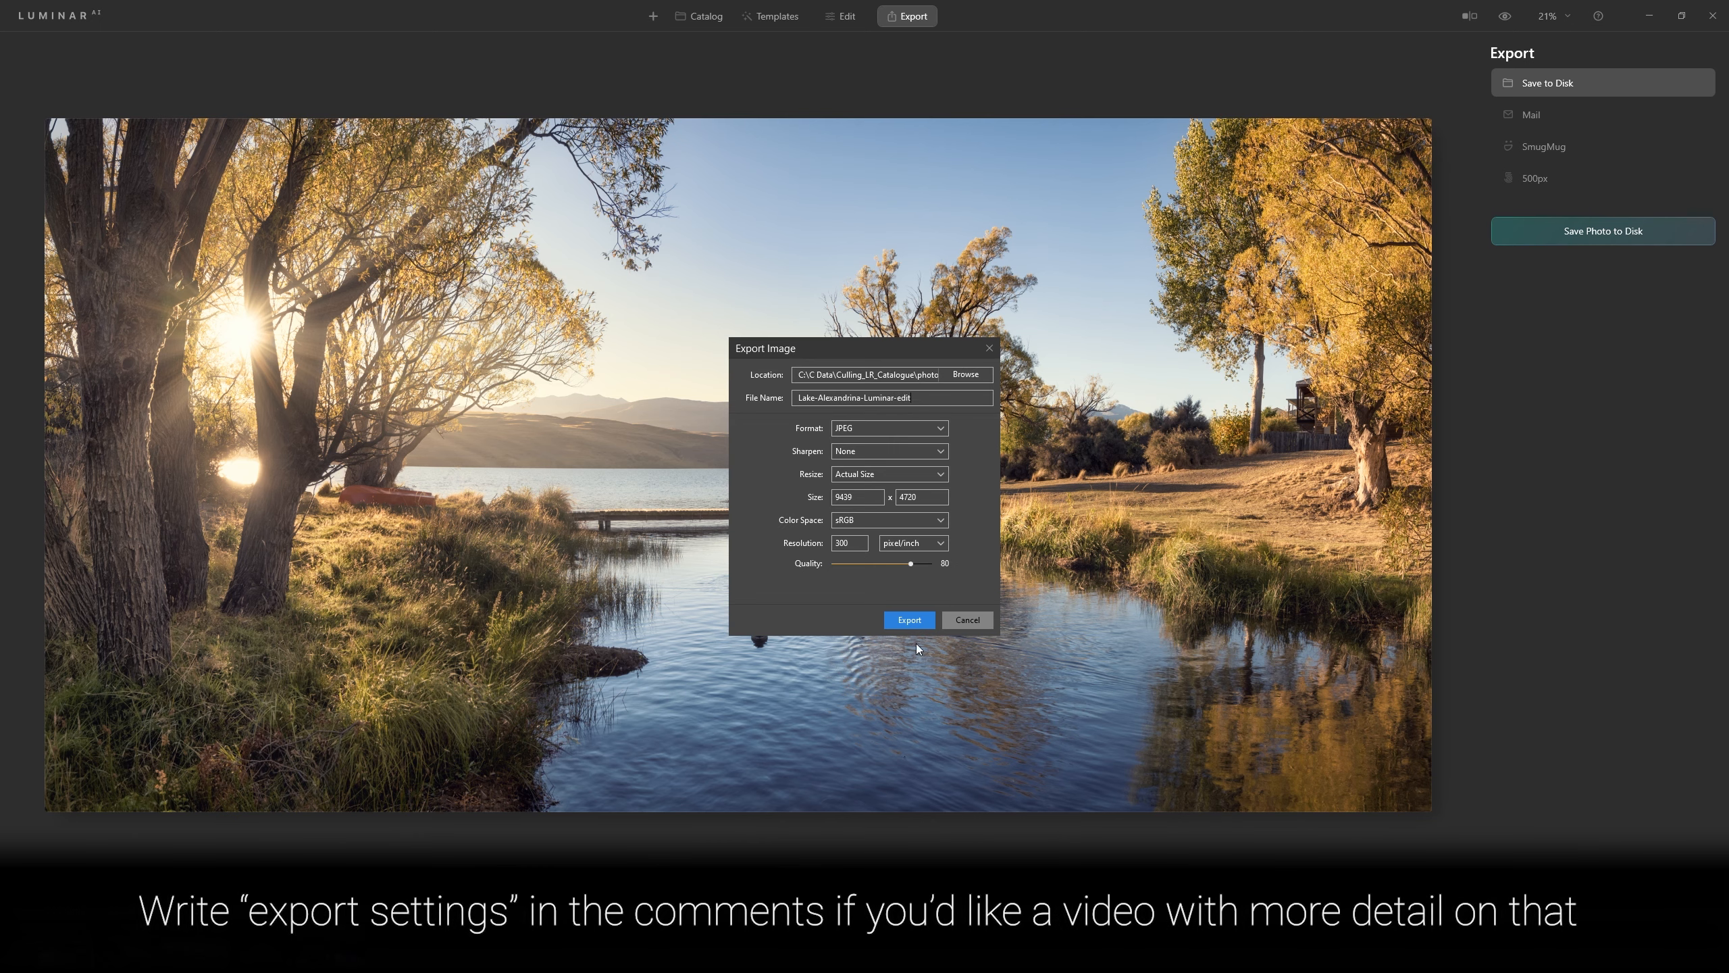
pyautogui.click(909, 618)
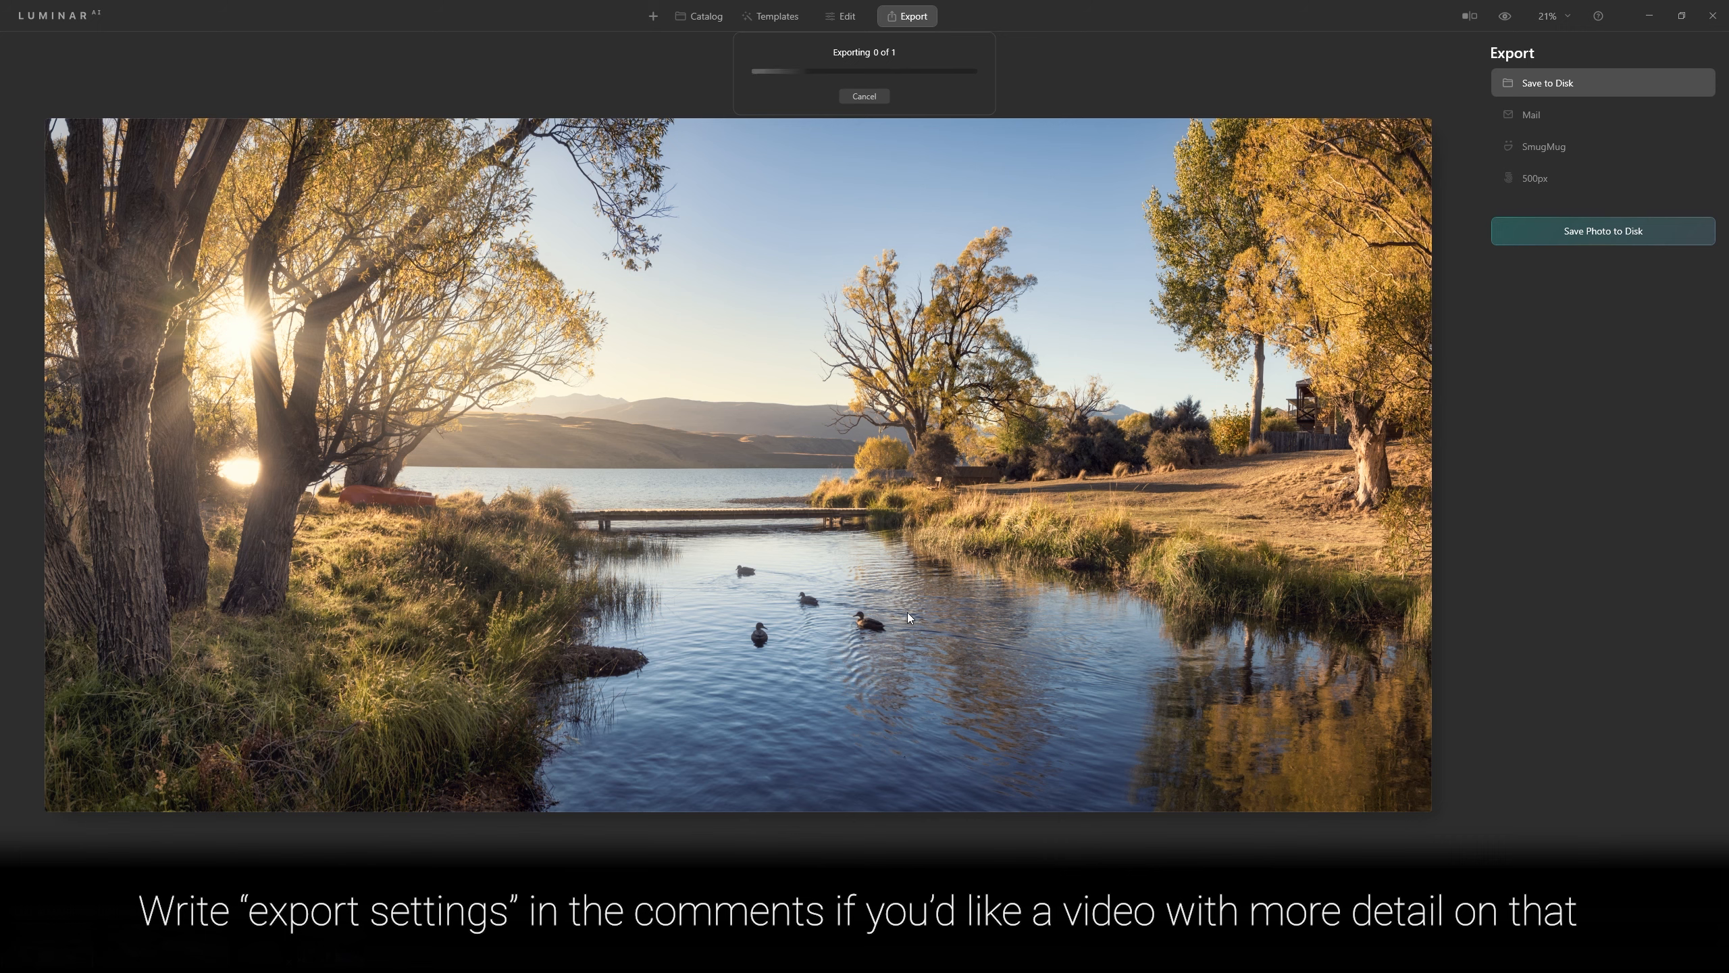